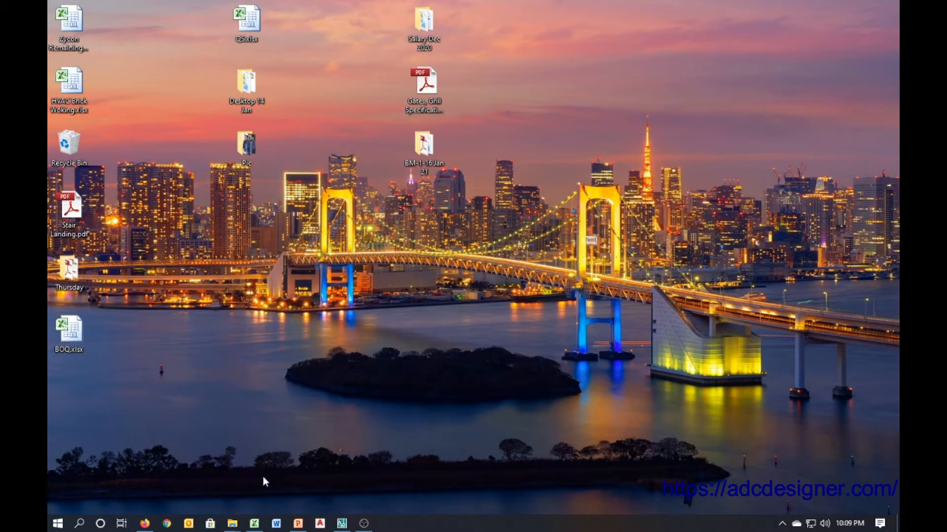
# Step: Switch to the BOQ workbook and copy the Total Quantity label from row 37 into C44 beside the beam total
pyautogui.click(254, 524)
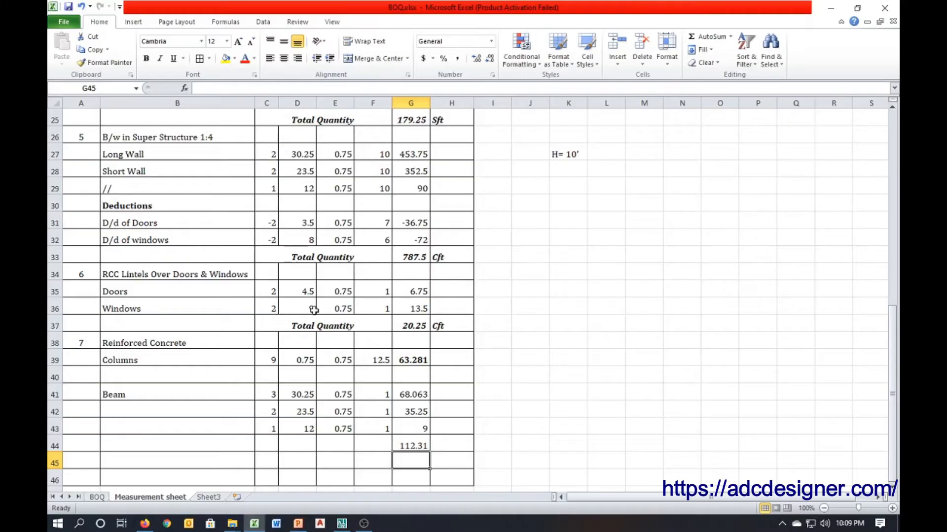
pyautogui.click(409, 446)
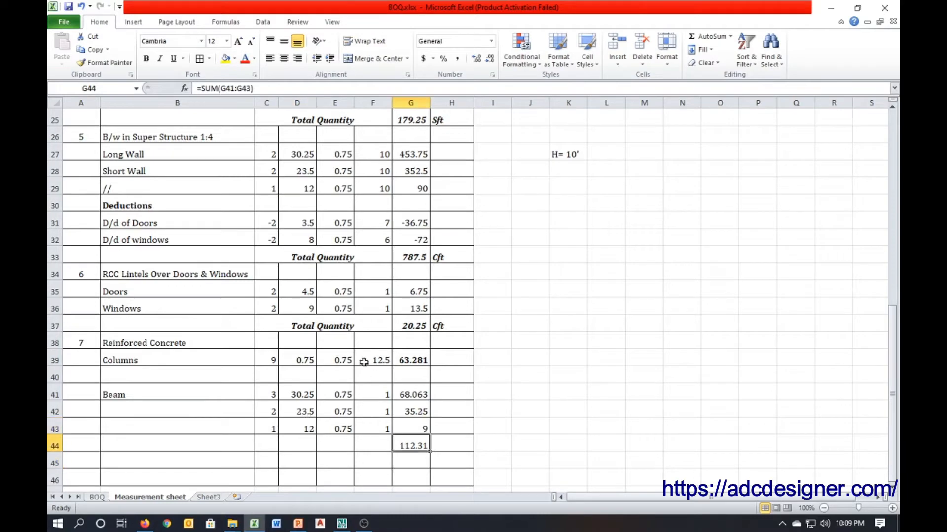
pyautogui.click(322, 329)
pyautogui.hotkey('ctrl', 'c')
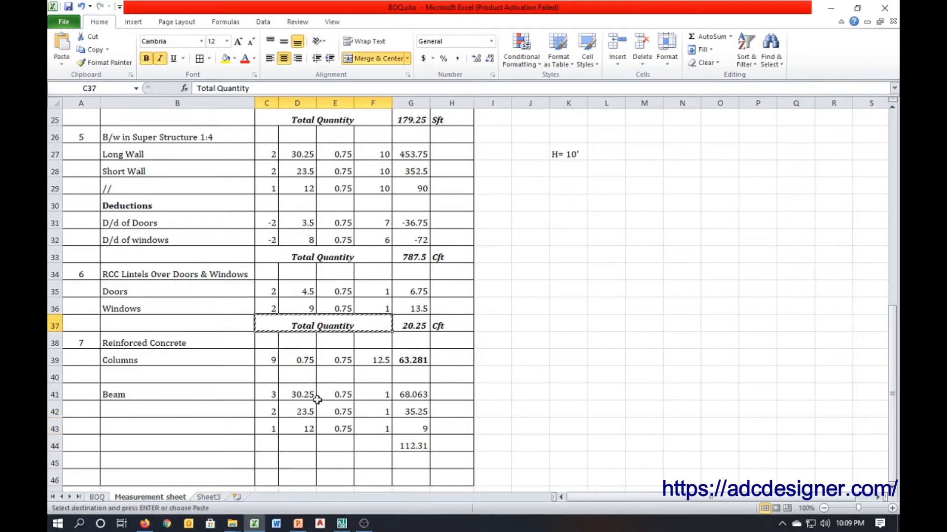
pyautogui.click(264, 445)
pyautogui.hotkey('ctrl', 'v')
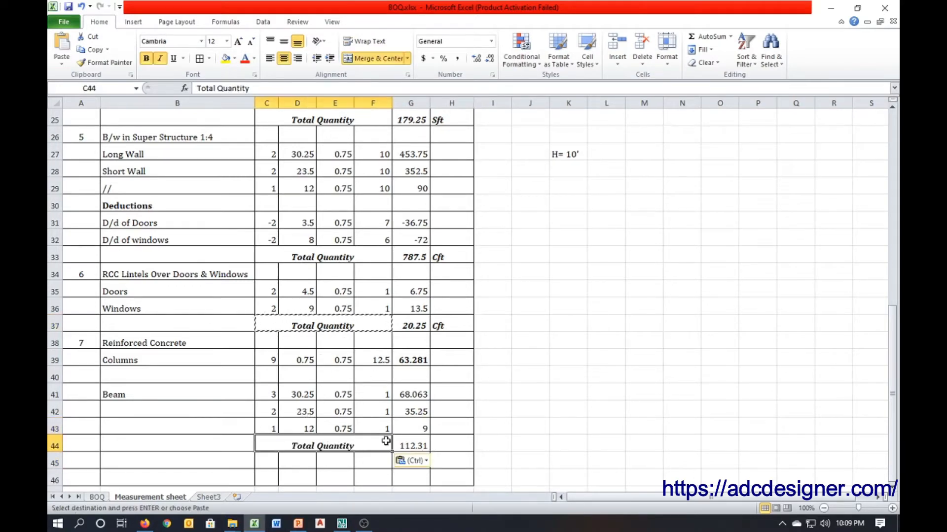
# Step: Format the beam total in G44 as bold and italic
pyautogui.click(410, 446)
pyautogui.press('Escape')
pyautogui.hotkey('ctrl', 'b')
pyautogui.hotkey('ctrl', 'i')
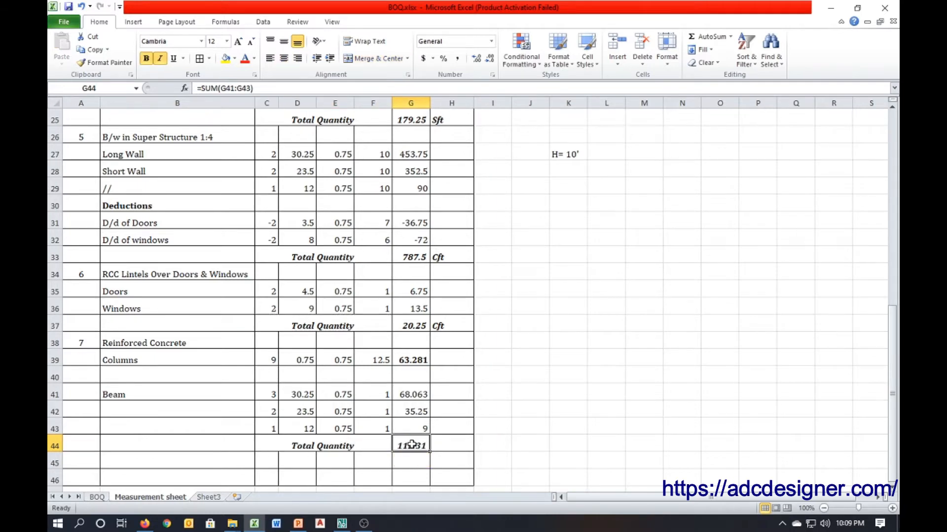
# Step: Copy the Cft unit from H37 into H39 for the columns and H44 for the beam total
pyautogui.click(447, 329)
pyautogui.hotkey('ctrl', 'c')
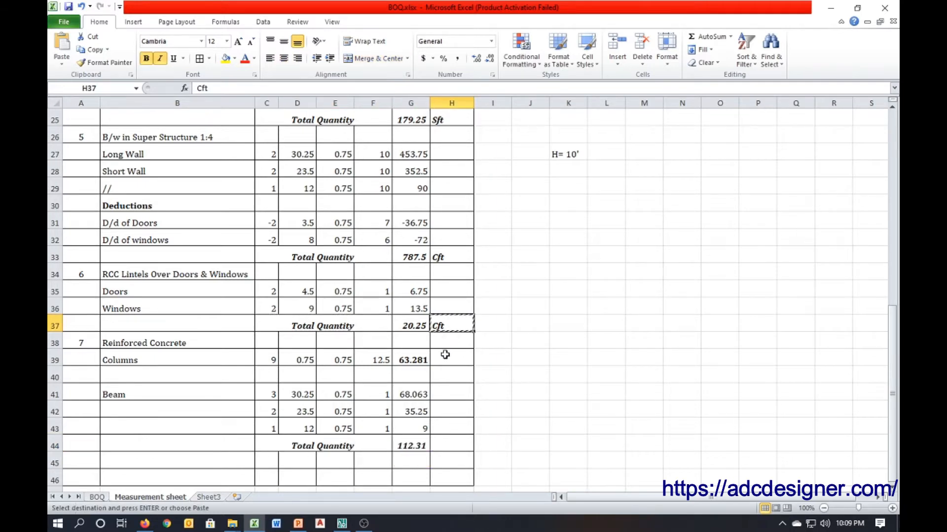
pyautogui.click(446, 355)
pyautogui.hotkey('ctrl', 'v')
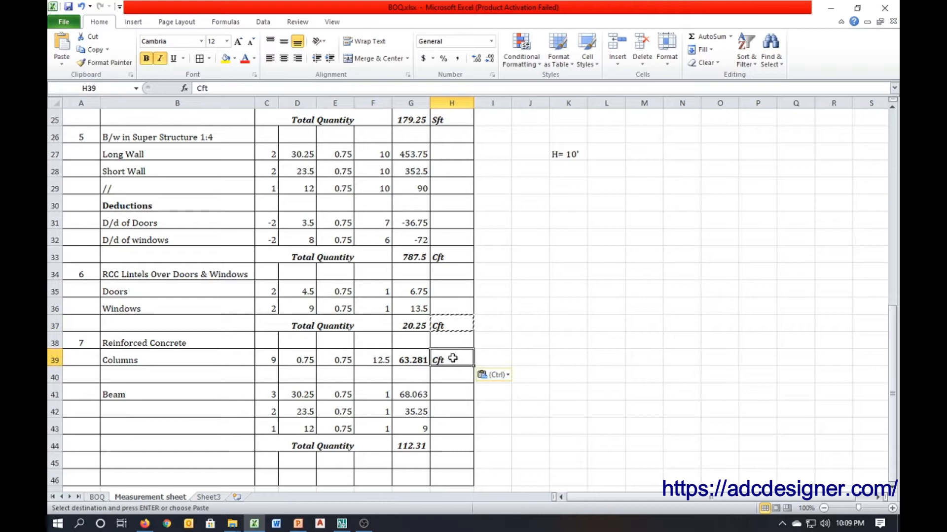
pyautogui.click(446, 440)
pyautogui.hotkey('ctrl', 'v')
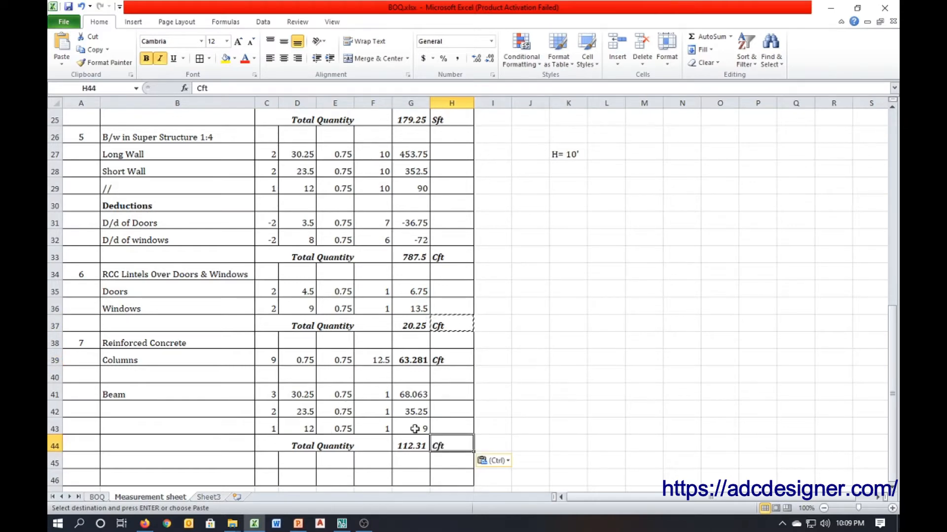
# Step: Copy the complete beam total row C44:H44 into row 40 below the columns
pyautogui.moveTo(323, 445); pyautogui.dragTo(432, 445)
pyautogui.hotkey('ctrl', 'c')
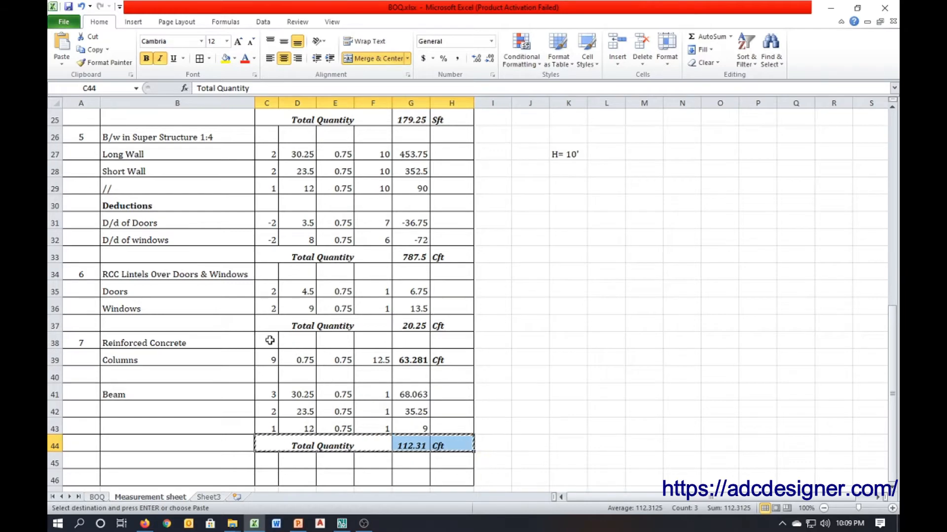
pyautogui.click(270, 375)
pyautogui.hotkey('ctrl', 'v')
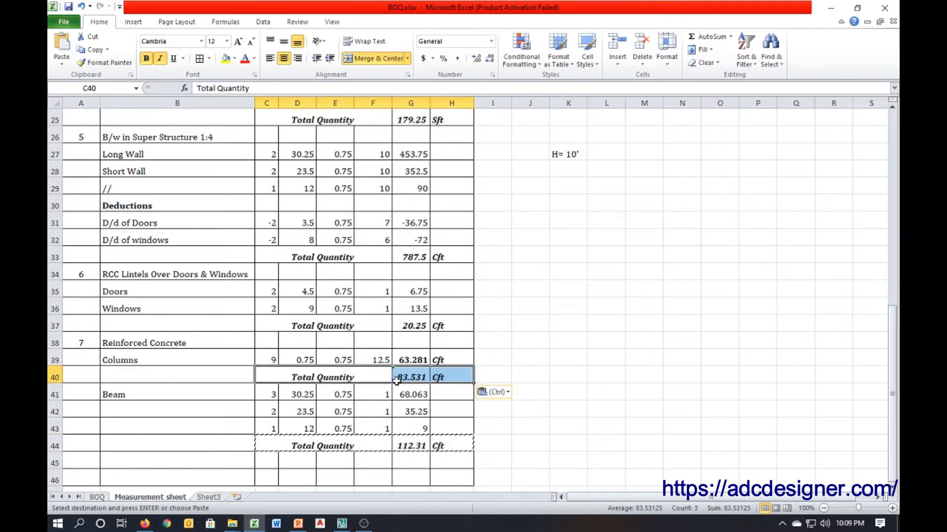
# Step: Narrow the sum range in G40 to exclude the lintel total in row 37, and clear the Cft unit from H39
pyautogui.press('Escape')
pyautogui.doubleClick(416, 377)
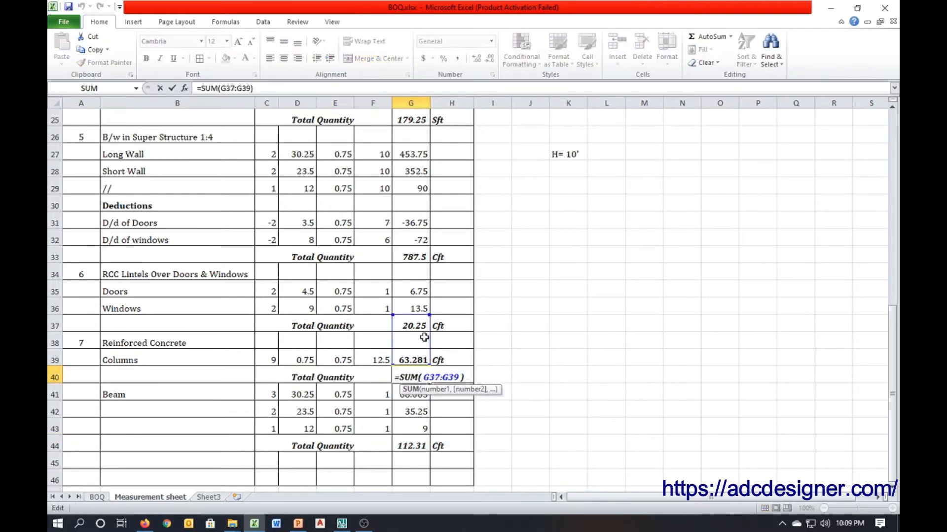
pyautogui.moveTo(431, 314); pyautogui.dragTo(426, 344)
pyautogui.press('Return')
pyautogui.click(450, 362)
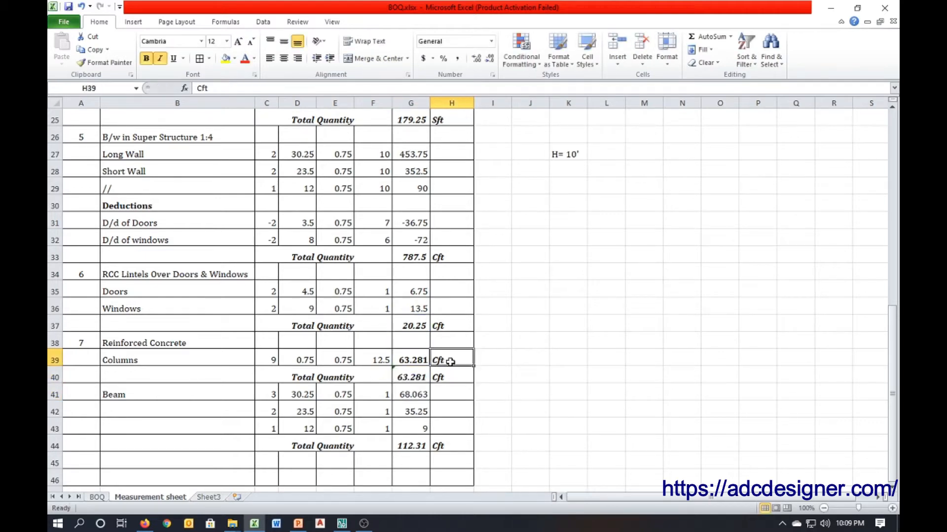
pyautogui.click(406, 427)
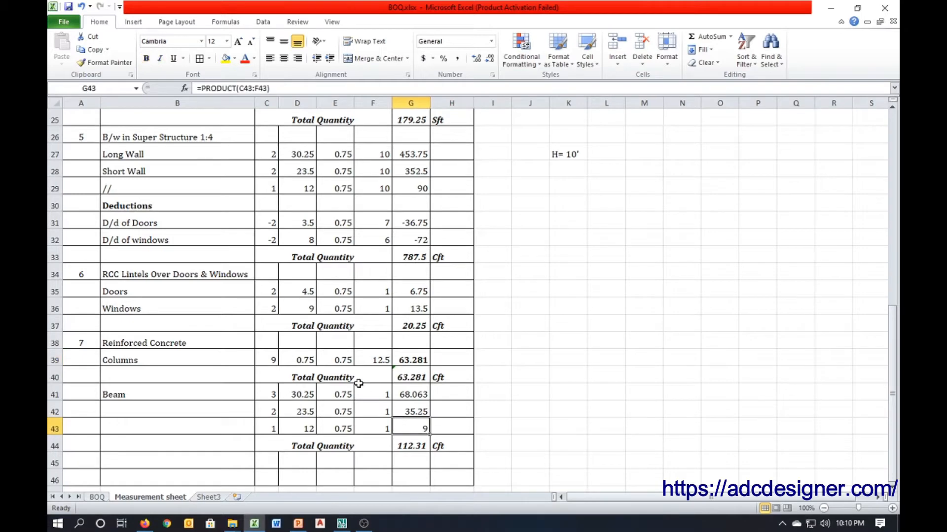
# Step: Number the Beam item as 8 in A41
pyautogui.scroll(-1, 358, 384)
pyautogui.click(98, 339)
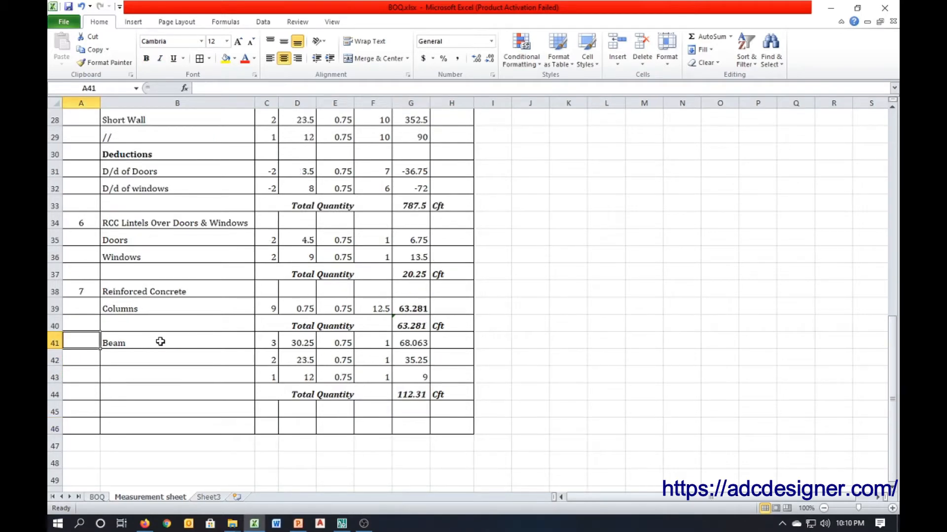
pyautogui.write('8')
pyautogui.click(83, 412)
# Step: Extend the table by applying cell borders to the range A45:H54
pyautogui.scroll(-2, 276, 318)
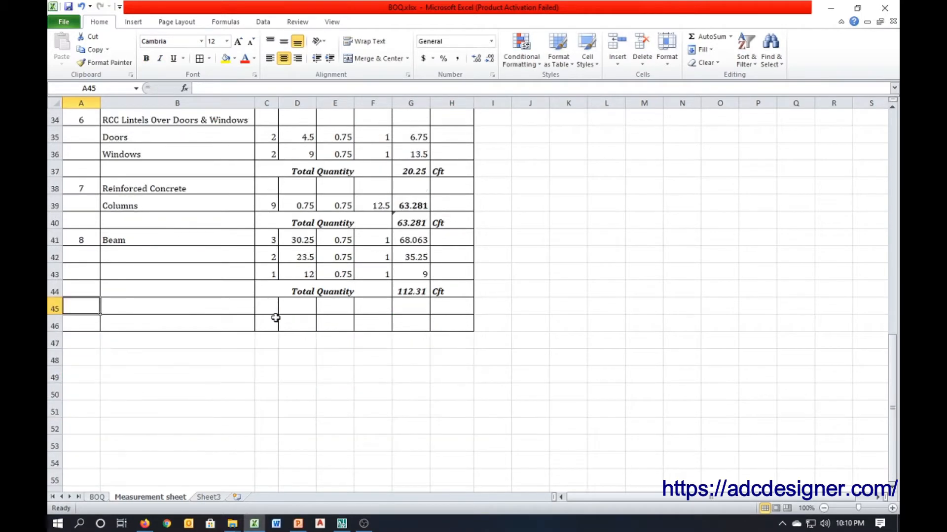
pyautogui.moveTo(91, 307); pyautogui.dragTo(446, 461)
pyautogui.click(199, 58)
pyautogui.moveTo(144, 328); pyautogui.dragTo(78, 307)
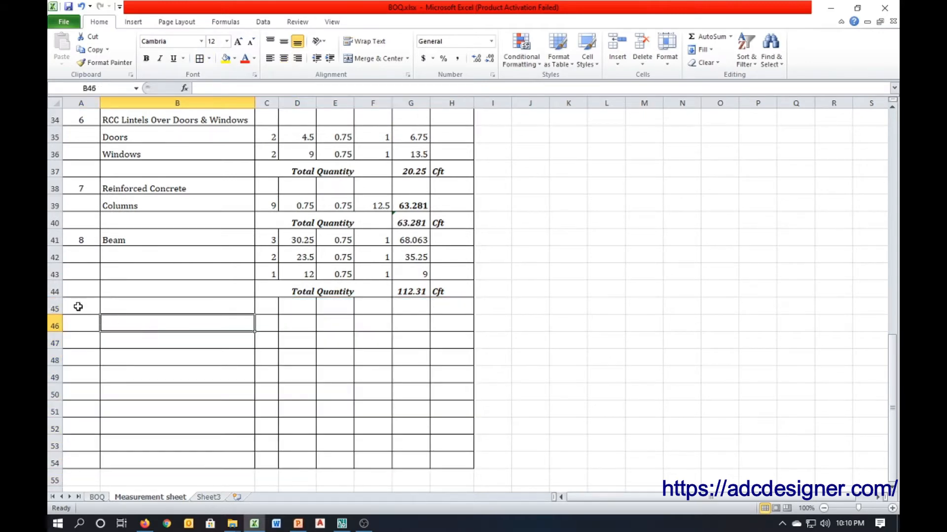
# Step: Enter 9 as the next item number in A45
pyautogui.click(78, 307)
pyautogui.write('9')
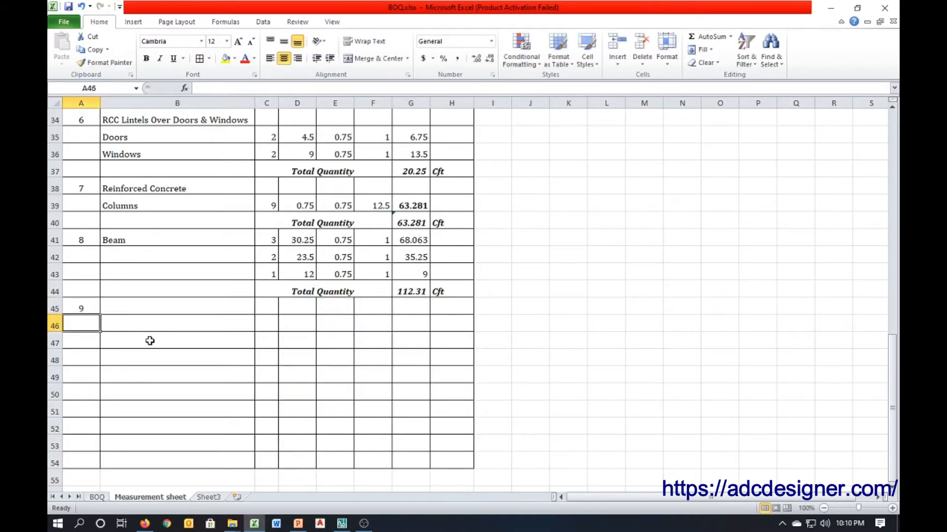
pyautogui.press('Tab')
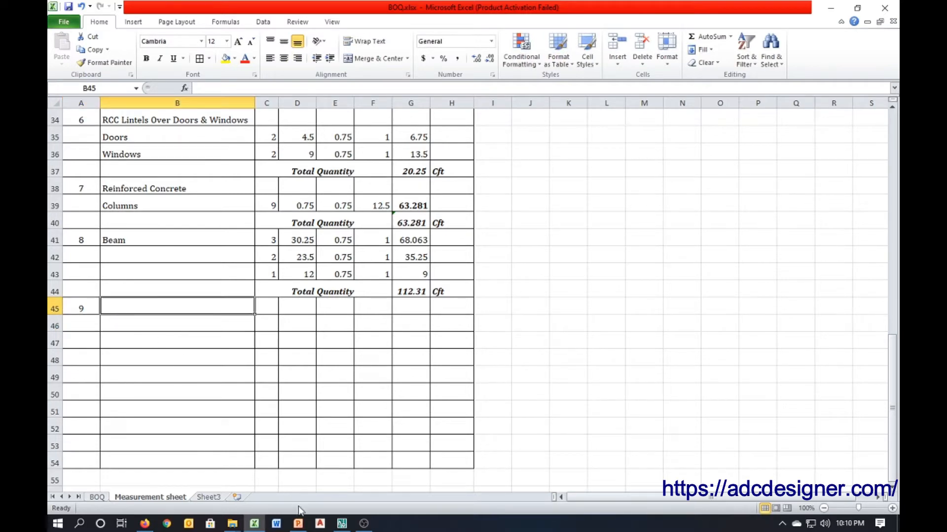
# Step: Switch to the PowerPoint lesson and check the work-item list for the item that follows columns and beams
pyautogui.click(298, 524)
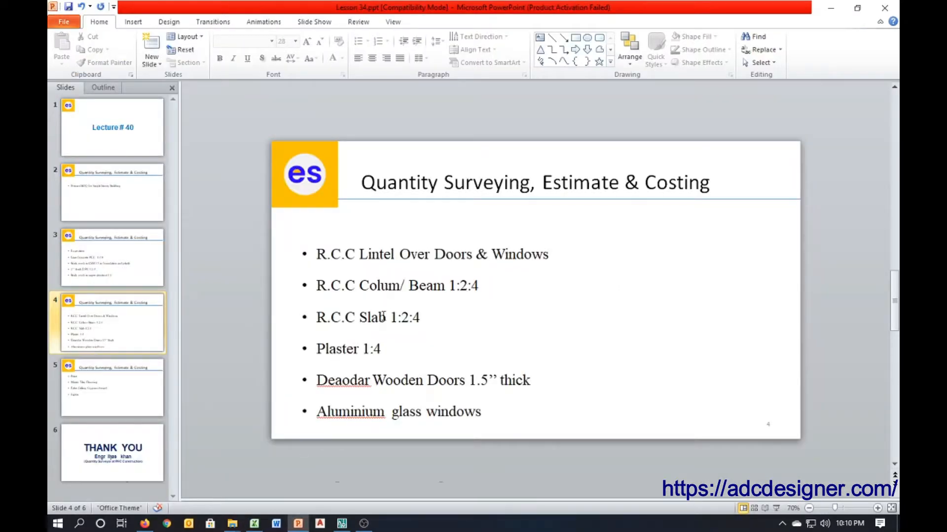
pyautogui.click(382, 317)
pyautogui.click(291, 313)
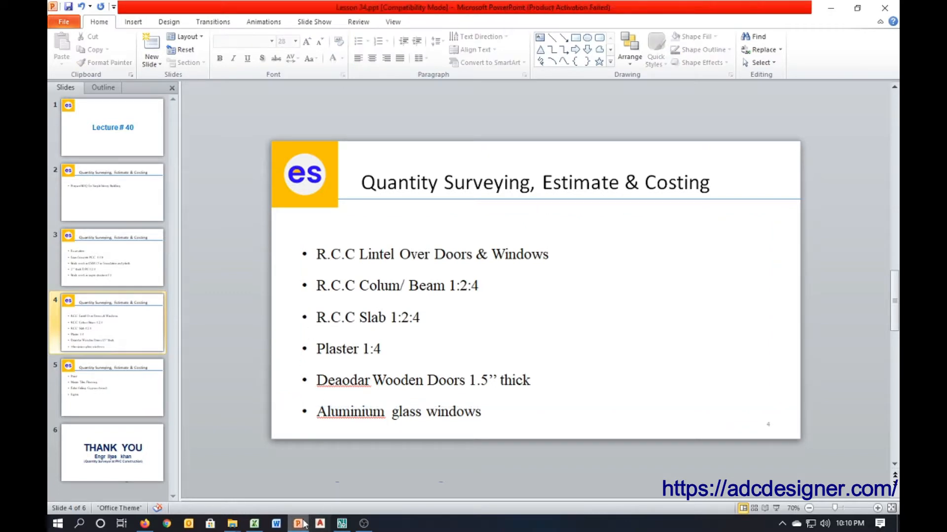
# Step: Back in the Excel workbook, enter the item title "R.C.C Slab 1:2:4 6'' thick" in B45 and "Slab" in B46
pyautogui.click(254, 524)
pyautogui.write('R.C.C')
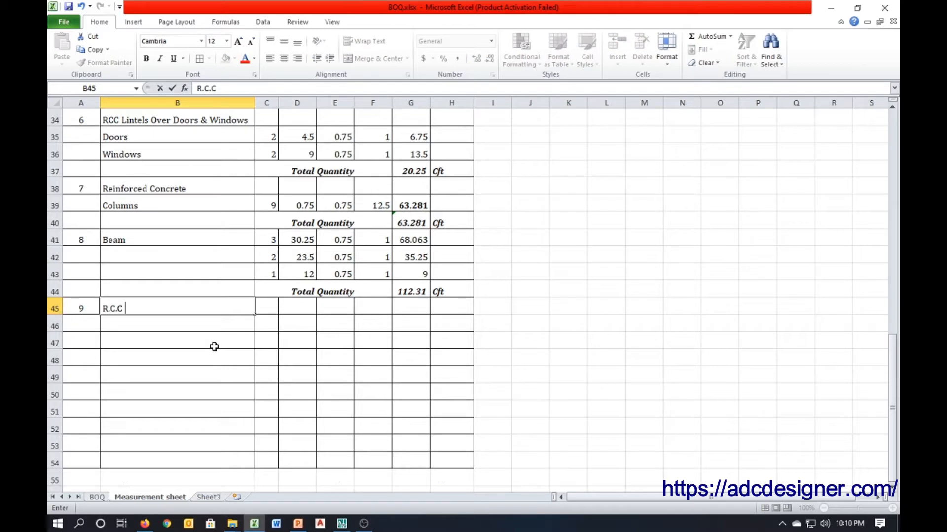
pyautogui.write(' Slab 1:2:$')
pyautogui.press('Return')
pyautogui.press('Up')
pyautogui.press('F2')
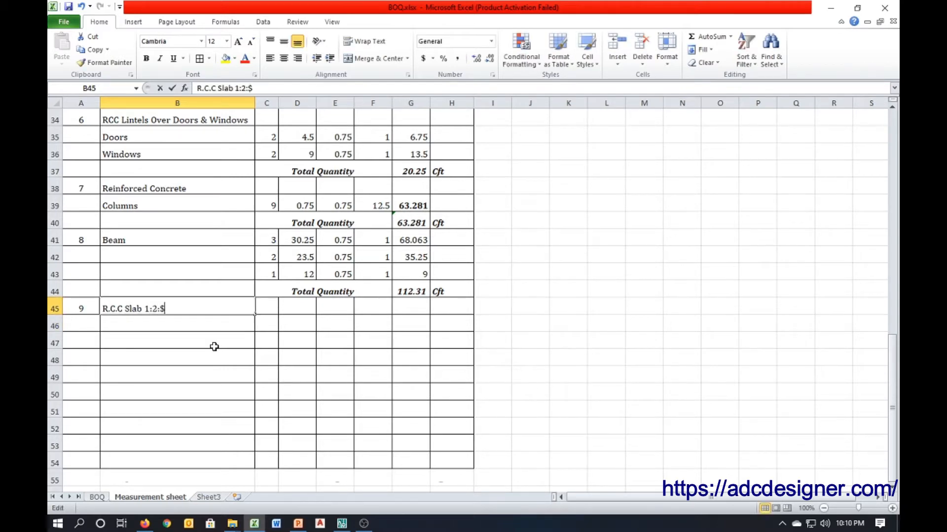
pyautogui.press('BackSpace')
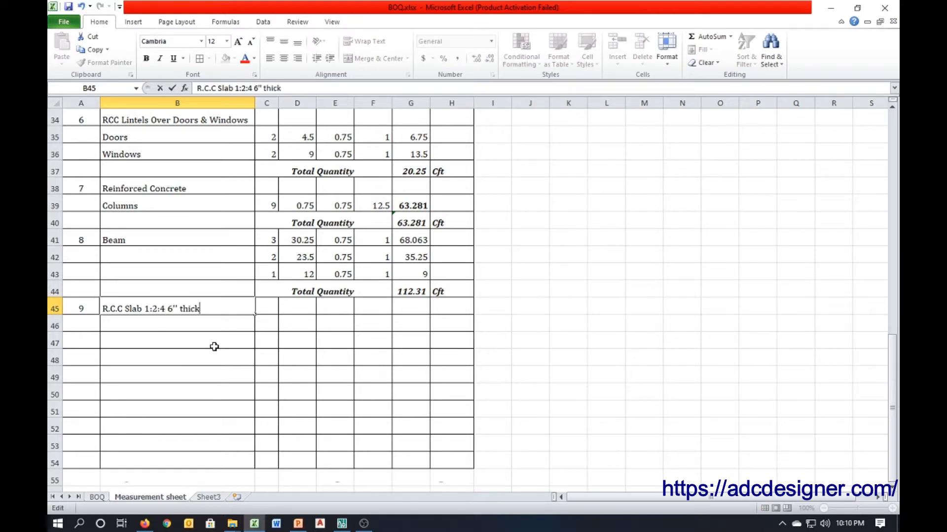
pyautogui.write('4 6" thick')
pyautogui.press('Return')
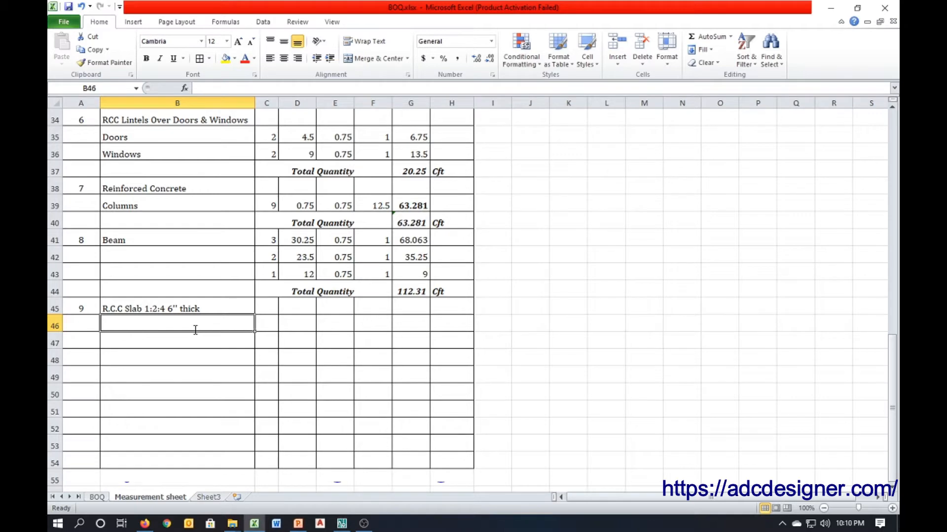
pyautogui.write('Slab')
pyautogui.press('Tab')
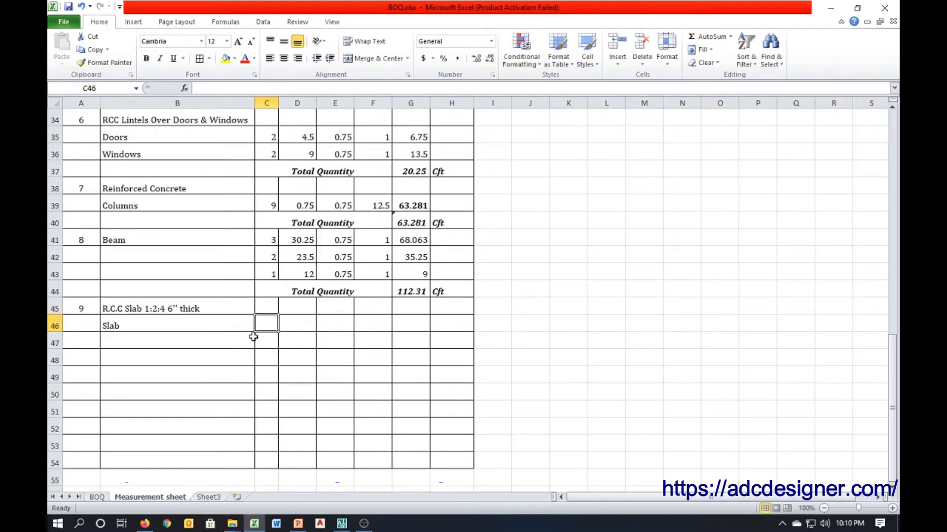
# Step: Switch to the AutoCAD floor plan and draw a line along the front edge between the outer corners of the end columns
pyautogui.click(342, 523)
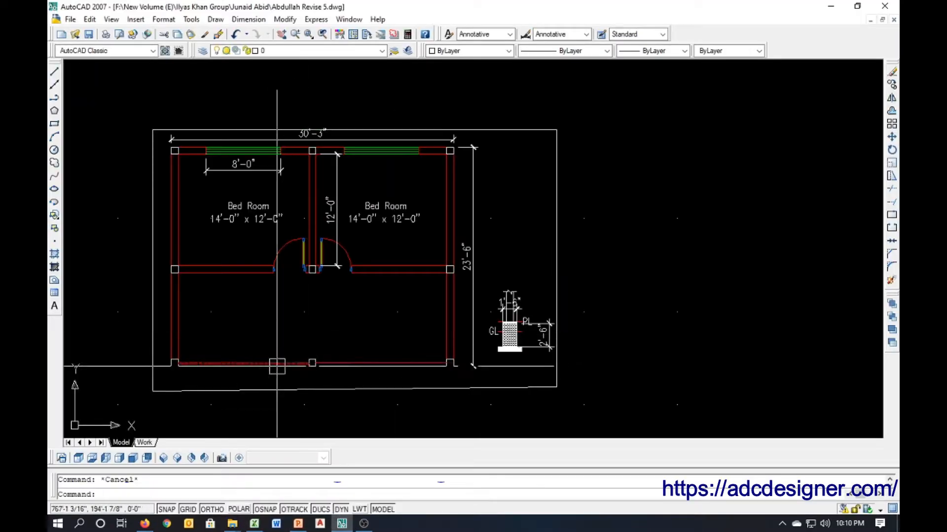
pyautogui.scroll(2, 217, 342)
pyautogui.scroll(1, 158, 343)
pyautogui.write('l')
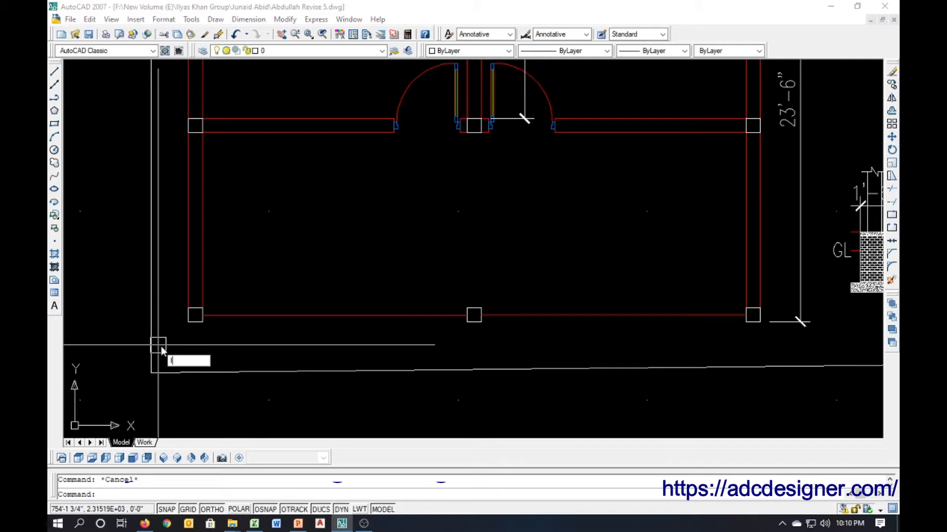
pyautogui.press('Return')
pyautogui.click(188, 322)
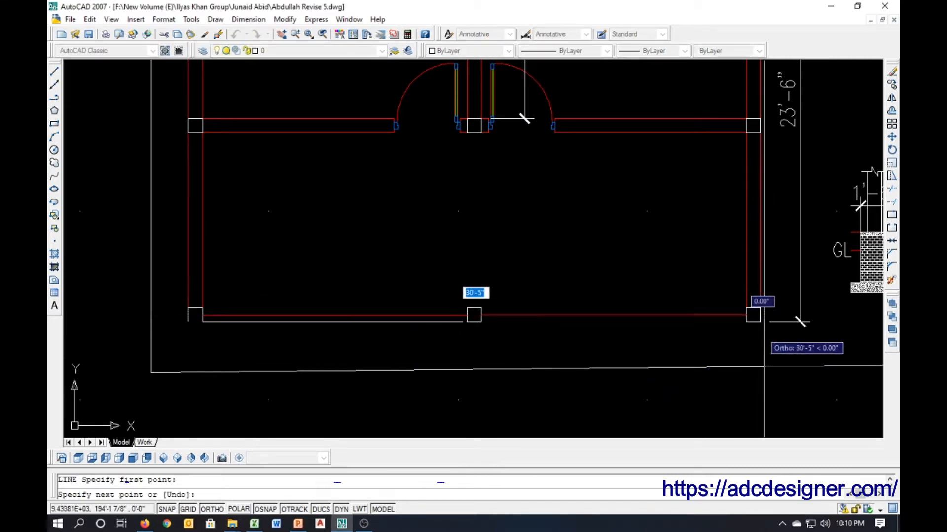
pyautogui.click(759, 322)
pyautogui.press('Return')
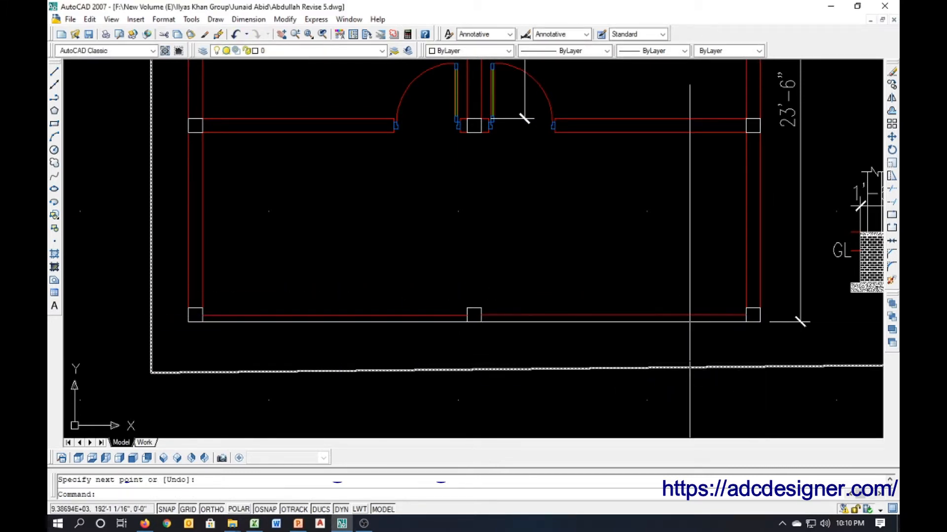
# Step: Offset the front edge line 18 inches outward, away from the building
pyautogui.write('o')
pyautogui.press('Return')
pyautogui.write('18')
pyautogui.press('Return')
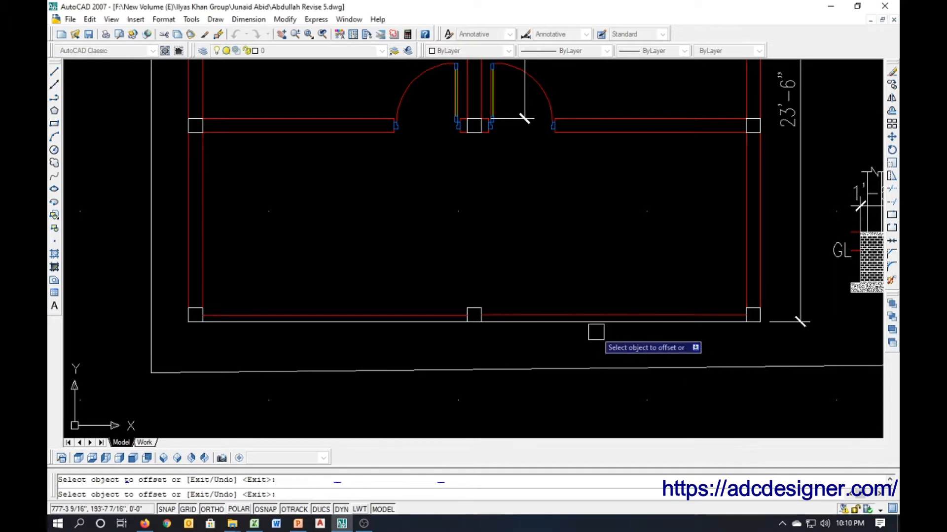
pyautogui.click(597, 322)
pyautogui.click(598, 339)
pyautogui.press('Escape')
pyautogui.press('Escape')
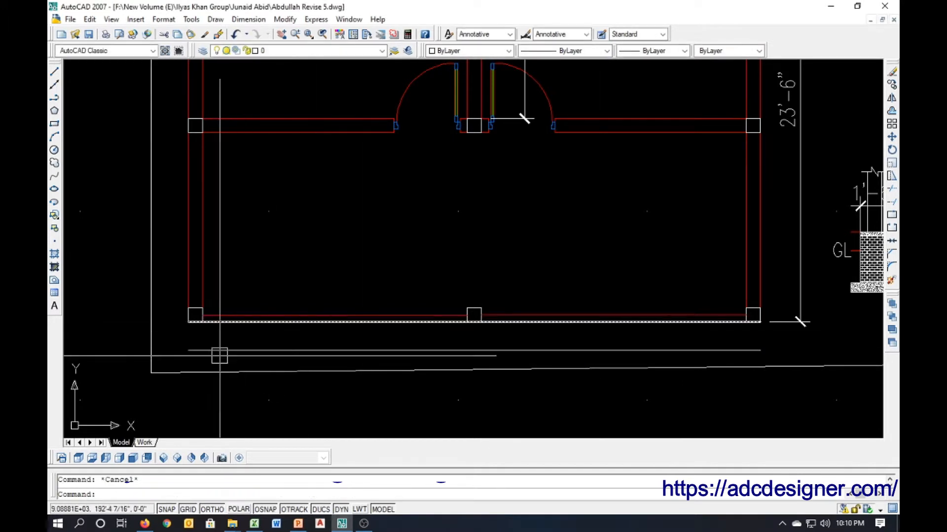
# Step: Add an aligned dimension from the offset line's left end to the building's rear left corner, placed outside the left wall
pyautogui.write('da')
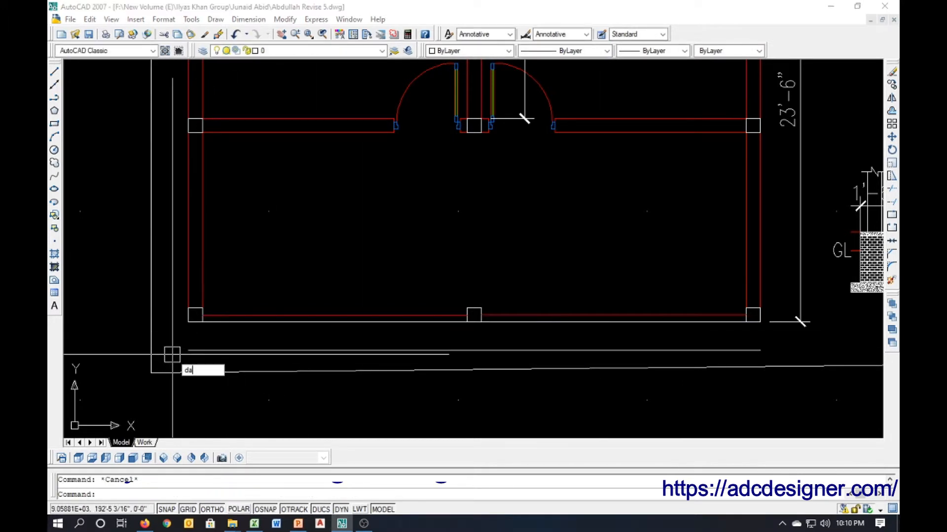
pyautogui.write('l')
pyautogui.press('Return')
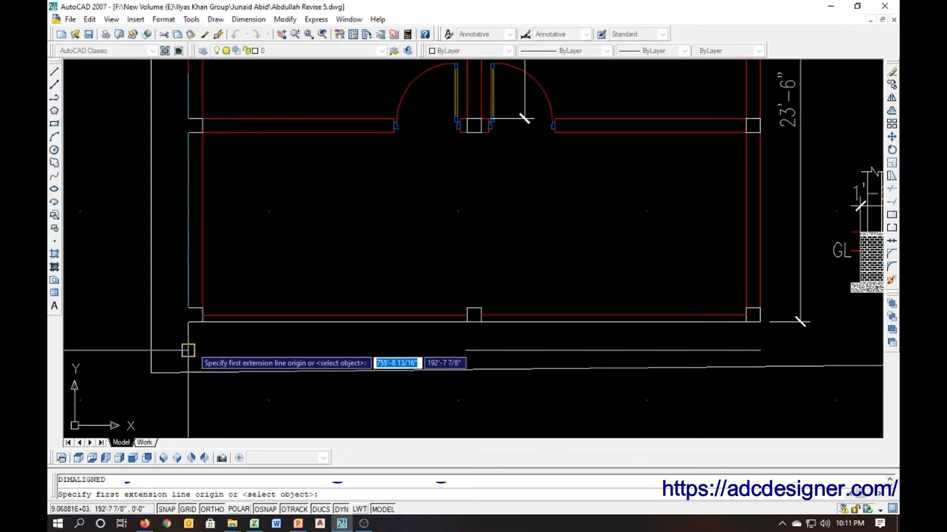
pyautogui.click(188, 350)
pyautogui.moveTo(202, 271); pyautogui.dragTo(184, 397)
pyautogui.moveTo(179, 242); pyautogui.dragTo(169, 398)
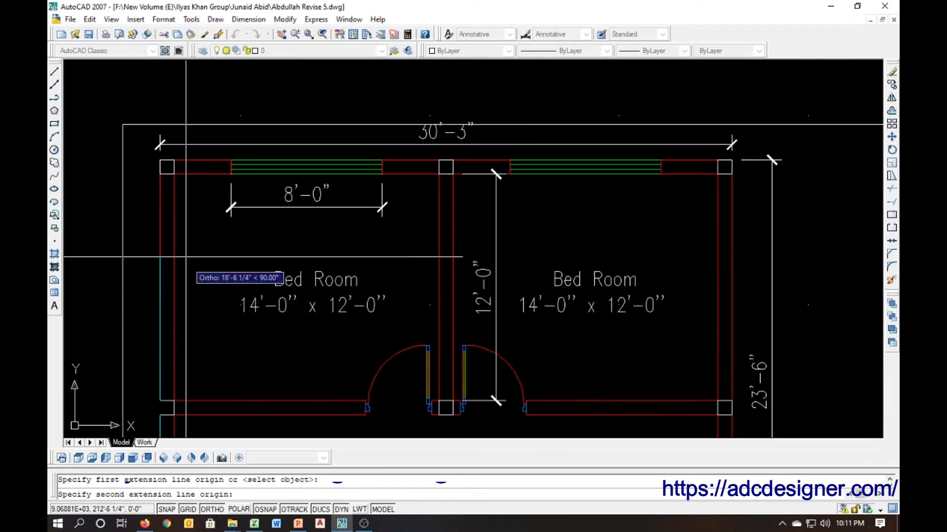
pyautogui.click(160, 159)
pyautogui.scroll(-2, 279, 167)
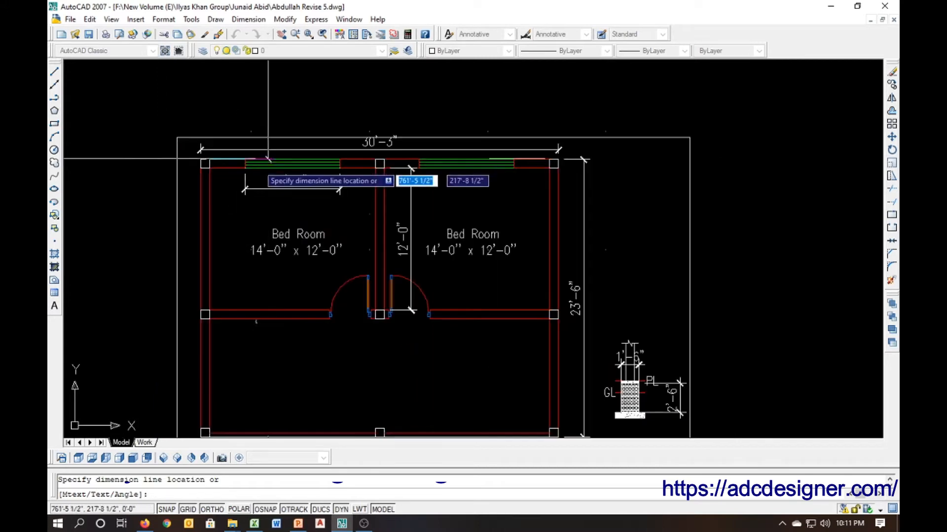
pyautogui.click(128, 201)
# Step: Add an aligned dimension across the building's full rear width between the outer column corners, placed above the existing width dimension
pyautogui.scroll(3, 222, 153)
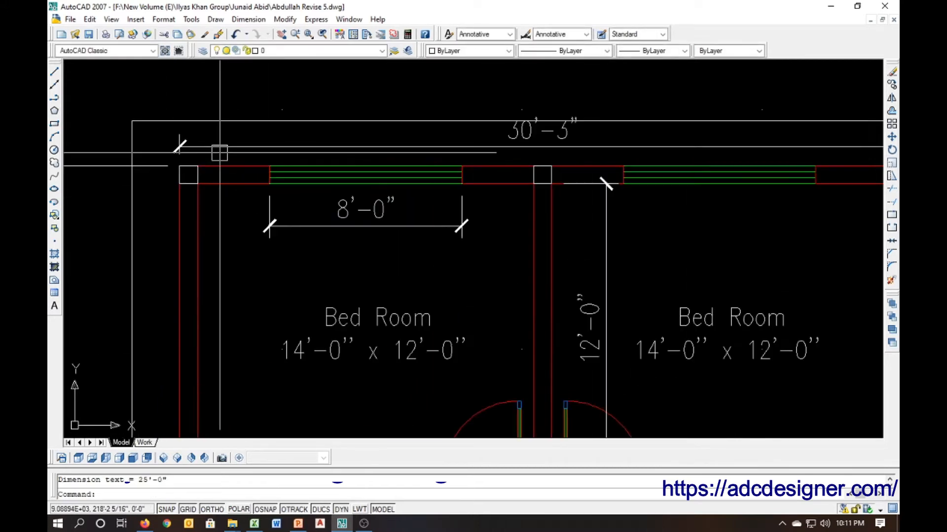
pyautogui.press('Return')
pyautogui.click(178, 167)
pyautogui.scroll(-2, 178, 167)
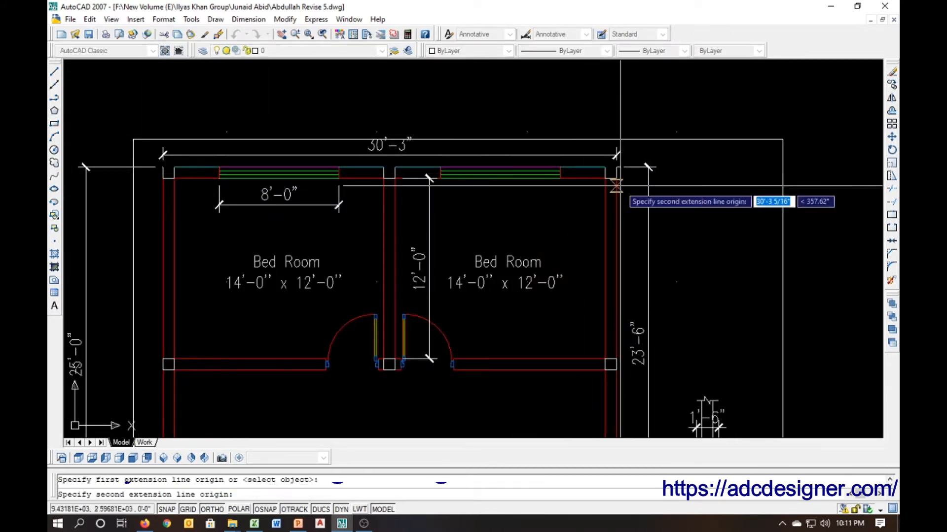
pyautogui.click(616, 167)
pyautogui.click(575, 104)
pyautogui.scroll(-2, 393, 177)
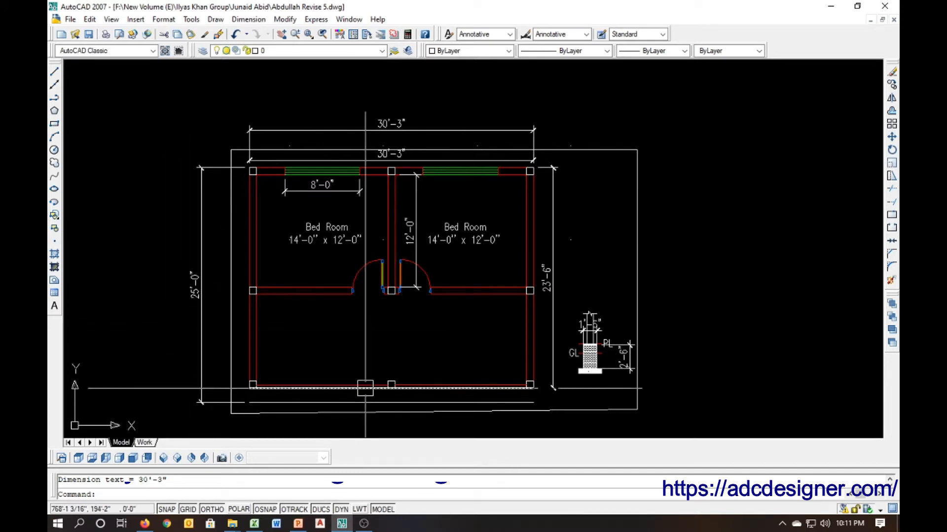
# Step: Switch to the Excel measurement sheet and enter the slab's number 1, length 30.25, width 25 and thickness 0.5 in C46:F46
pyautogui.click(254, 523)
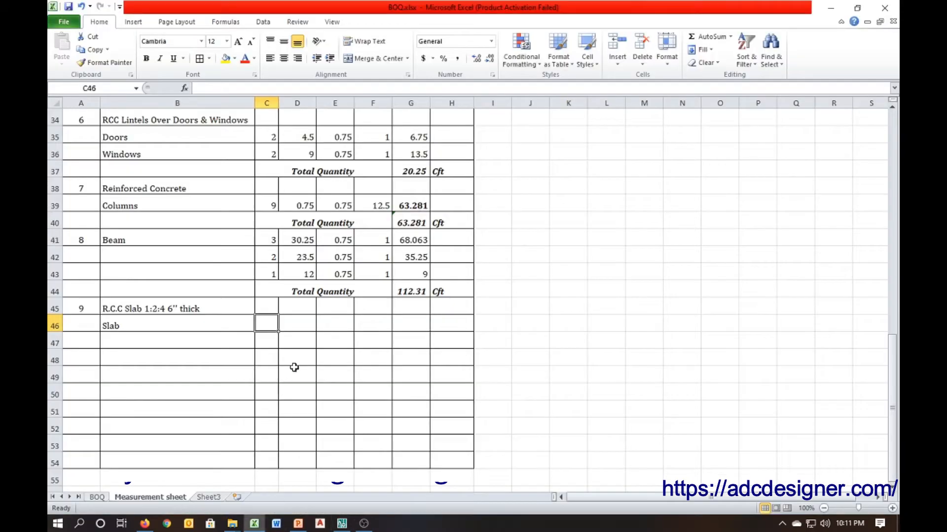
pyautogui.write('1')
pyautogui.press('Tab')
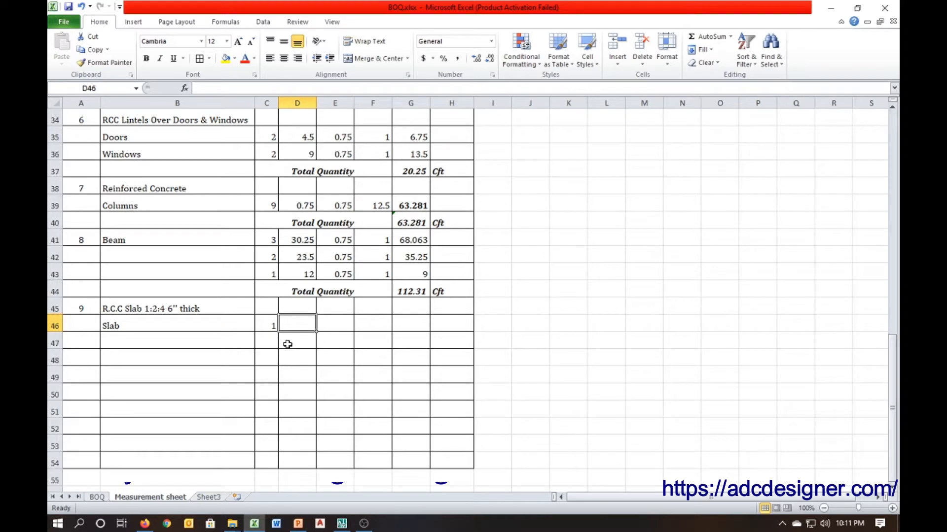
pyautogui.write('30')
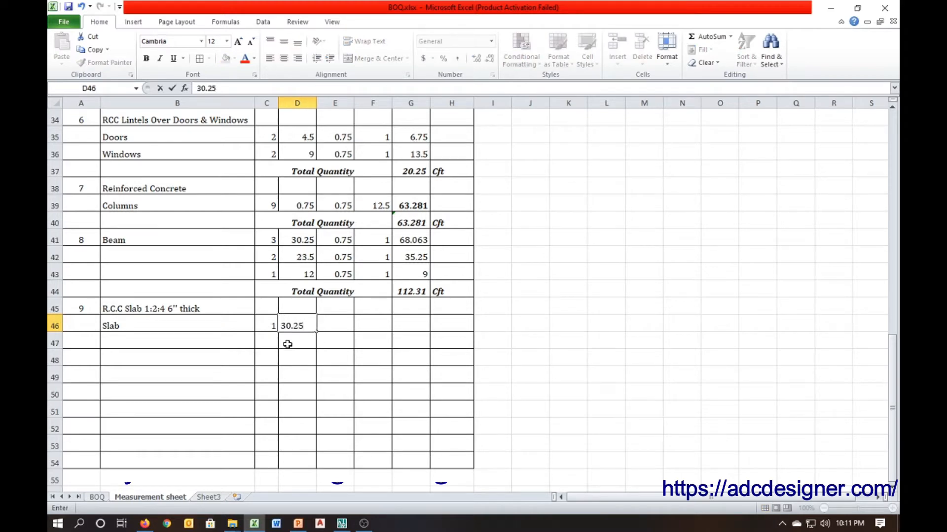
pyautogui.write('.25')
pyautogui.press('Tab')
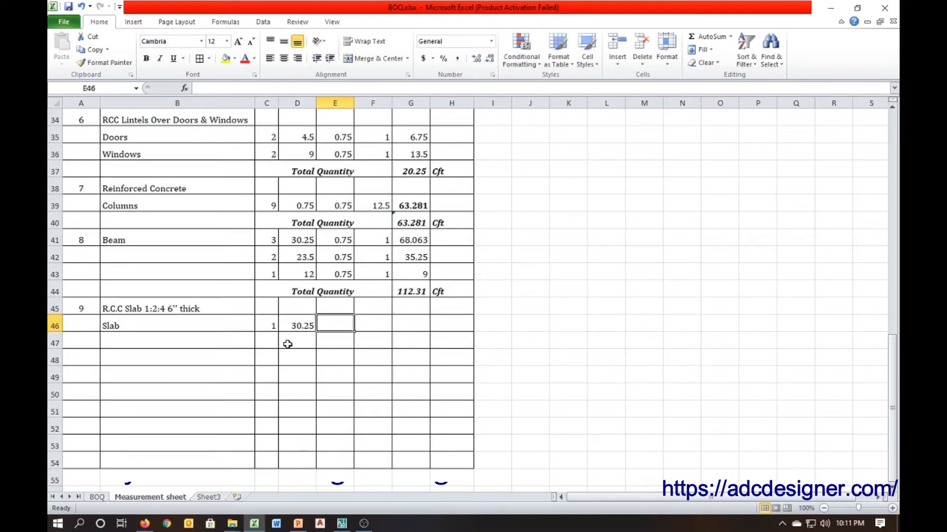
pyautogui.write('25')
pyautogui.press('Tab')
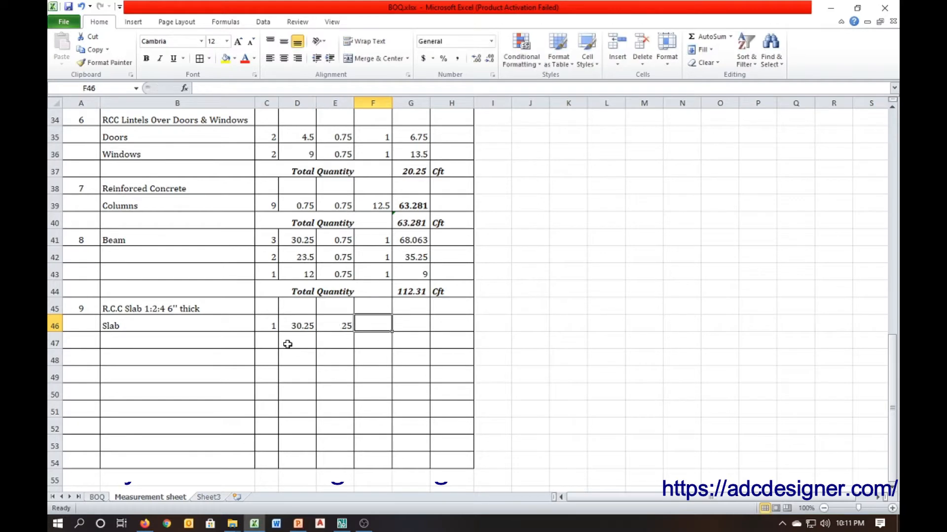
pyautogui.write('0.5')
pyautogui.press('Tab')
# Step: Calculate the slab quantity in G46 with =PRODUCT(C46:F46) and make the result bold
pyautogui.write('=')
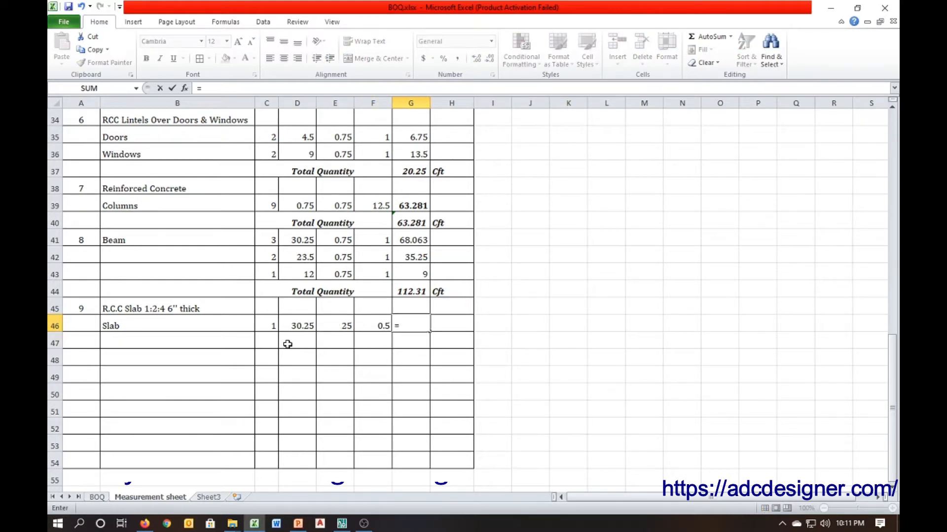
pyautogui.write('product')
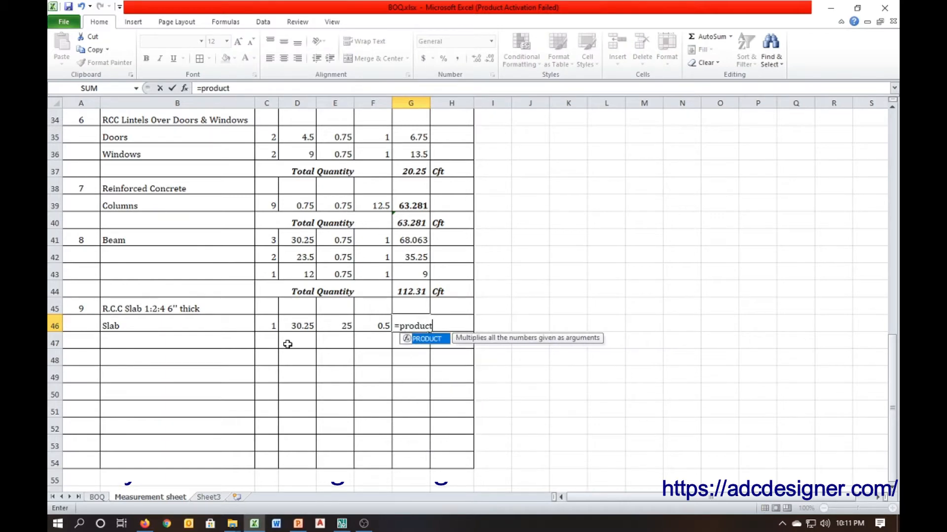
pyautogui.write('(')
pyautogui.press('Left')
pyautogui.hotkey('shift', 'Left')
pyautogui.hotkey('shift', 'Left')
pyautogui.hotkey('shift', 'Left')
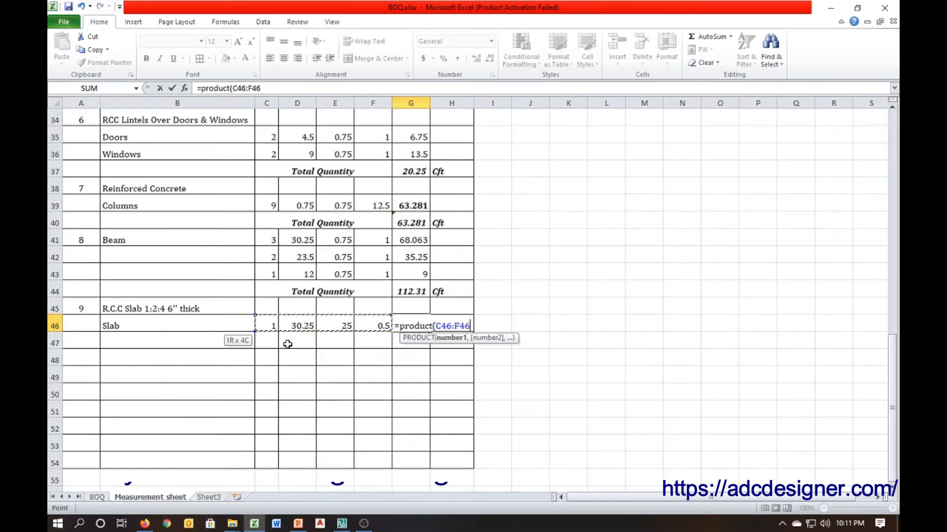
pyautogui.write(')')
pyautogui.hotkey('ctrl', 'Return')
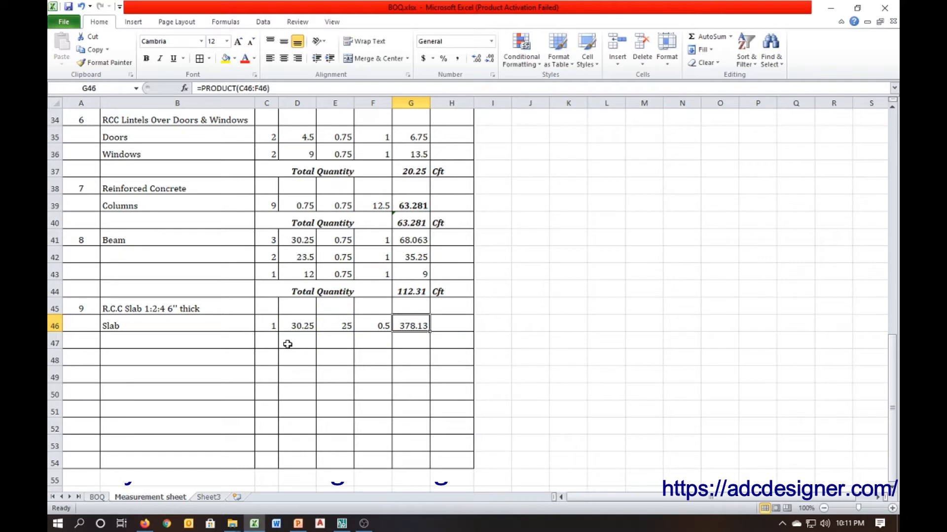
pyautogui.hotkey('ctrl', 'b')
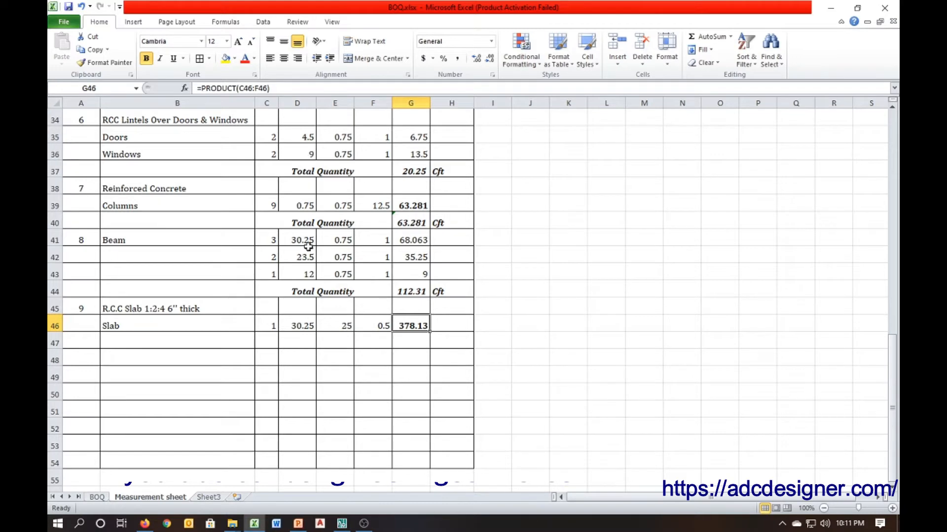
# Step: Copy the beam's Total Quantity row to row 47 and reduce its SUM range in G47 to the slab quantity in G46
pyautogui.moveTo(322, 289); pyautogui.dragTo(438, 291)
pyautogui.hotkey('ctrl', 'c')
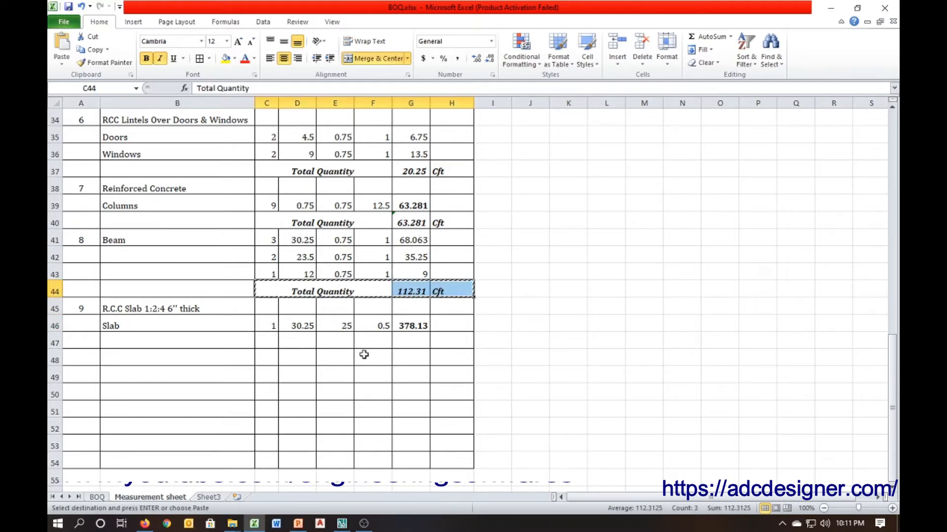
pyautogui.click(277, 340)
pyautogui.hotkey('ctrl', 'v')
pyautogui.press('Escape')
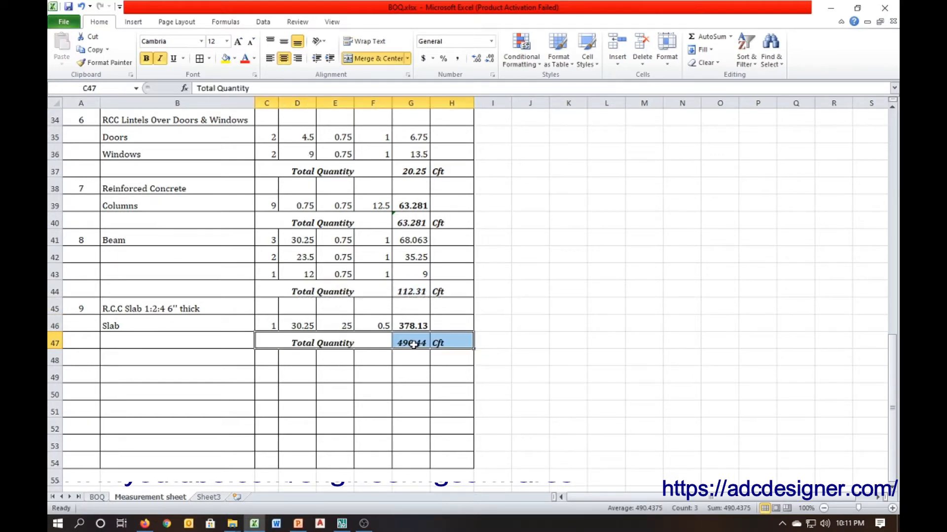
pyautogui.click(416, 340)
pyautogui.doubleClick(417, 340)
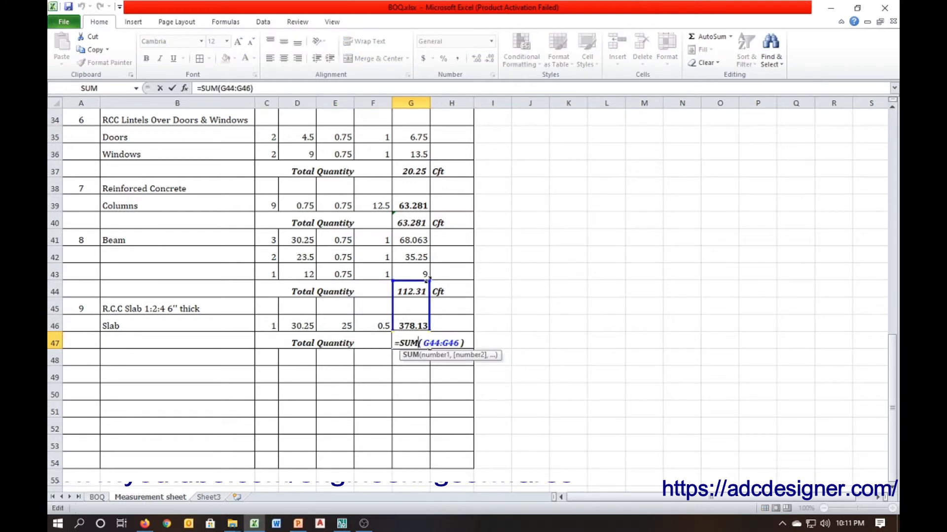
pyautogui.moveTo(429, 278); pyautogui.dragTo(429, 316)
pyautogui.press('Return')
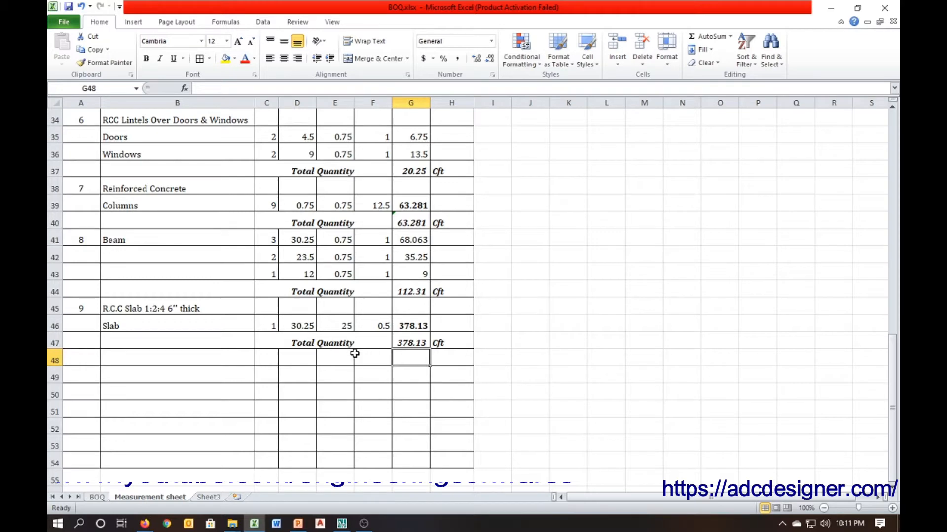
# Step: Enter item number 10 in A48
pyautogui.click(96, 356)
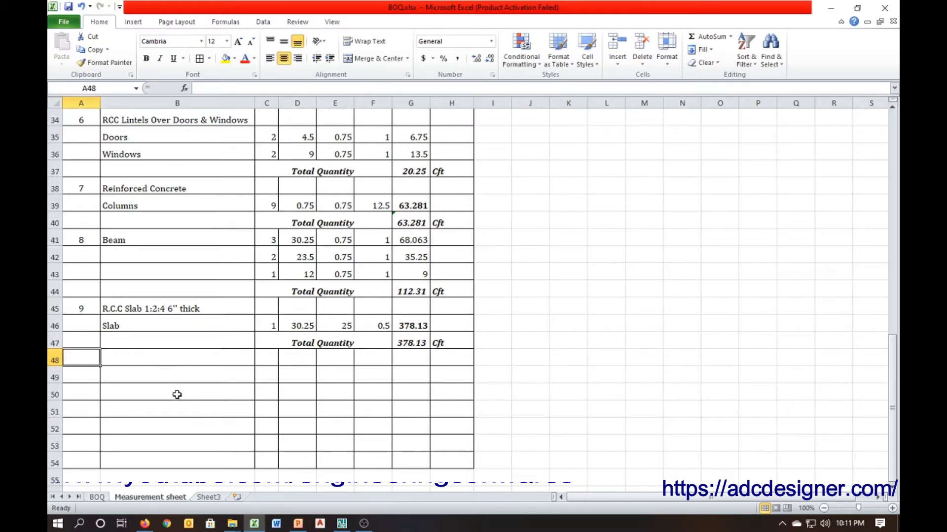
pyautogui.write('10')
pyautogui.press('Return')
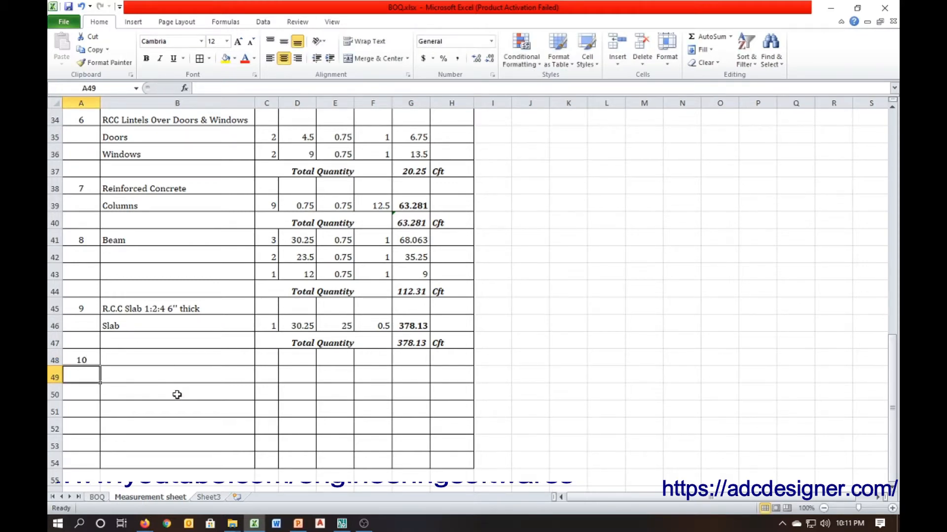
# Step: Switch to the PowerPoint lesson, check the item after the slab, and correct the misspelled words to "Deodar" and "Aluminum"
pyautogui.click(301, 518)
pyautogui.click(355, 348)
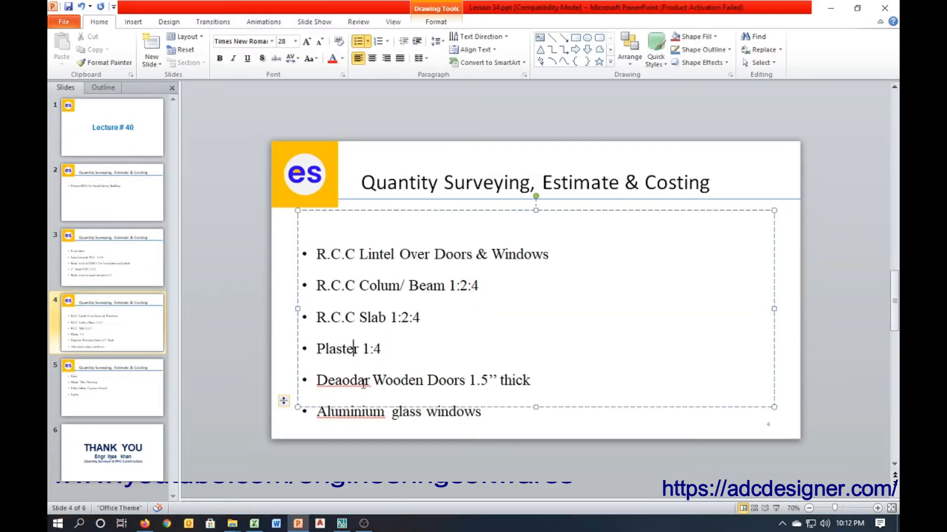
pyautogui.click(297, 424)
pyautogui.click(350, 385)
pyautogui.rightClick(350, 384)
pyautogui.click(382, 236)
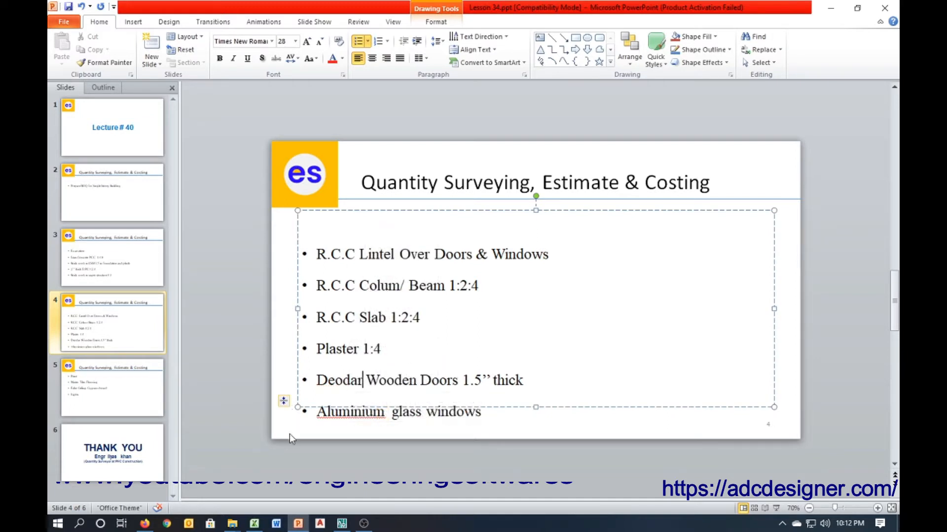
pyautogui.rightClick(347, 417)
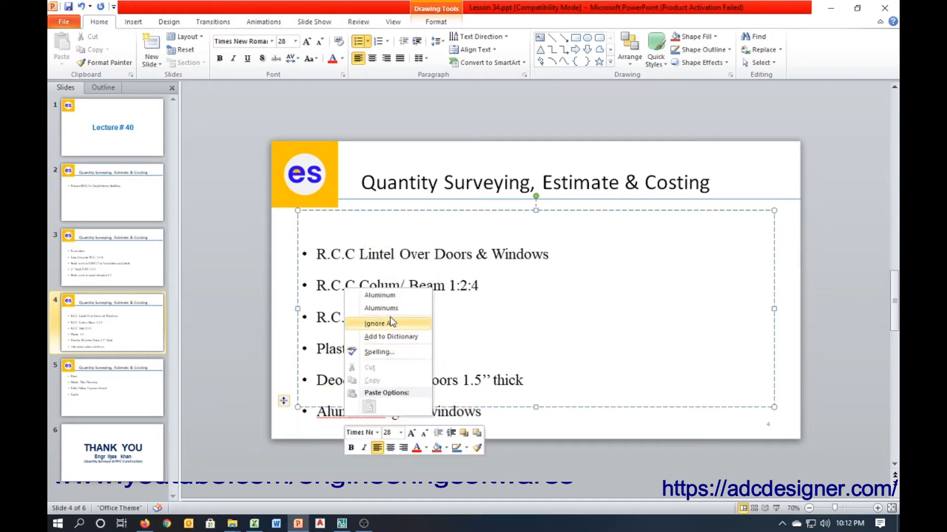
pyautogui.click(381, 237)
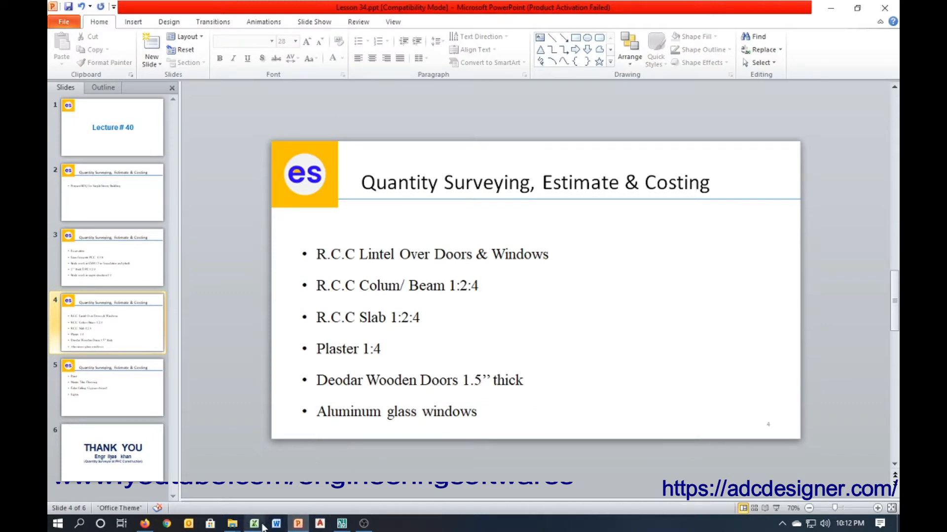
# Step: Back in the Excel workbook, enter the item title "Plaster 1:4" in B48 and "Bed Room internal" in B49
pyautogui.hotkey('alt', 'Tab')
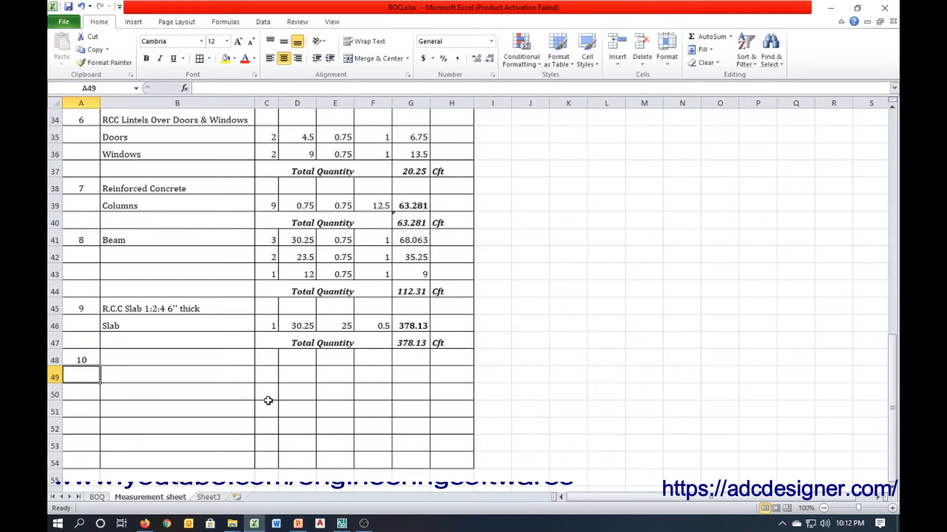
pyautogui.click(172, 363)
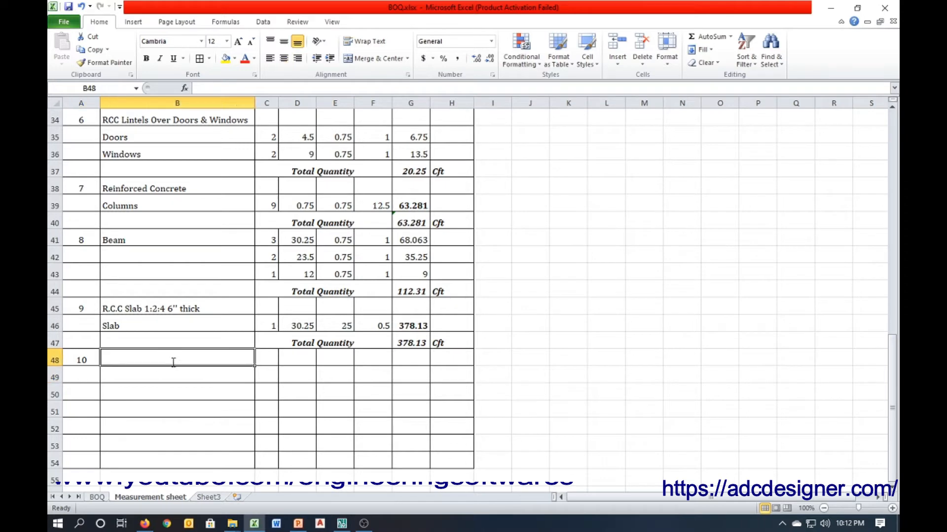
pyautogui.write('Plaster 1:4')
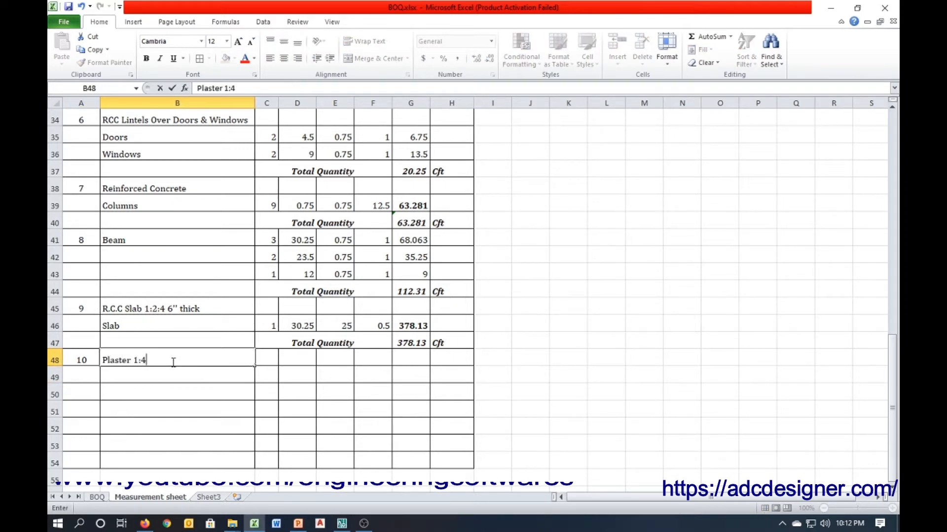
pyautogui.press('Return')
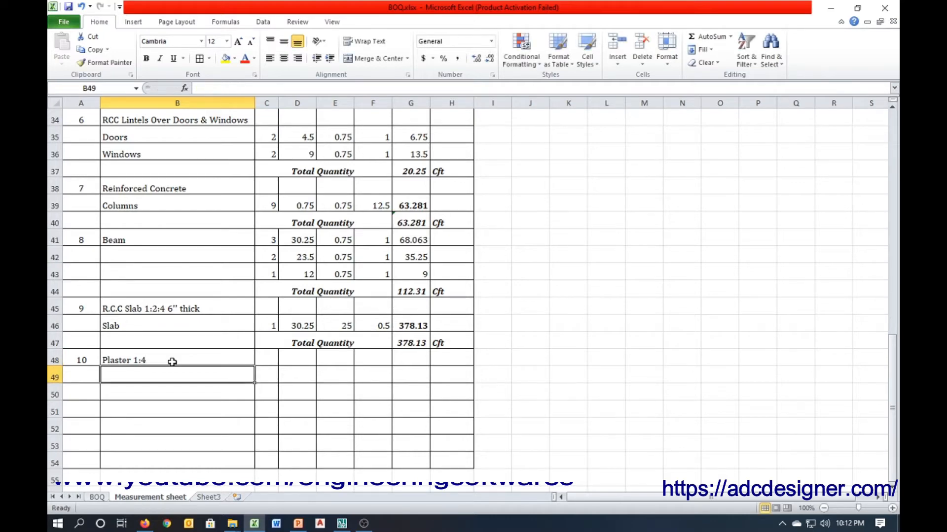
pyautogui.write('Room 1')
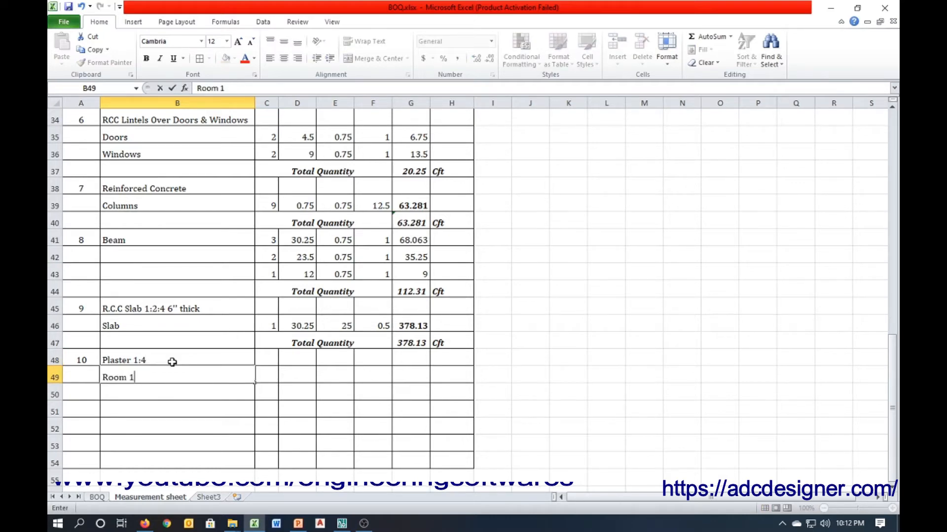
pyautogui.press('Escape')
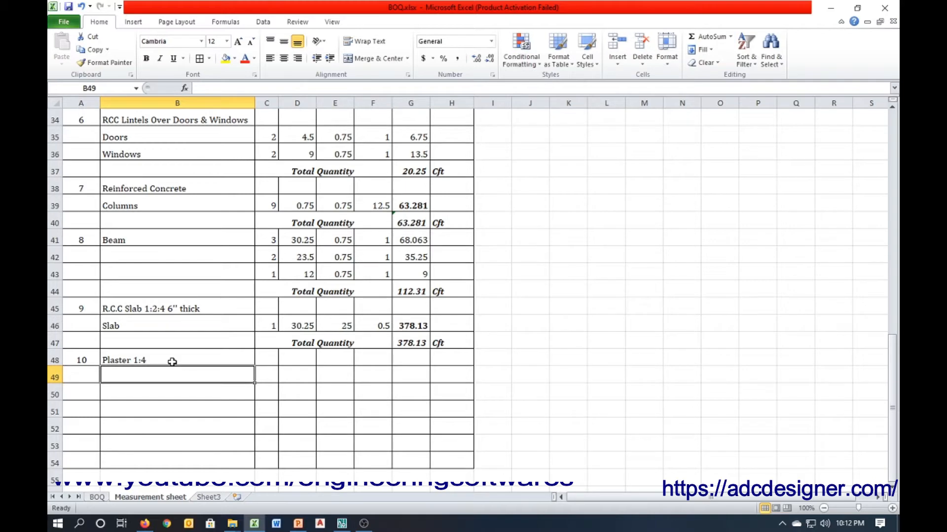
pyautogui.write('Bed Room')
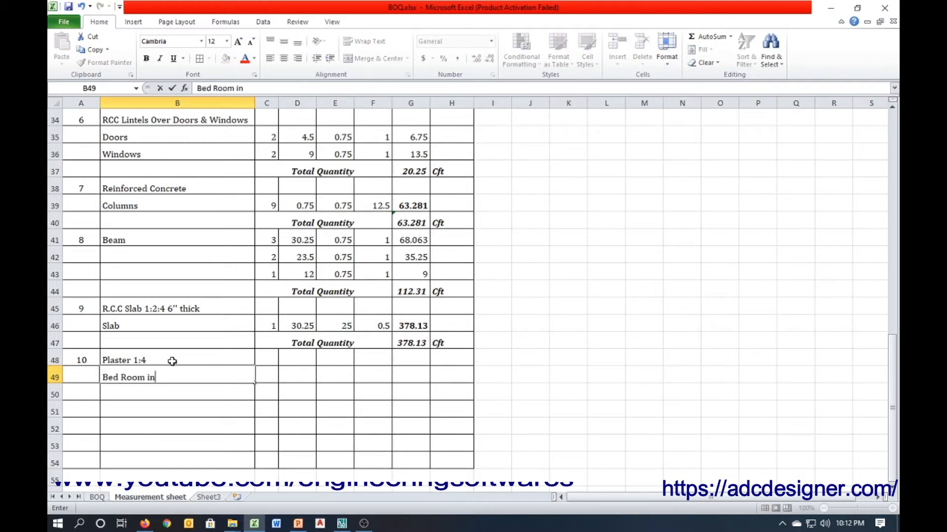
pyautogui.write('internal')
pyautogui.press('Return')
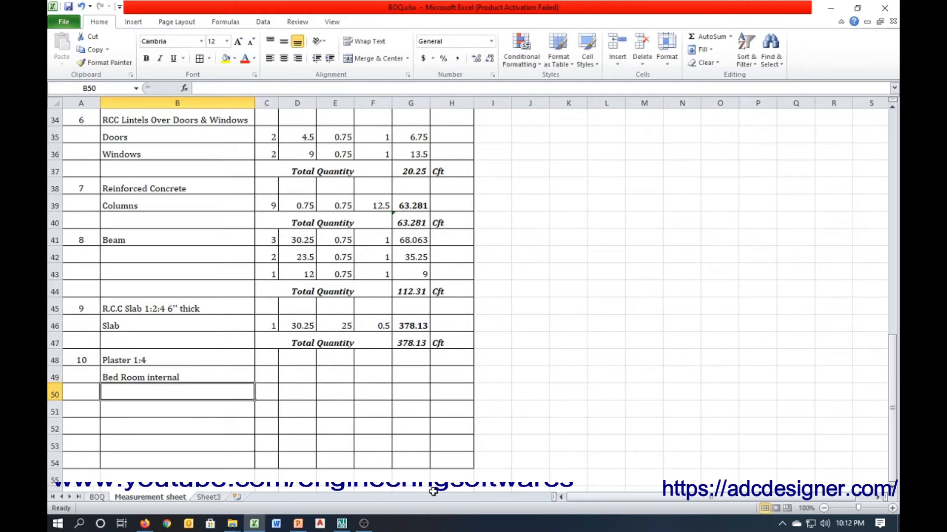
# Step: Check the bedroom walls on the AutoCAD plan, and back in Excel enter "Long Wall" in B50 and "Short Wall" in B51
pyautogui.click(342, 524)
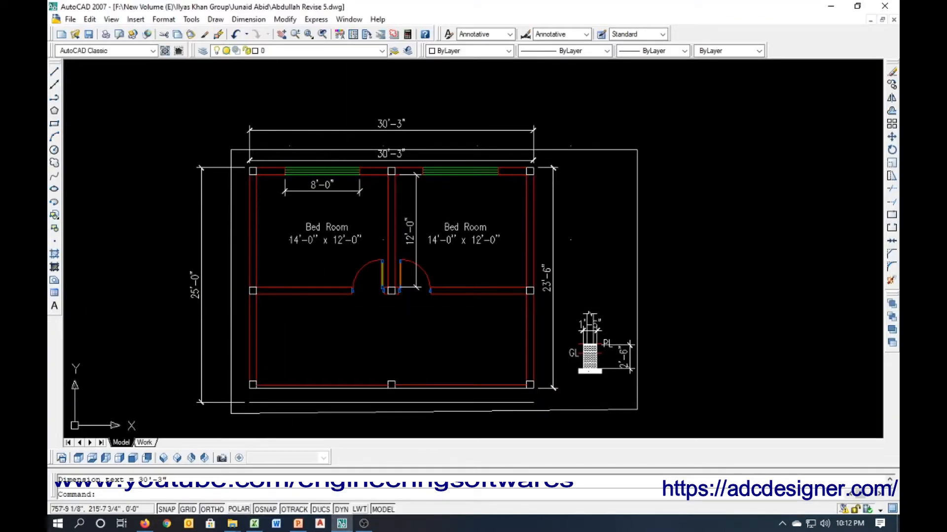
pyautogui.click(459, 171)
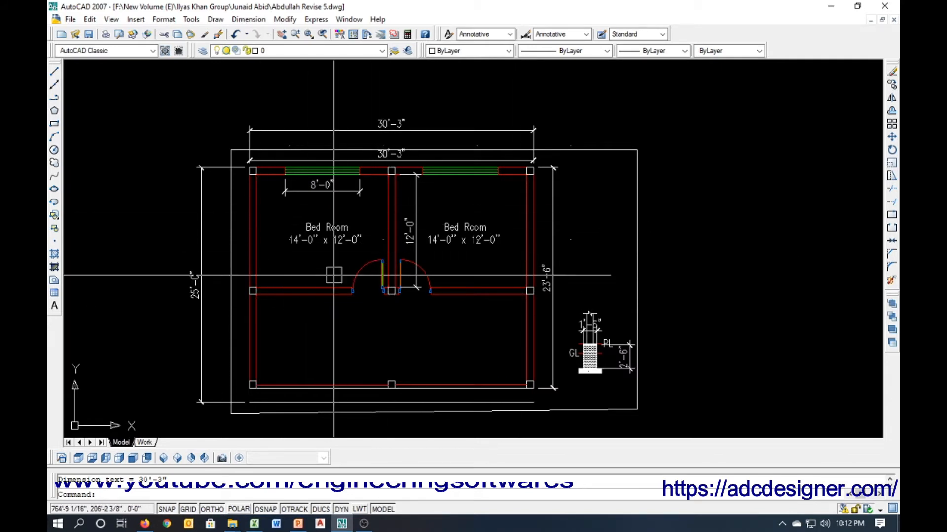
pyautogui.click(255, 524)
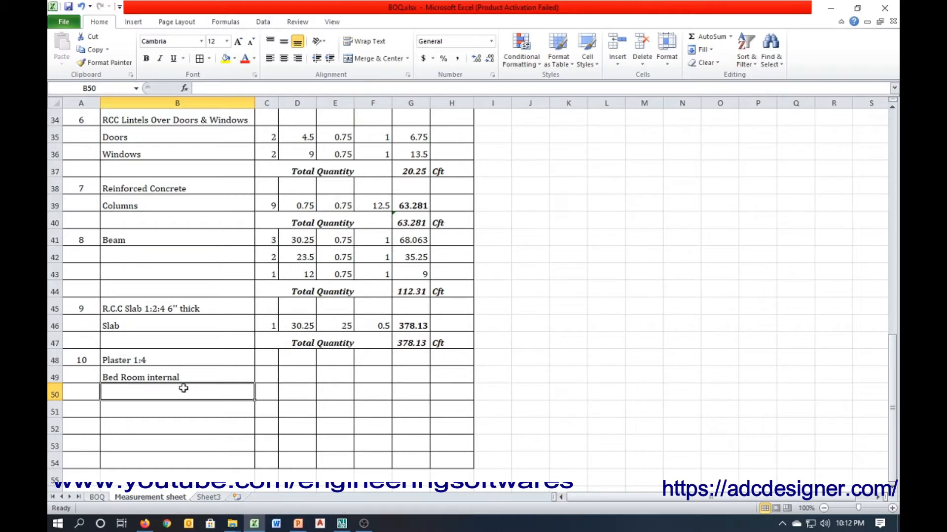
pyautogui.write('Long')
pyautogui.press('Return')
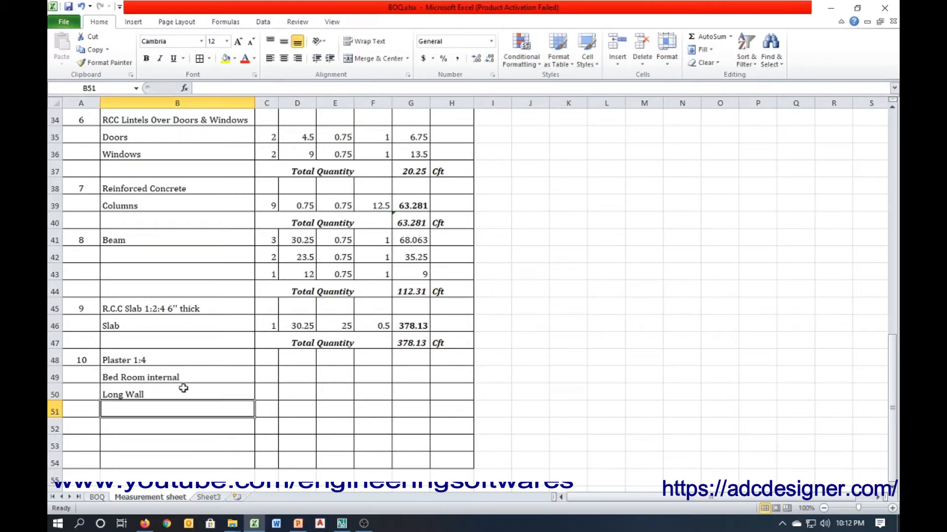
pyautogui.write('Sho')
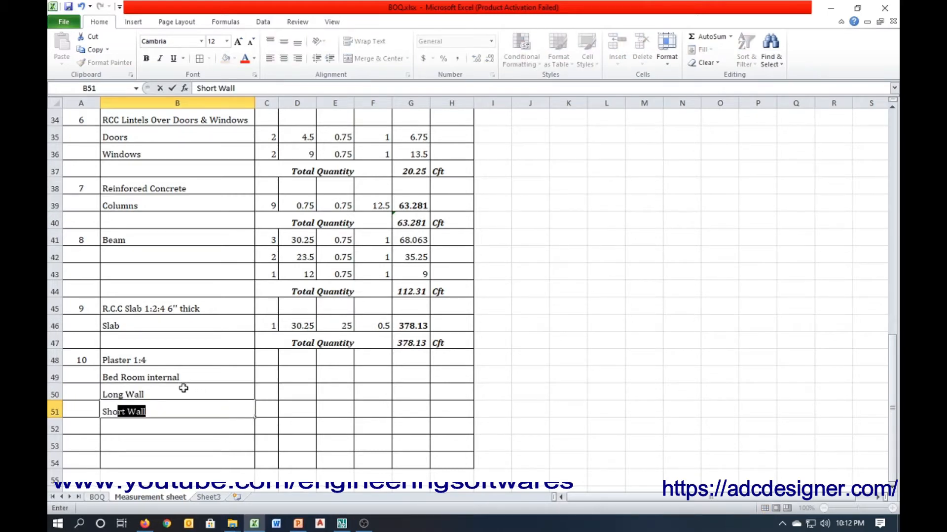
pyautogui.press('Tab')
# Step: Enter 4 as the number of long walls in C50 and of short walls in C51
pyautogui.press('Up')
pyautogui.write('4')
pyautogui.press('Return')
pyautogui.write('4')
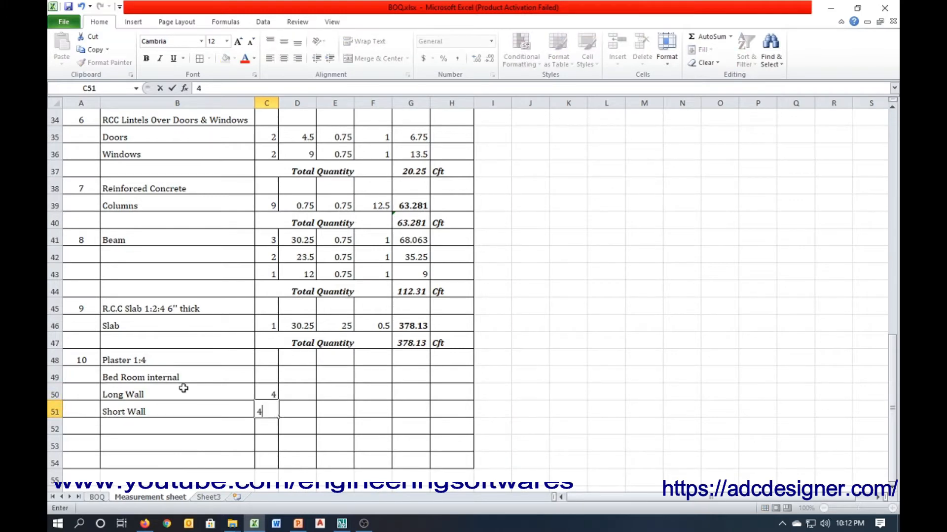
pyautogui.press('Tab')
# Step: Enter the long wall's dimensions in row 50: length 14, a dash for the breadth, and height 10
pyautogui.press('Up')
pyautogui.write('14')
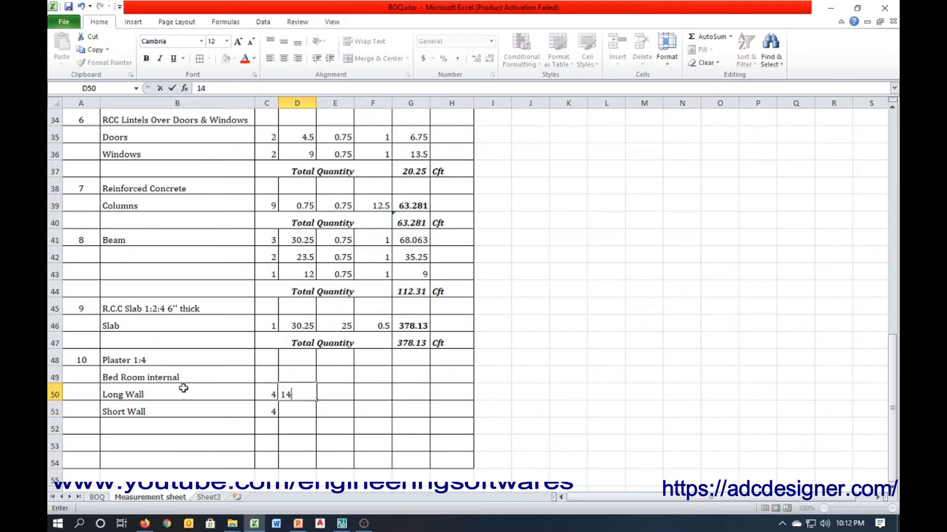
pyautogui.press('Tab')
pyautogui.write('-')
pyautogui.press('Return')
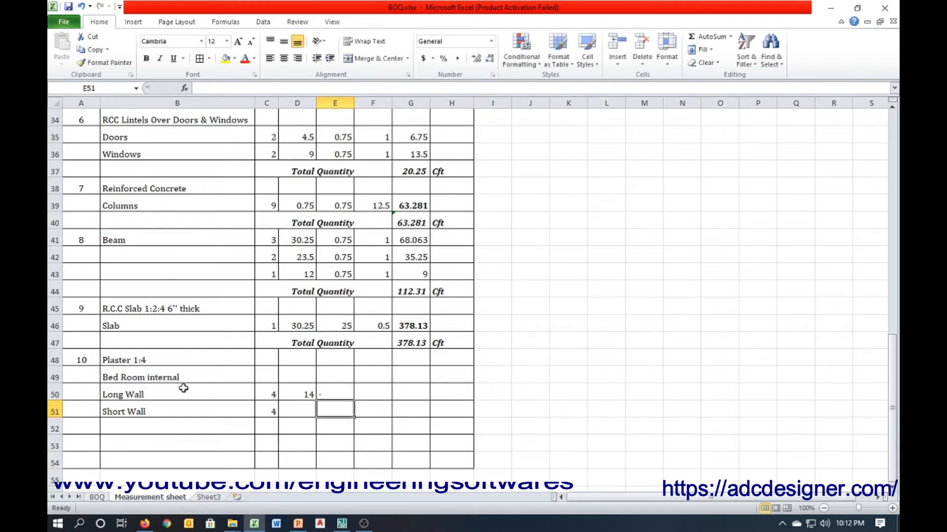
pyautogui.press('Up')
pyautogui.press('Tab')
pyautogui.write('10')
pyautogui.press('Return')
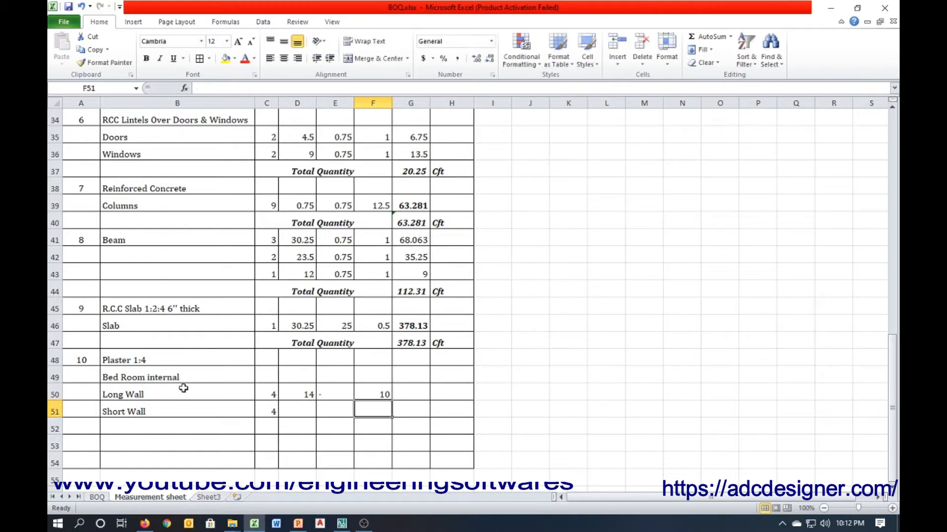
# Step: Calculate the long wall's quantity in G50 with a PRODUCT formula over C50:F50 and copy the formula down to G51
pyautogui.press('Up')
pyautogui.press('Tab')
pyautogui.write('=p')
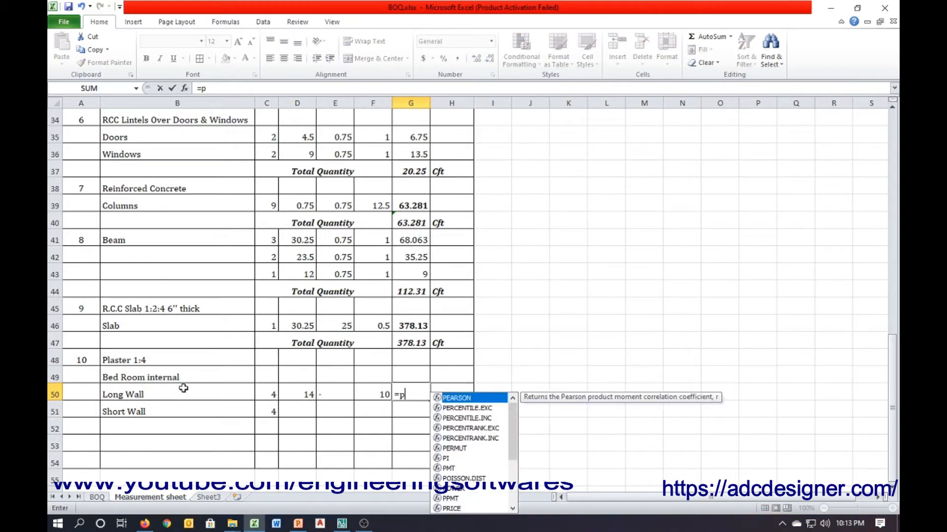
pyautogui.write('roduct(')
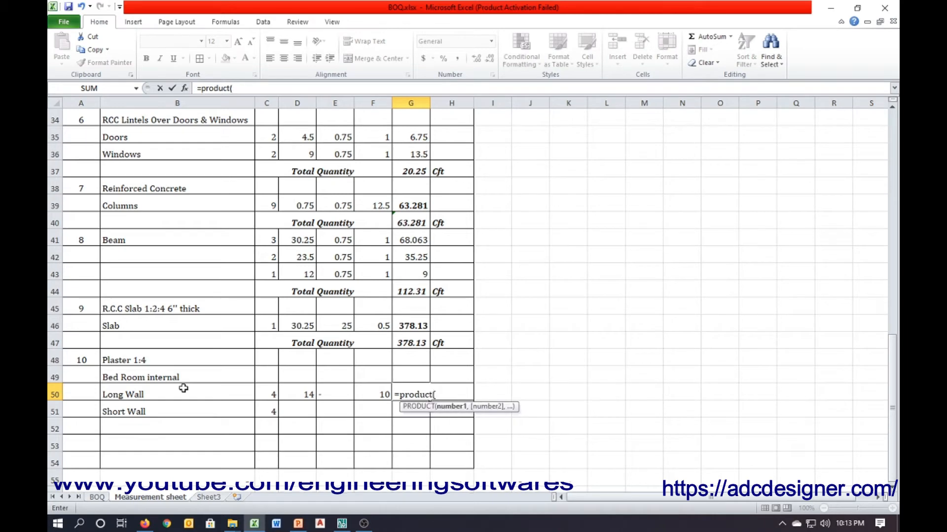
pyautogui.press('Left')
pyautogui.hotkey('shift', 'Left')
pyautogui.hotkey('shift', 'Left')
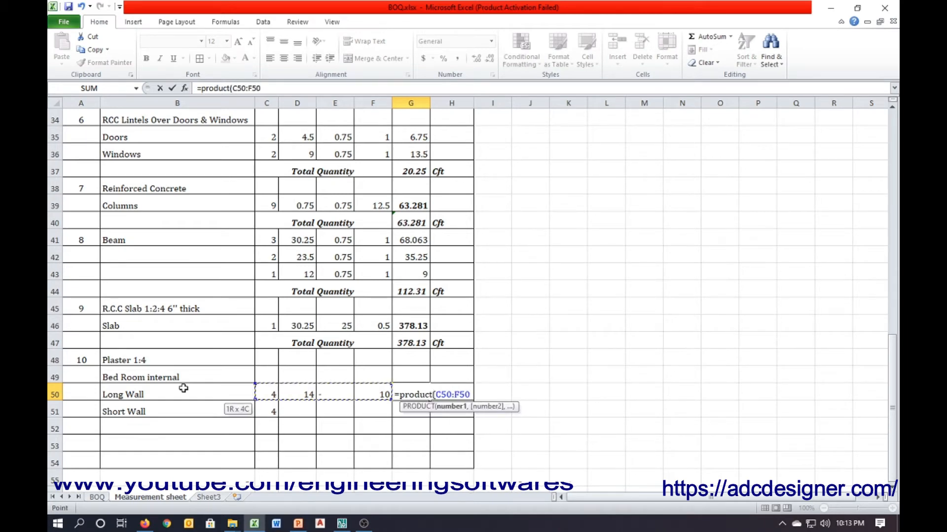
pyautogui.write(')')
pyautogui.press('Return')
pyautogui.hotkey('ctrl', 'd')
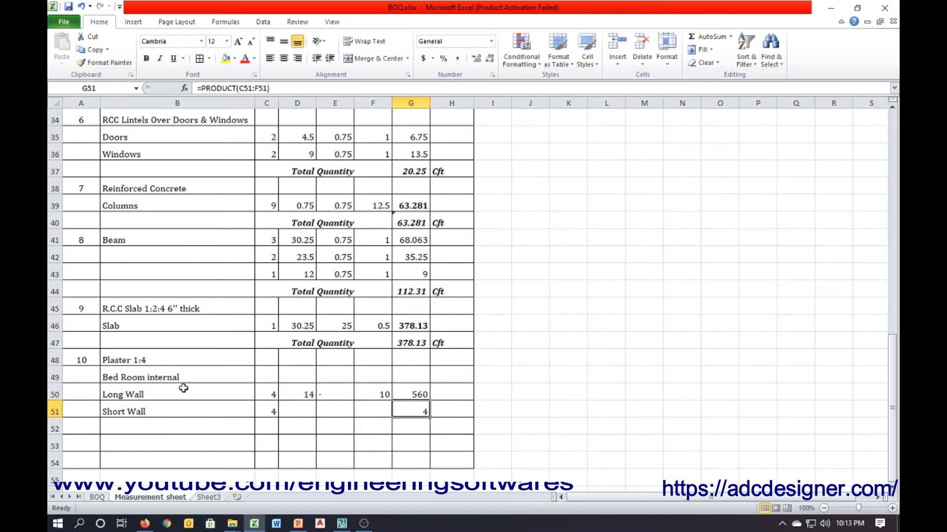
# Step: Enter the short wall's length of 12 in D51 and copy the dash and the height 10 down from row 50
pyautogui.press('Left')
pyautogui.press('Left')
pyautogui.press('Left')
pyautogui.write('12')
pyautogui.press('Tab')
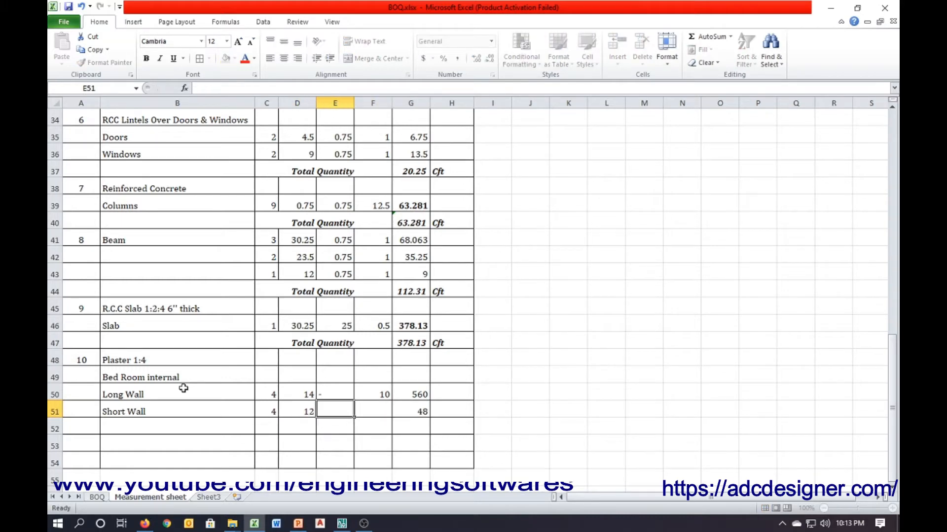
pyautogui.hotkey('ctrl', 'd')
pyautogui.press('Tab')
pyautogui.hotkey('ctrl', 'd')
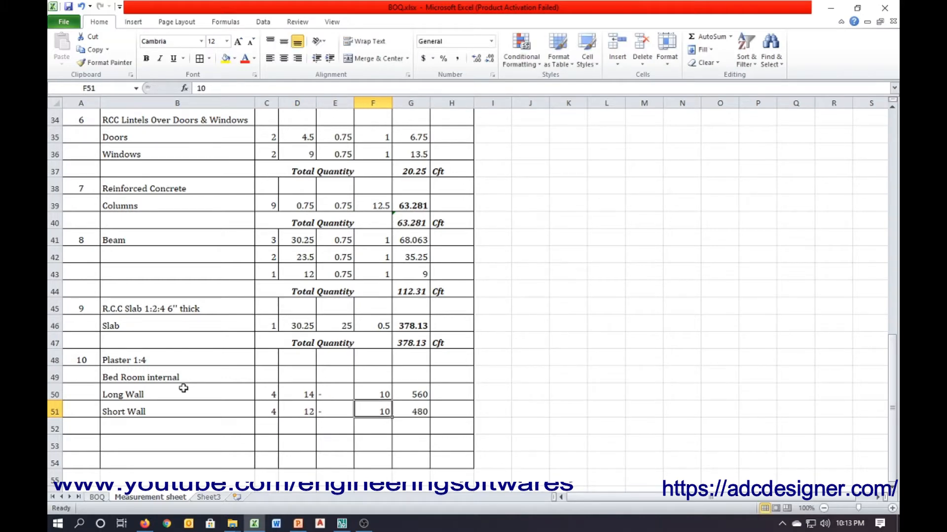
# Step: Check the openings on the AutoCAD plan, and back in Excel label the deductions "D/d of Doors" in B52 and "D/d of windows" in B53
pyautogui.press('Down')
pyautogui.scroll(-1, 182, 388)
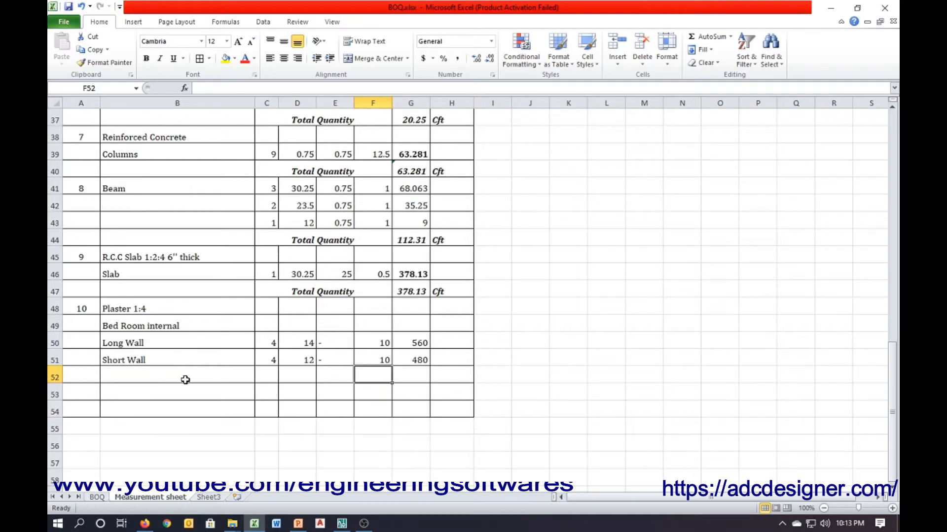
pyautogui.click(180, 377)
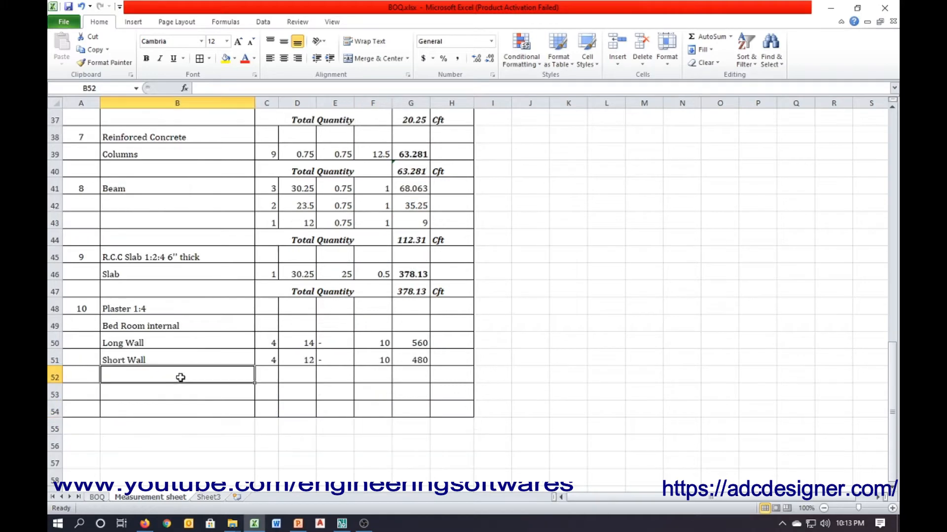
pyautogui.click(344, 527)
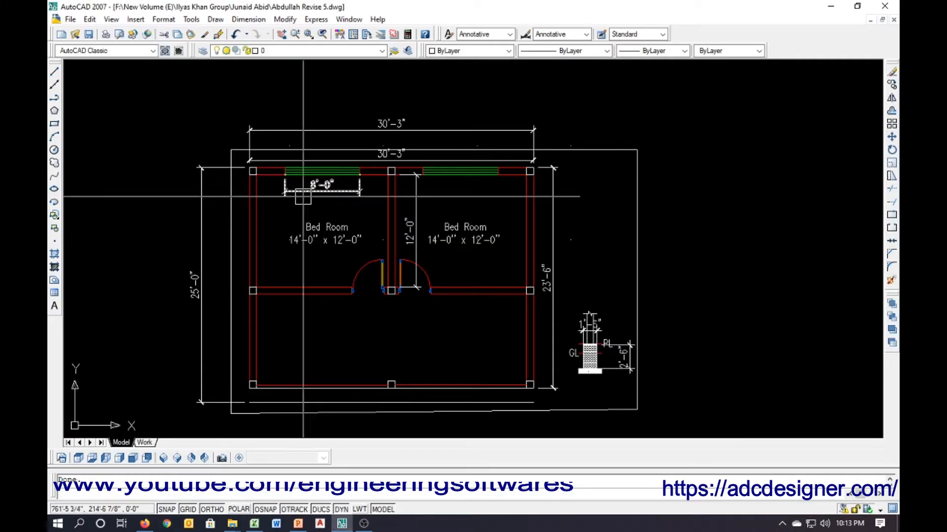
pyautogui.click(342, 524)
pyautogui.write('D/d')
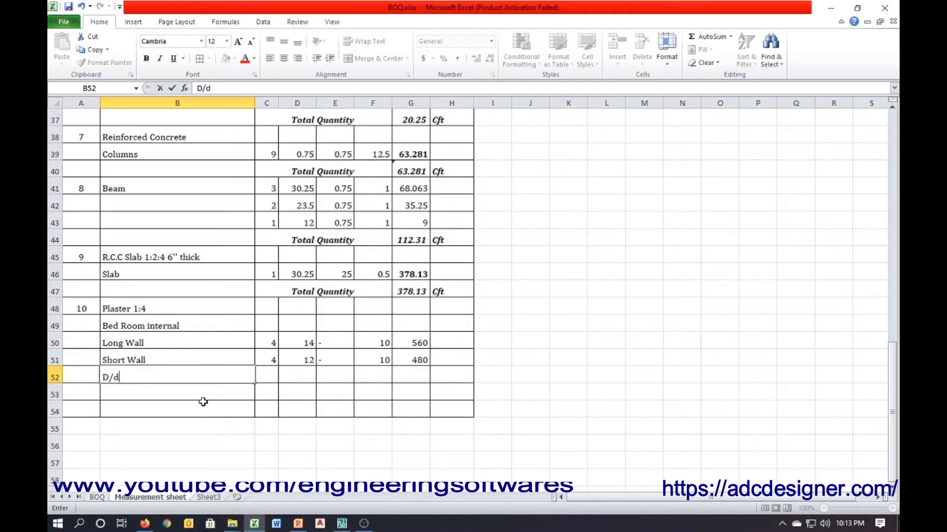
pyautogui.write(' of Doors')
pyautogui.press('Return')
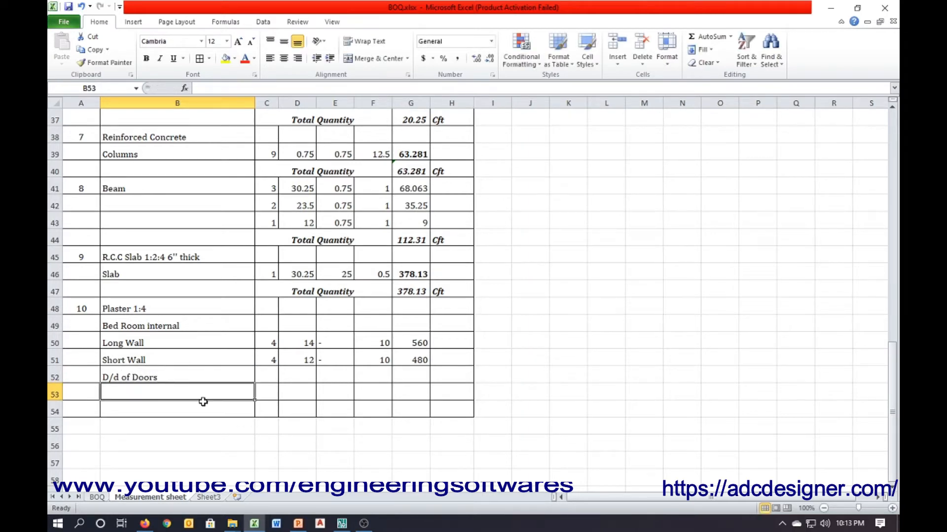
pyautogui.write('D/d of')
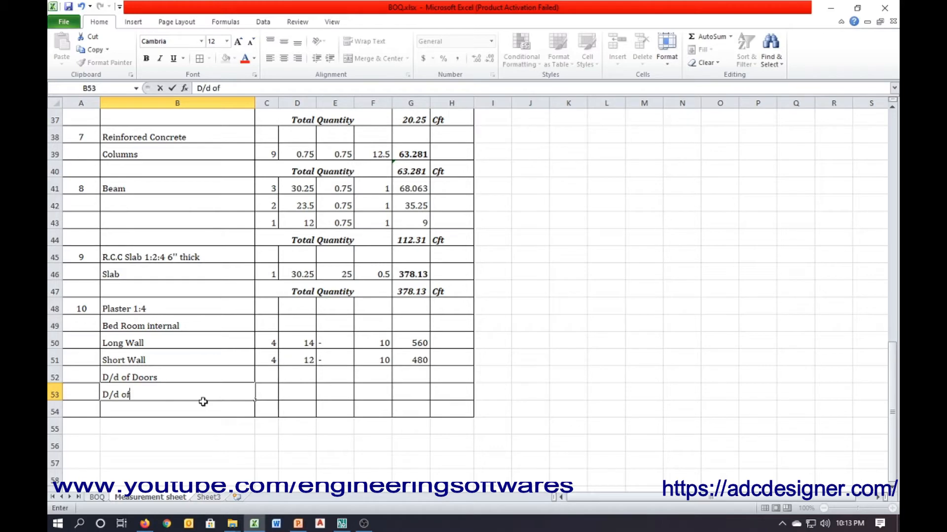
pyautogui.write(' windows')
pyautogui.press('Return')
pyautogui.press('Up')
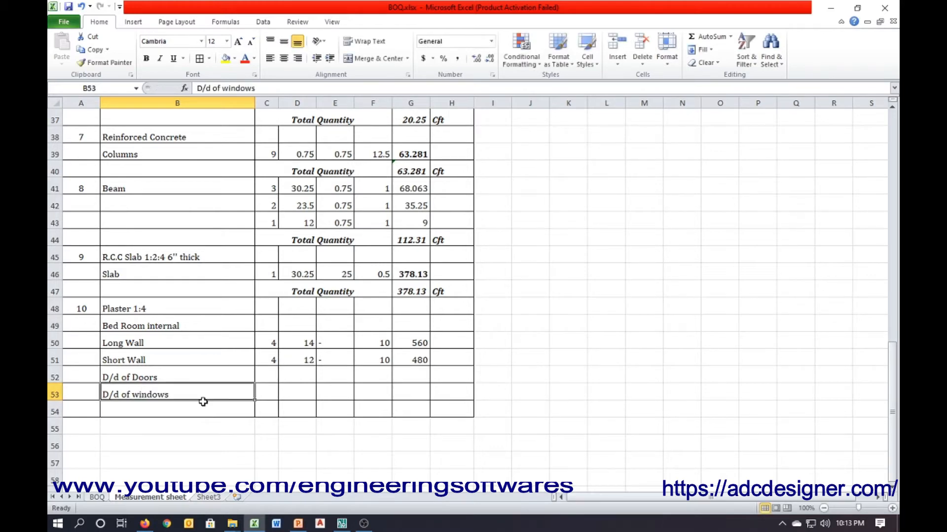
# Step: Enter -2 as the number of doors in C52 and of windows in C53
pyautogui.press('Up')
pyautogui.press('Right')
pyautogui.write('-2')
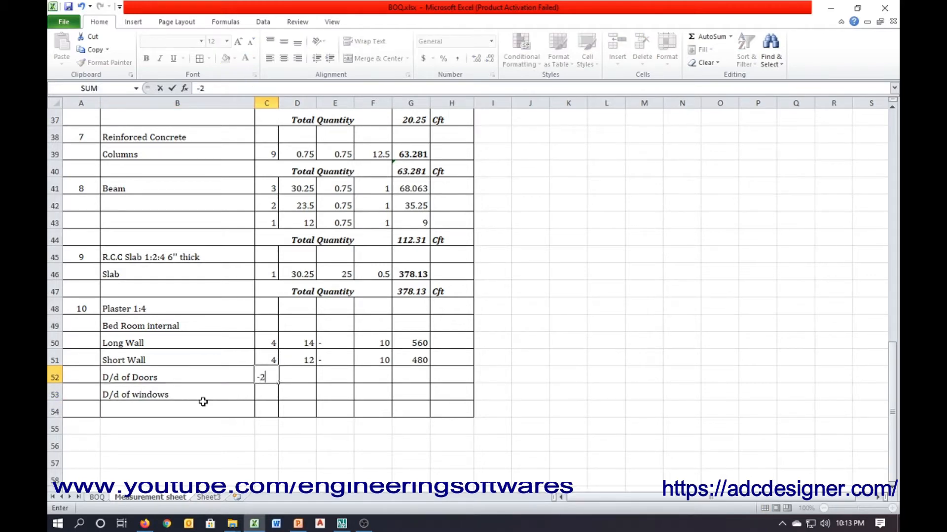
pyautogui.press('Return')
pyautogui.write('-2')
pyautogui.press('Return')
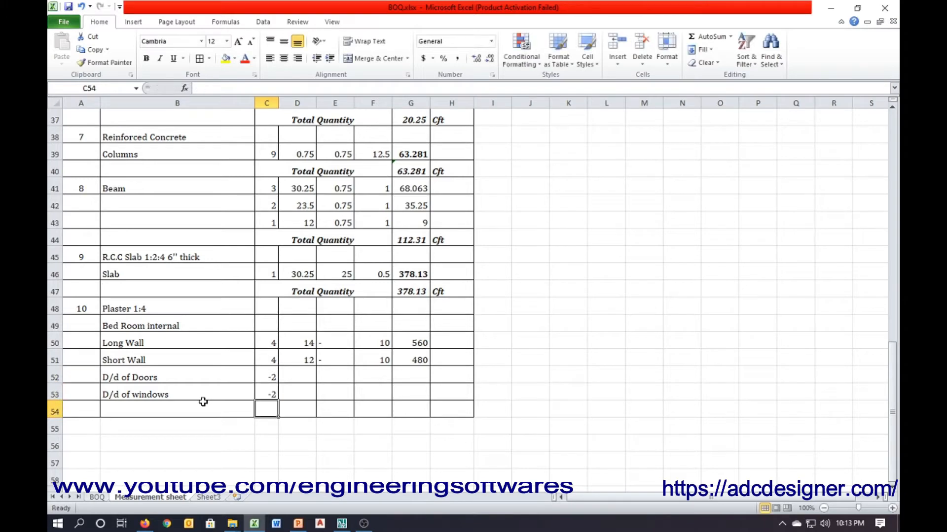
# Step: Enter the deduction lengths, 3.5 for the doors in D52 and 8 for the windows in D53
pyautogui.click(319, 378)
pyautogui.click(303, 377)
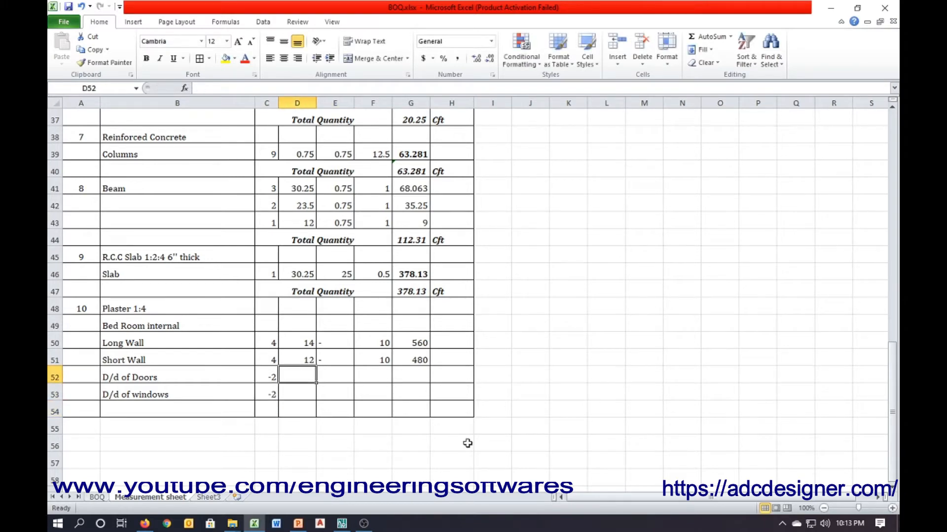
pyautogui.write('3.5')
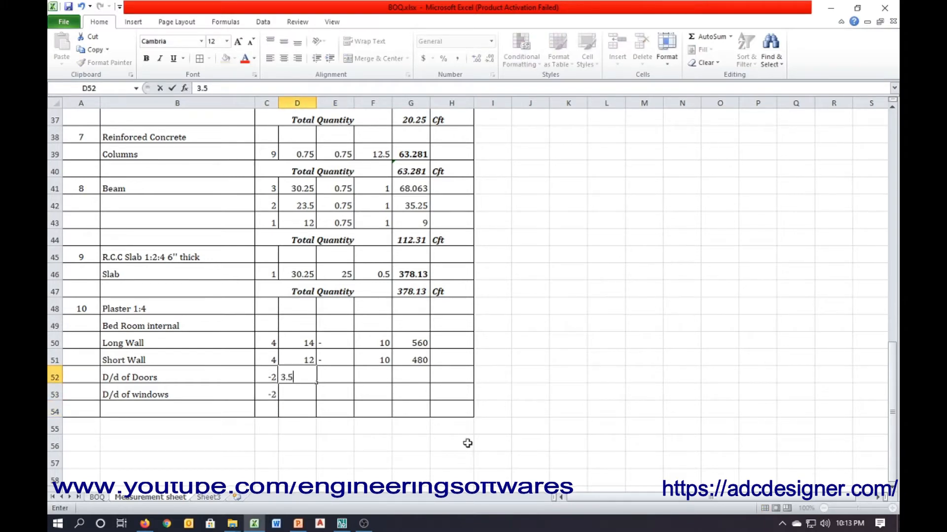
pyautogui.press('Return')
pyautogui.write('8')
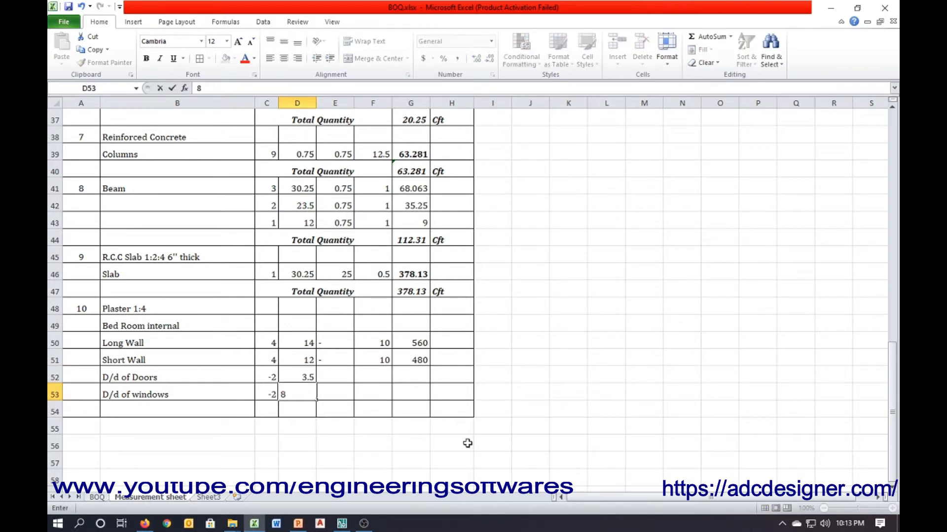
pyautogui.press('Tab')
# Step: Enter a dash in E52 and E53, and the deduction heights 7 for the doors and 6 for the windows in F52 and F53
pyautogui.press('Up')
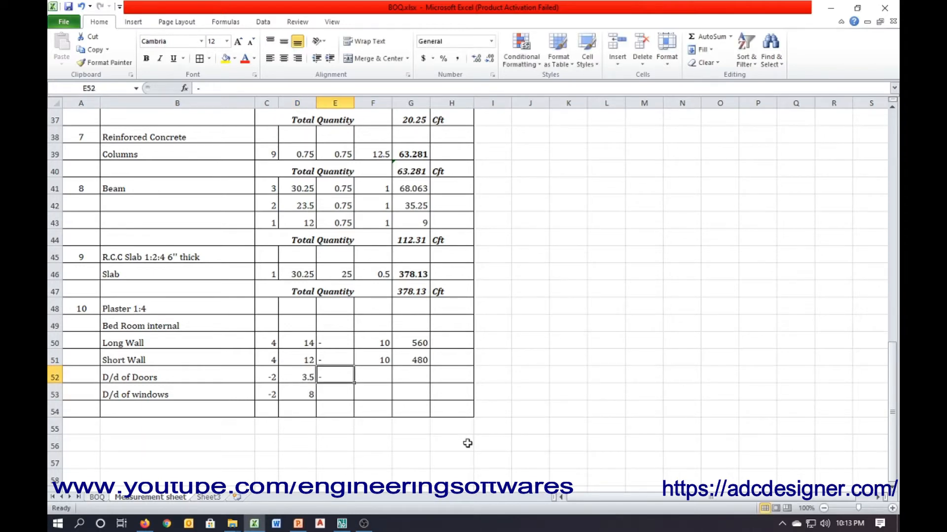
pyautogui.press('Down')
pyautogui.write('-')
pyautogui.press('Up')
pyautogui.press('Tab')
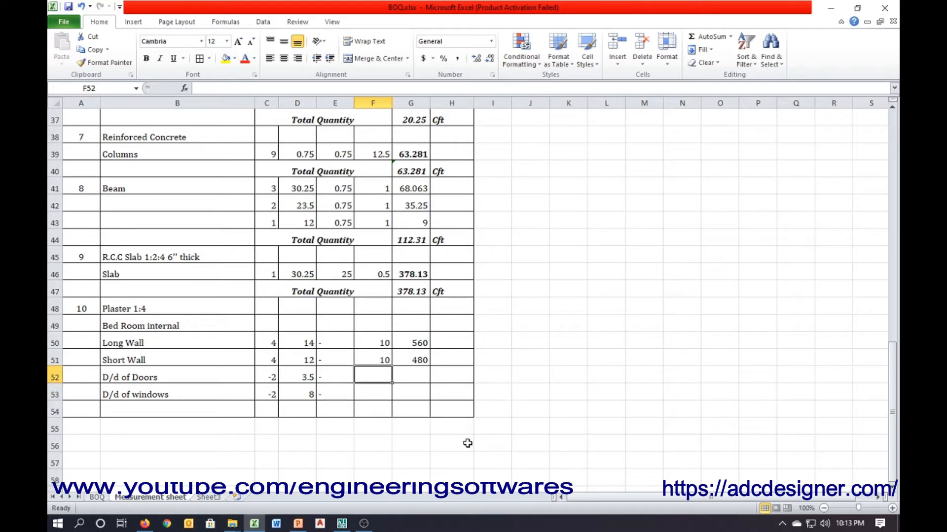
pyautogui.write('7')
pyautogui.press('Return')
pyautogui.write('6')
pyautogui.press('Return')
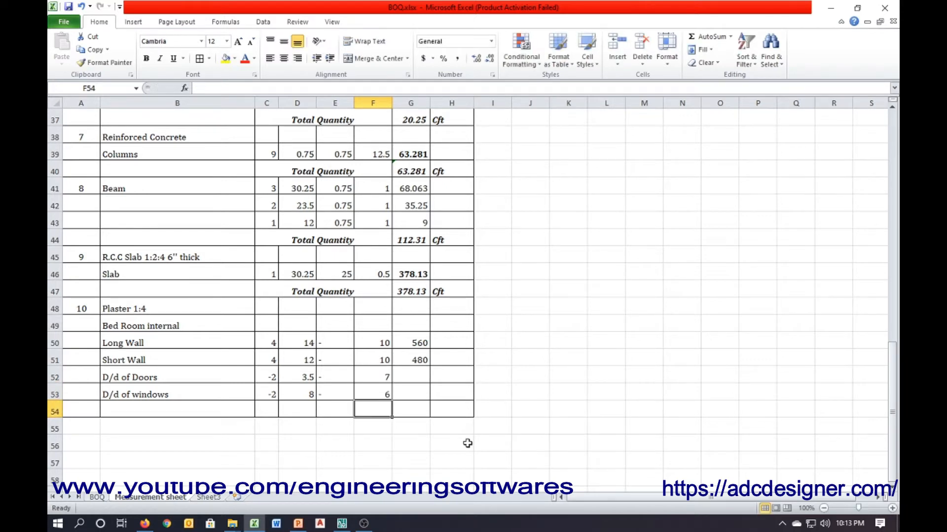
# Step: Copy the PRODUCT formula from G51 down to the door and window deductions in G52 and G53
pyautogui.press('Up')
pyautogui.press('Up')
pyautogui.press('Right')
pyautogui.hotkey('ctrl', 'd')
pyautogui.press('Down')
pyautogui.hotkey('ctrl', 'd')
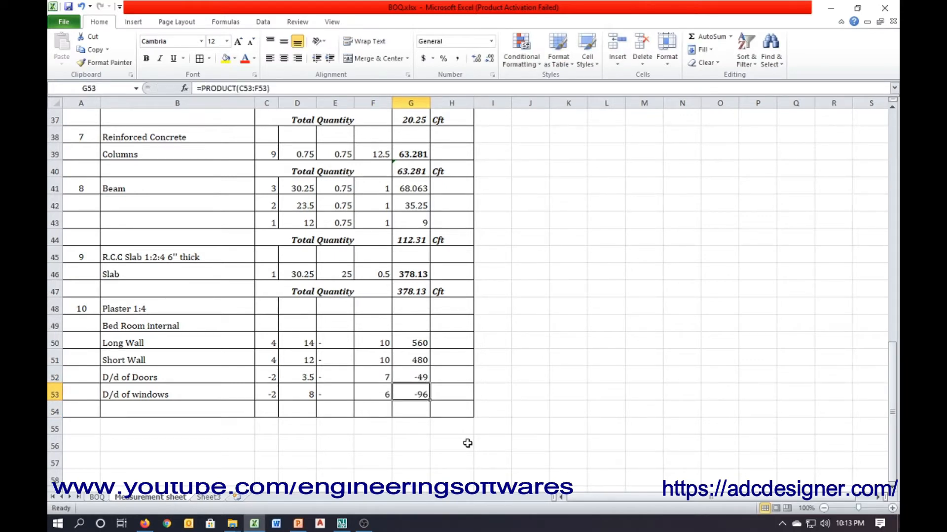
pyautogui.press('Down')
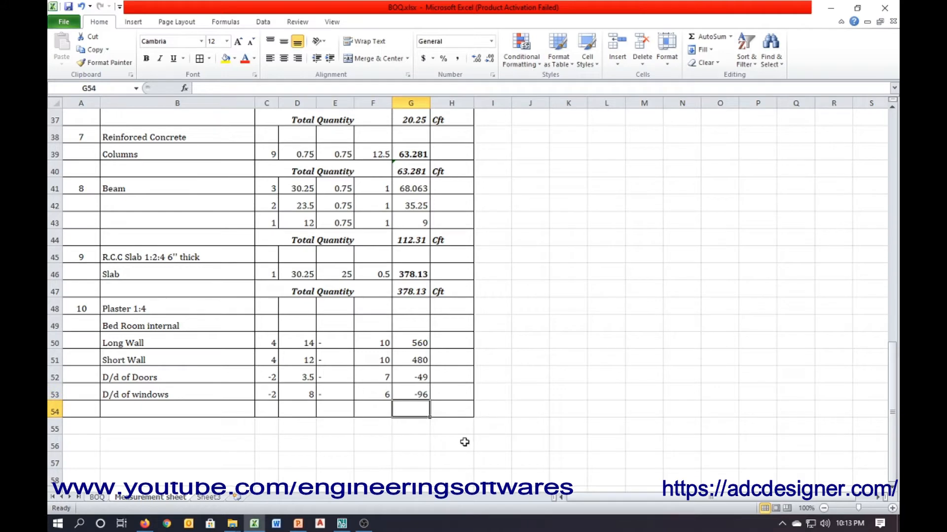
# Step: Switch to the AutoCAD plan and add an aligned dimension for the verandah's inside length between its side walls
pyautogui.scroll(-1, 301, 364)
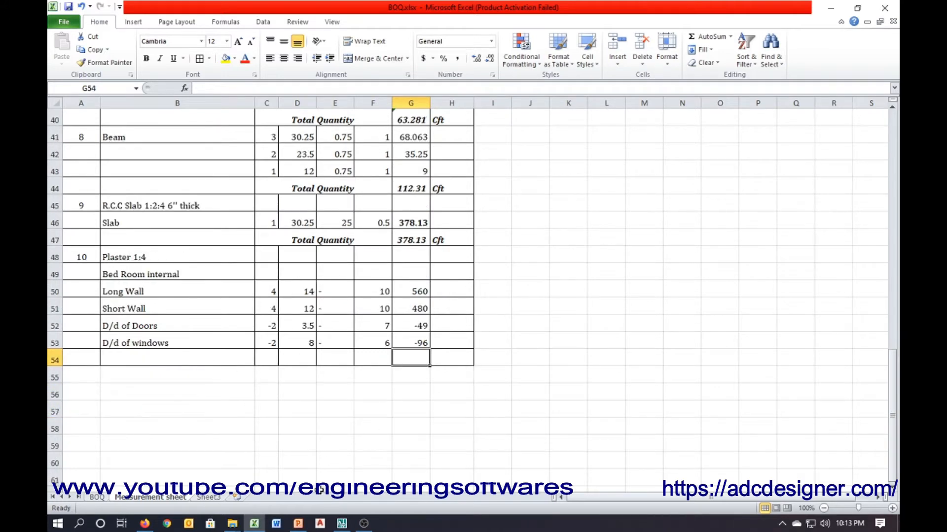
pyautogui.click(341, 523)
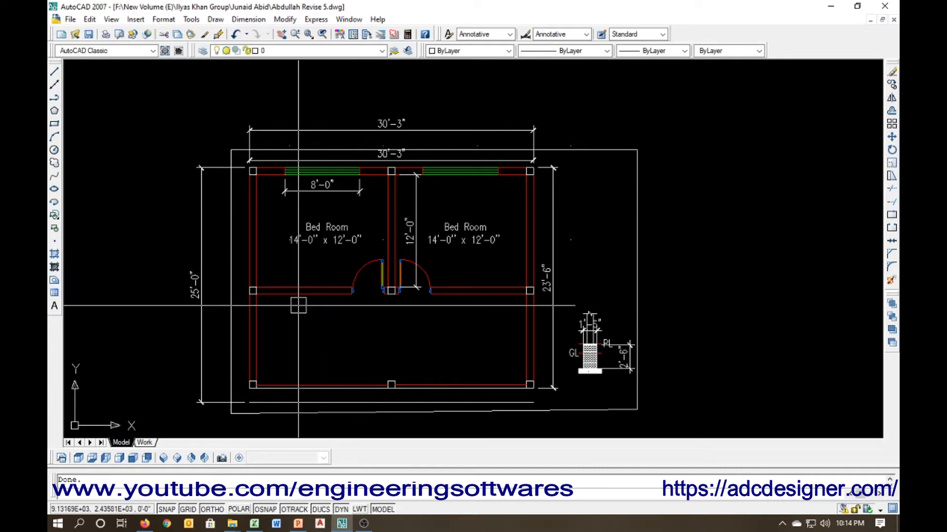
pyautogui.write('dal')
pyautogui.press('Return')
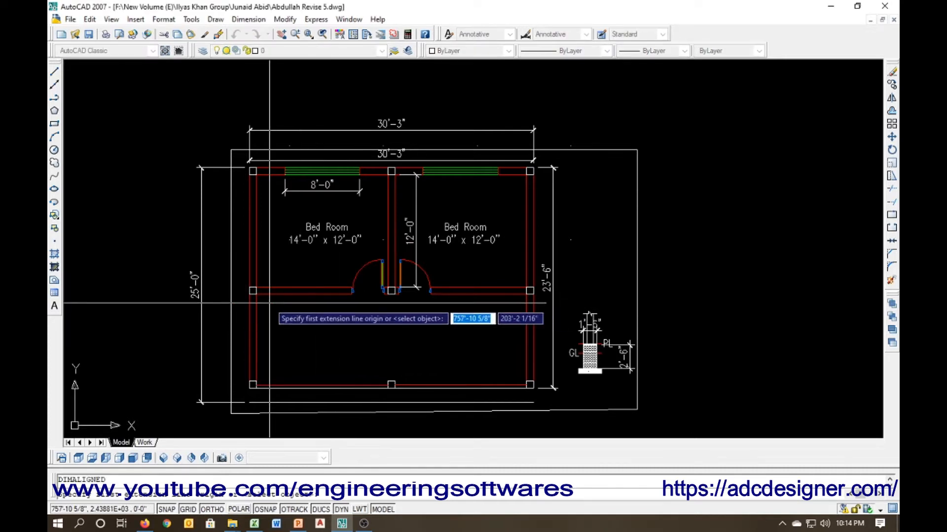
pyautogui.click(253, 292)
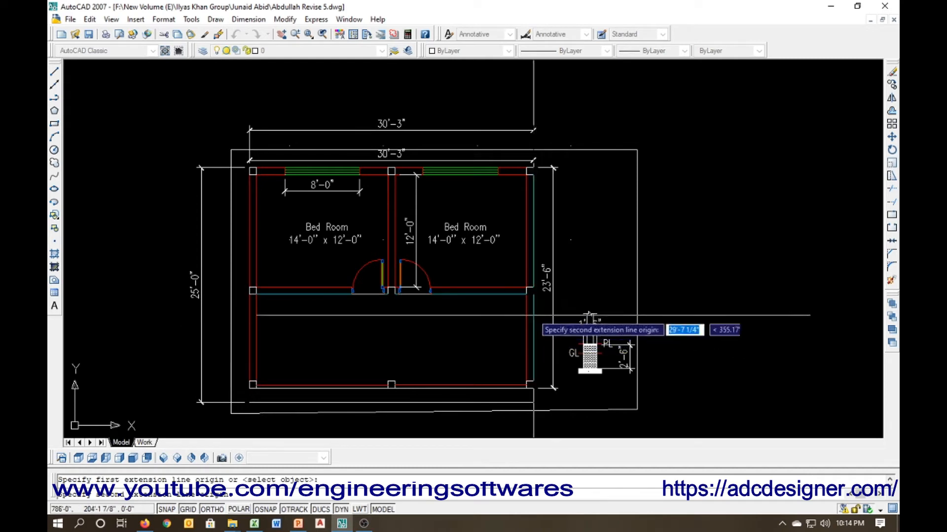
pyautogui.click(529, 292)
pyautogui.click(495, 322)
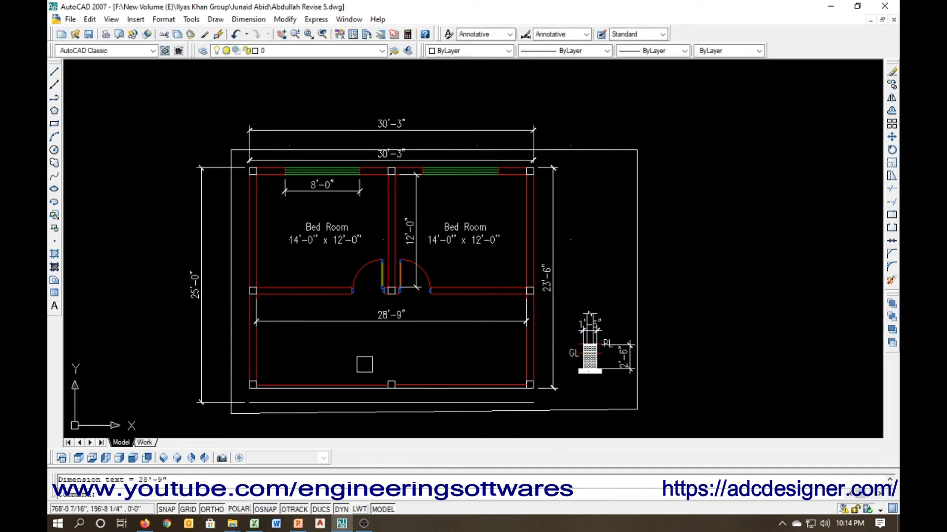
# Step: Add an aligned dimension for the verandah's depth, from the bedroom wall to the front edge
pyautogui.press('Return')
pyautogui.press('Return')
pyautogui.click(251, 344)
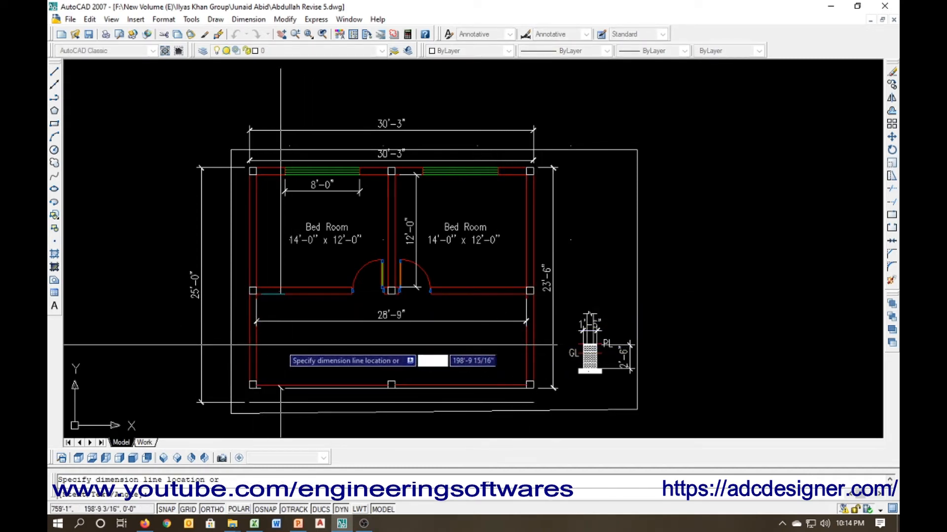
pyautogui.click(284, 345)
pyautogui.scroll(2, 398, 352)
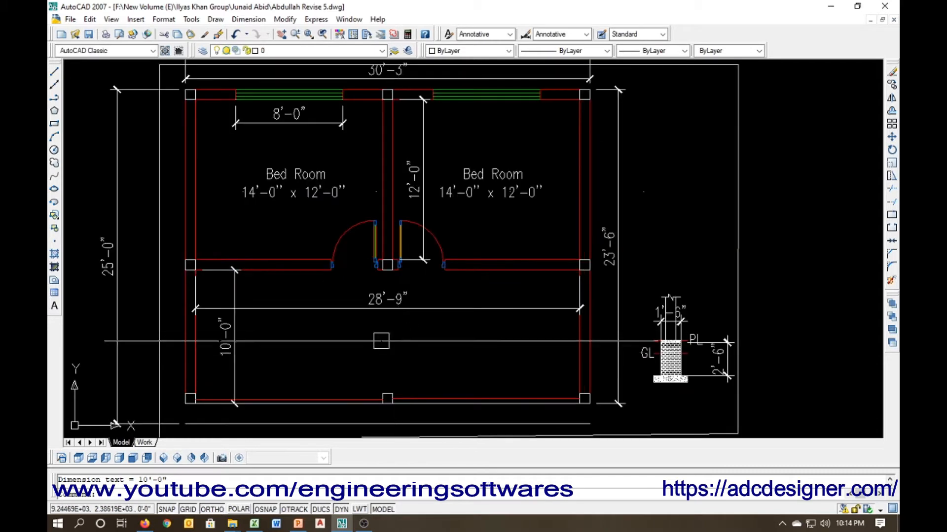
pyautogui.click(221, 351)
pyautogui.press('Escape')
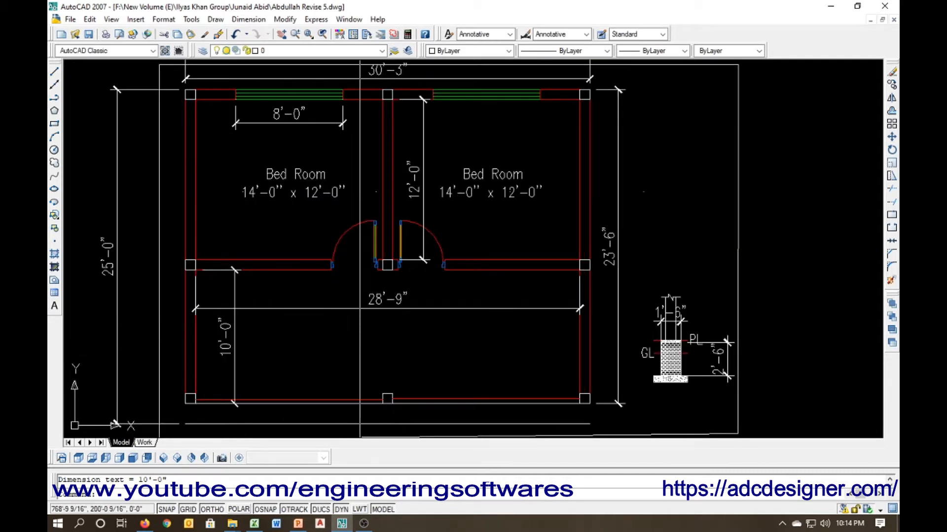
# Step: Switch to the Excel measurement sheet and enter Verandah in B54, with number 1 in C54 and length 28.75 in D54
pyautogui.click(251, 527)
pyautogui.click(170, 361)
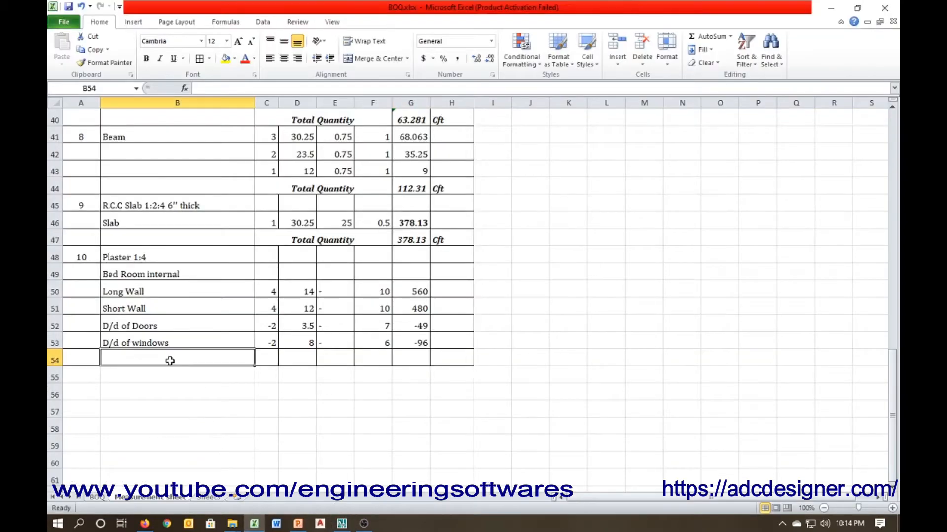
pyautogui.write('Verandah')
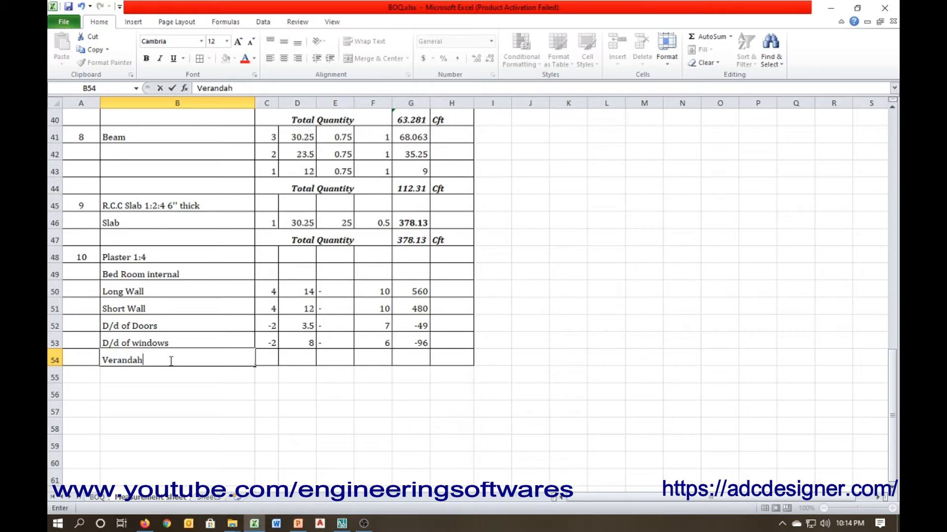
pyautogui.press('Tab')
pyautogui.write('1')
pyautogui.press('Tab')
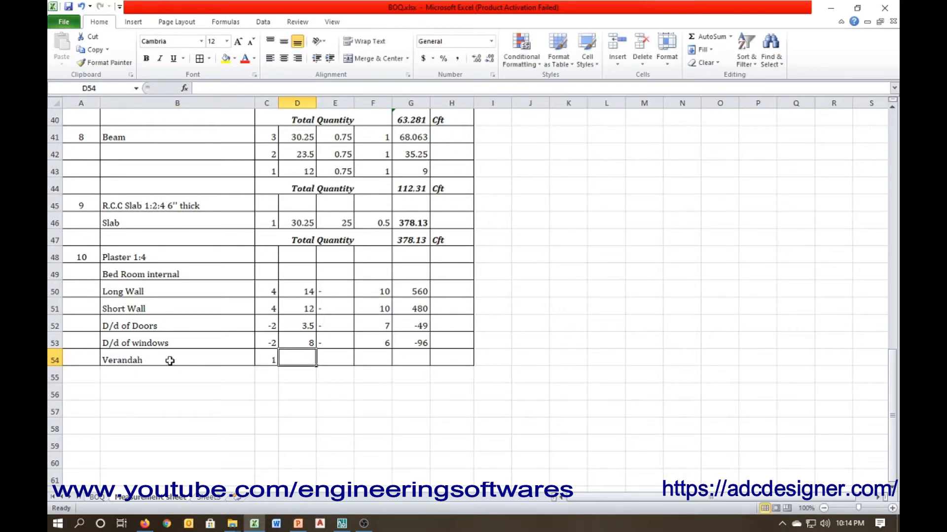
pyautogui.write('28.75')
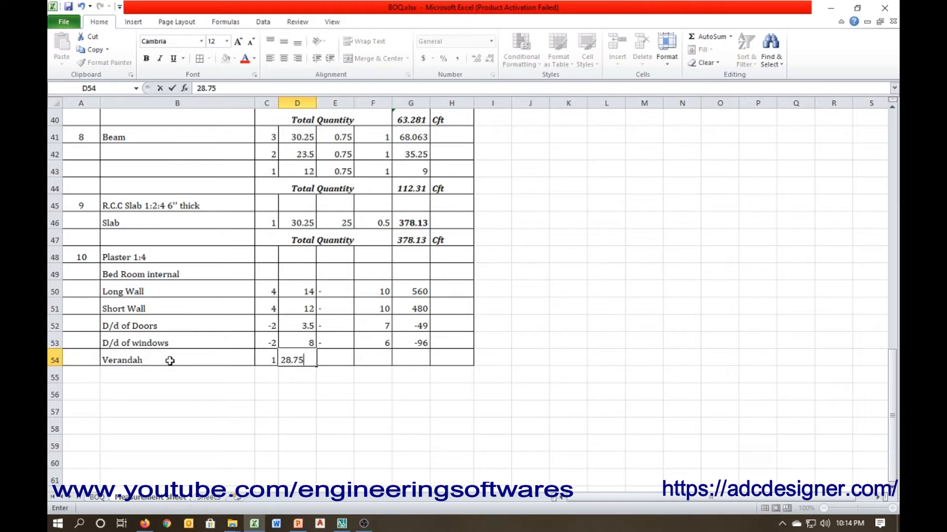
pyautogui.press('Tab')
# Step: Enter a dash in E54 and height 10 in F54, and copy the PRODUCT formula down into G54
pyautogui.write('-')
pyautogui.press('Tab')
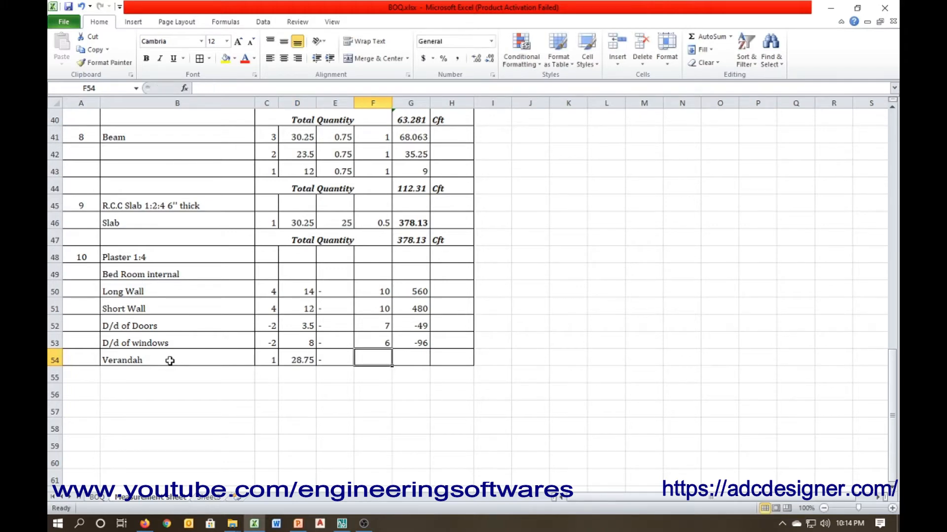
pyautogui.write('10')
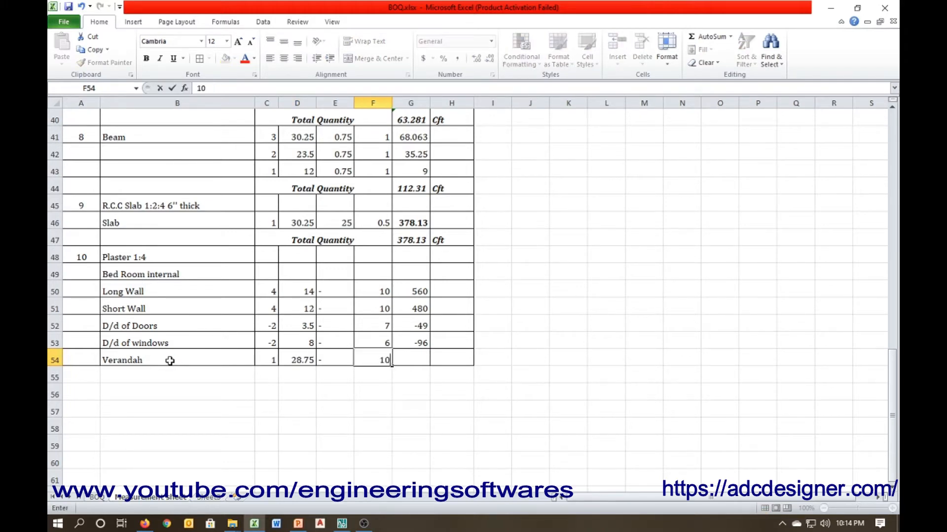
pyautogui.press('Tab')
pyautogui.hotkey('ctrl', 'd')
pyautogui.press('Return')
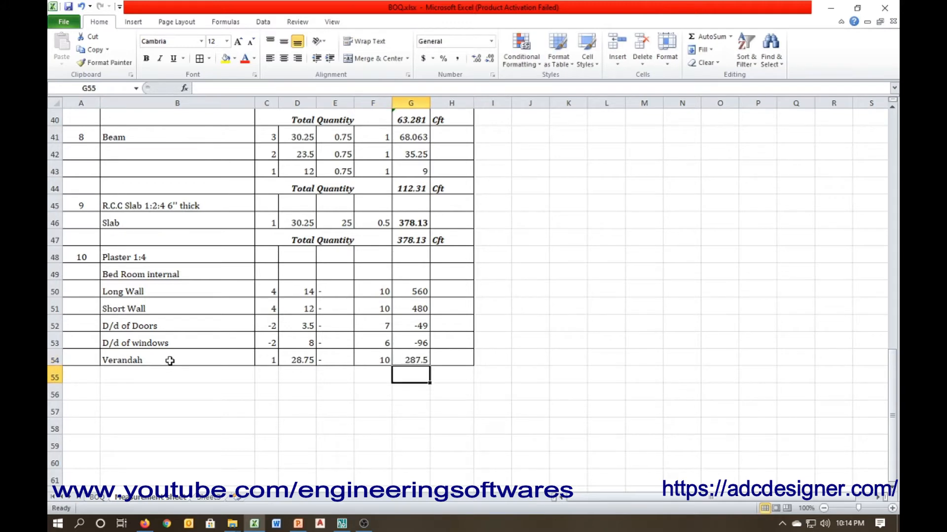
# Step: Enter ditto marks // in B55 for the second verandah row and the number 2 in C55
pyautogui.press('Left')
pyautogui.press('Left')
pyautogui.press('Left')
pyautogui.press('Left')
pyautogui.press('Left')
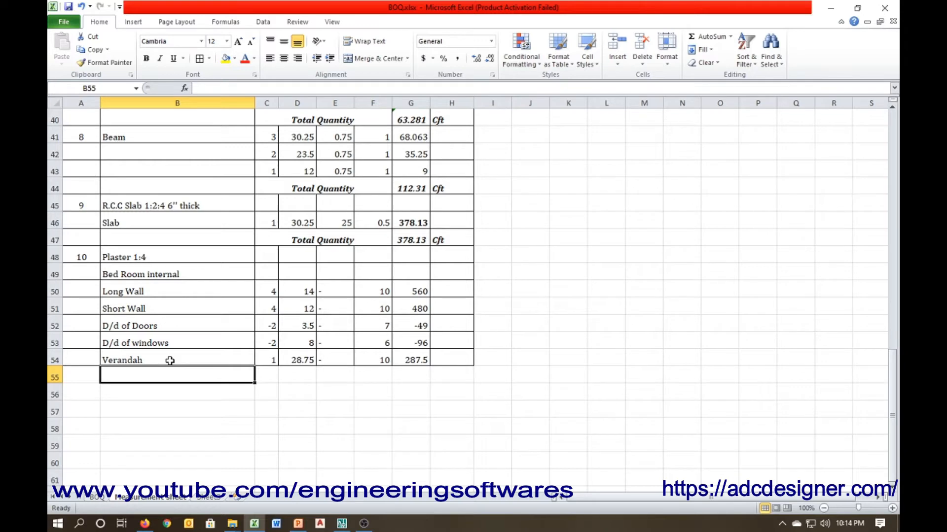
pyautogui.press('F2')
pyautogui.press('Return')
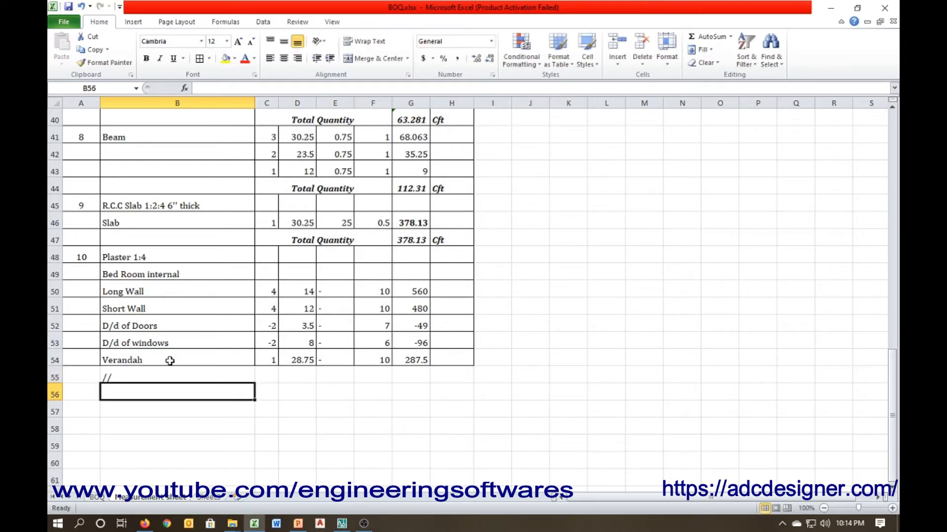
pyautogui.press('Up')
pyautogui.press('Right')
pyautogui.write('2')
pyautogui.press('Tab')
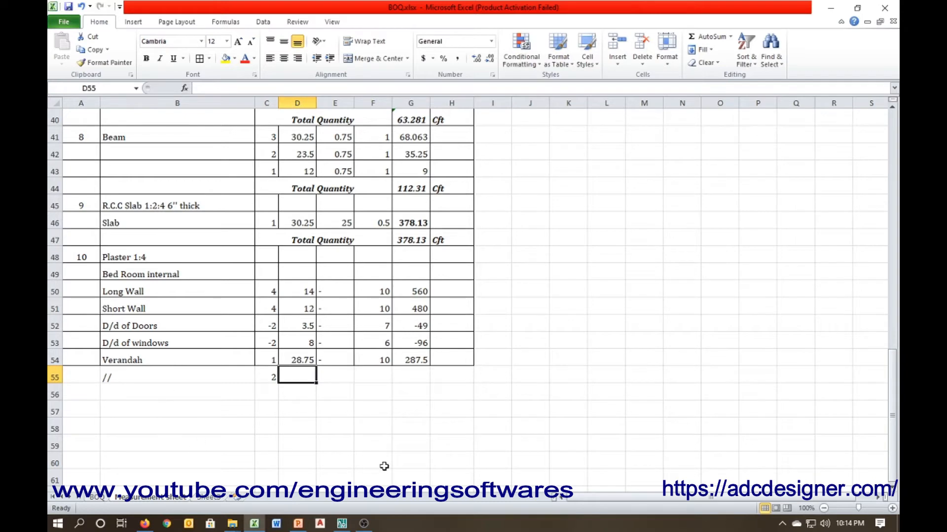
# Step: Enter length 10 in D55 and copy the dash, height and formula from row 54 into E55:G55
pyautogui.click(341, 523)
pyautogui.click(342, 524)
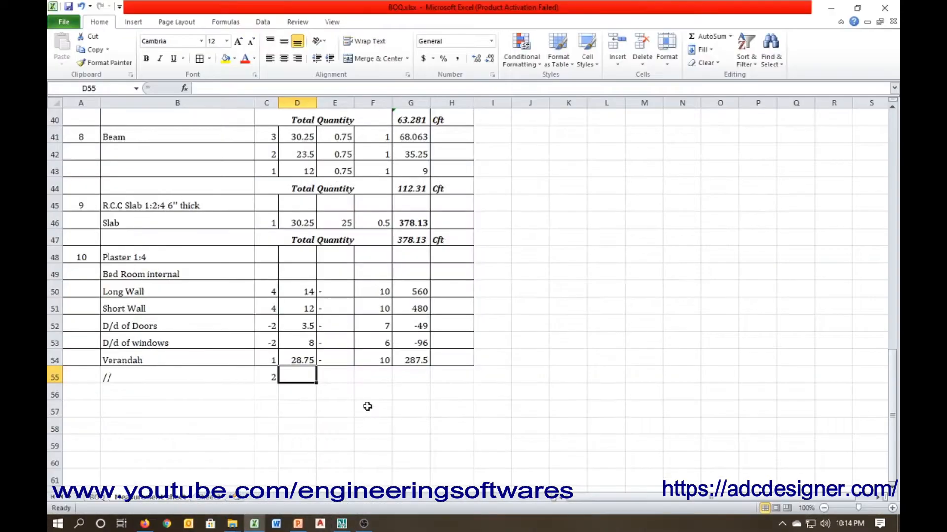
pyautogui.write('10')
pyautogui.press('Tab')
pyautogui.hotkey('shift', 'Right')
pyautogui.hotkey('shift', 'Right')
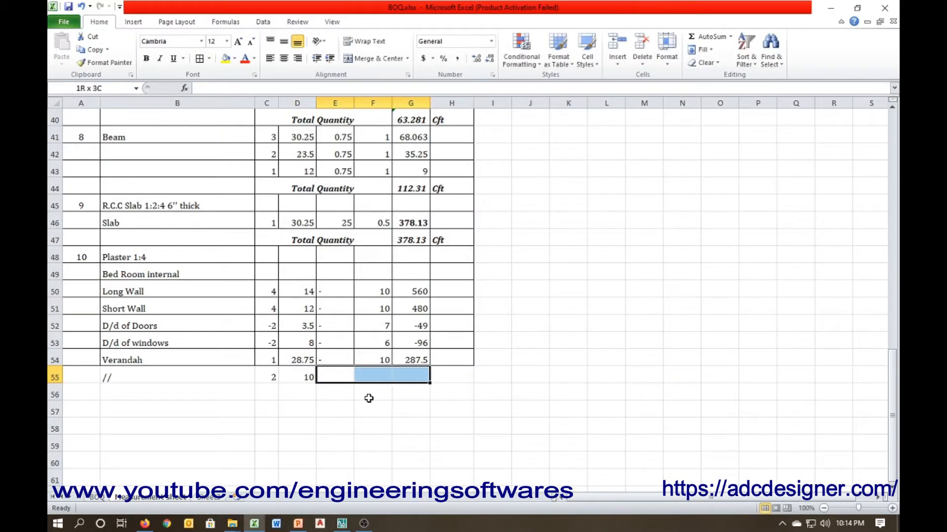
pyautogui.hotkey('ctrl', 'd')
# Step: Apply cell borders to the table rows A55:H59
pyautogui.moveTo(443, 378); pyautogui.dragTo(87, 444)
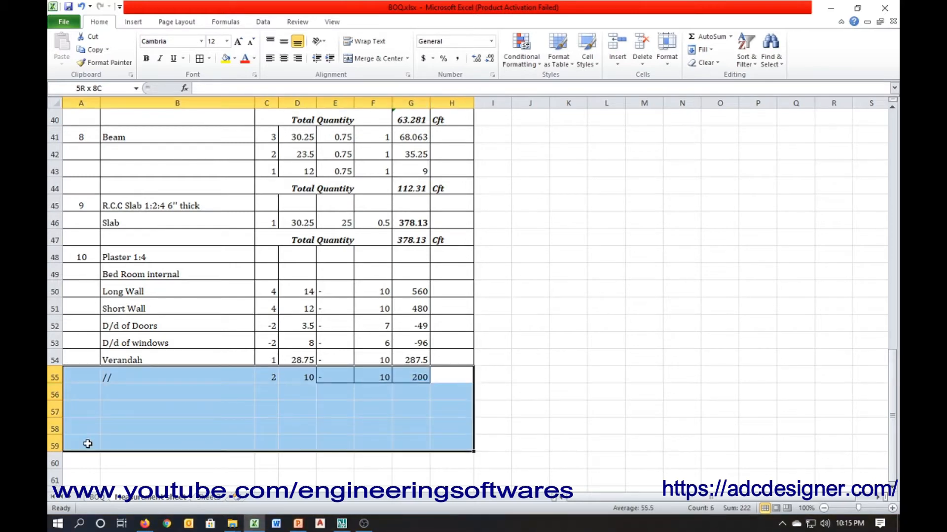
pyautogui.click(199, 58)
pyautogui.click(175, 308)
pyautogui.scroll(-1, 129, 335)
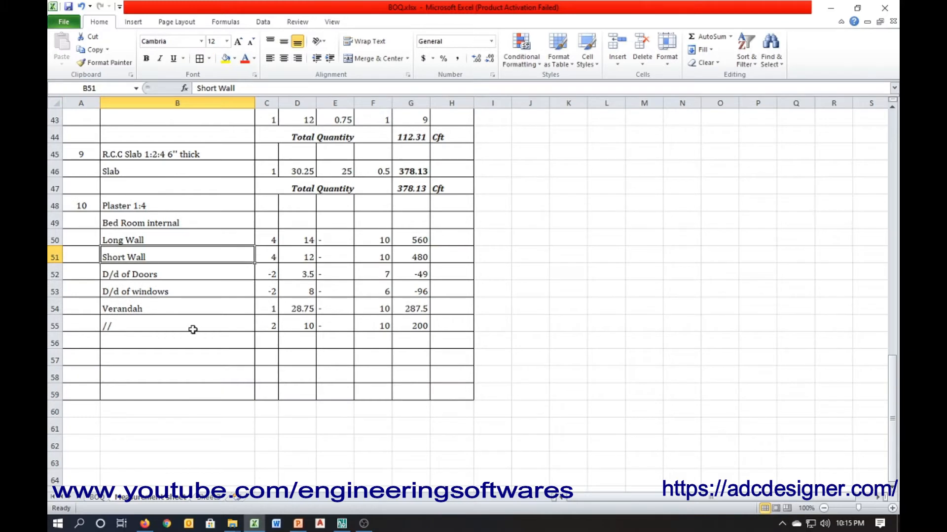
# Step: Enter D/d of Doors in B56, with number -2 in C56 and length 3.5 in D56
pyautogui.click(146, 338)
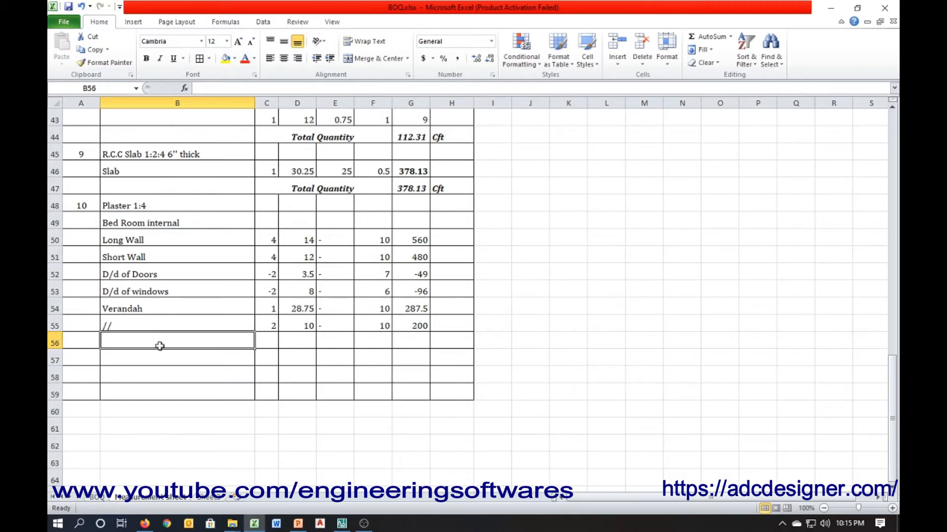
pyautogui.write('D/d of ')
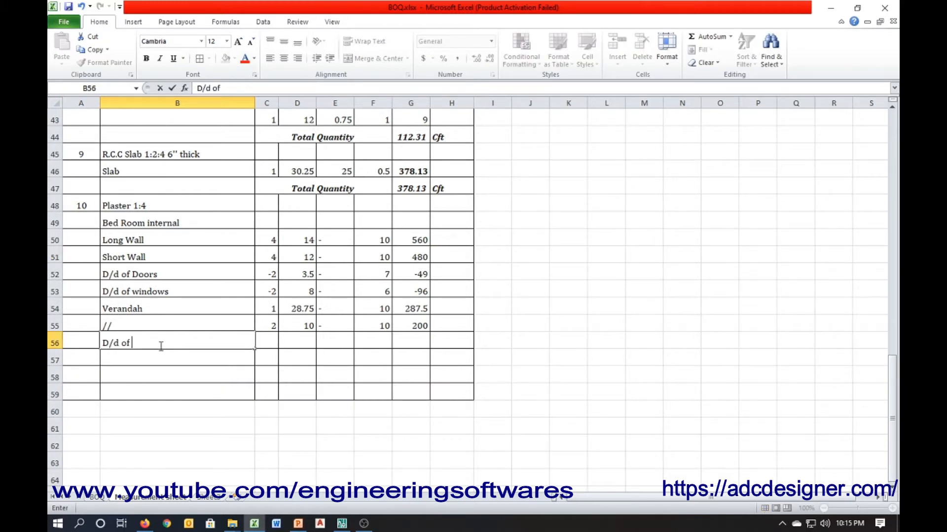
pyautogui.write('Door')
pyautogui.press('Tab')
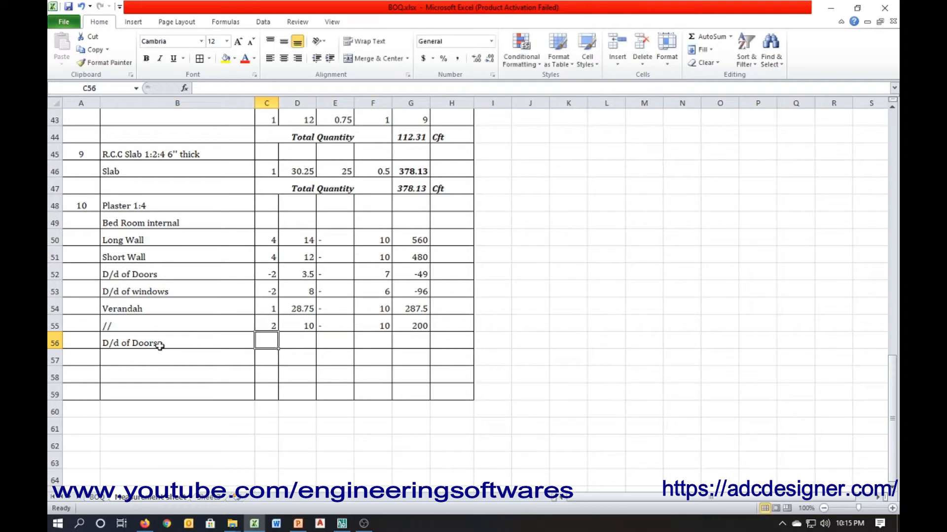
pyautogui.write('-2')
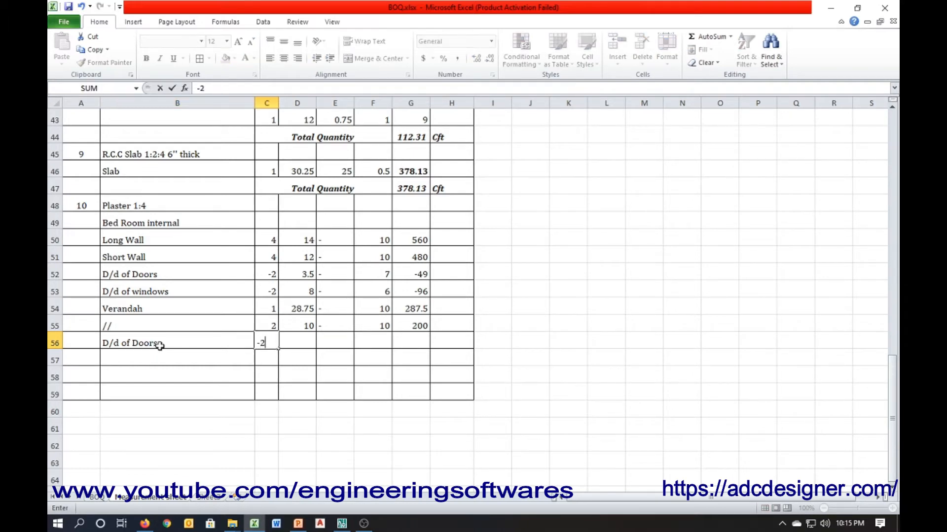
pyautogui.press('Tab')
pyautogui.write('3.5')
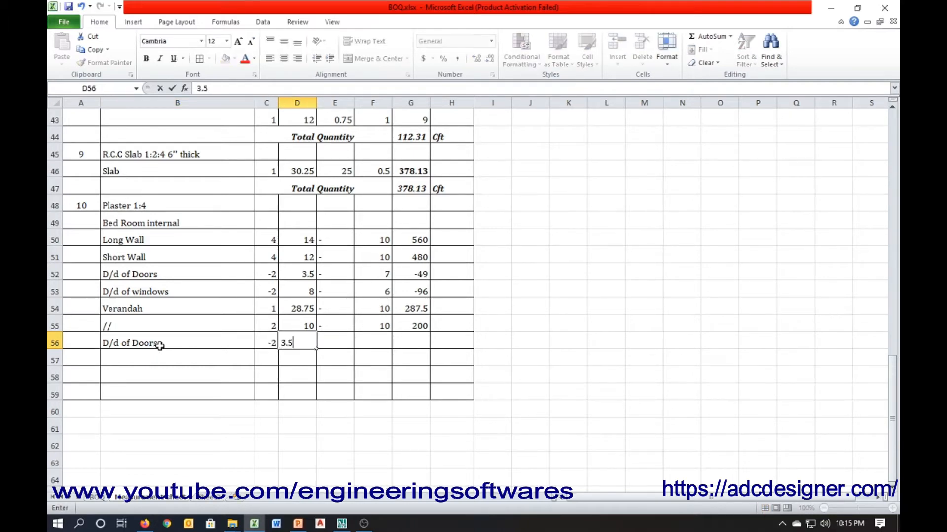
pyautogui.press('Tab')
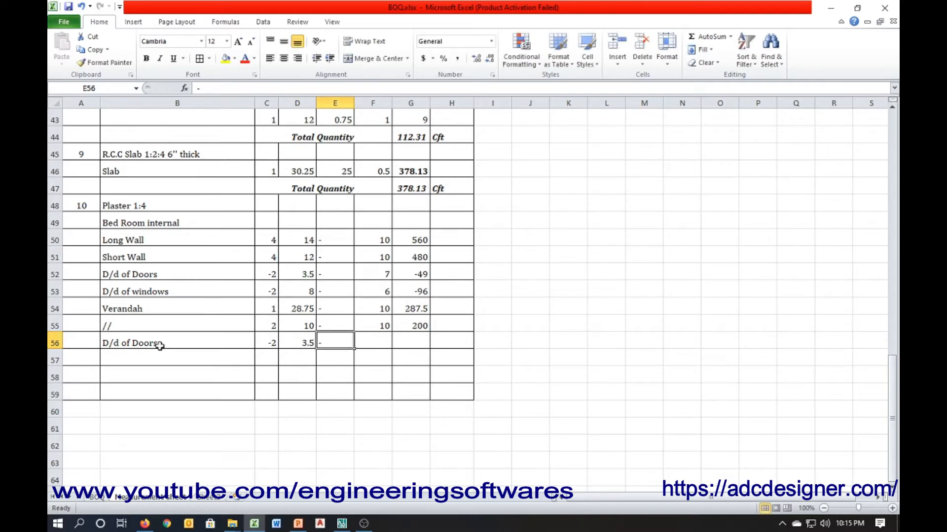
# Step: Complete row 56 with a dash in E56, height 7 in F56 and the PRODUCT formula in G56
pyautogui.press('Tab')
pyautogui.write('7')
pyautogui.press('Tab')
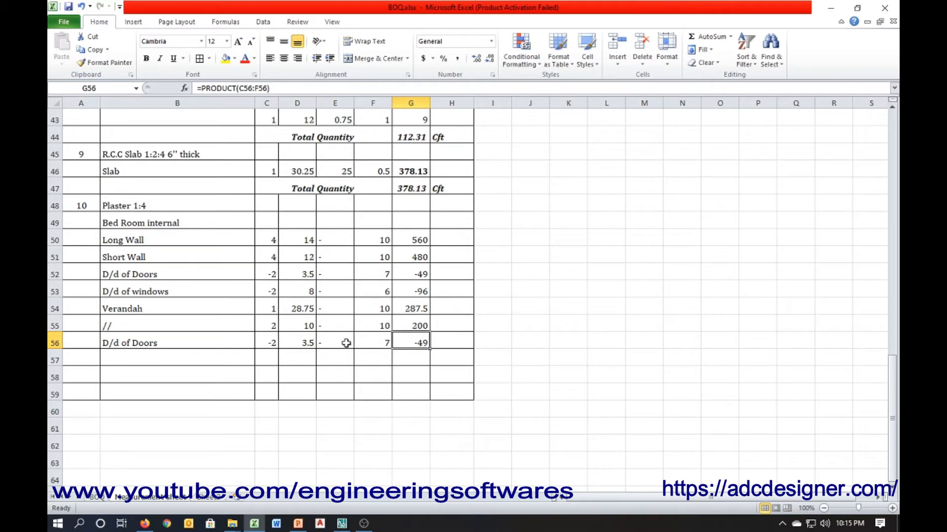
# Step: Check the AutoCAD plan, return to the Excel measurement sheet and enter Outer walls in B57
pyautogui.click(424, 272)
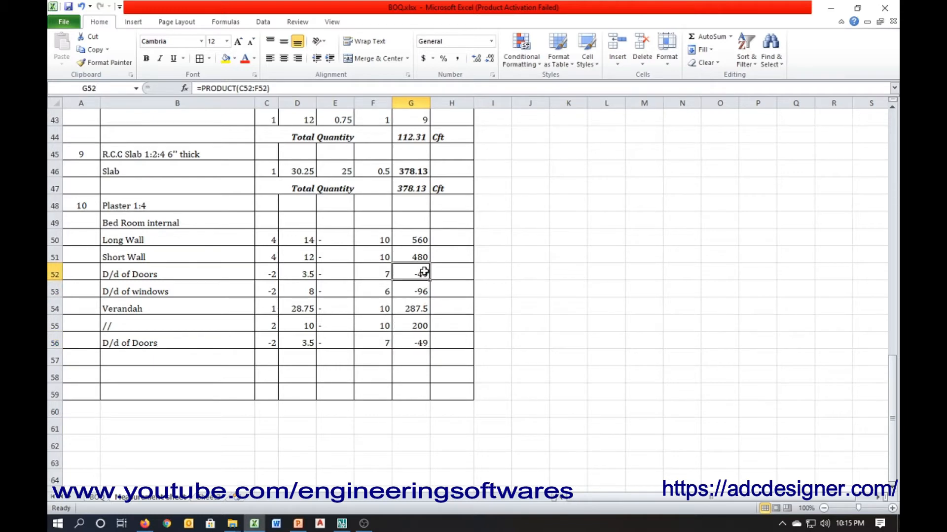
pyautogui.click(342, 522)
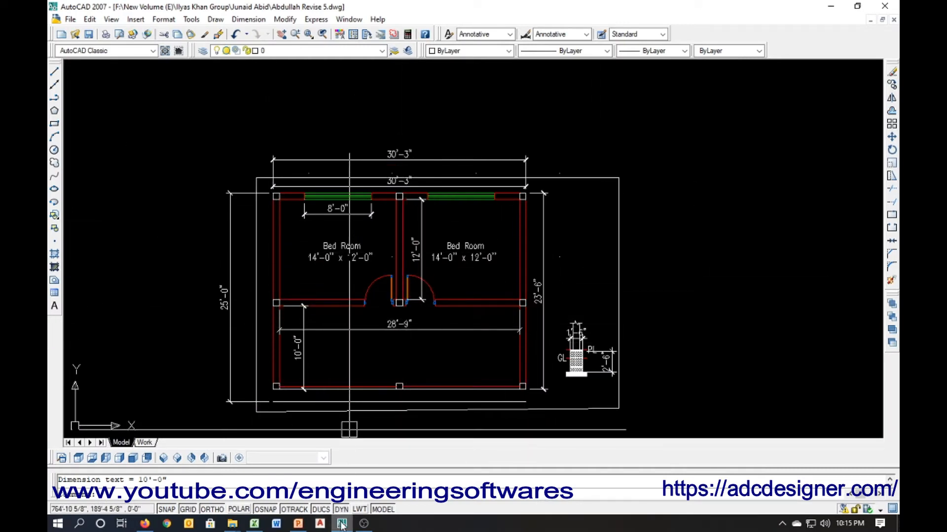
pyautogui.click(254, 523)
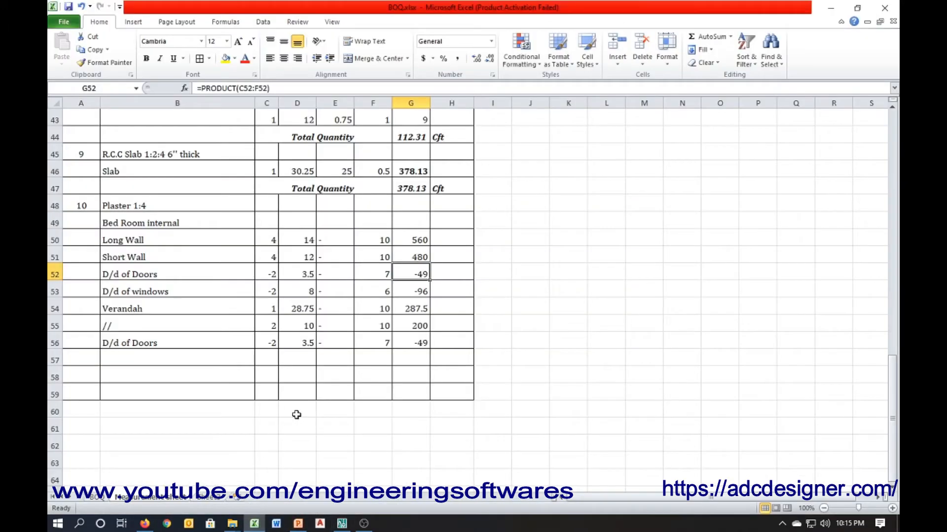
pyautogui.click(190, 358)
pyautogui.write('O')
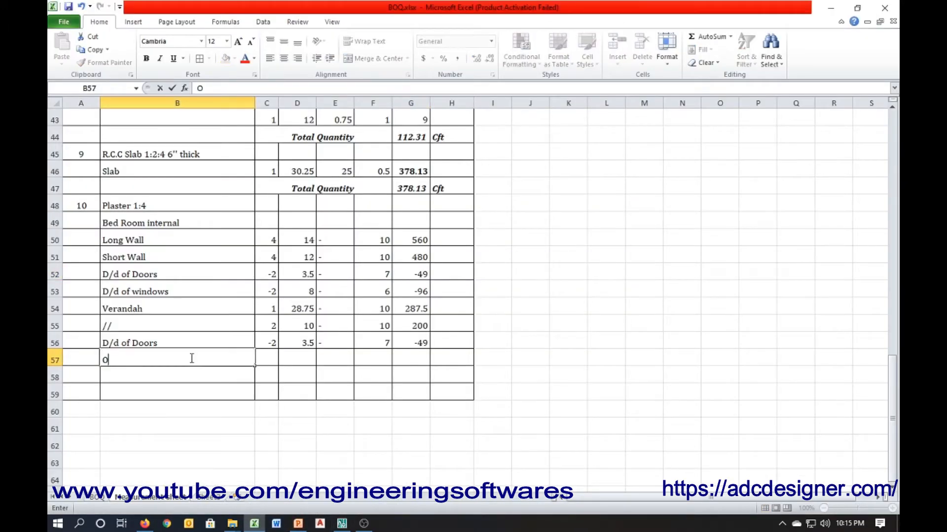
pyautogui.write('uter walls')
pyautogui.press('Return')
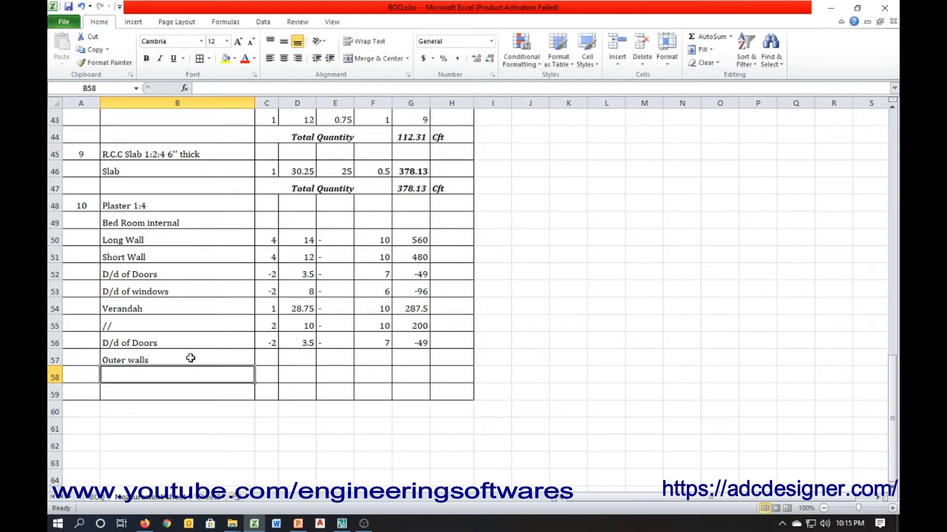
pyautogui.write('Long')
pyautogui.press('Escape')
pyautogui.click(191, 358)
pyautogui.press('Right')
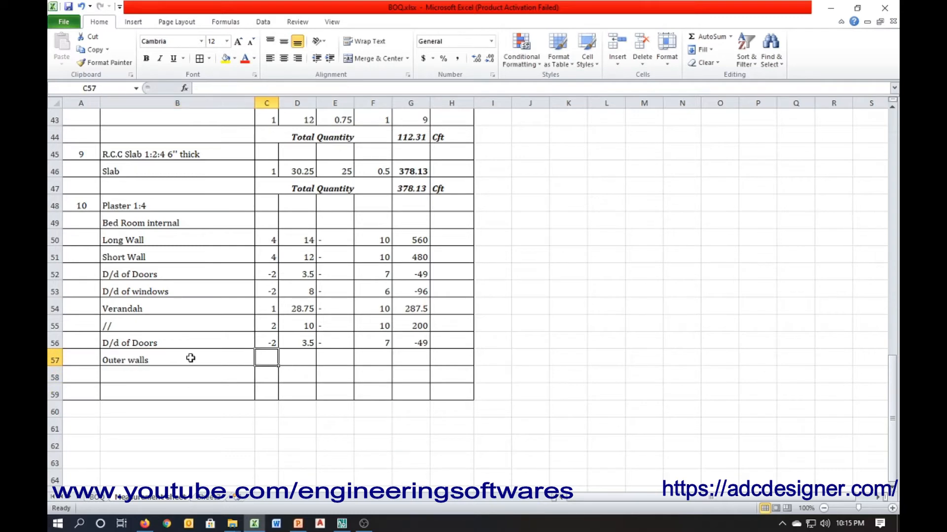
# Step: Enter number 2 in C57, length 23.5 in D57 and a dash in E57 for the Outer walls row
pyautogui.write('2')
pyautogui.press('Right')
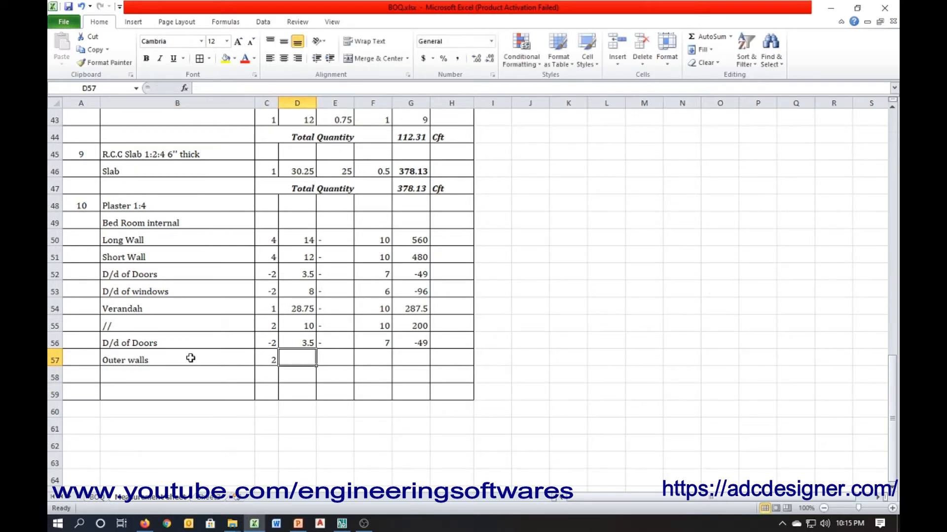
pyautogui.write('23.5')
pyautogui.press('Right')
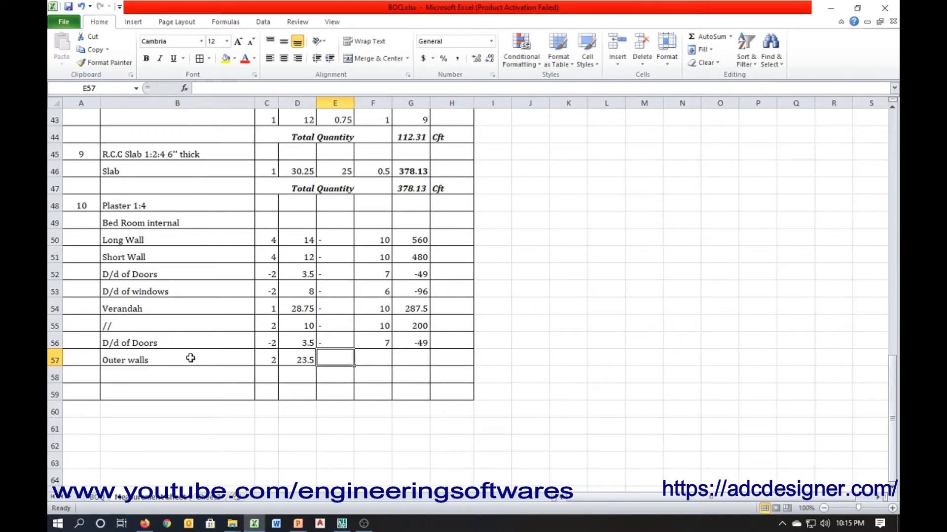
pyautogui.write('-')
pyautogui.press('Right')
# Step: Set the height in F57 to 10 and fill the PRODUCT formula from G56 down into G57
pyautogui.write('1')
pyautogui.press('Right')
pyautogui.press('Left')
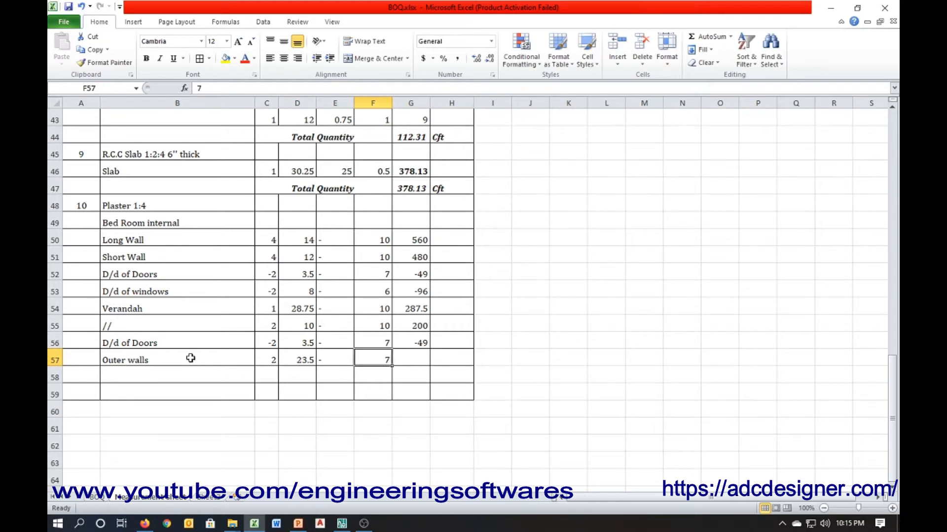
pyautogui.write('10')
pyautogui.press('Right')
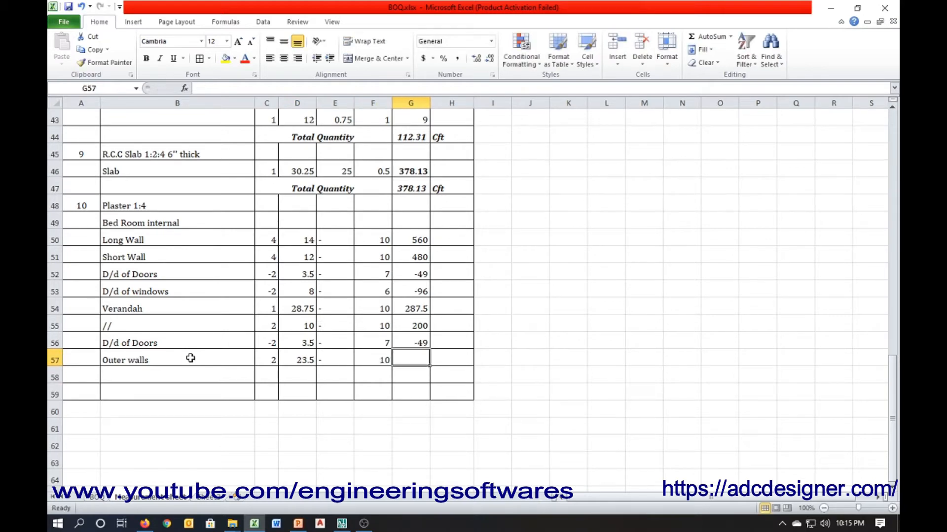
pyautogui.hotkey('ctrl', 'd')
# Step: Enter the ditto mark // in B58, with number 1 in C58 and length 30.25 in D58
pyautogui.press('Down')
pyautogui.press('Left')
pyautogui.press('Left')
pyautogui.press('Left')
pyautogui.press('Left')
pyautogui.press('Left')
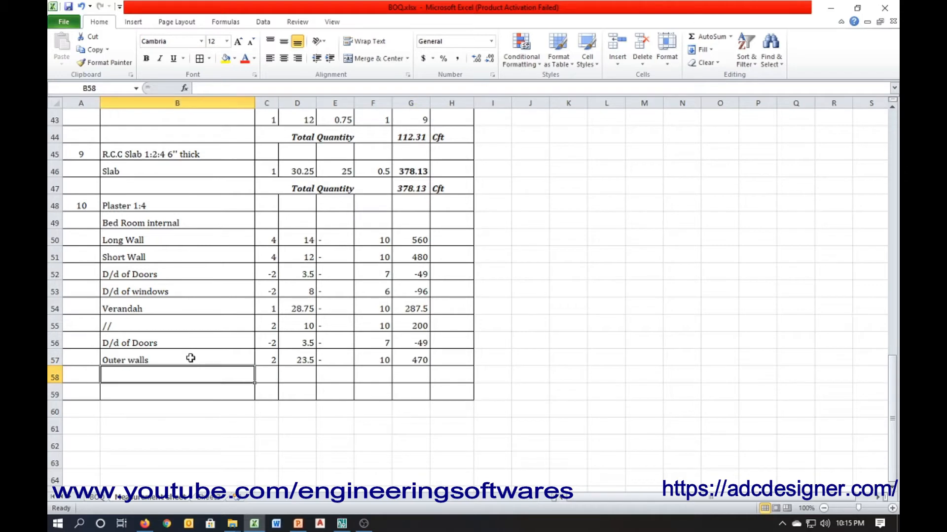
pyautogui.write('//')
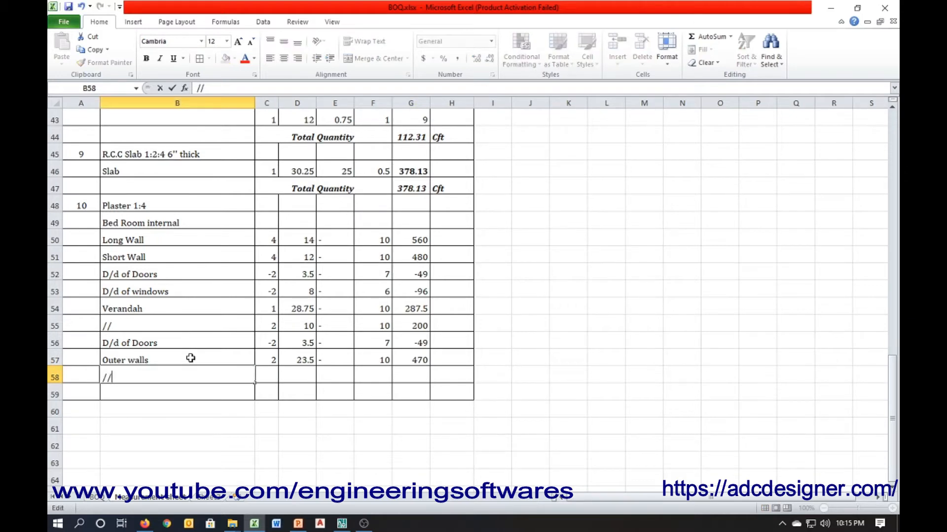
pyautogui.press('Right')
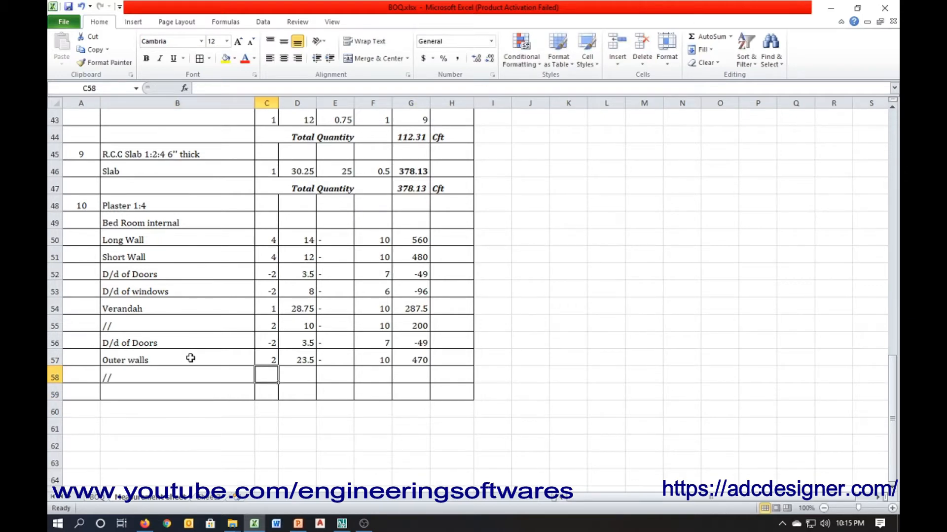
pyautogui.write('1')
pyautogui.press('Right')
pyautogui.write('30.')
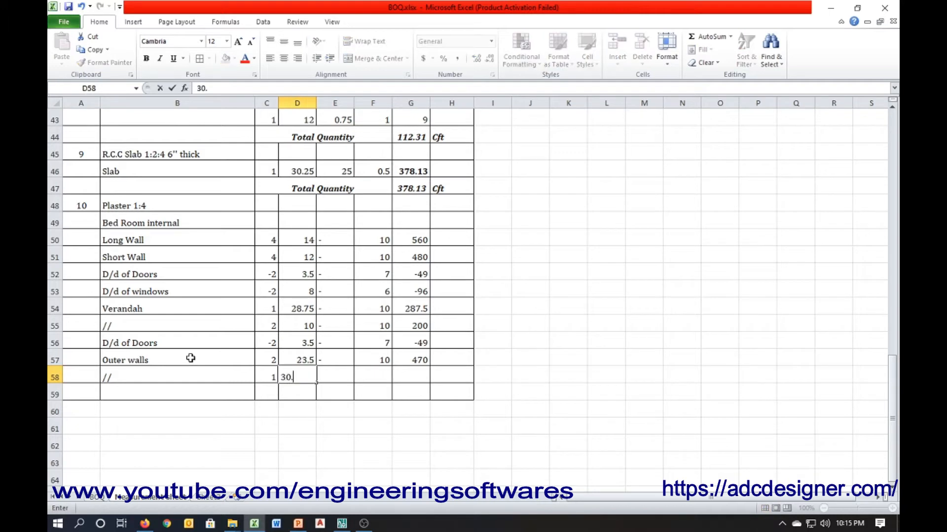
pyautogui.write('25')
# Step: Fill the dash, height and PRODUCT formula from row 57 down into E58:G58
pyautogui.press('Right')
pyautogui.hotkey('shift', 'Right')
pyautogui.hotkey('shift', 'Right')
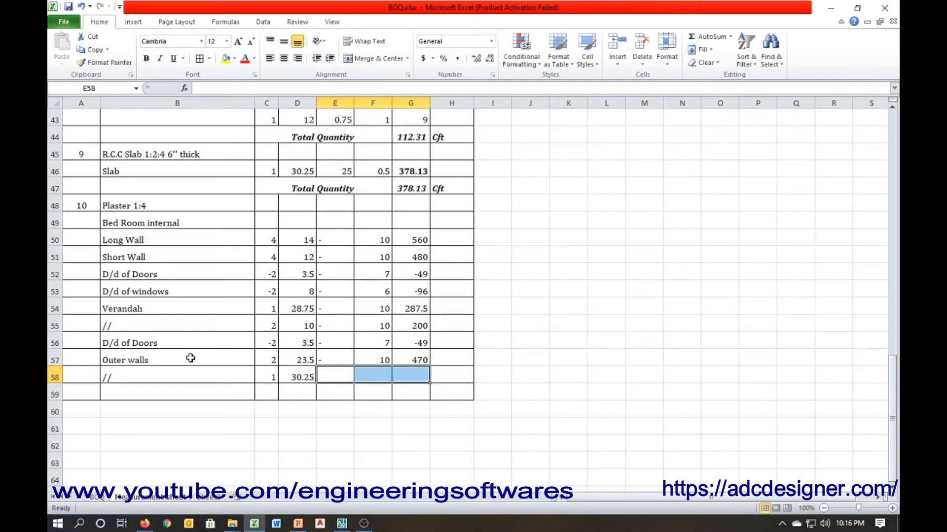
pyautogui.hotkey('ctrl', 'd')
# Step: Enter D/d of windows in B59
pyautogui.click(176, 390)
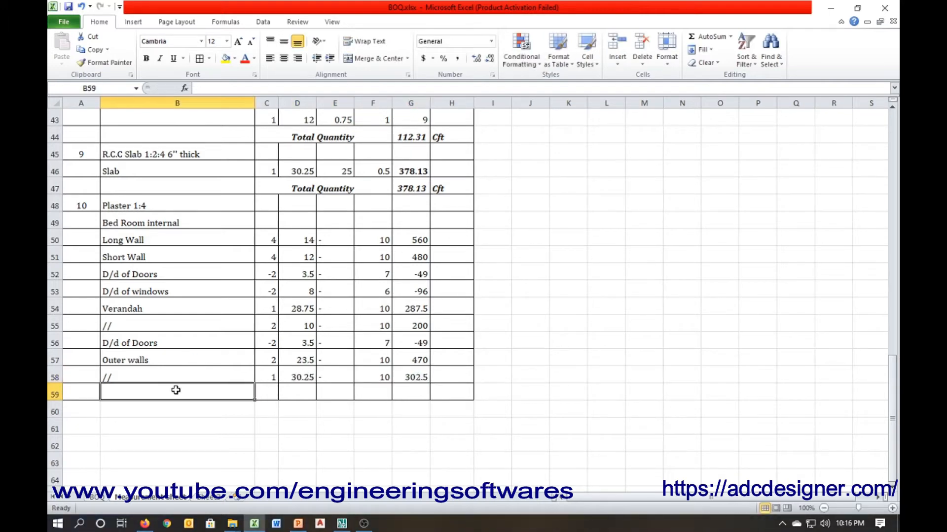
pyautogui.write('D/d')
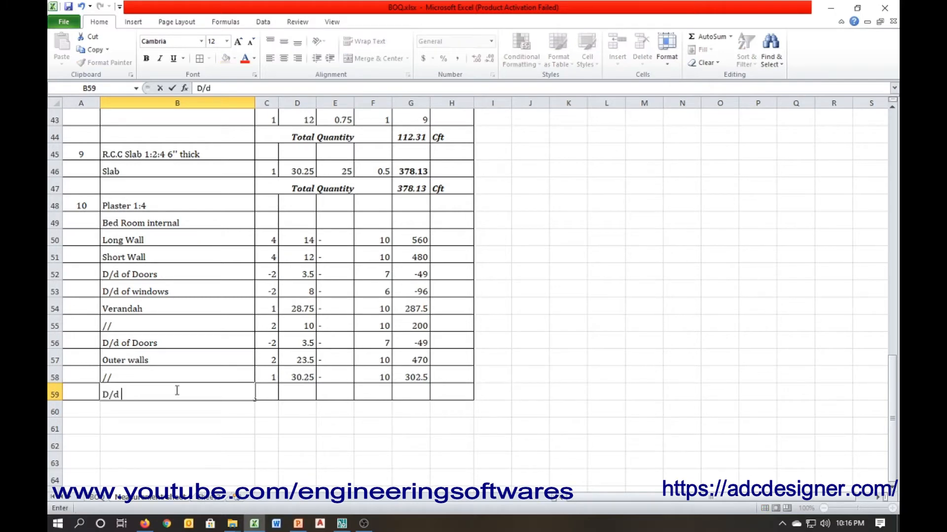
pyautogui.write(' of windo')
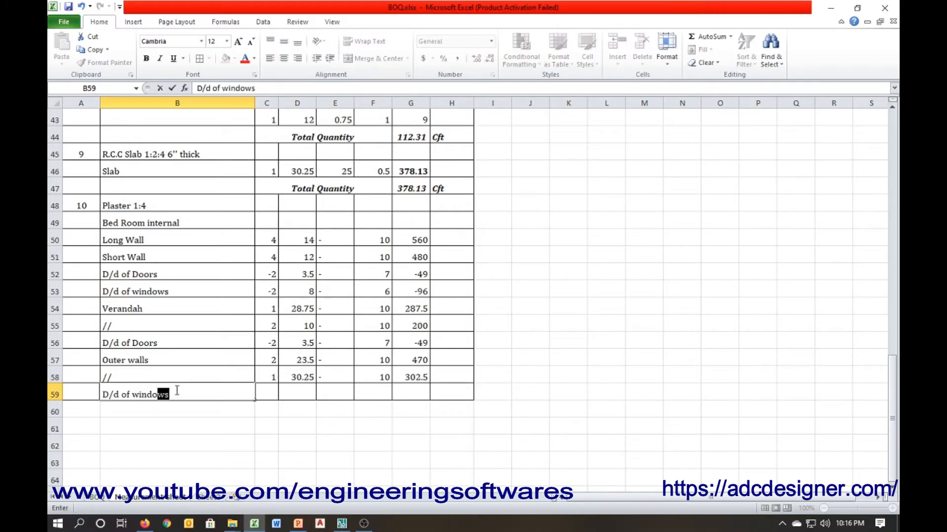
pyautogui.write('ws')
pyautogui.press('Return')
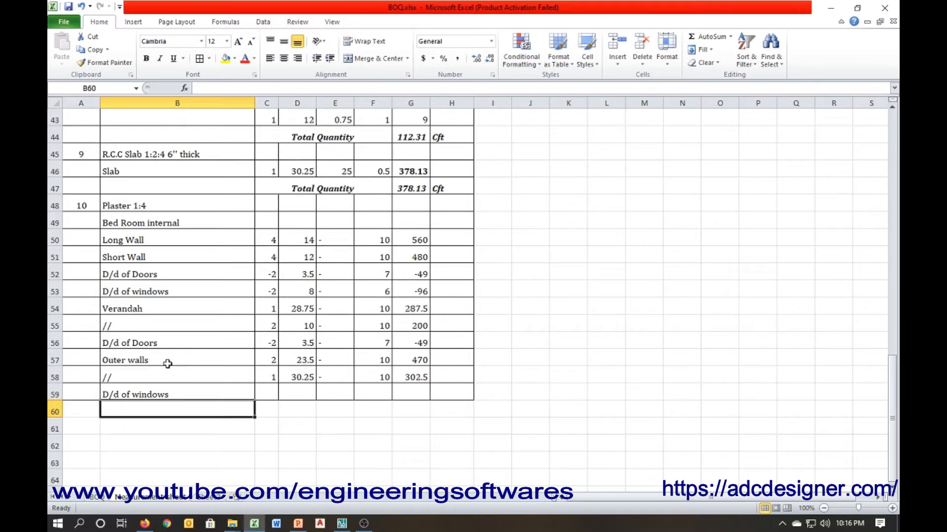
# Step: Review the earlier door and window deduction rows, check the windows in the AutoCAD plan and return to C59 in Excel
pyautogui.click(54, 342)
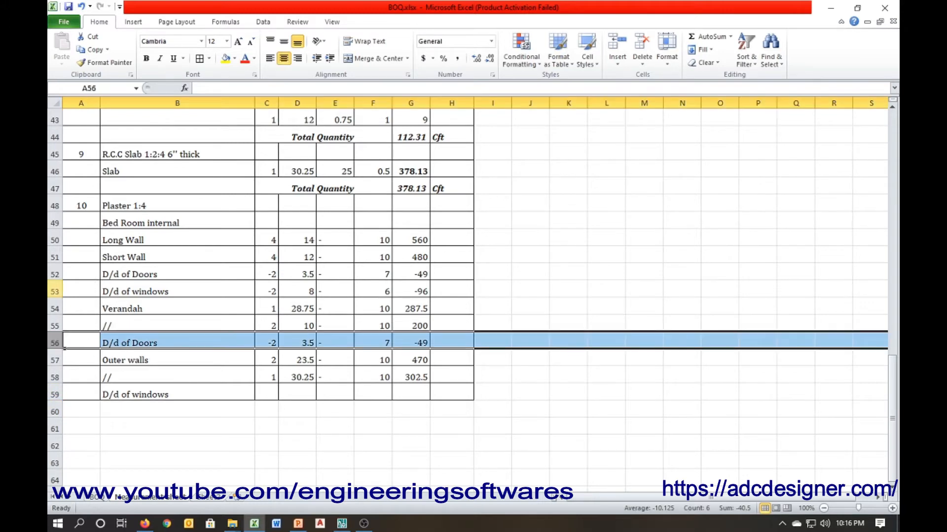
pyautogui.click(55, 291)
pyautogui.click(55, 274)
pyautogui.click(192, 395)
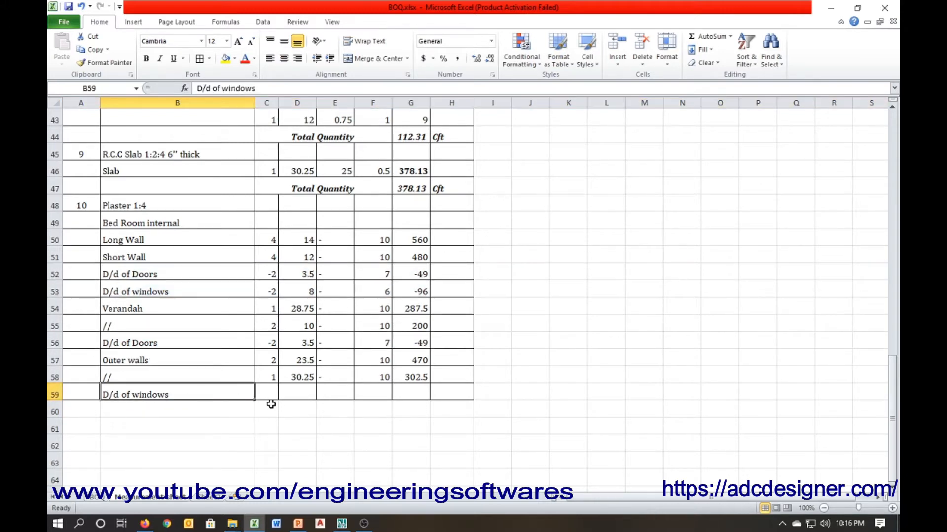
pyautogui.click(271, 405)
pyautogui.click(281, 396)
pyautogui.click(271, 391)
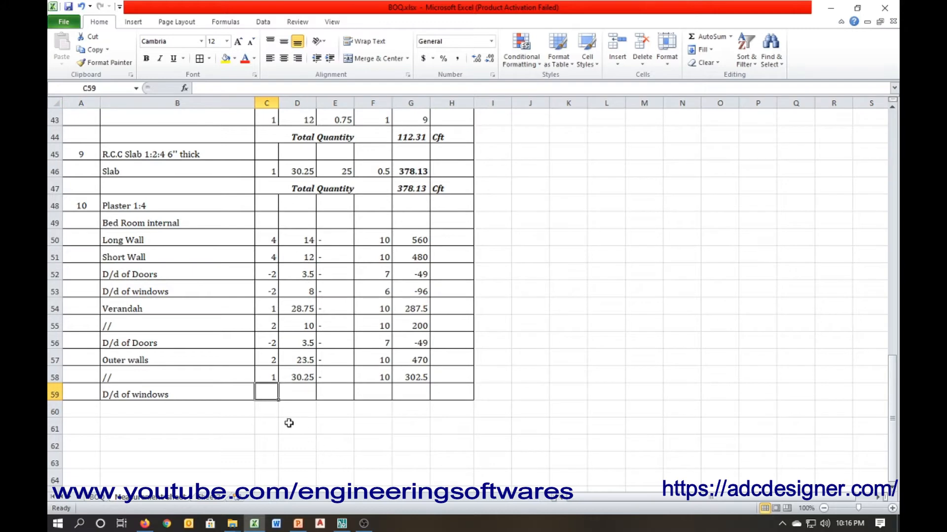
pyautogui.click(343, 524)
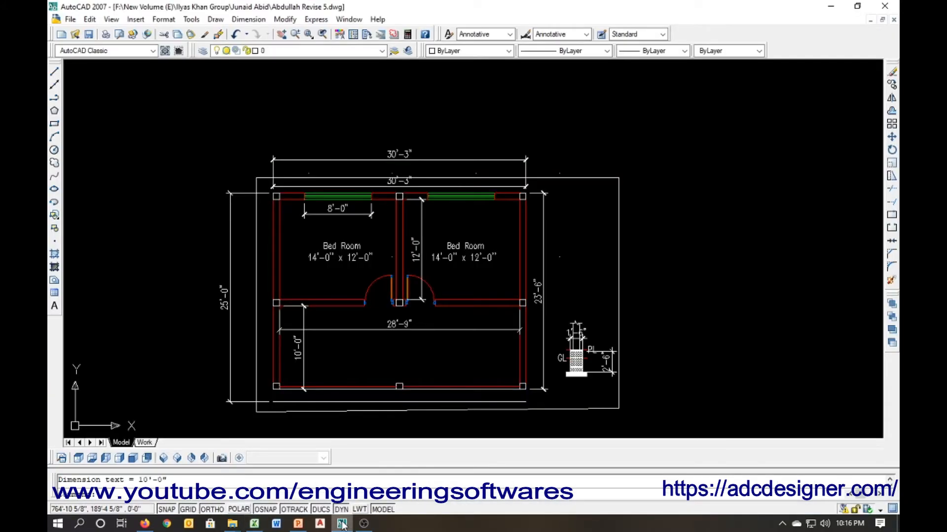
pyautogui.click(342, 524)
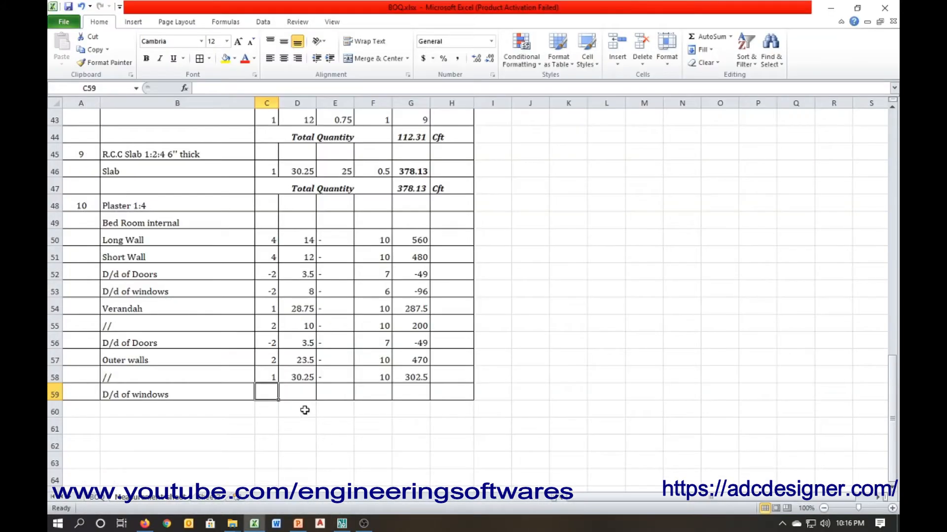
# Step: Complete row 59 with number -2, length 8, a dash, height 6 and the PRODUCT formula in G59
pyautogui.write('-2')
pyautogui.press('Tab')
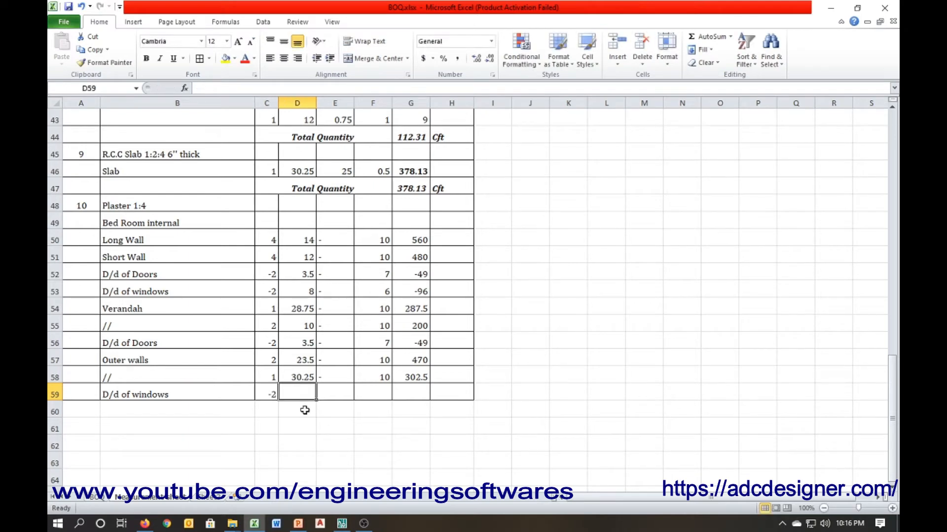
pyautogui.write('8')
pyautogui.press('Tab')
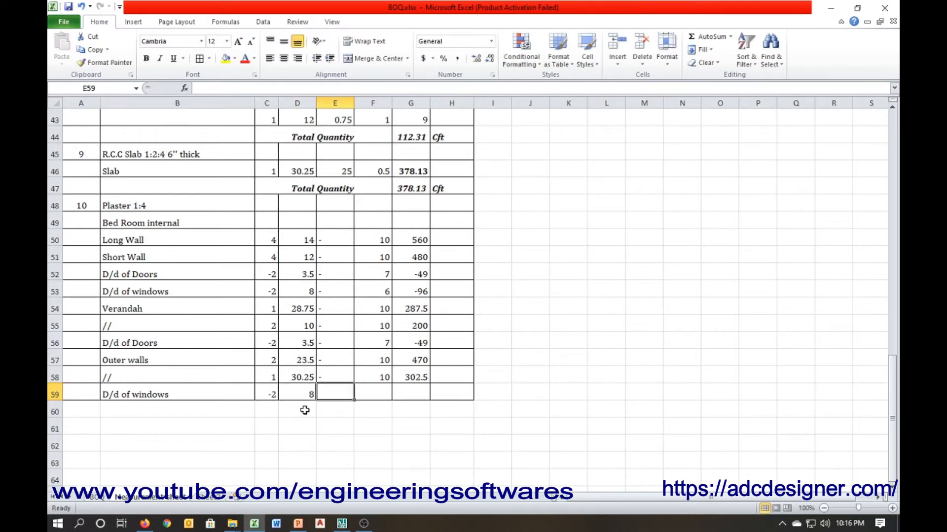
pyautogui.press('Tab')
pyautogui.write('6')
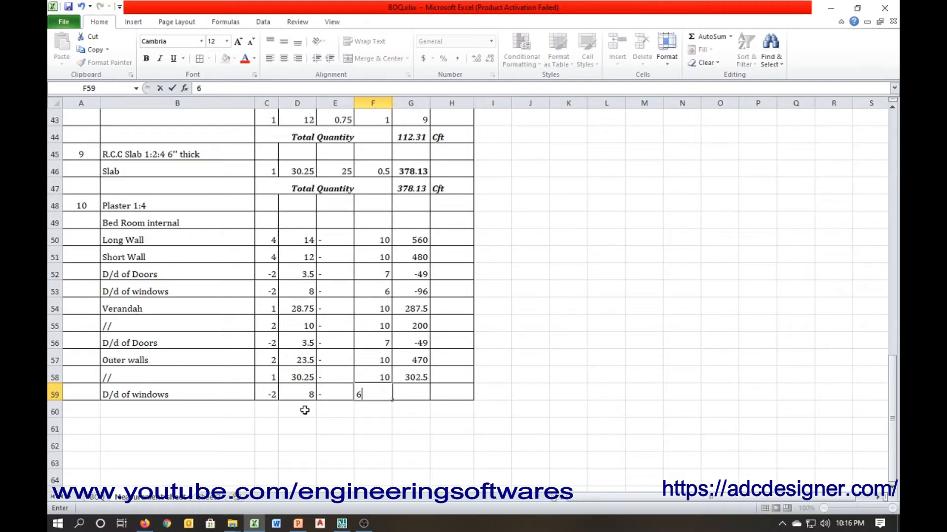
pyautogui.press('Tab')
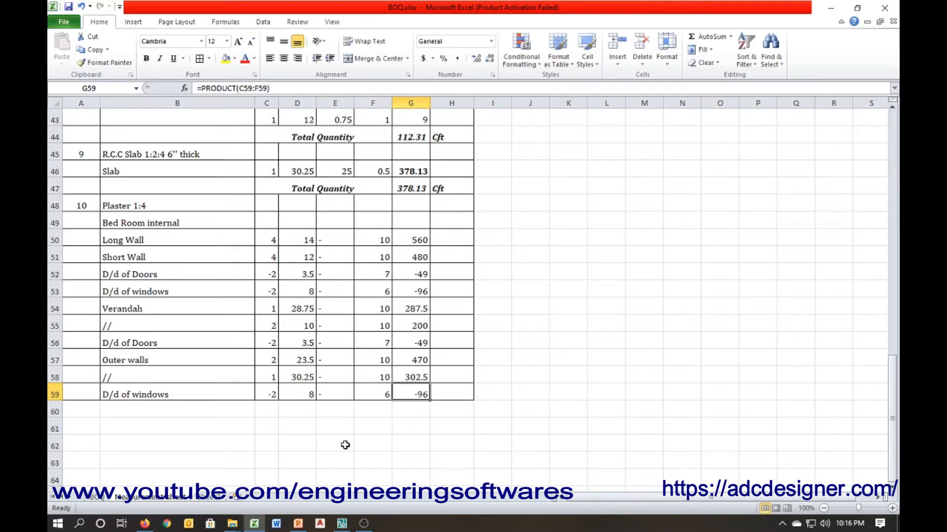
# Step: Check the verandah's open side in the AutoCAD plan, return to the Excel measurement sheet and enter Column in B60
pyautogui.click(342, 523)
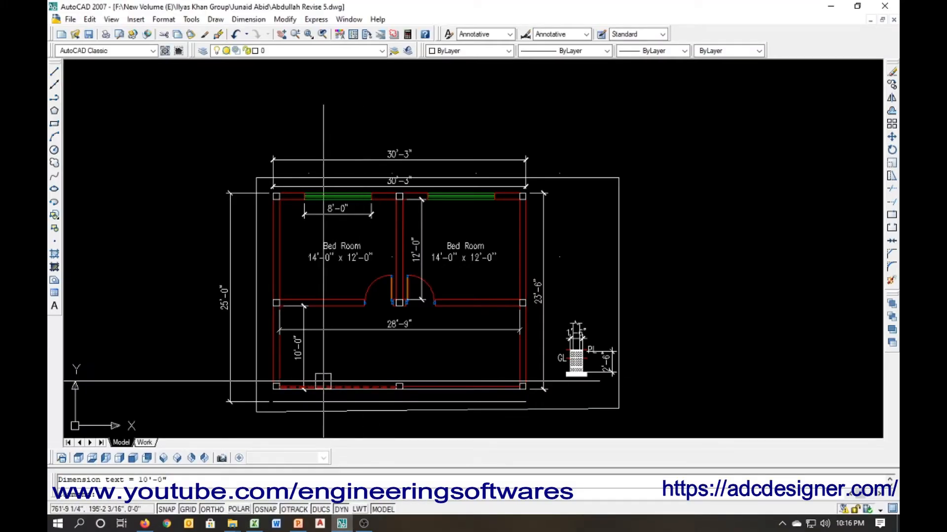
pyautogui.moveTo(274, 384); pyautogui.dragTo(288, 325)
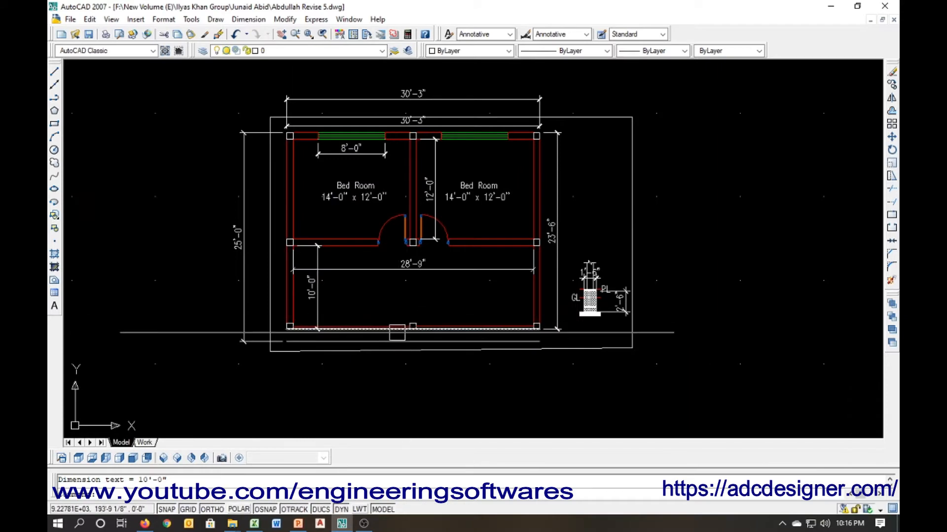
pyautogui.click(342, 523)
pyautogui.click(126, 407)
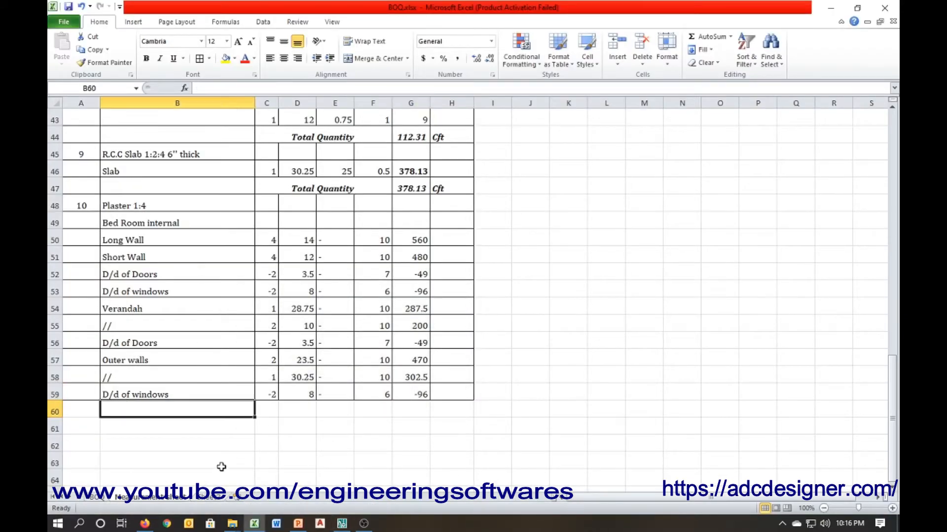
pyautogui.write('Column')
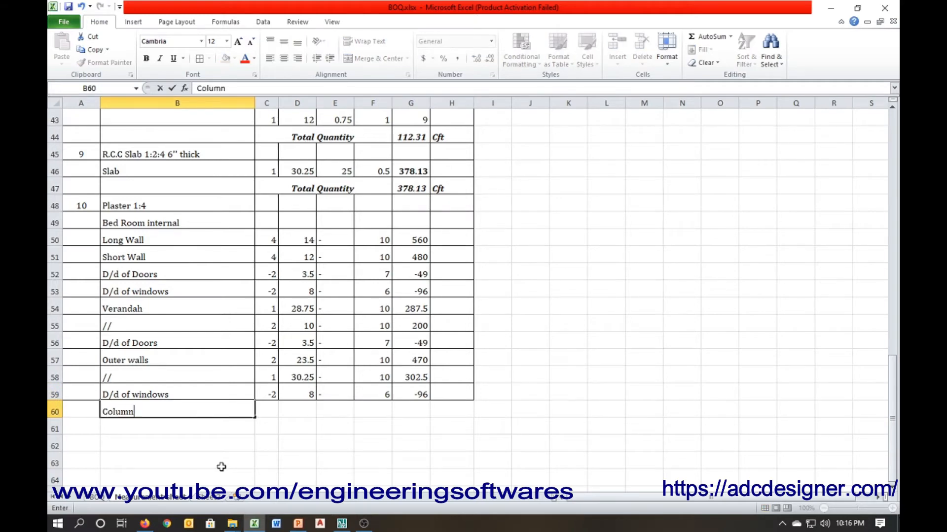
pyautogui.press('Tab')
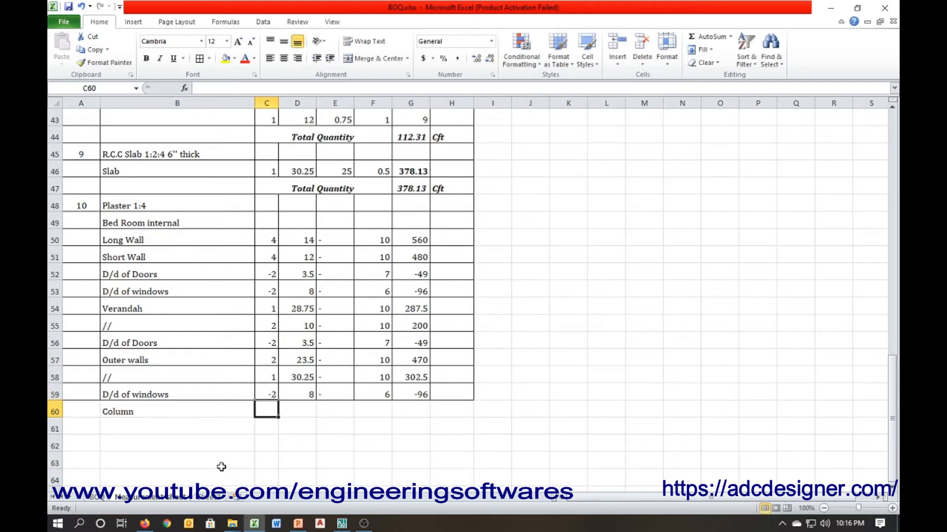
# Step: Complete the Column row 60 with number 1, length 3, a dash, height 10 and the PRODUCT formula in G60
pyautogui.write('1')
pyautogui.press('Tab')
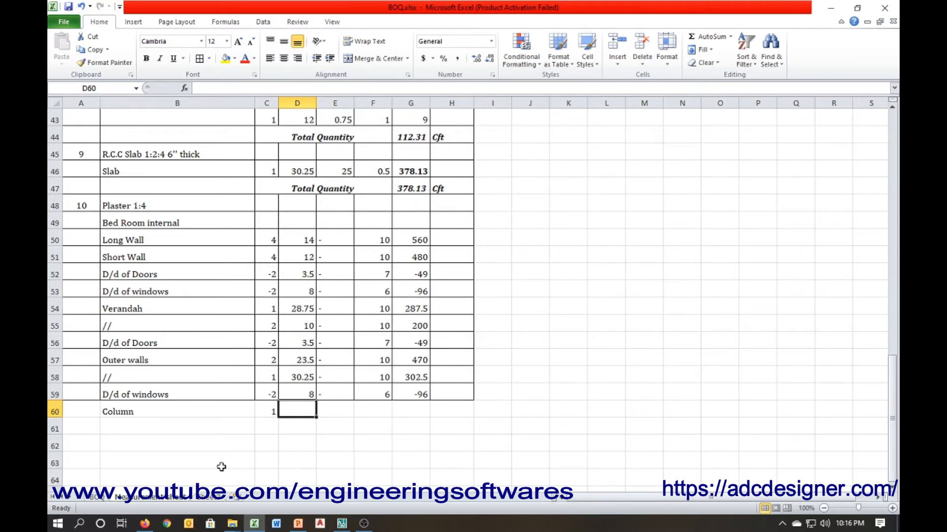
pyautogui.write('3')
pyautogui.press('Tab')
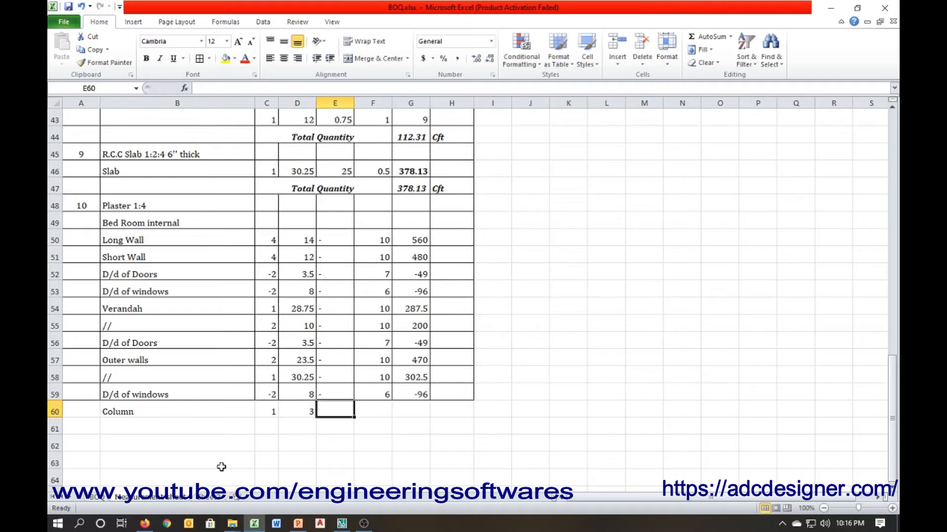
pyautogui.press('Tab')
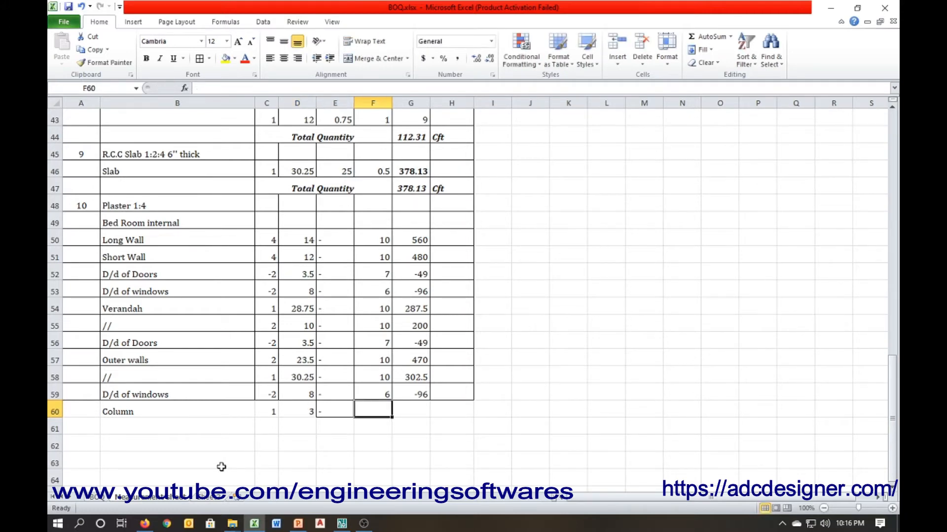
pyautogui.write('10')
pyautogui.press('Tab')
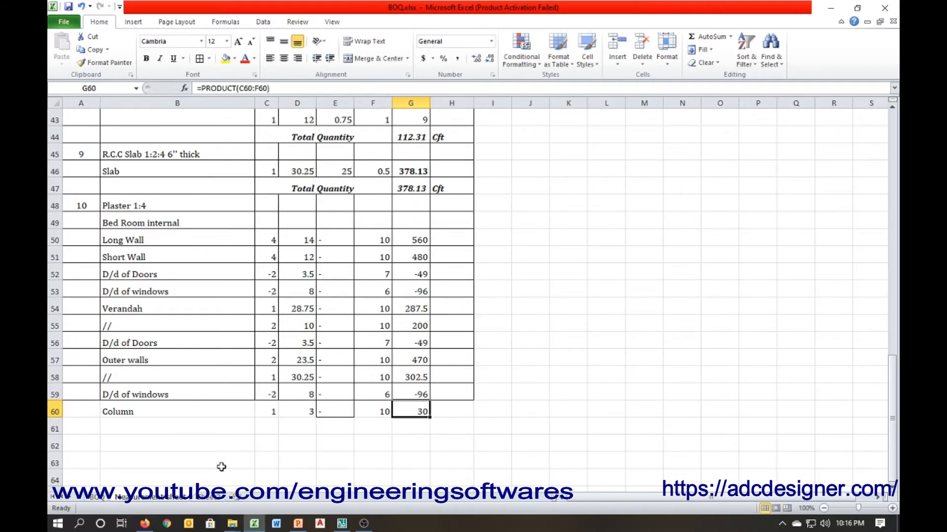
# Step: Apply all borders to the Column entry's row 60, covering columns A through H
pyautogui.moveTo(411, 411); pyautogui.dragTo(87, 285)
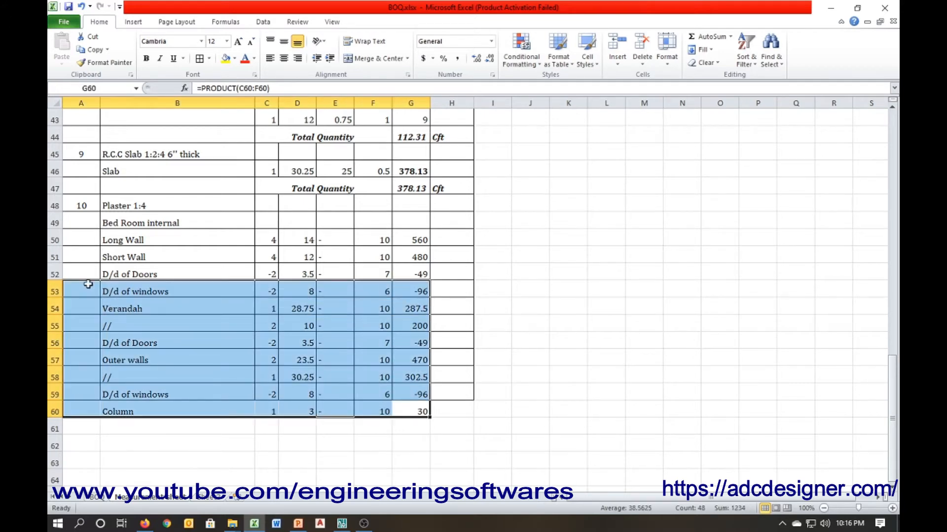
pyautogui.click(223, 285)
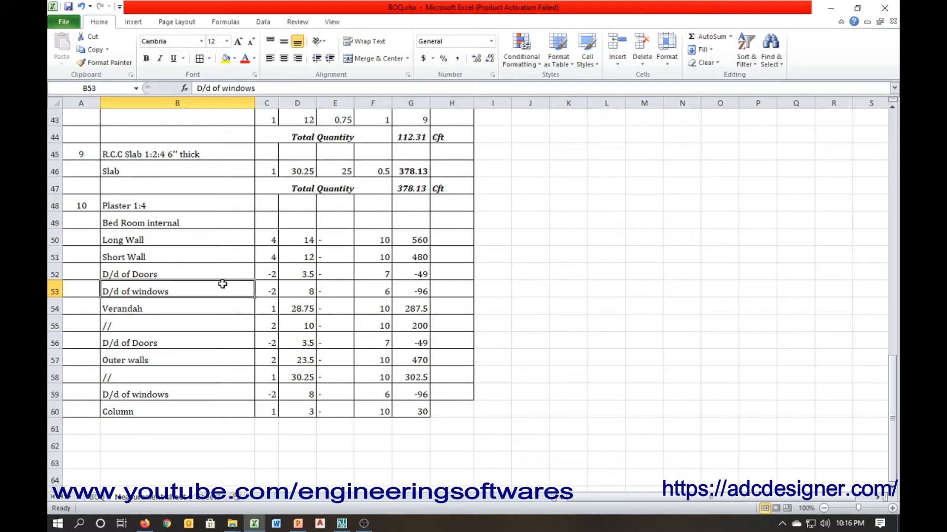
pyautogui.click(461, 410)
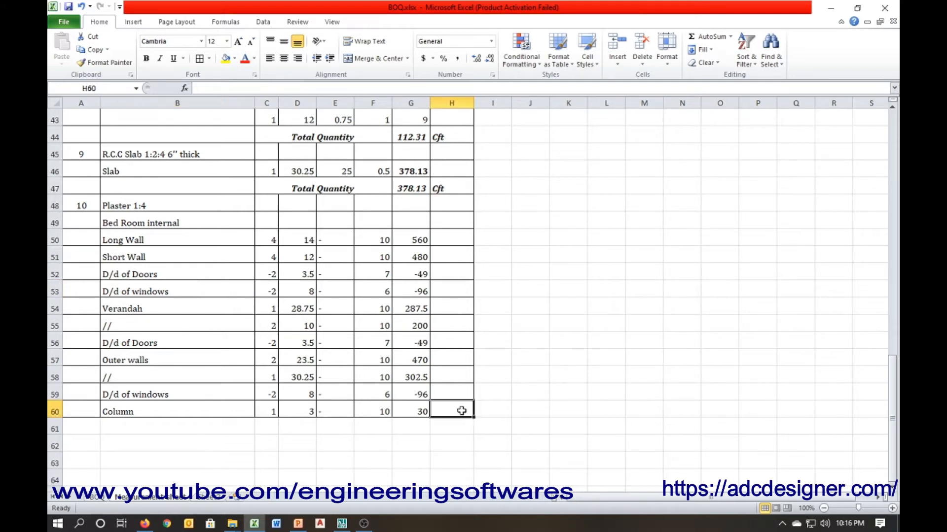
pyautogui.moveTo(461, 411); pyautogui.dragTo(92, 274)
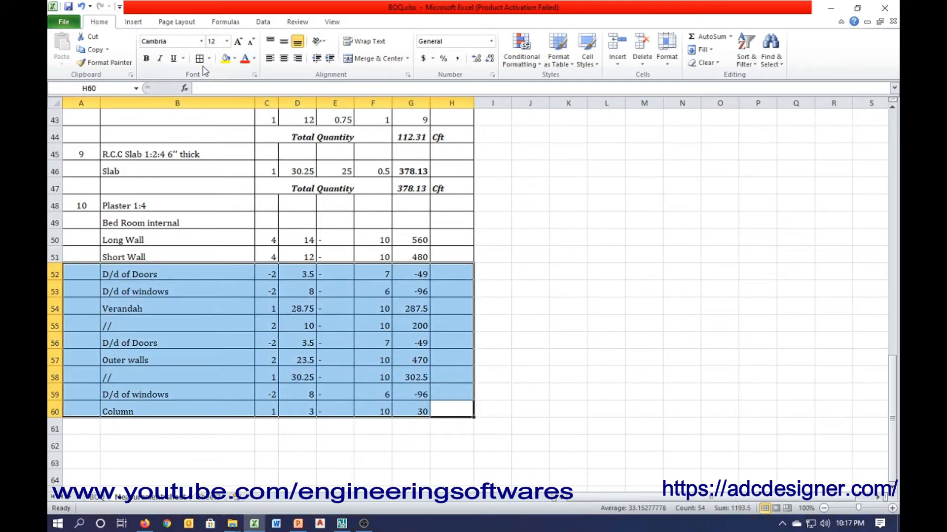
# Step: Sum G50:G60 in G61 with AutoSum, make the total bold and enter the unit Sft in H61
pyautogui.click(410, 425)
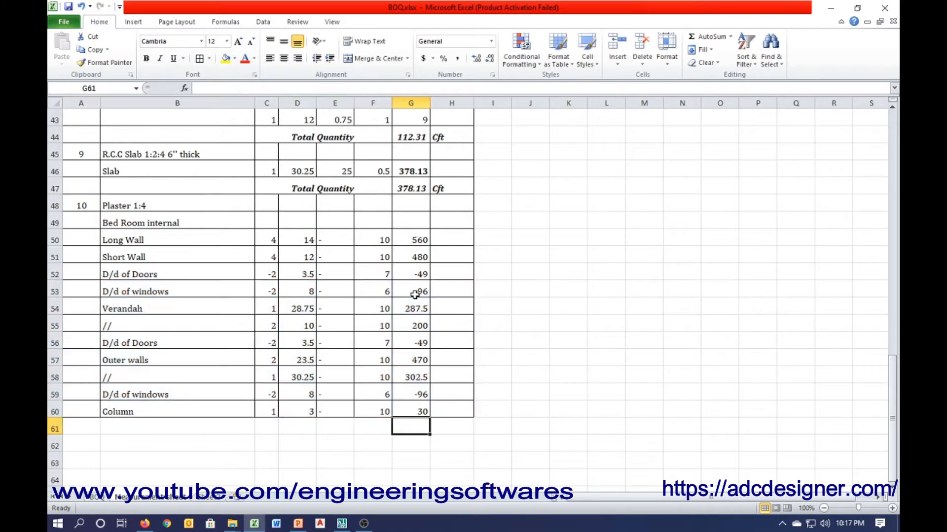
pyautogui.click(714, 39)
pyautogui.hotkey('ctrl', 'Return')
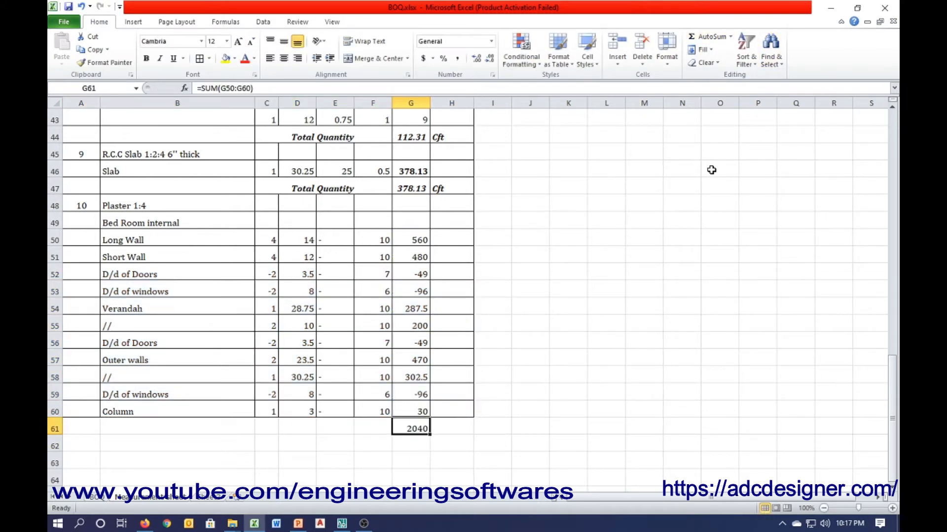
pyautogui.hotkey('ctrl', 'b')
pyautogui.press('Right')
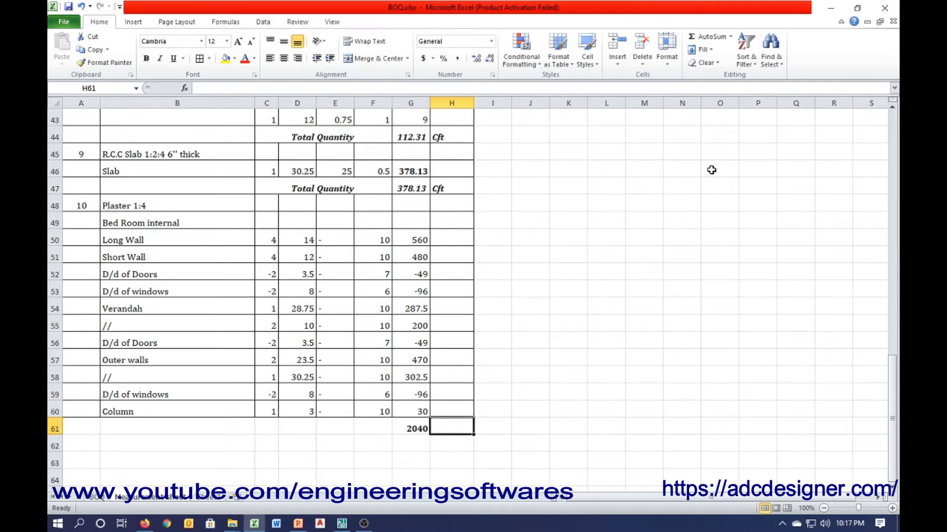
pyautogui.write('Sft')
pyautogui.click(530, 358)
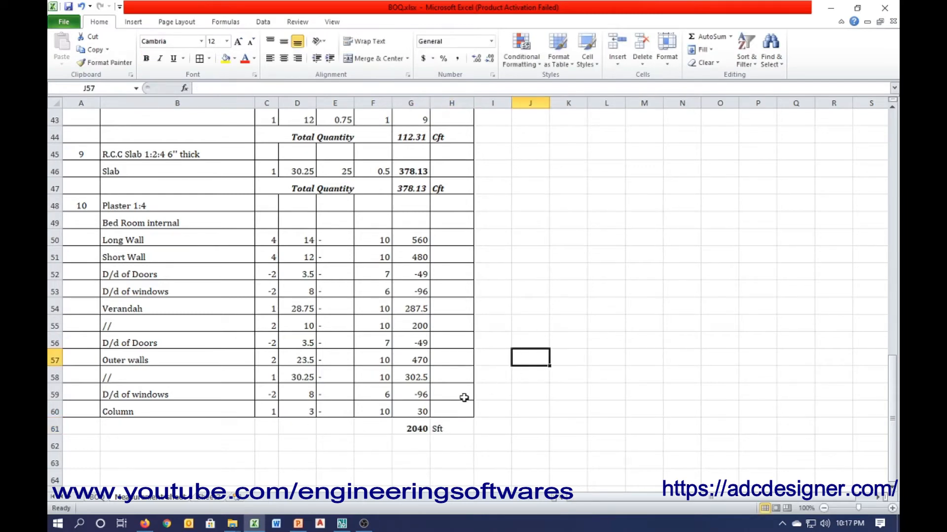
# Step: Copy the merged Total Quantity label from C47 to C61
pyautogui.click(331, 189)
pyautogui.hotkey('ctrl', 'c')
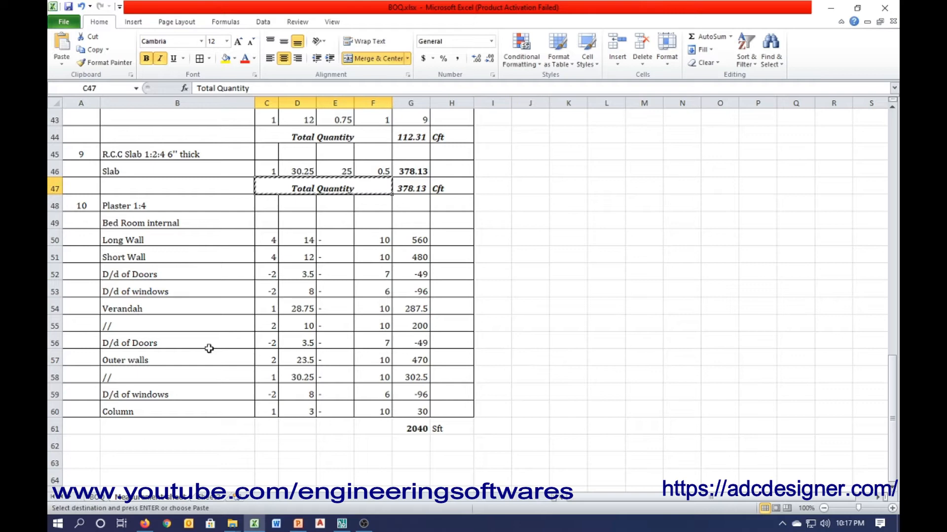
pyautogui.click(266, 429)
pyautogui.hotkey('ctrl', 'v')
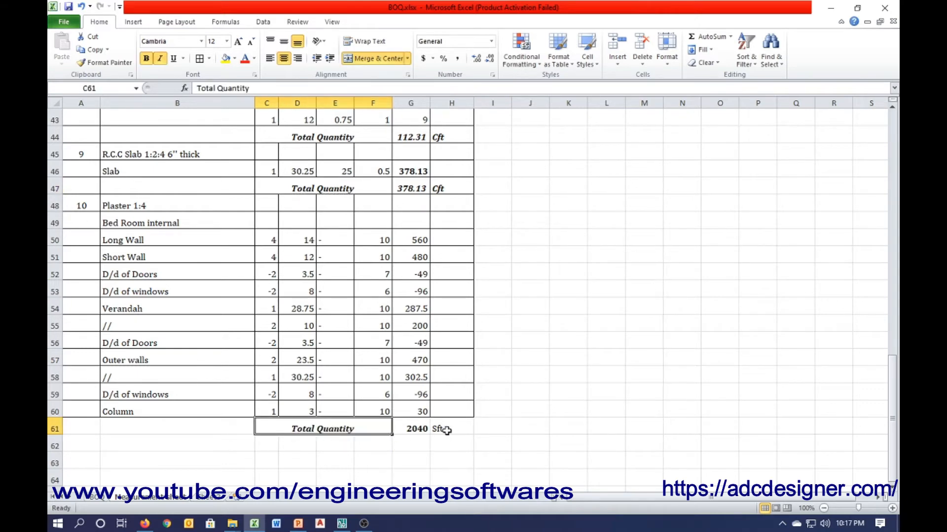
# Step: Apply all borders to the Total Quantity row 61 and italicize the Sft unit in H61
pyautogui.moveTo(452, 429); pyautogui.dragTo(84, 291)
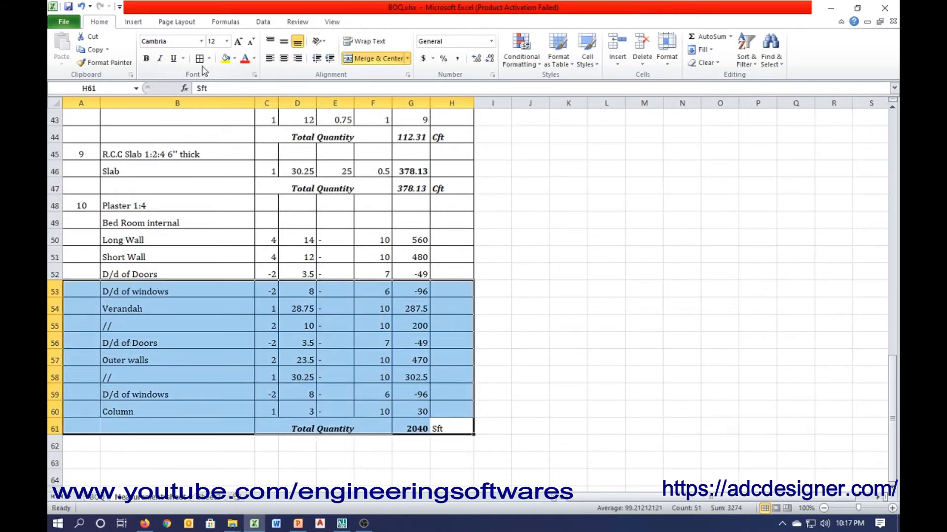
pyautogui.click(449, 433)
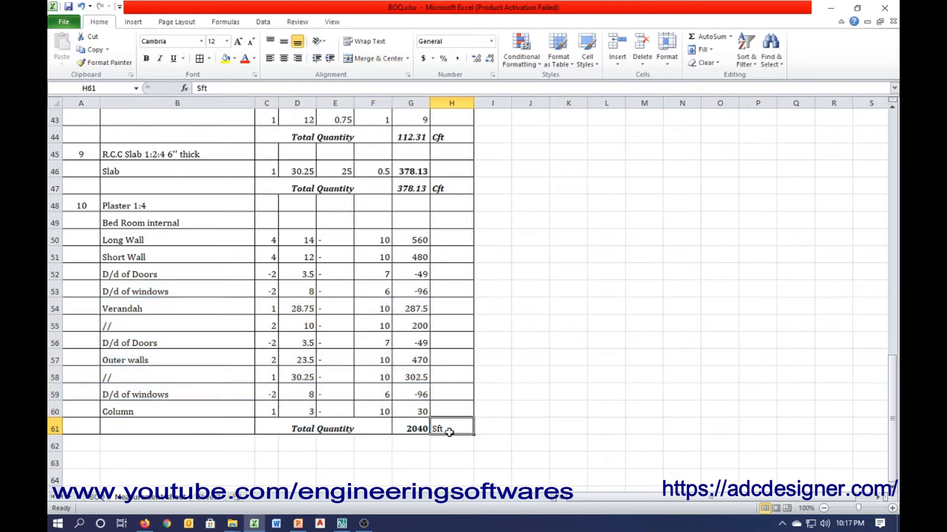
pyautogui.hotkey('ctrl', 'i')
# Step: Apply all borders to the empty range A62:H72 below the plaster total
pyautogui.scroll(-3, 321, 350)
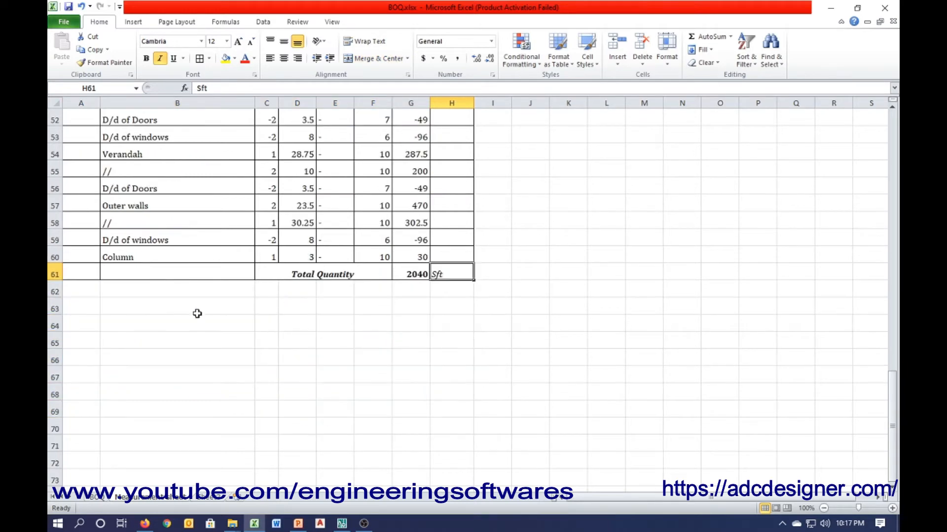
pyautogui.moveTo(87, 287); pyautogui.dragTo(441, 460)
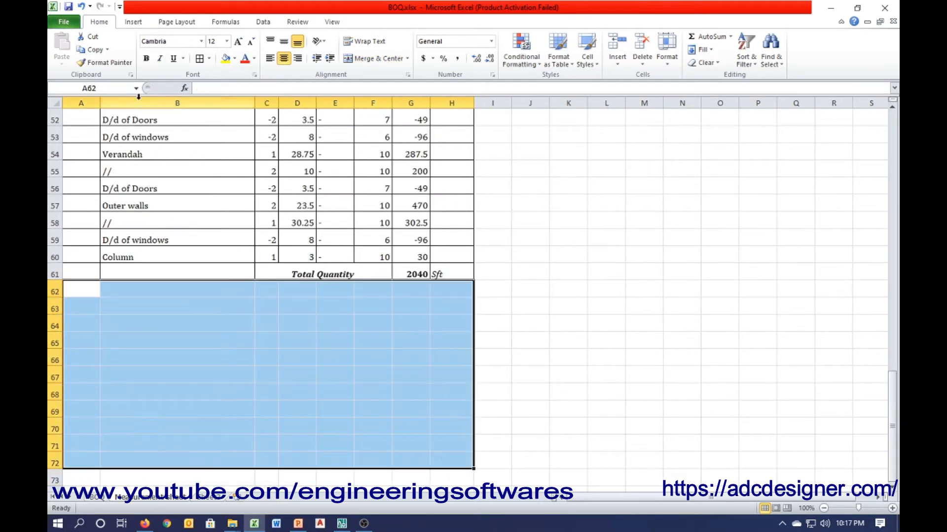
pyautogui.click(199, 59)
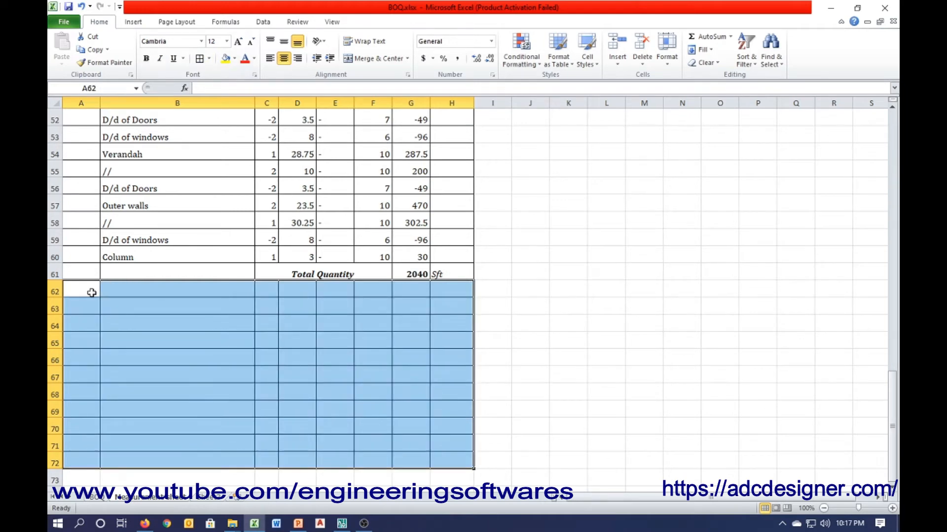
pyautogui.click(89, 293)
pyautogui.scroll(2, 154, 331)
pyautogui.scroll(-1, 154, 331)
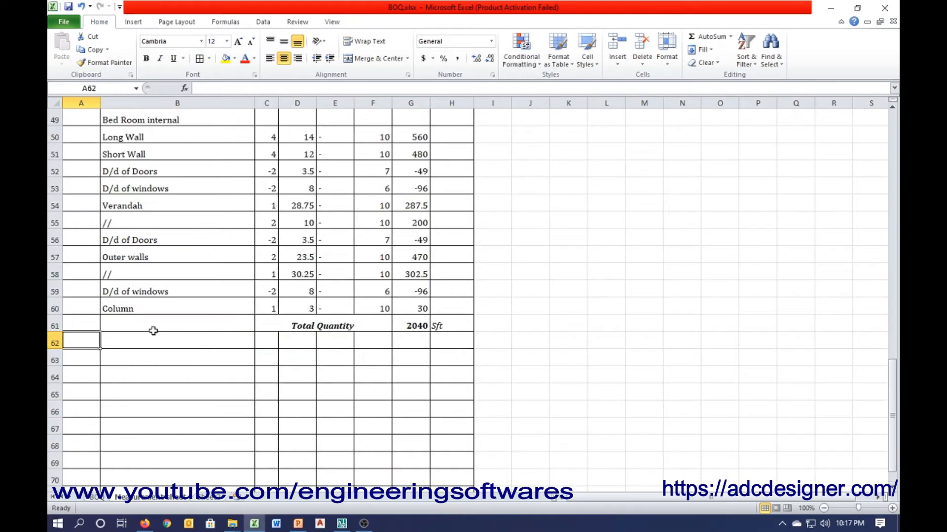
pyautogui.write('Paint')
pyautogui.press('Tab')
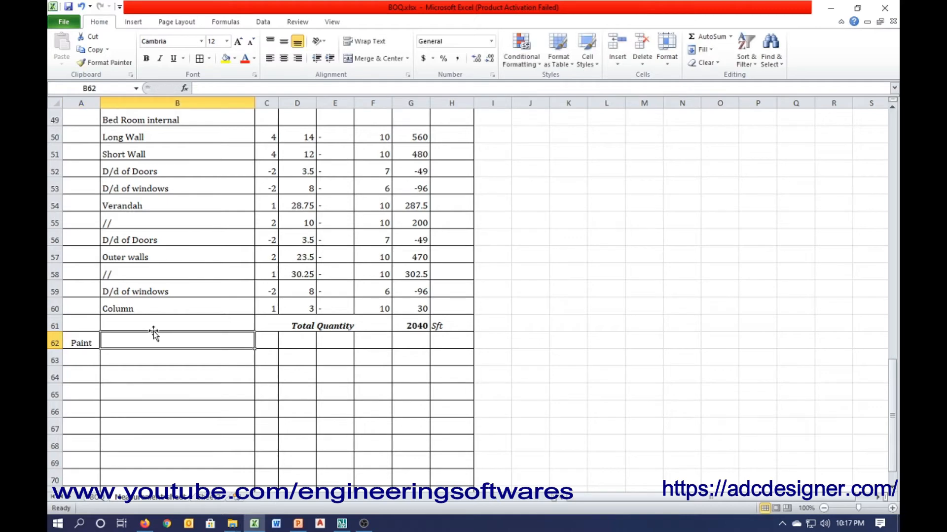
pyautogui.press('Left')
# Step: Enter item number 11 in A62 and the description Same as plaster in B62
pyautogui.write('11')
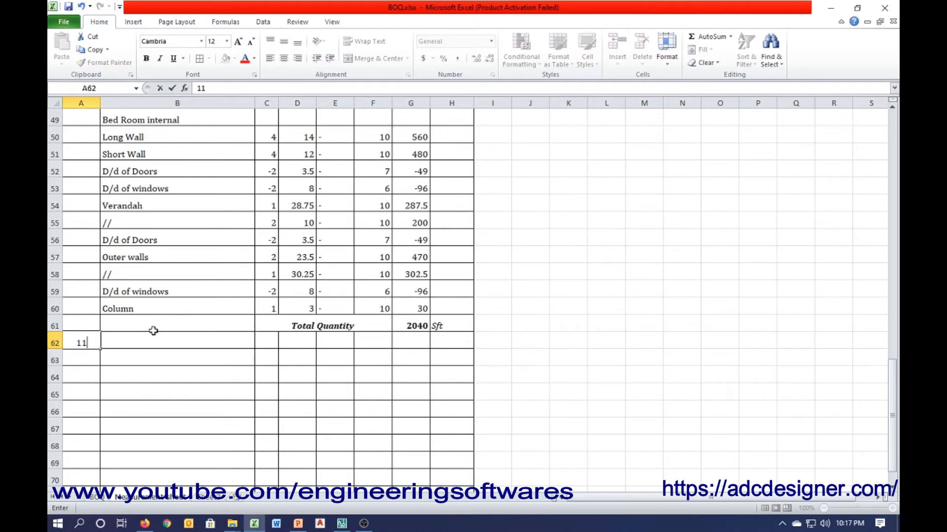
pyautogui.press('Return')
pyautogui.scroll(1, 156, 330)
pyautogui.click(163, 395)
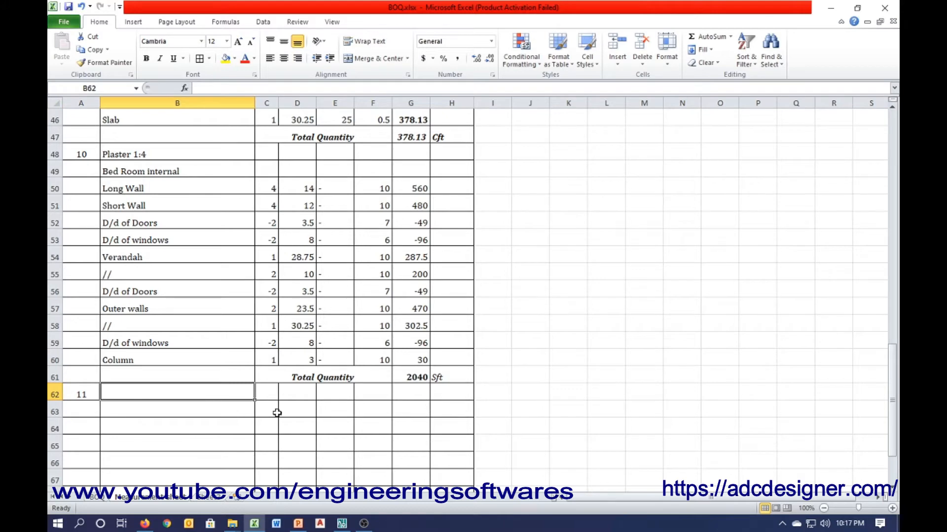
pyautogui.write('Same as')
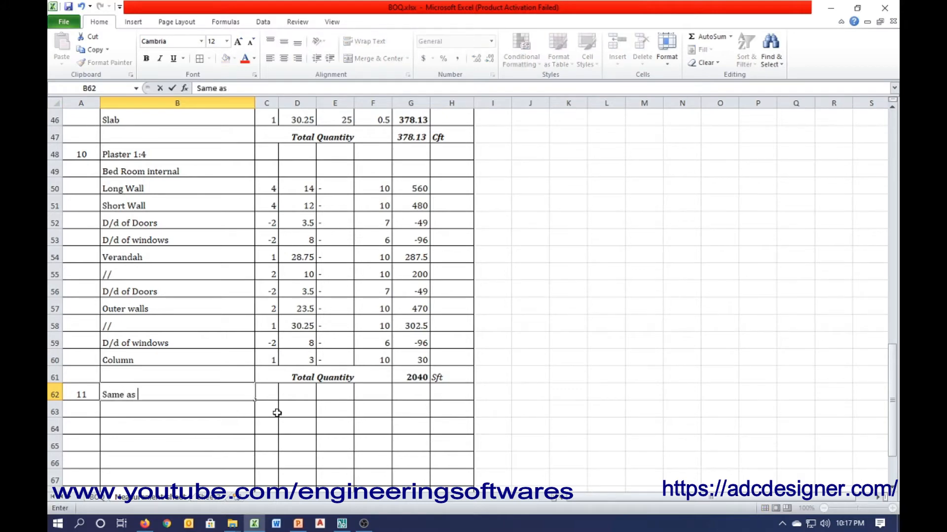
pyautogui.press('Right')
# Step: Copy the Total Quantity label, quantity and unit from row 61 into C62:H62
pyautogui.press('Right')
pyautogui.press('Right')
pyautogui.press('Right')
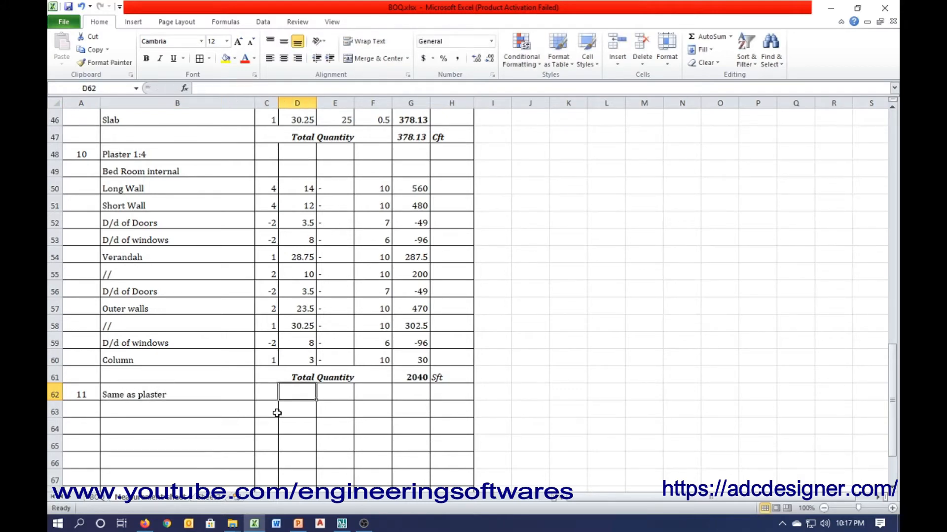
pyautogui.press('Left')
pyautogui.press('Left')
pyautogui.press('Right')
pyautogui.press('Left')
pyautogui.press('Left')
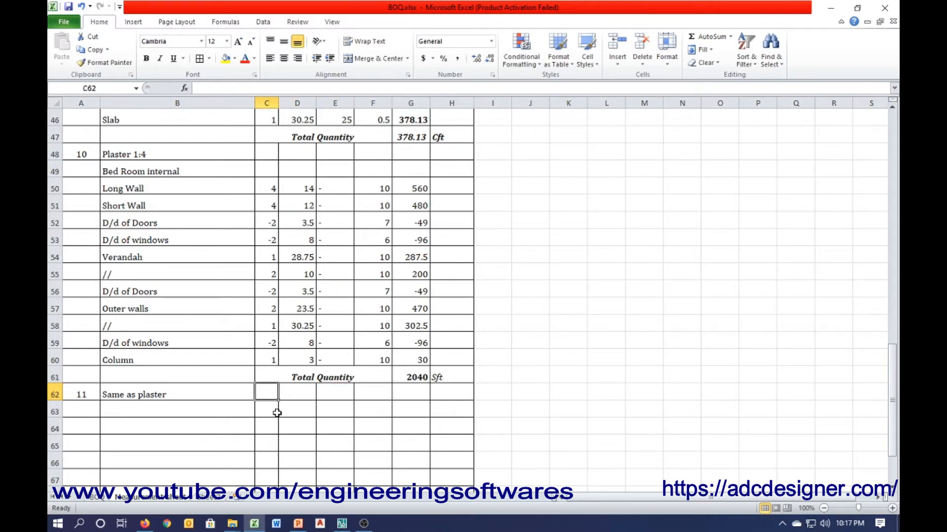
pyautogui.press('Left')
pyautogui.press('Right')
pyautogui.hotkey('shift', 'Right')
pyautogui.hotkey('shift', 'Right')
pyautogui.hotkey('shift', 'Right')
pyautogui.hotkey('shift', 'Right')
pyautogui.hotkey('shift', 'Right')
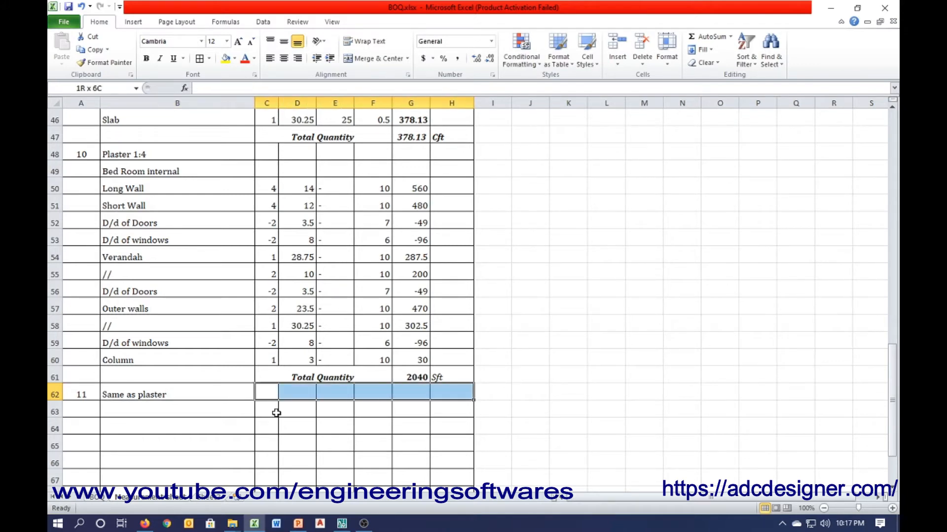
pyautogui.hotkey('ctrl', 'v')
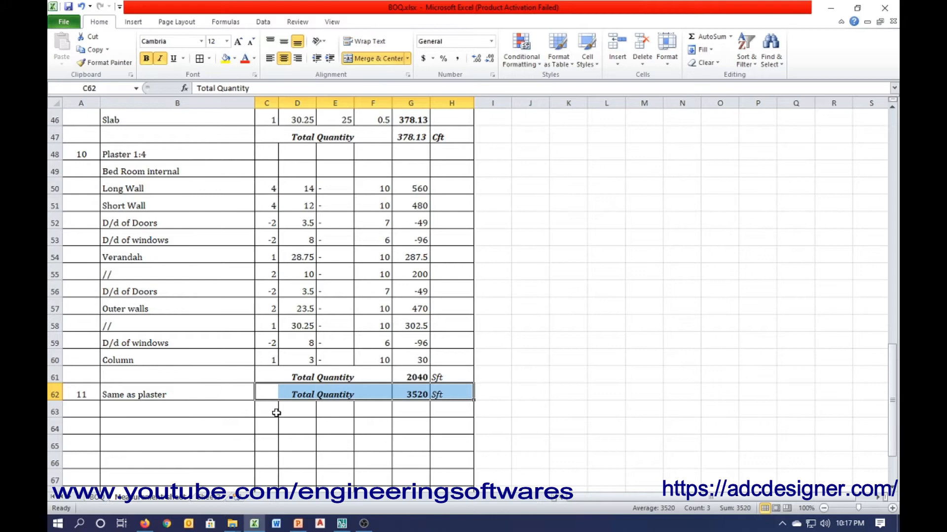
# Step: Replace the pasted quantity in G62 with the value 2040
pyautogui.click(422, 395)
pyautogui.write('2040')
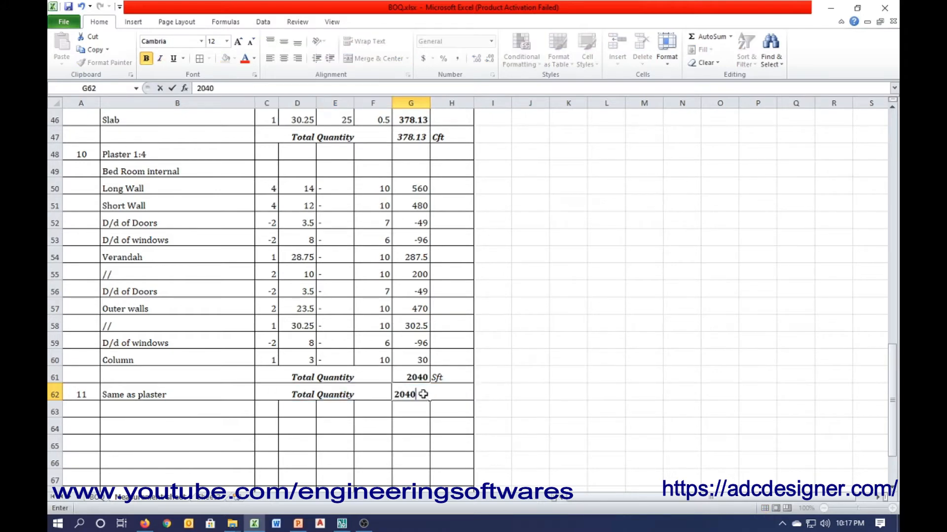
pyautogui.press('Return')
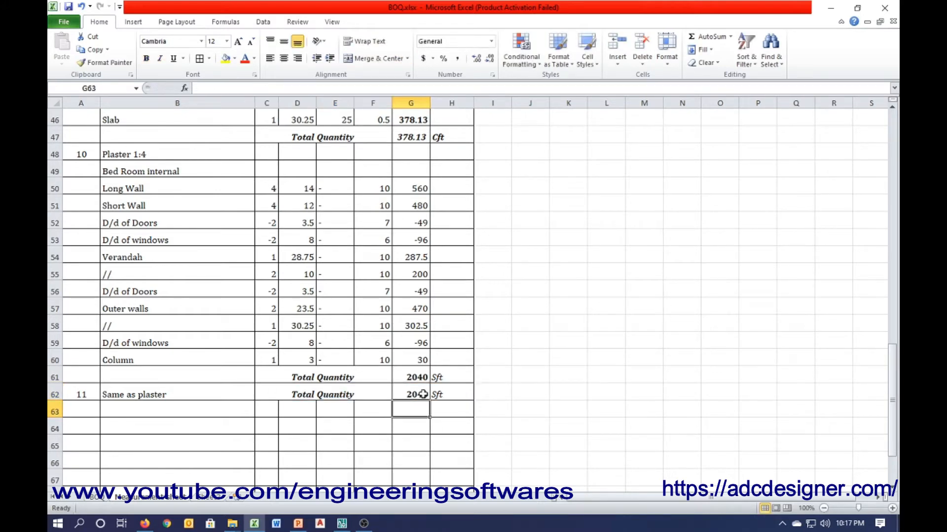
# Step: Check the remaining work items on slides 4 and 5 in PowerPoint and return to the Excel measurement sheet
pyautogui.click(152, 410)
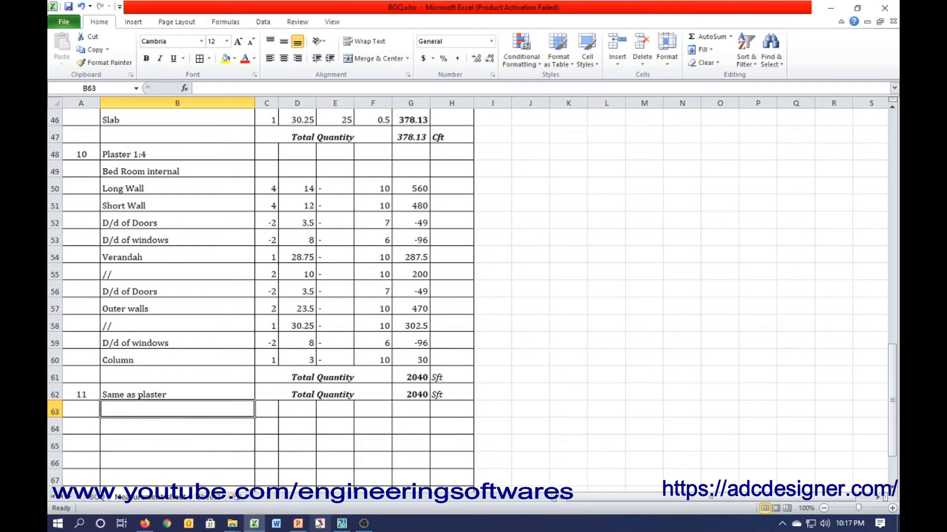
pyautogui.click(298, 524)
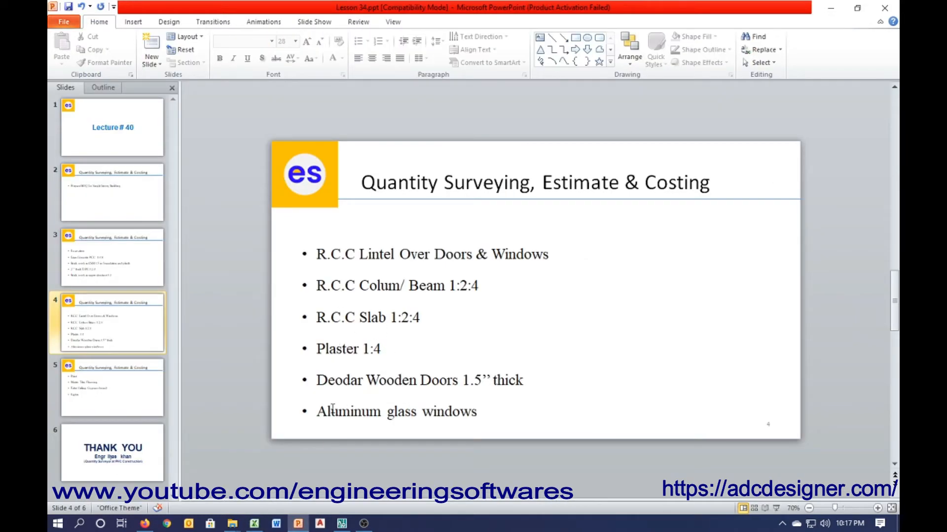
pyautogui.scroll(-1, 368, 407)
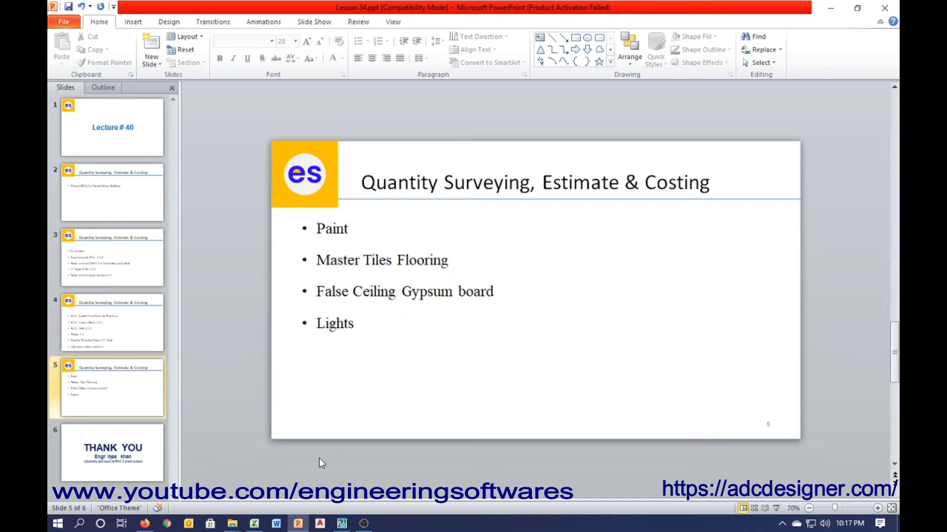
pyautogui.click(254, 523)
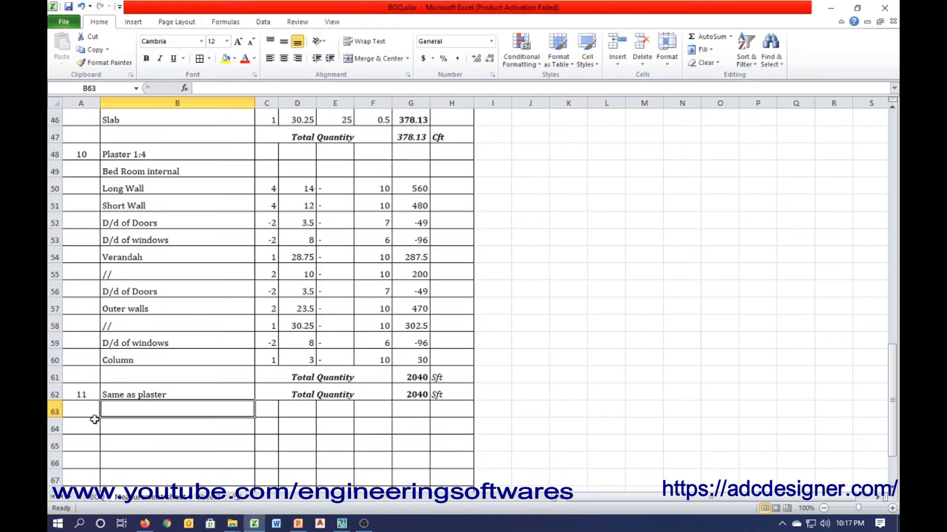
# Step: Enter item number 12 in A63 and the description Deodar Doors in B63
pyautogui.click(77, 415)
pyautogui.write('12')
pyautogui.press('Tab')
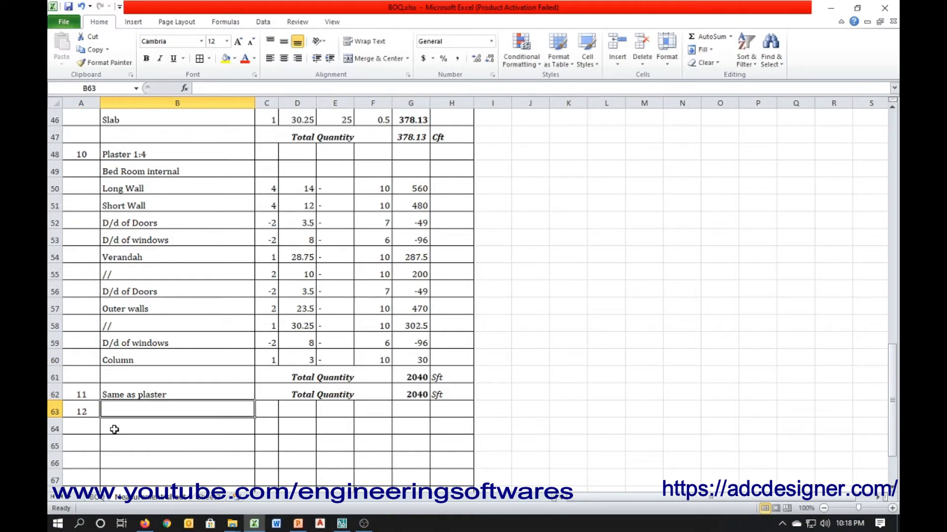
pyautogui.write('Deodar Doors')
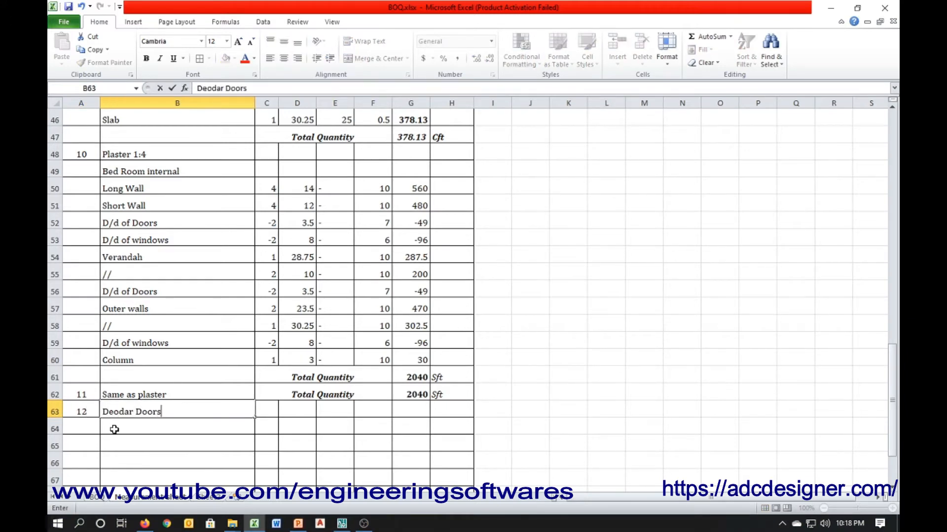
# Step: Fill row 64 with the description Doors, number 2, length 3.5, a dash for width and height 7
pyautogui.click(114, 430)
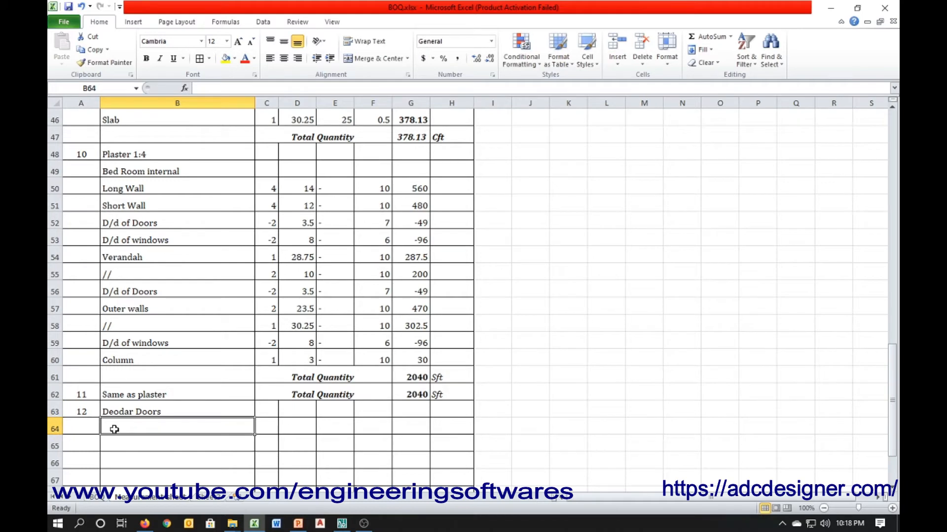
pyautogui.write('Doors')
pyautogui.press('Tab')
pyautogui.write('2')
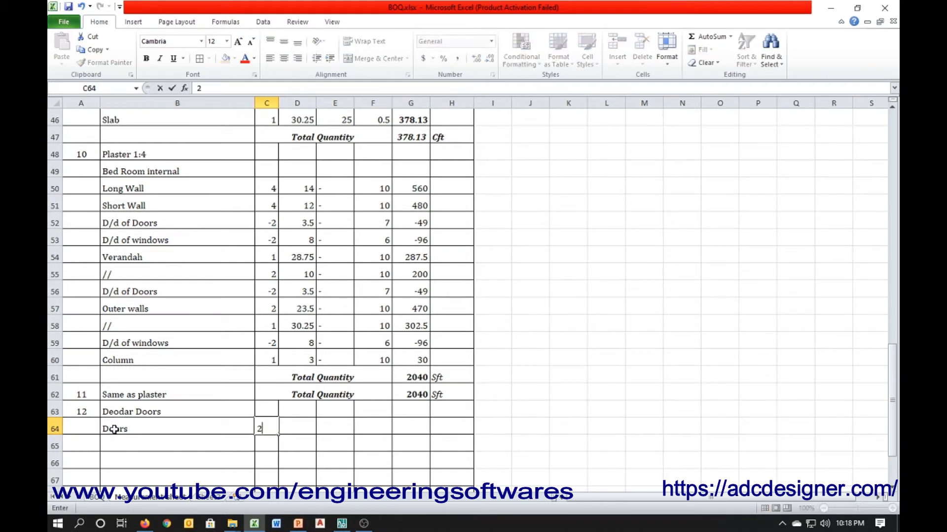
pyautogui.press('Tab')
pyautogui.write('3.5')
pyautogui.press('Tab')
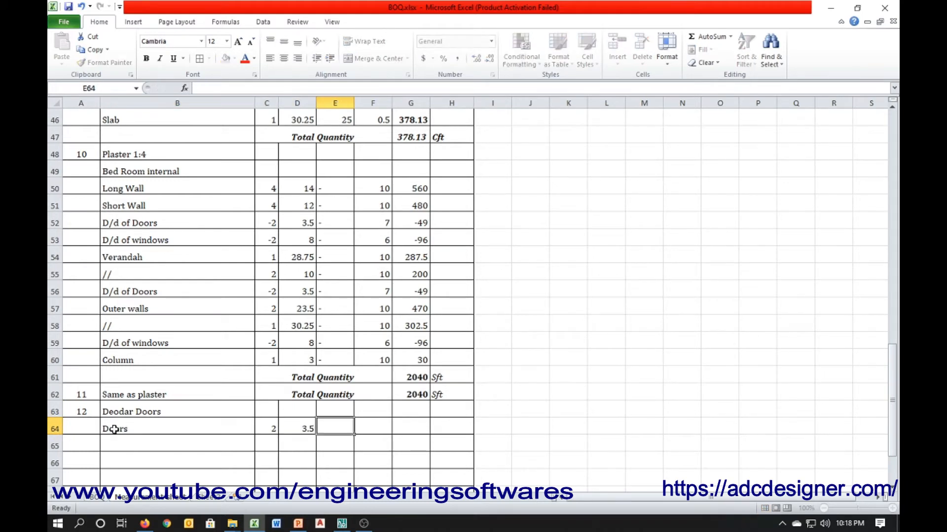
pyautogui.write('-')
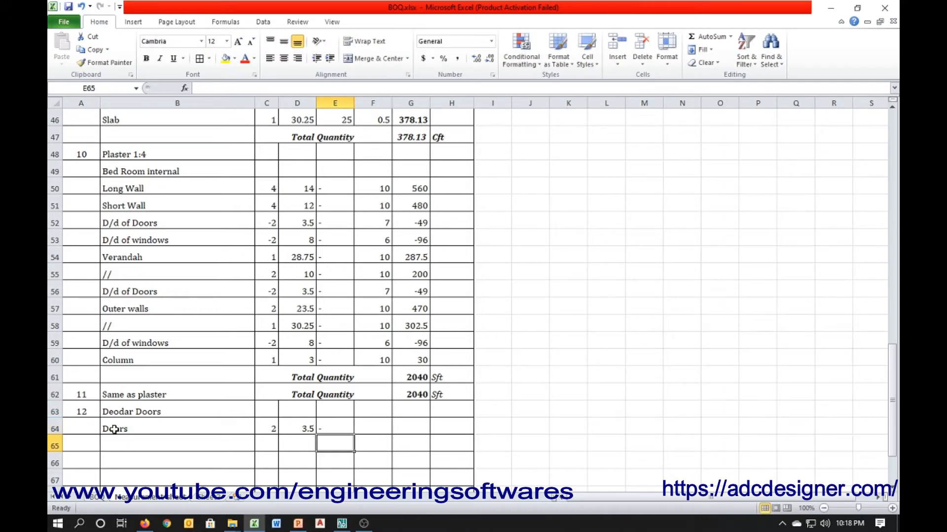
pyautogui.press('Tab')
pyautogui.write('7')
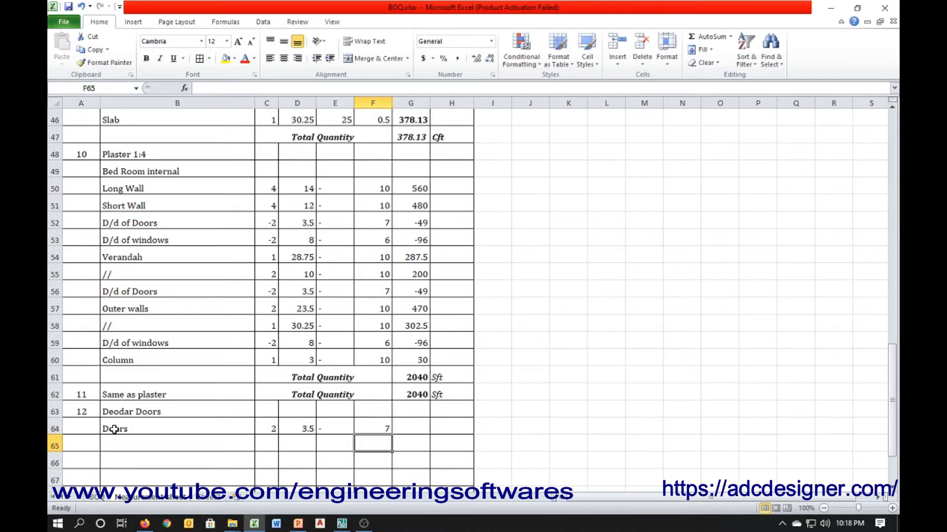
# Step: Calculate the Doors quantity in G64 with a PRODUCT formula over C64:F64
pyautogui.press('Tab')
pyautogui.write('=product')
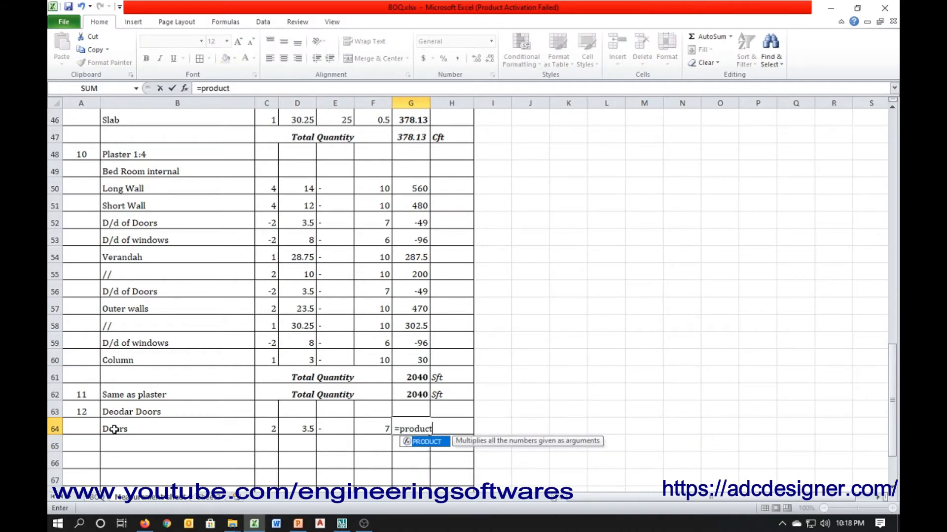
pyautogui.write('(')
pyautogui.write('D64:F64)')
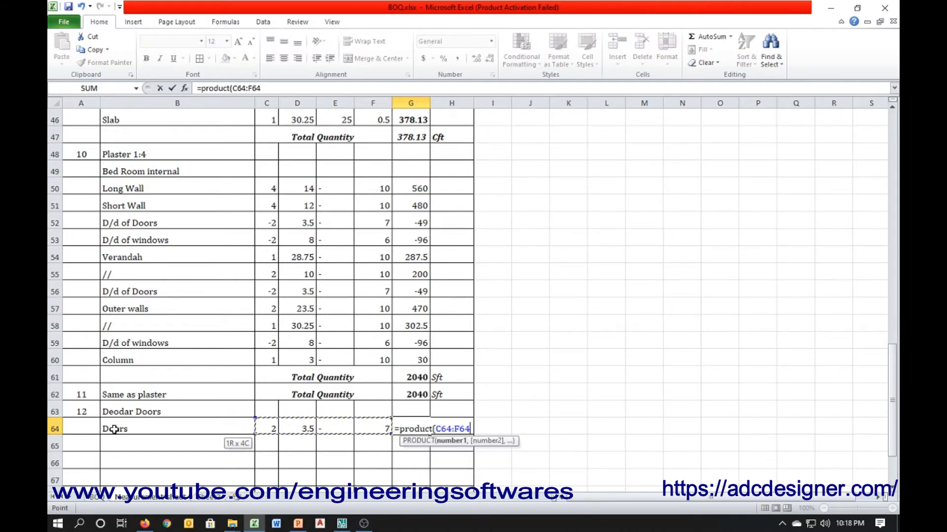
pyautogui.press('Return')
pyautogui.press('Up')
pyautogui.press('Right')
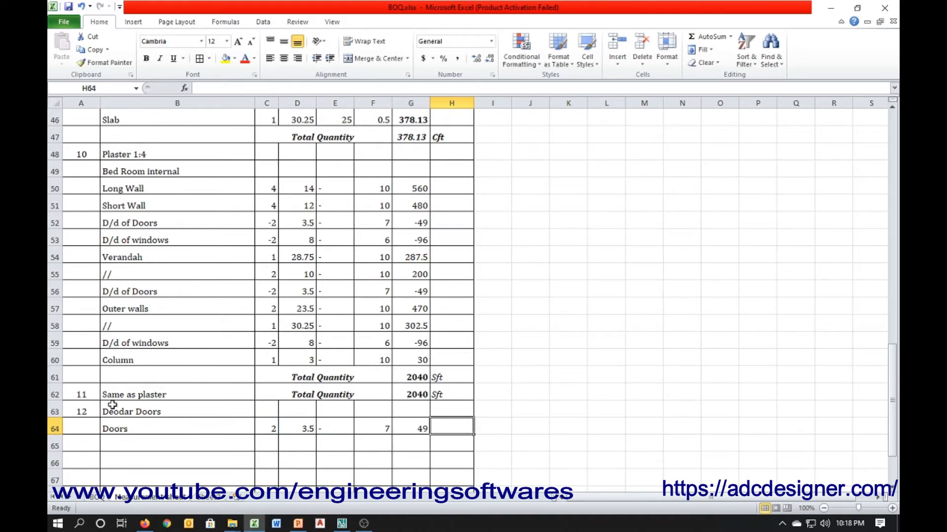
# Step: Copy the Total Quantity label, quantity and unit from row 62 into C65:H65
pyautogui.moveTo(297, 393); pyautogui.dragTo(434, 393)
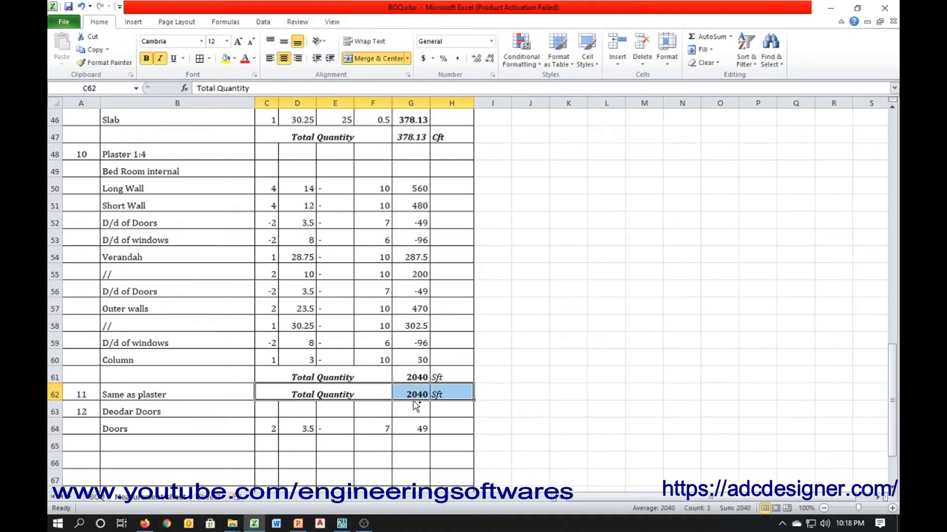
pyautogui.hotkey('ctrl', 'c')
pyautogui.click(272, 445)
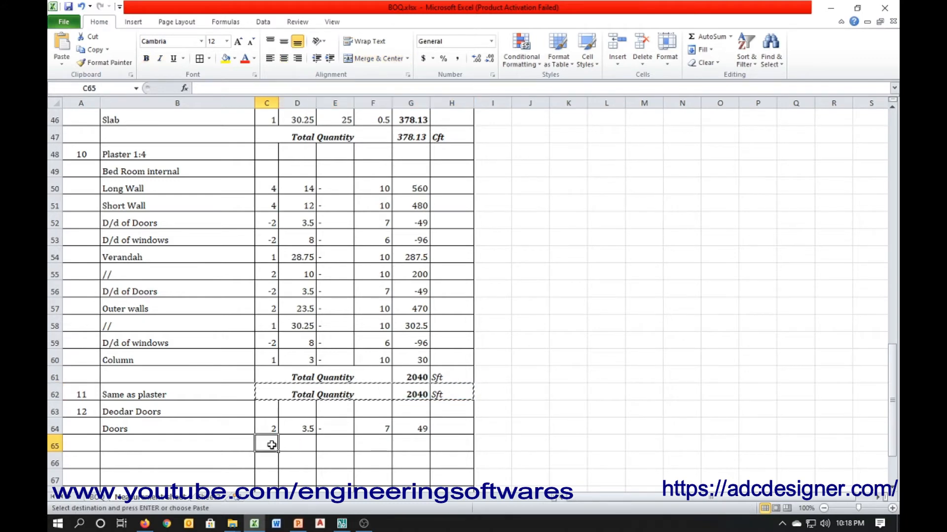
pyautogui.hotkey('ctrl', 'v')
pyautogui.press('Escape')
# Step: Replace the pasted quantity in G65 with an AutoSum of the Doors quantity in G64
pyautogui.click(411, 445)
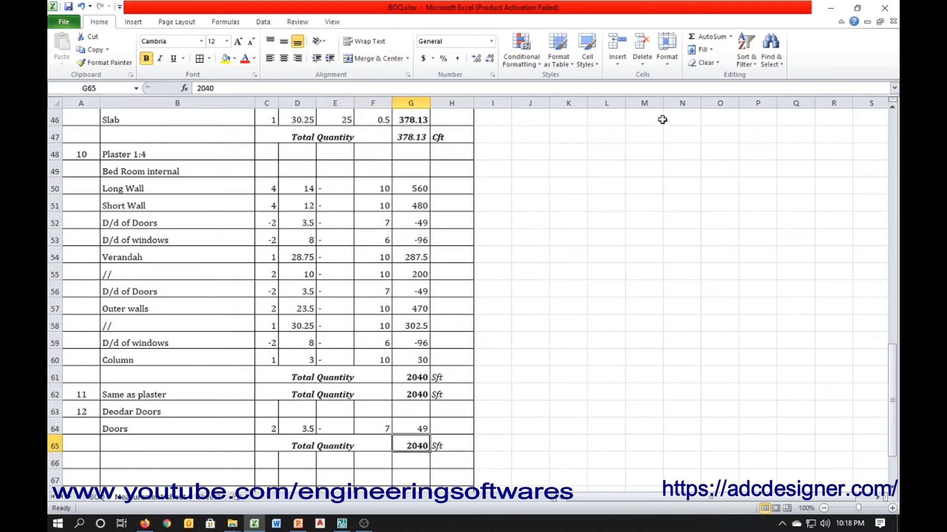
pyautogui.click(716, 37)
pyautogui.press('Return')
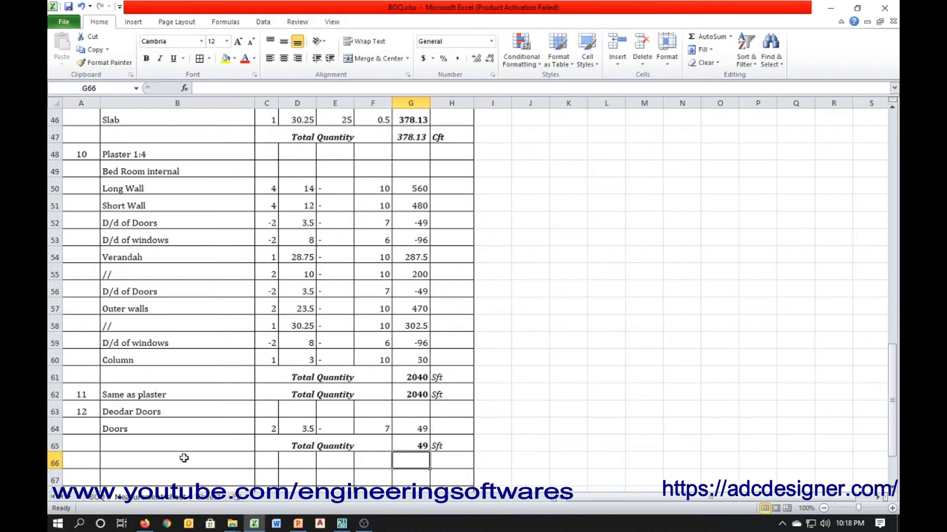
# Step: Enter item number 13 in A66 and the description Aluminium windows in B66
pyautogui.scroll(-1, 183, 458)
pyautogui.click(78, 410)
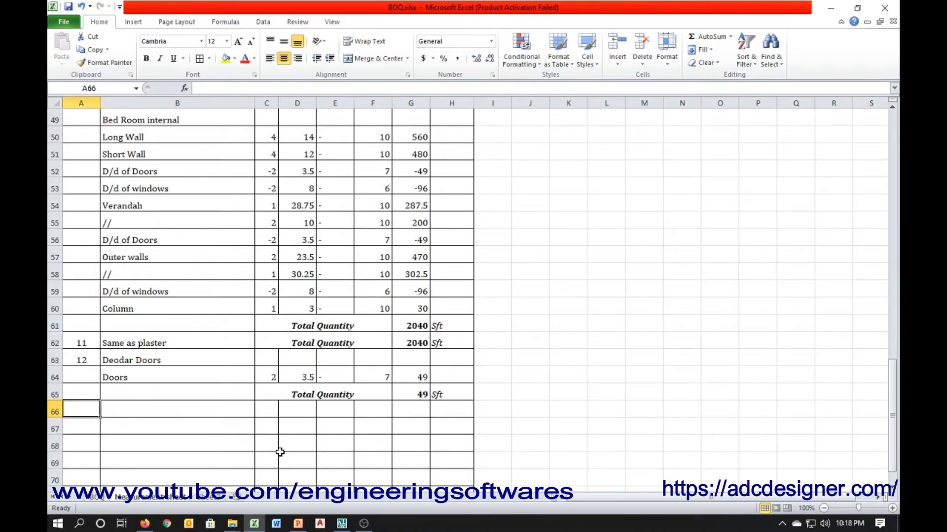
pyautogui.write('13')
pyautogui.press('Tab')
pyautogui.write('A')
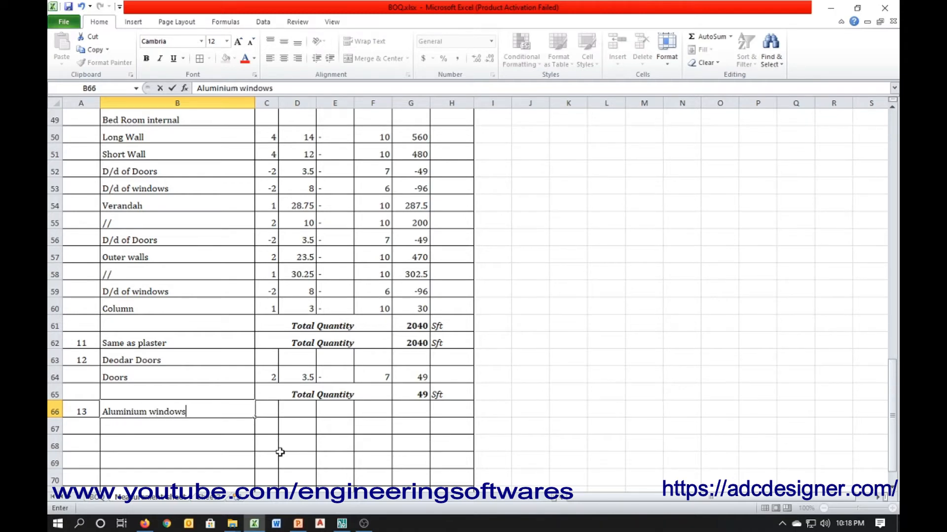
pyautogui.write('luminium windows')
pyautogui.press('Return')
# Step: Fill row 67 with the description Windows, number 2, length 8 and height 6, leaving the width blank
pyautogui.write('Wn')
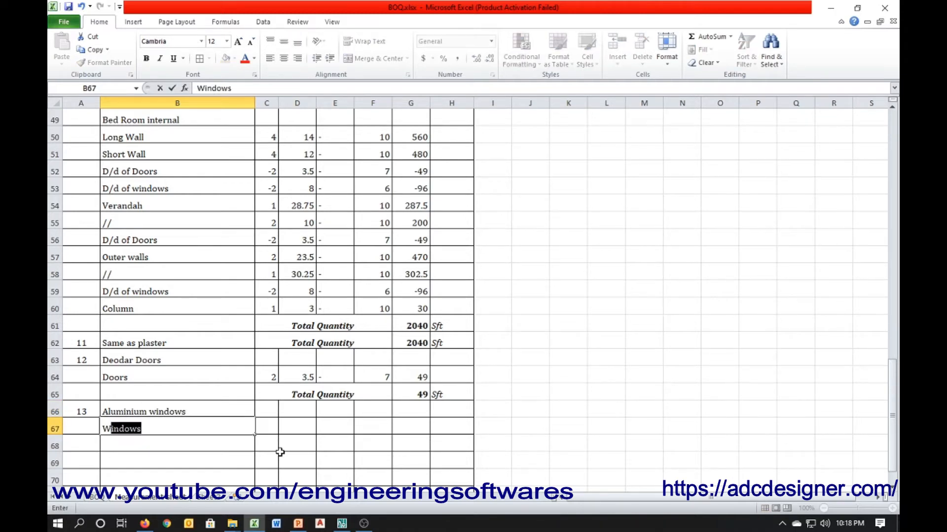
pyautogui.write('indows')
pyautogui.press('Tab')
pyautogui.write('2')
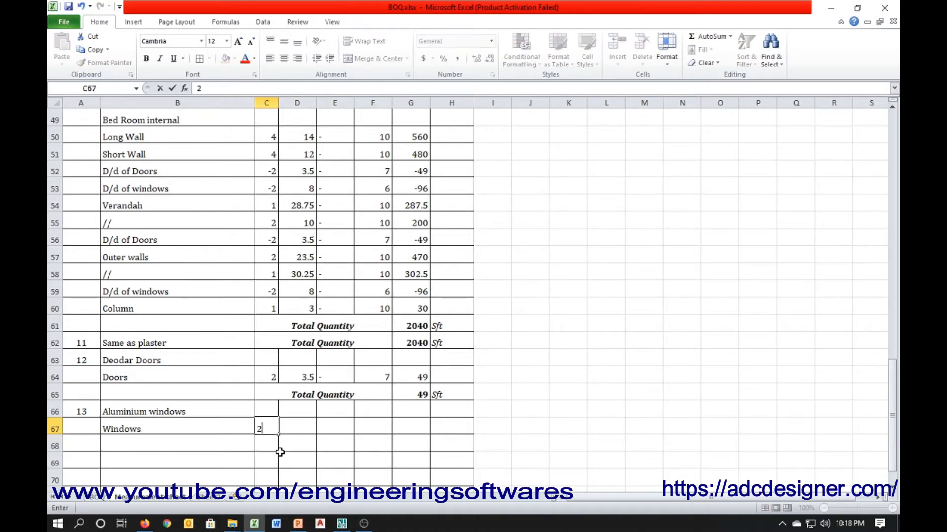
pyautogui.press('Tab')
pyautogui.write('8')
pyautogui.press('Tab')
pyautogui.press('Tab')
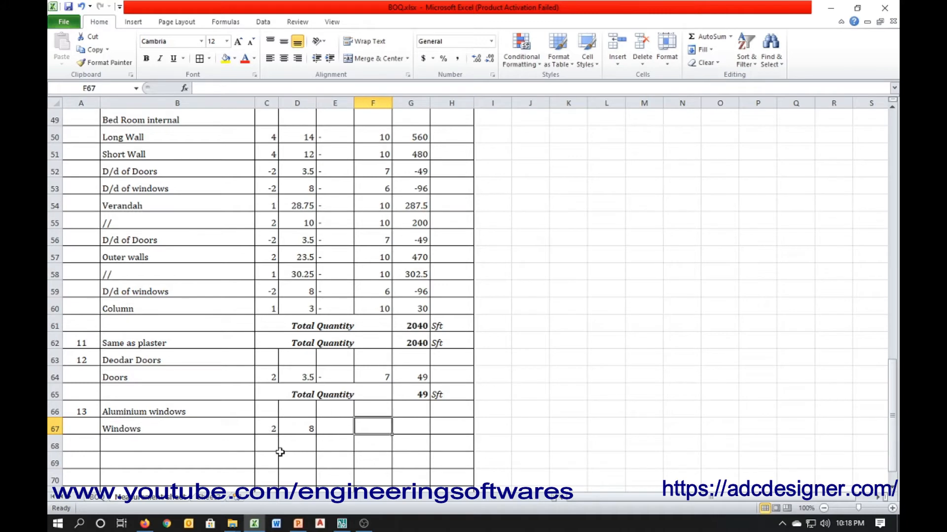
pyautogui.write('6')
pyautogui.press('Tab')
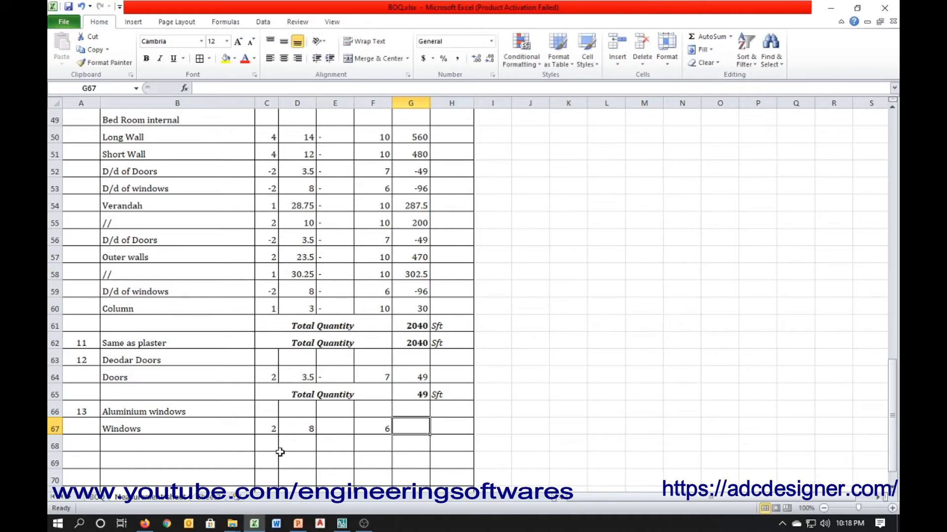
# Step: Calculate the Windows quantity in G67 with a PRODUCT formula over C67:F67
pyautogui.write('=produc')
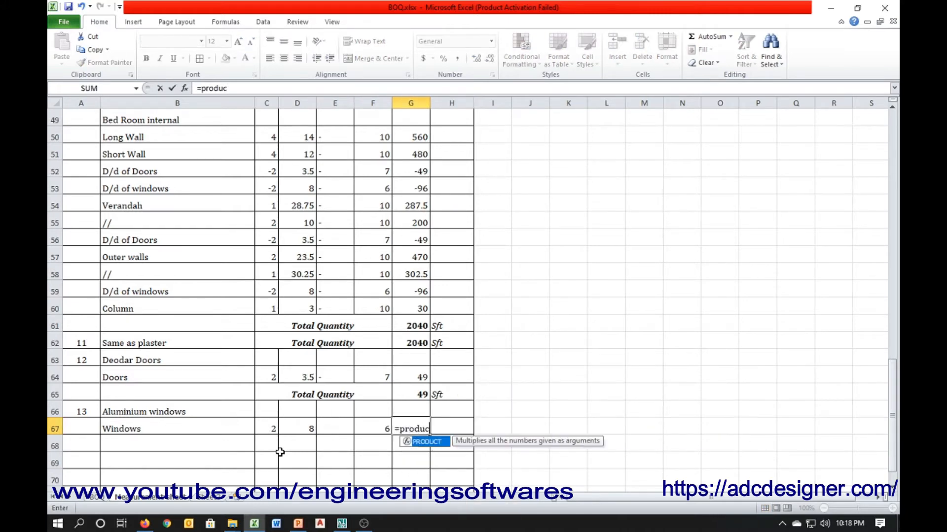
pyautogui.write('t(')
pyautogui.press('Left')
pyautogui.hotkey('shift', 'Left')
pyautogui.hotkey('shift', 'Left')
pyautogui.hotkey('shift', 'Left')
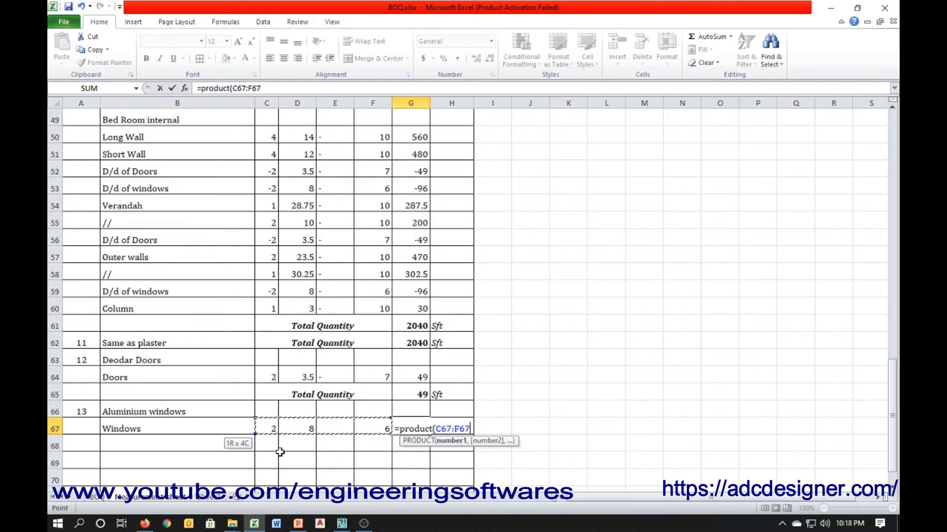
pyautogui.press('Return')
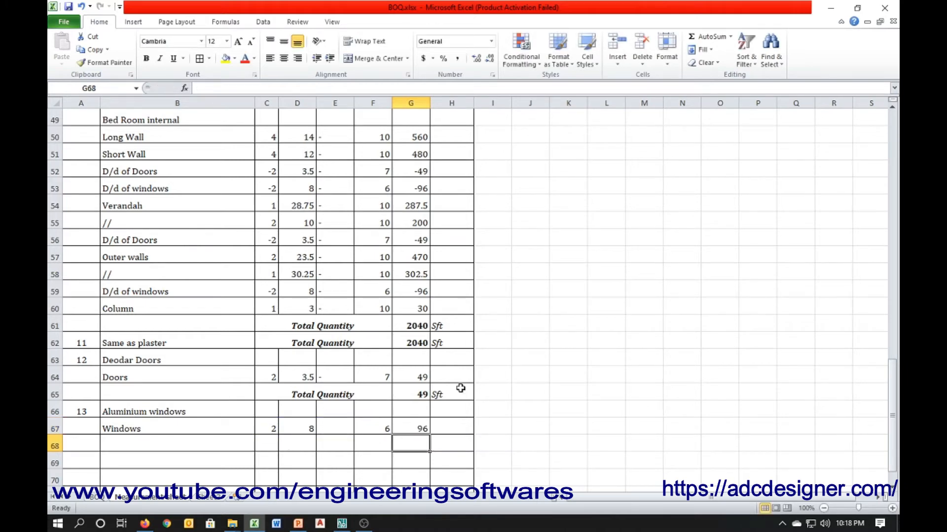
# Step: Copy the Total Quantity label, sum and unit from row 65 into C68:H68 and check the formula in G68
pyautogui.moveTo(334, 391); pyautogui.dragTo(433, 392)
pyautogui.hotkey('ctrl', 'c')
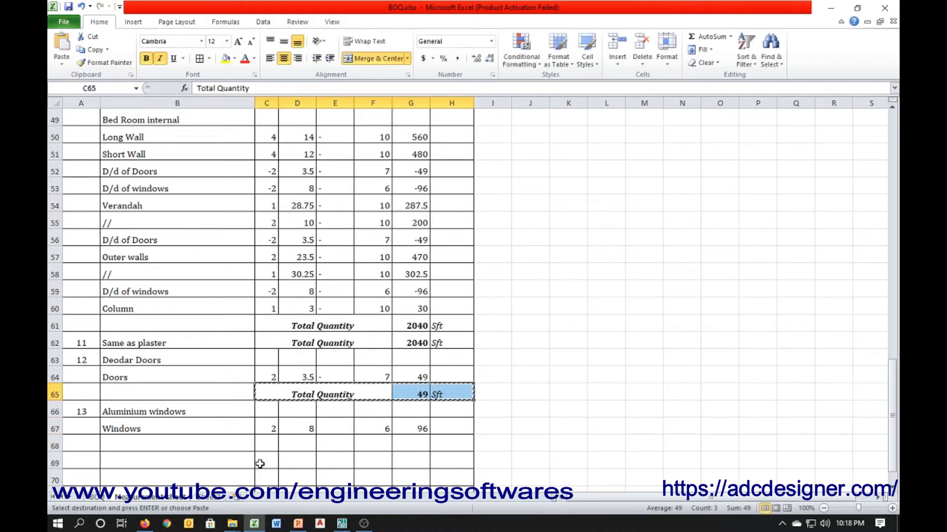
pyautogui.click(265, 440)
pyautogui.hotkey('ctrl', 'v')
pyautogui.press('Escape')
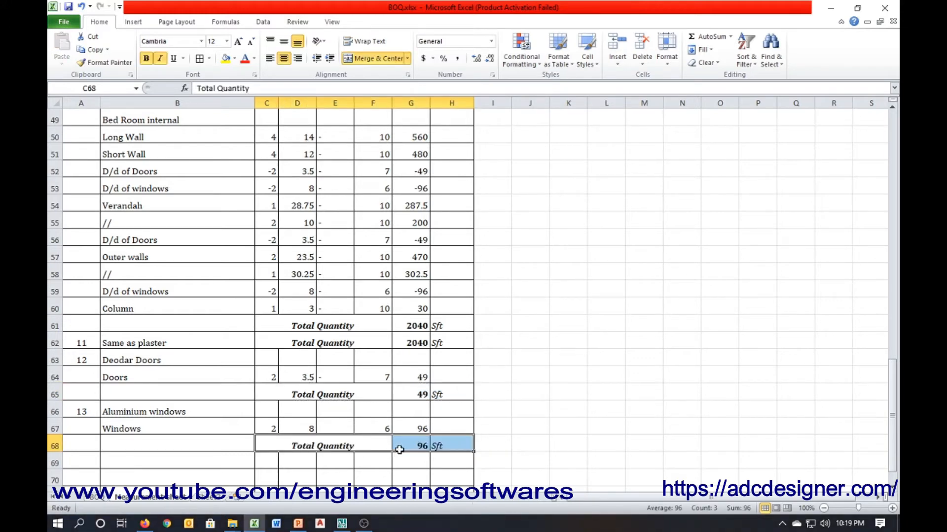
pyautogui.click(427, 447)
pyautogui.doubleClick(427, 447)
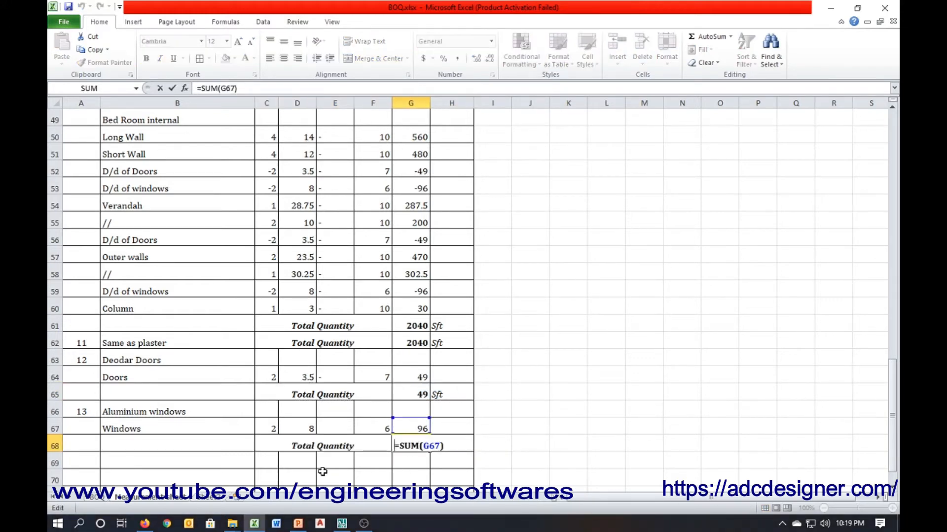
pyautogui.press('Escape')
# Step: Enter item number 14 in A69 and, after checking slide 5 in PowerPoint, the description Tiles Flooring in B69
pyautogui.scroll(-2, 209, 411)
pyautogui.click(82, 356)
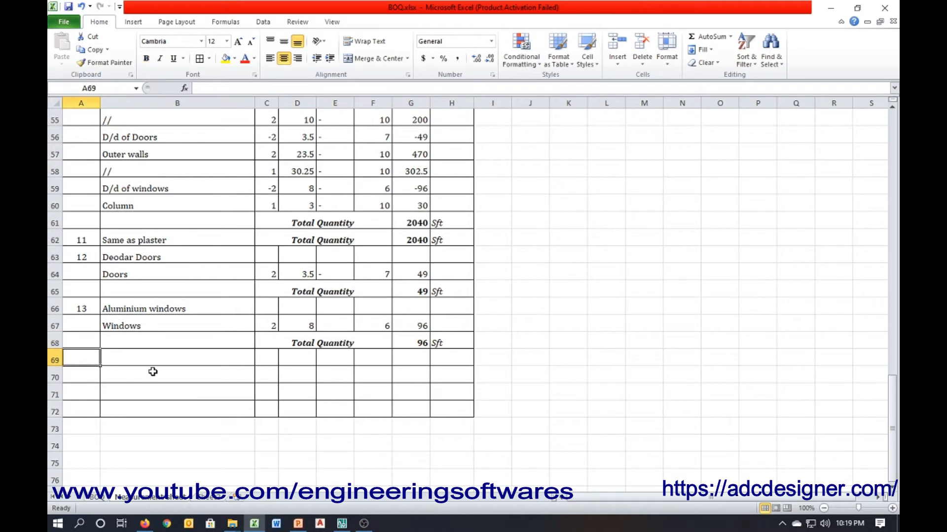
pyautogui.write('14')
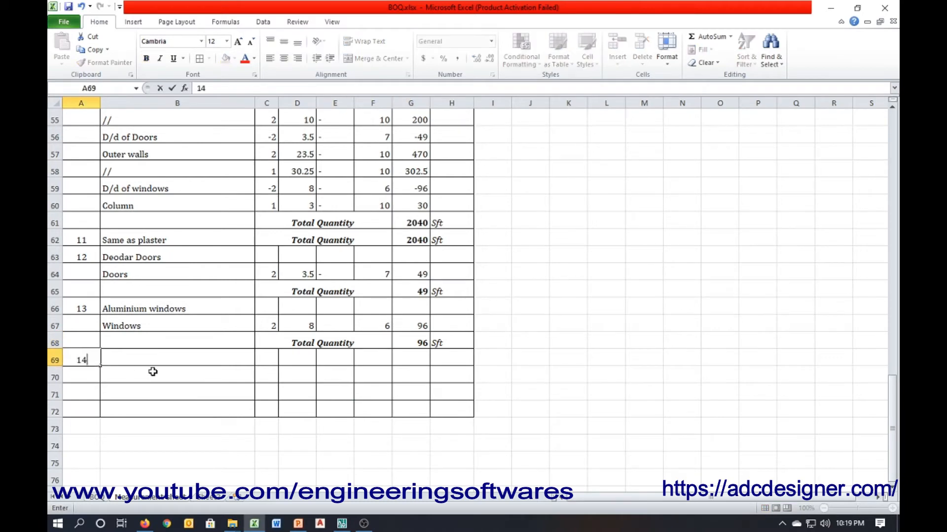
pyautogui.click(156, 356)
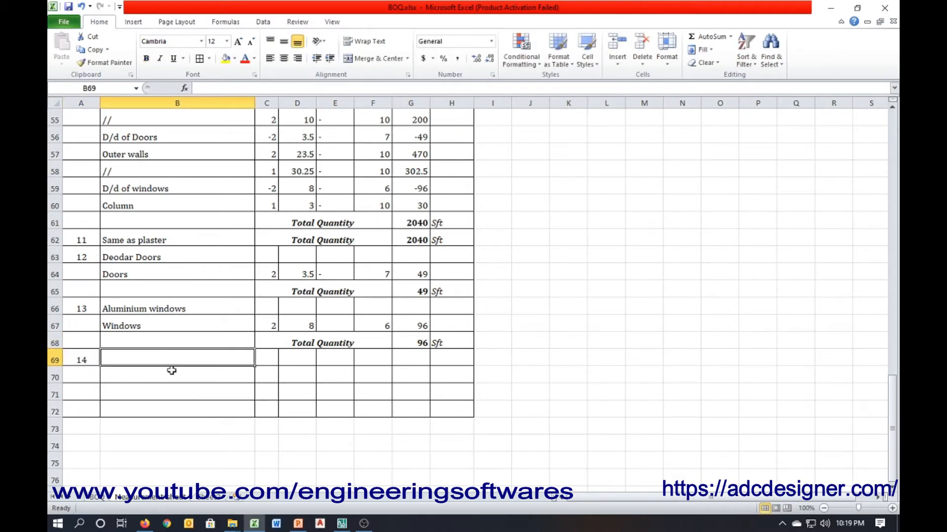
pyautogui.click(299, 524)
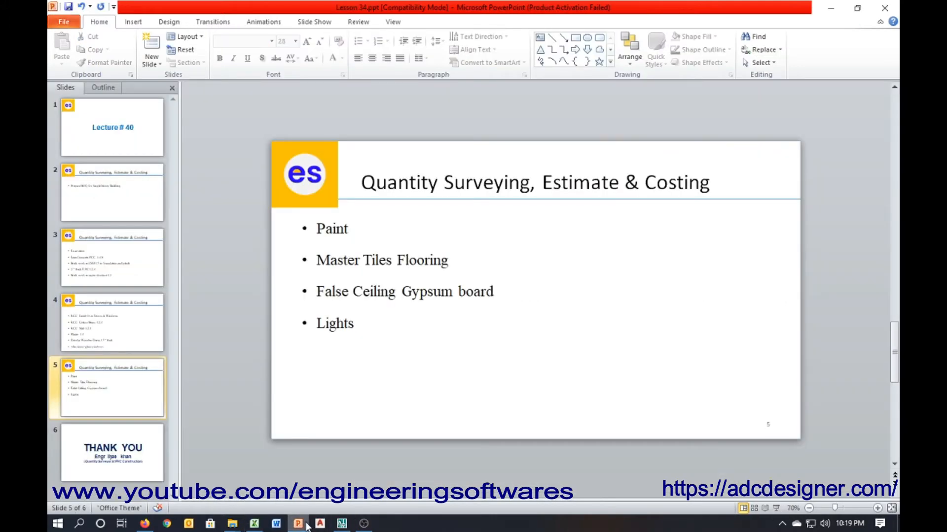
pyautogui.hotkey('alt', 'Tab')
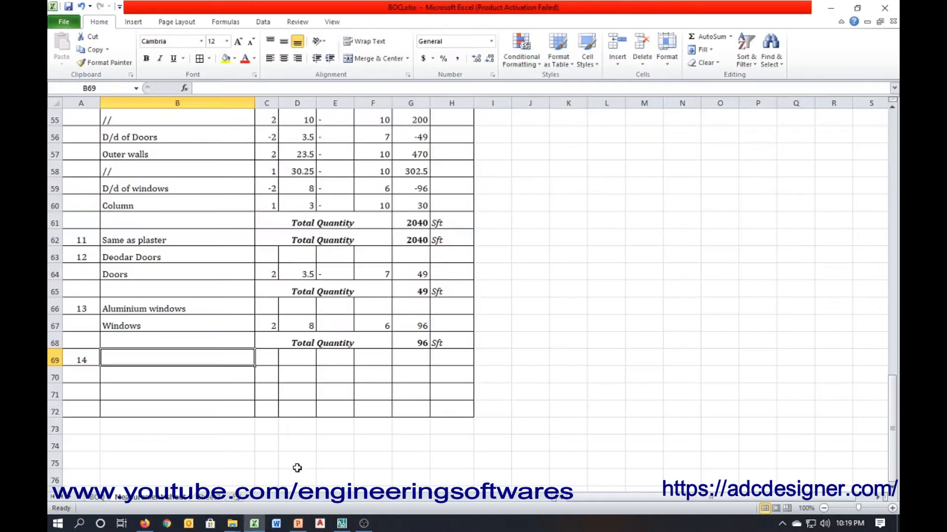
pyautogui.click(126, 377)
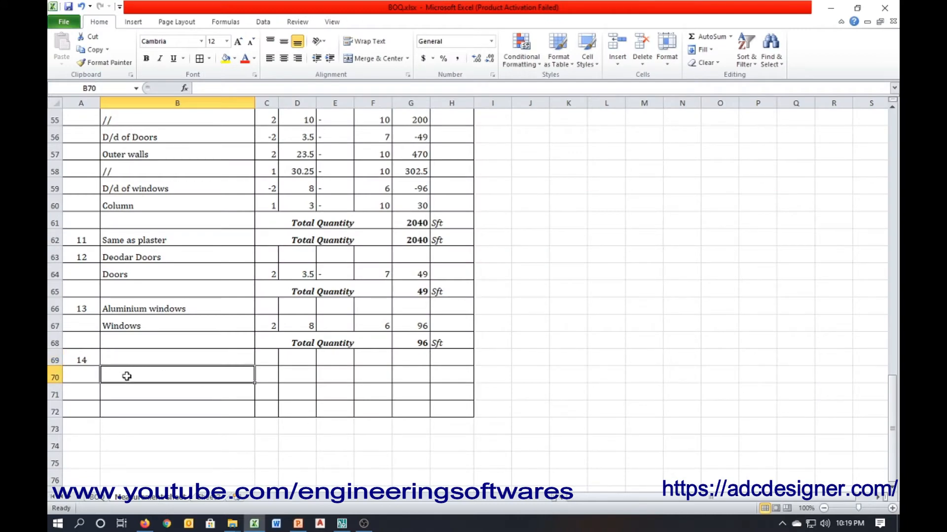
pyautogui.click(143, 357)
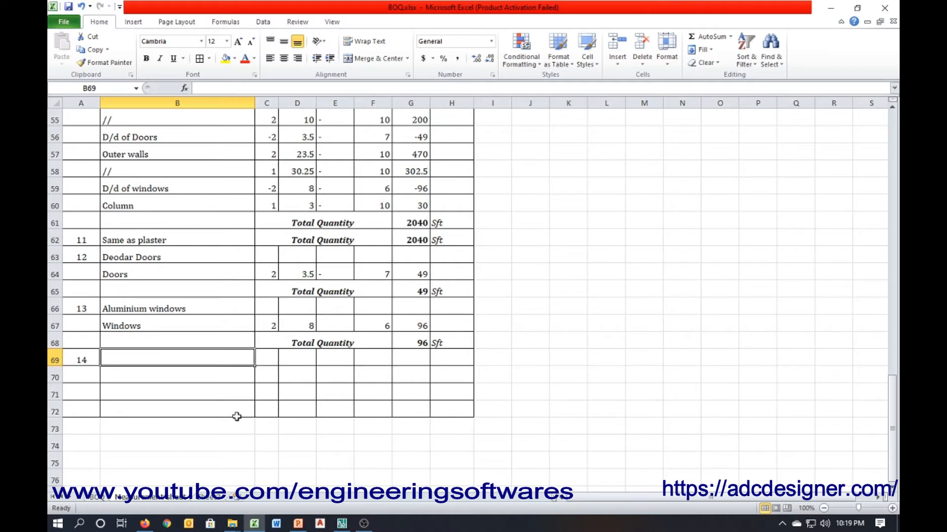
pyautogui.write('Tiles Fl')
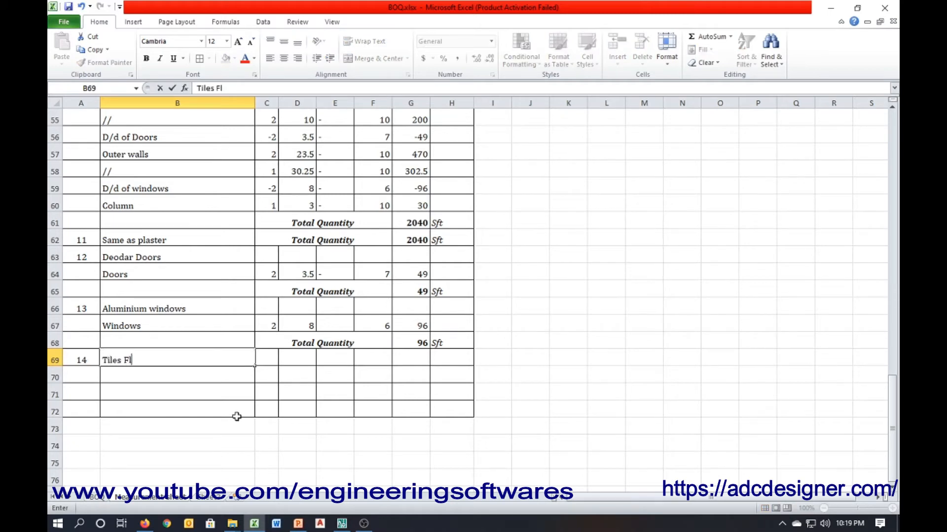
pyautogui.write('ooring')
pyautogui.press('Return')
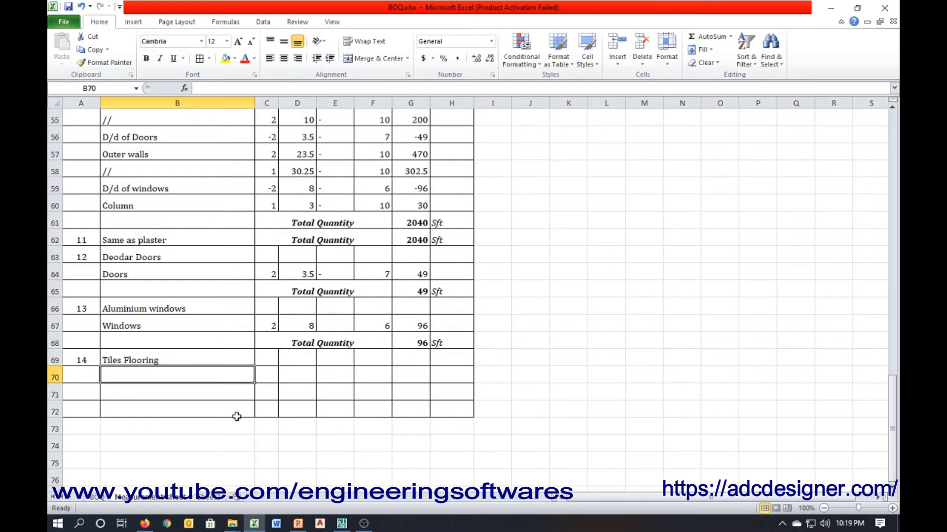
# Step: Enter the descriptions Bed Room in B70 and Verandah in B71 under Tiles Flooring
pyautogui.write('Roo')
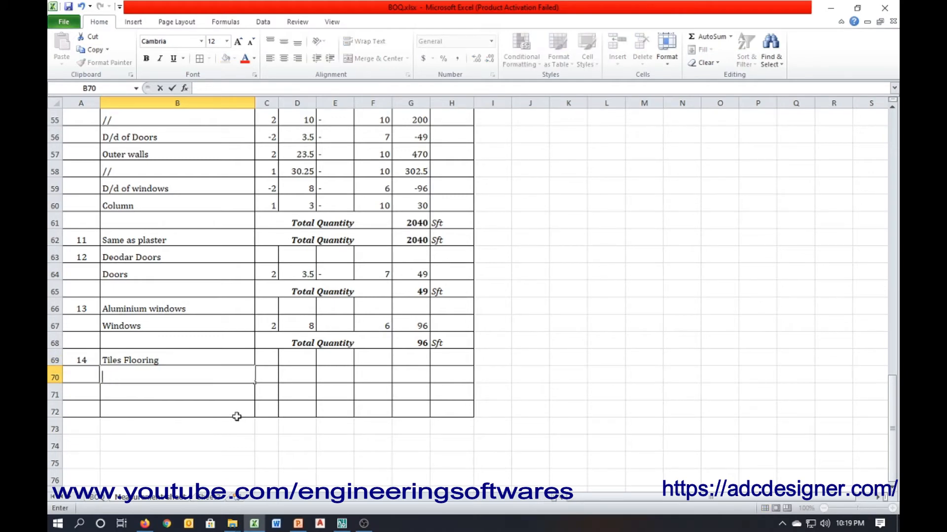
pyautogui.write('d Room internal')
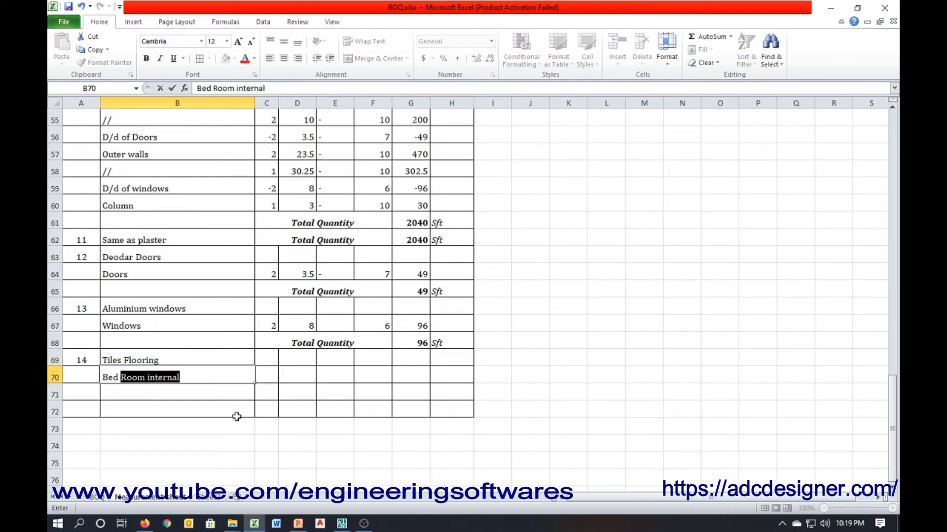
pyautogui.press('Right')
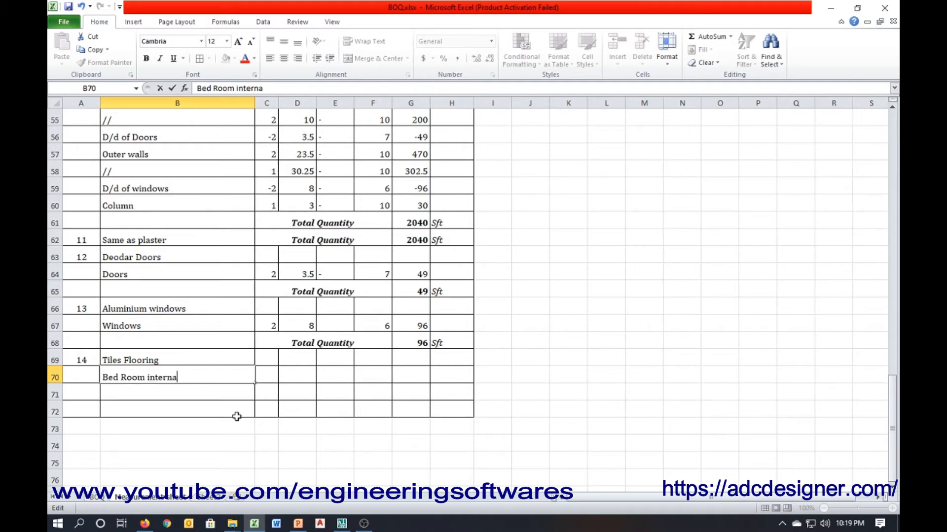
pyautogui.press('BackSpace')
pyautogui.press('BackSpace')
pyautogui.press('BackSpace')
pyautogui.press('BackSpace')
pyautogui.press('BackSpace')
pyautogui.press('BackSpace')
pyautogui.press('BackSpace')
pyautogui.press('BackSpace')
pyautogui.press('Return')
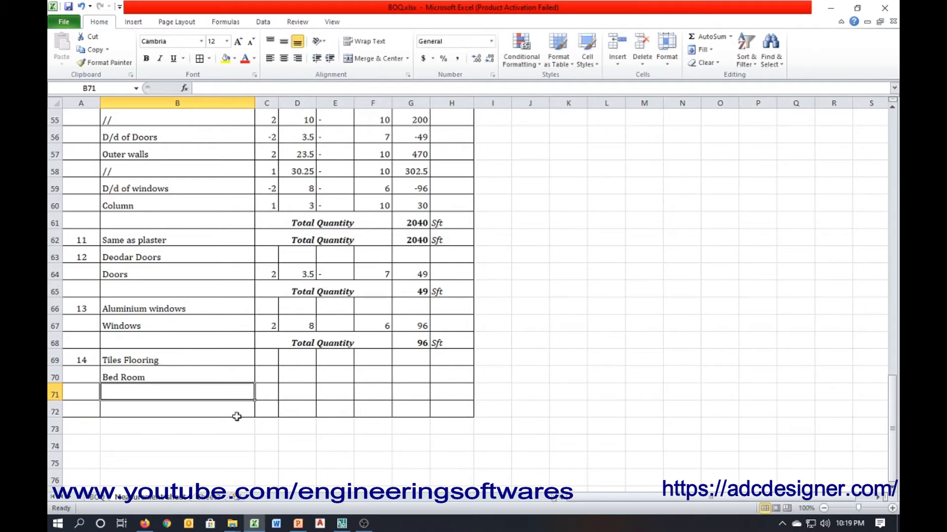
pyautogui.write('Verandah')
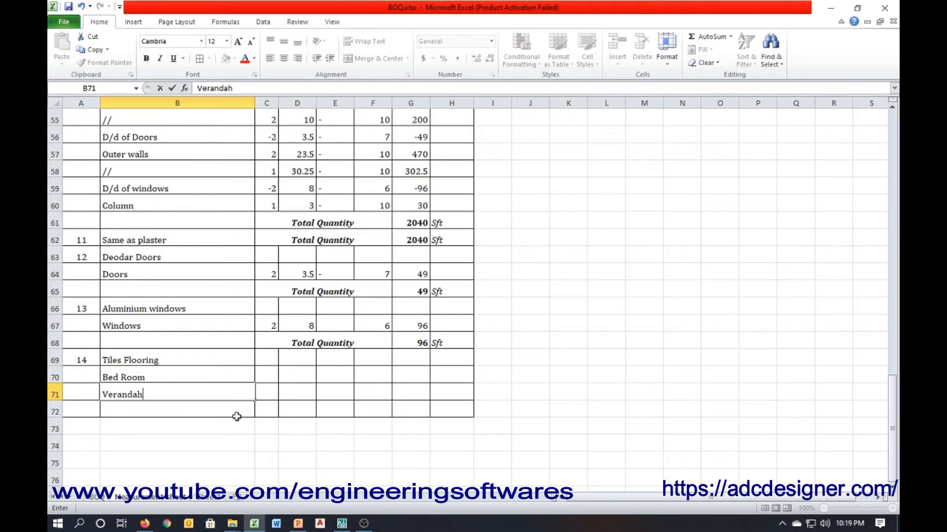
pyautogui.press('Return')
# Step: Enter the number 2 for Bed Room in C70 and 1 for Verandah in C71
pyautogui.press('Up')
pyautogui.press('Up')
pyautogui.press('Right')
pyautogui.write('2')
pyautogui.press('Return')
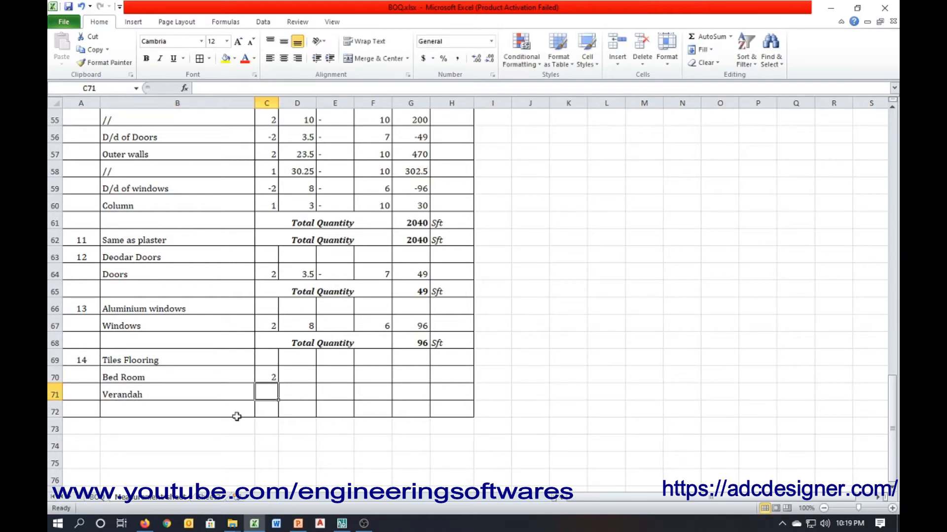
pyautogui.write('1')
# Step: Enter the Bed Room dimensions 14 in D70 and 12 in F70, leaving E70 blank
pyautogui.press('Right')
pyautogui.press('Up')
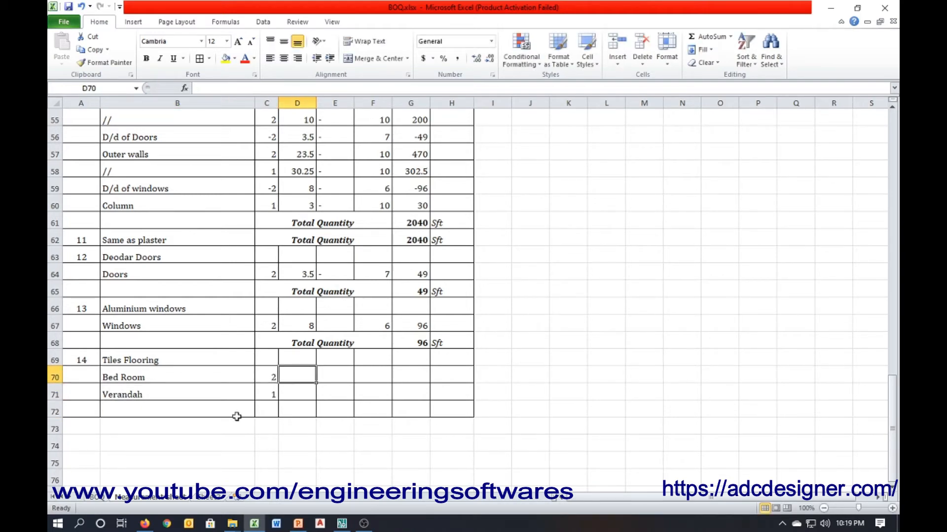
pyautogui.write('14')
pyautogui.press('Right')
pyautogui.press('Right')
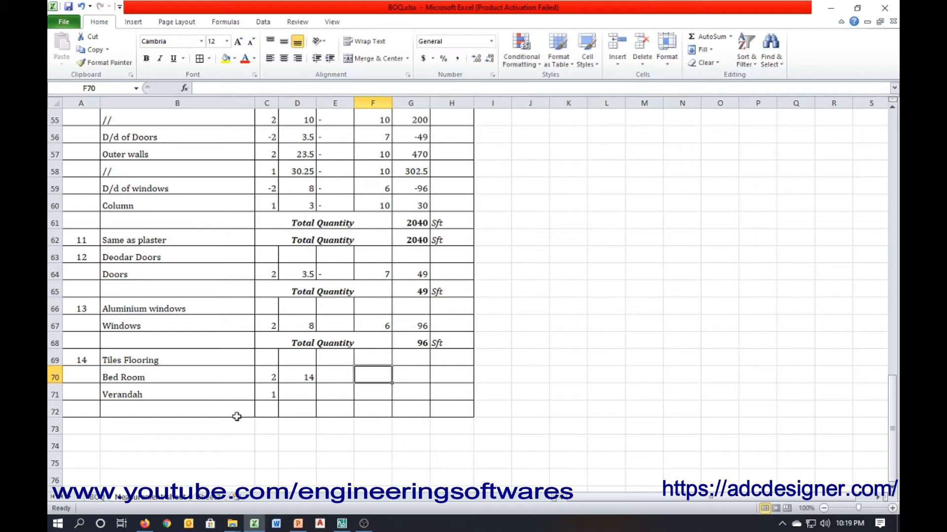
pyautogui.write('12')
pyautogui.press('Return')
pyautogui.press('Left')
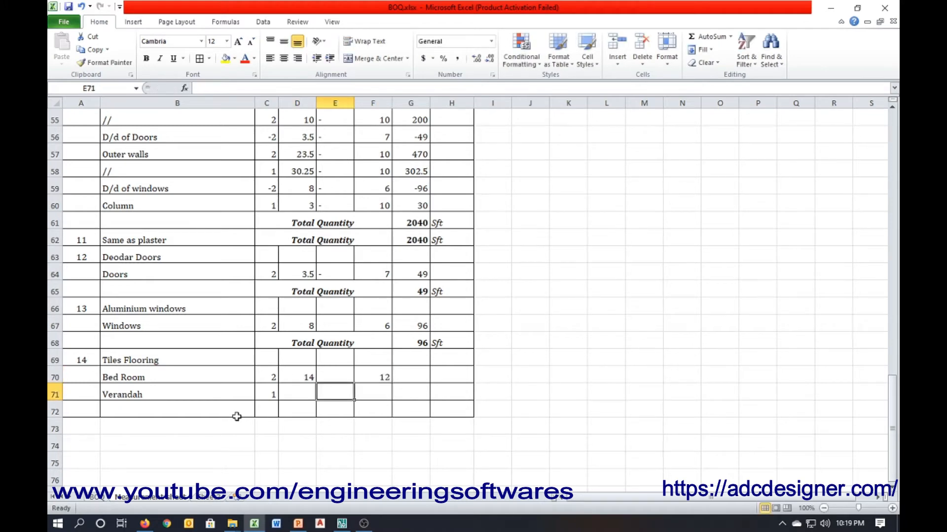
# Step: Calculate the Bed Room quantity in G70 with a PRODUCT formula over C70:F70 and fill it down to G71
pyautogui.press('Right')
pyautogui.press('Right')
pyautogui.press('Up')
pyautogui.write('=')
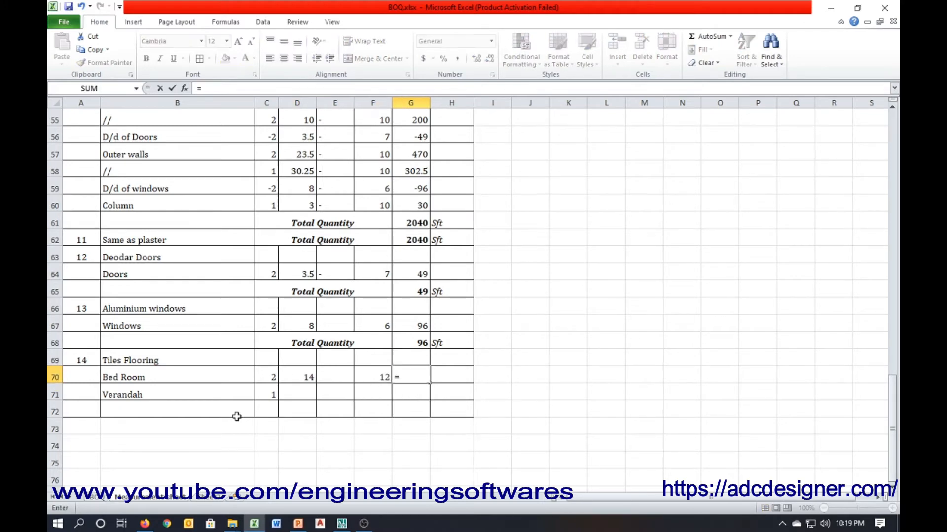
pyautogui.write('product')
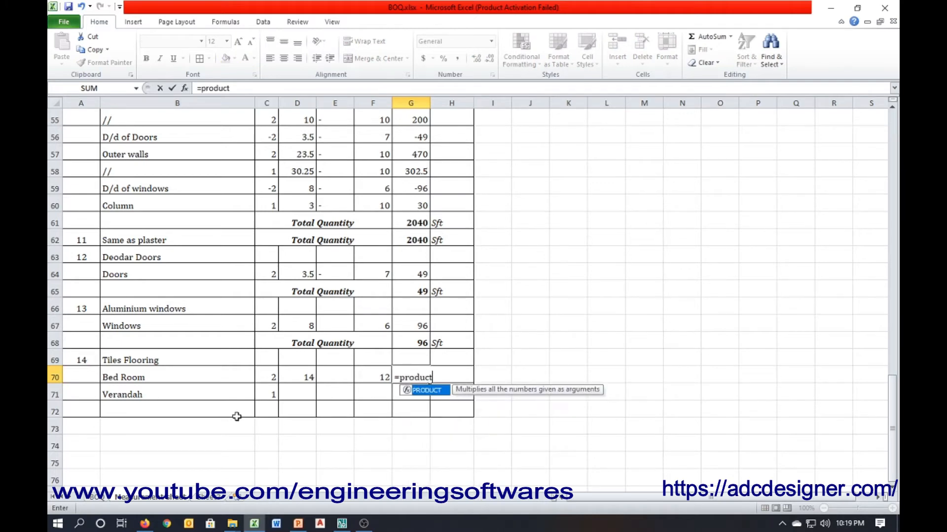
pyautogui.write('(')
pyautogui.press('Left')
pyautogui.hotkey('shift', 'Left')
pyautogui.hotkey('shift', 'Left')
pyautogui.hotkey('shift', 'Left')
pyautogui.write(')')
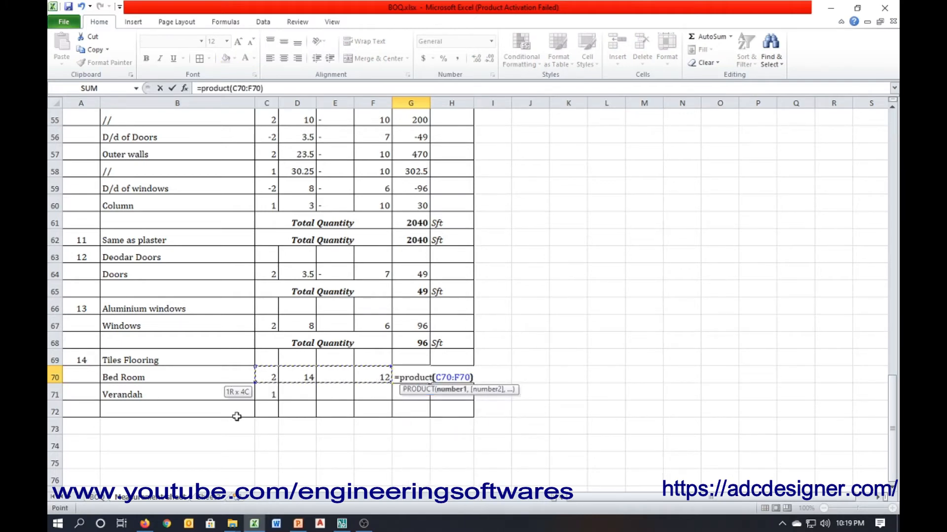
pyautogui.press('Return')
pyautogui.hotkey('ctrl', 'd')
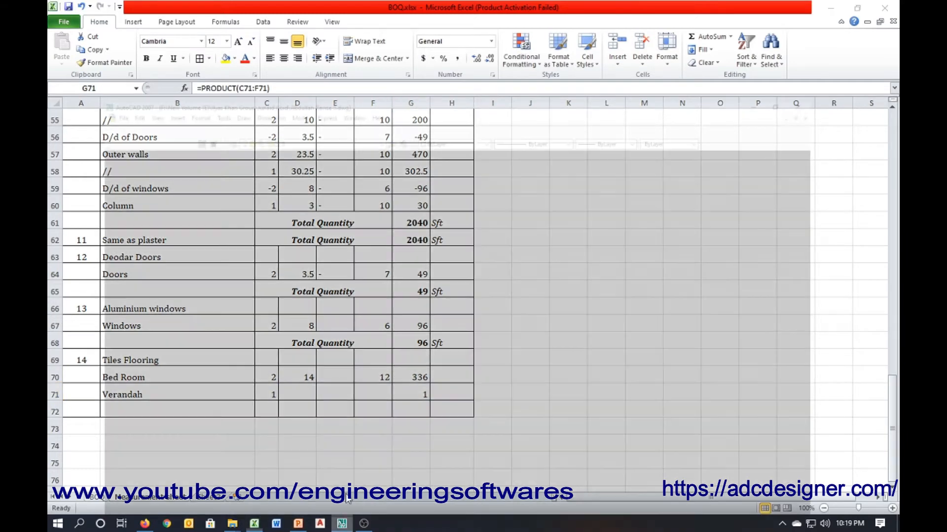
# Step: Check the verandah dimensions on the AutoCAD floor plan and enter 28.75 in D71 and 10 in F71 of the Excel sheet
pyautogui.click(341, 524)
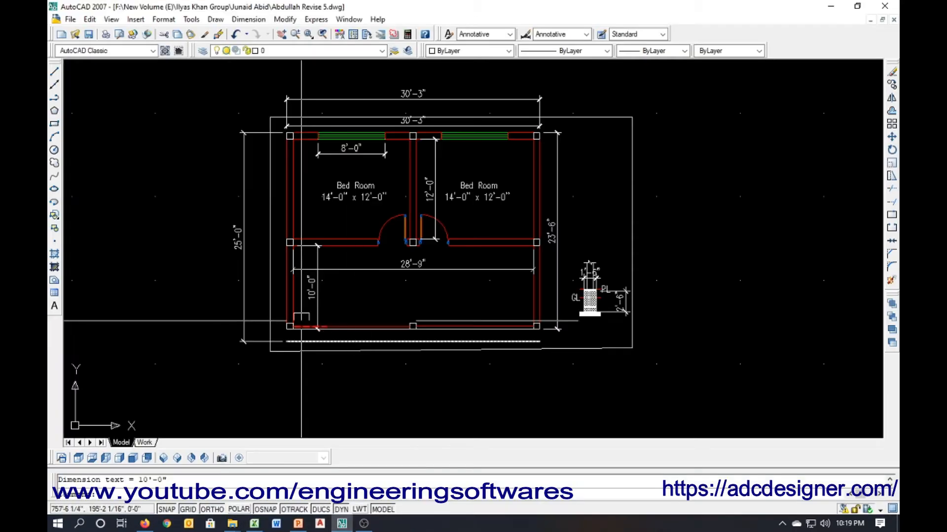
pyautogui.scroll(2, 416, 280)
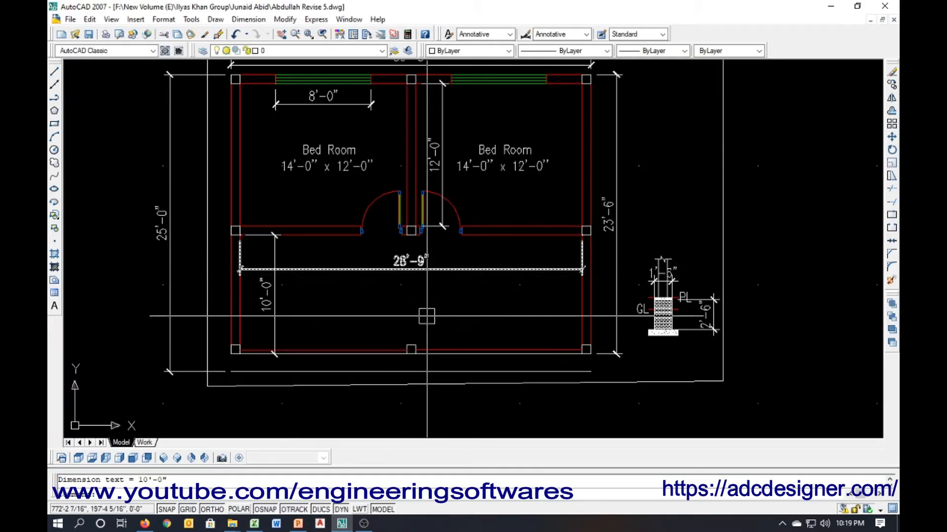
pyautogui.click(342, 524)
pyautogui.click(306, 392)
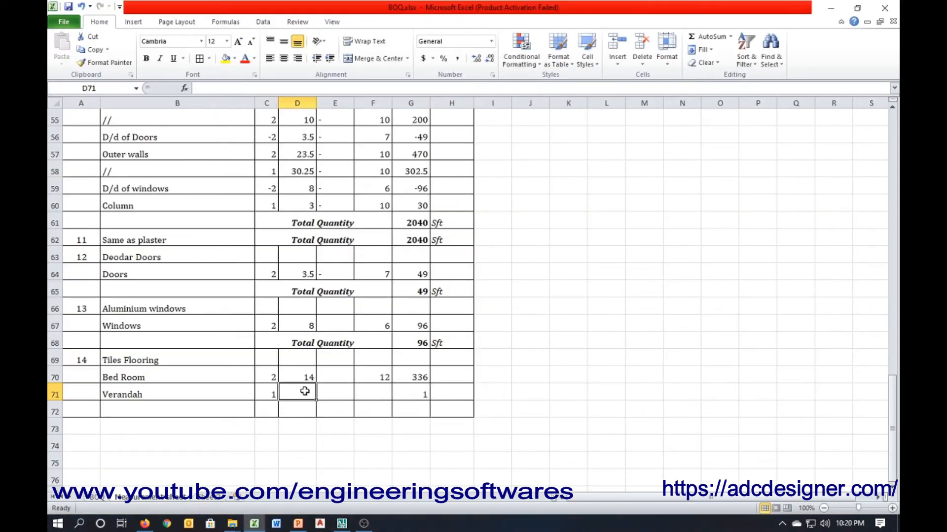
pyautogui.write('28.')
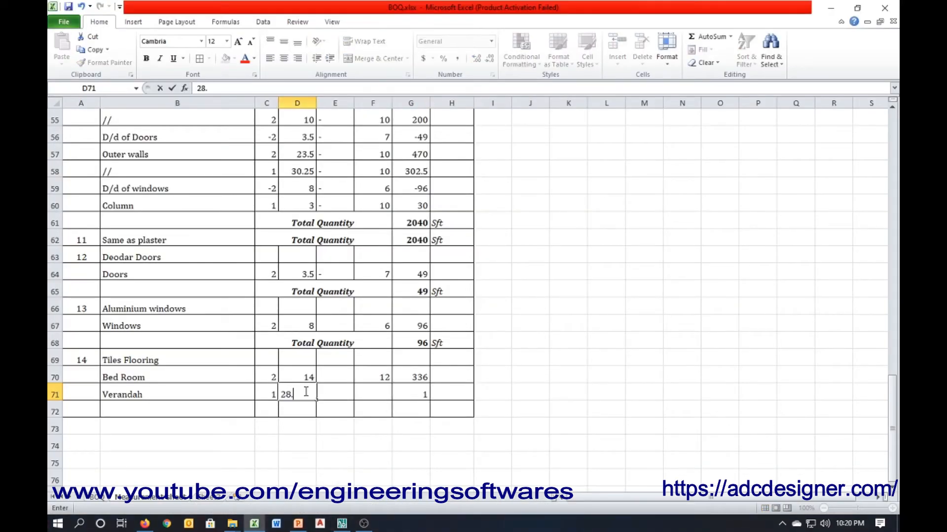
pyautogui.press('Tab')
pyautogui.press('Tab')
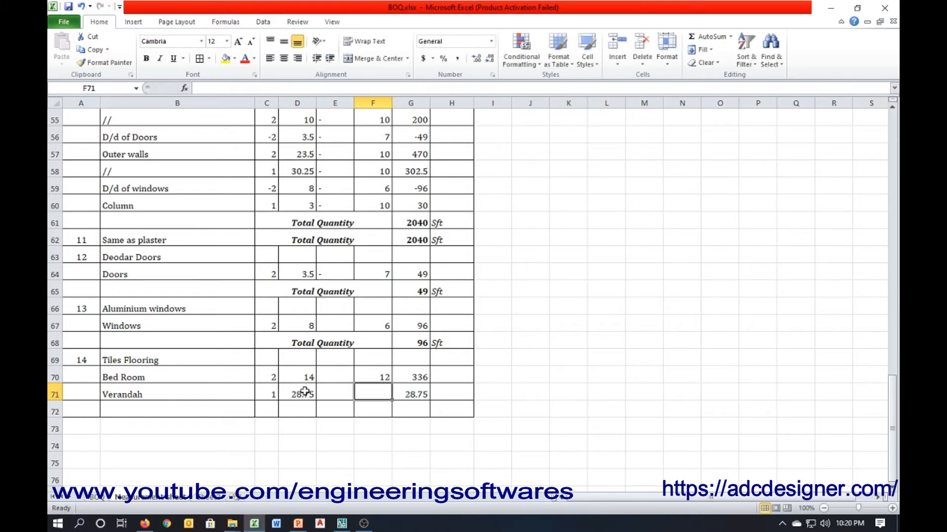
pyautogui.write('10')
pyautogui.press('Return')
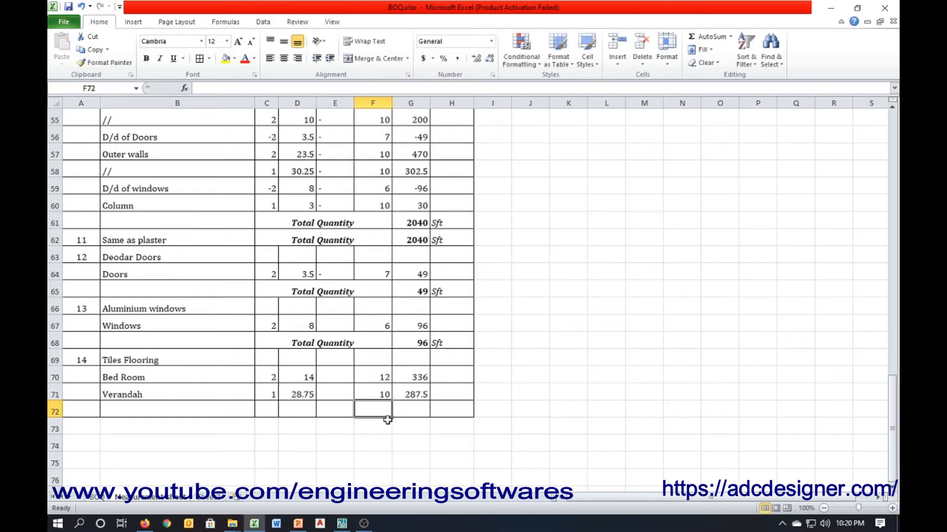
# Step: Total the Tiles Flooring quantities G70:G71 in G72 with a SUM formula and make the total bold
pyautogui.click(422, 414)
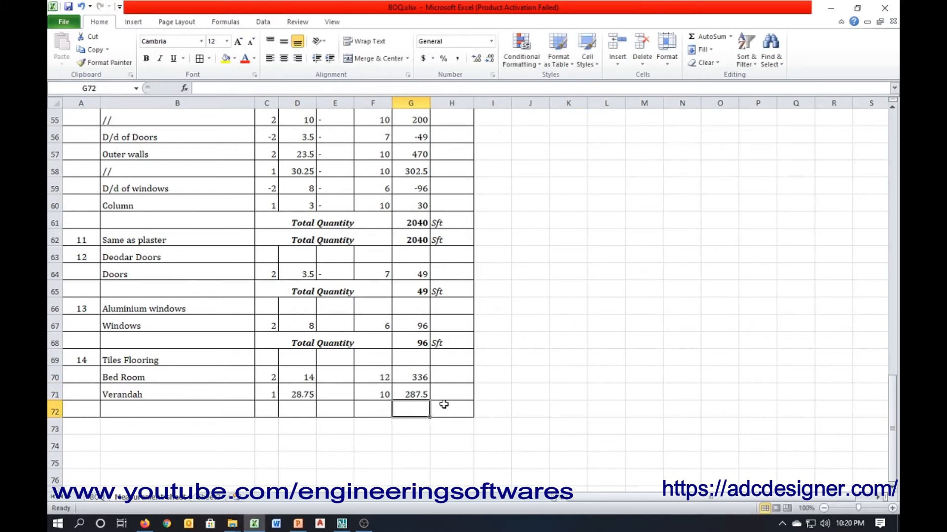
pyautogui.click(707, 37)
pyautogui.click(708, 36)
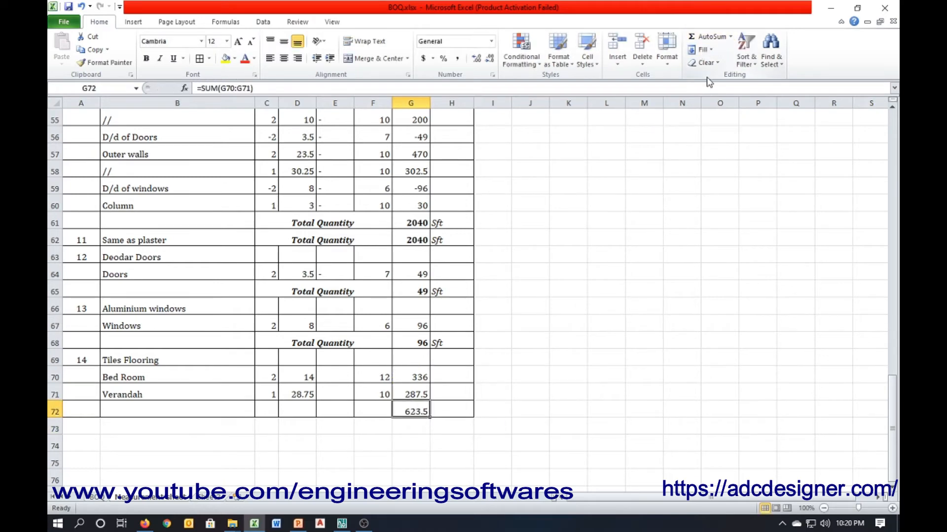
pyautogui.hotkey('ctrl', 'b')
# Step: Copy the Total Quantity label from row 68 to C72 and enter the unit Sft in H72
pyautogui.click(319, 338)
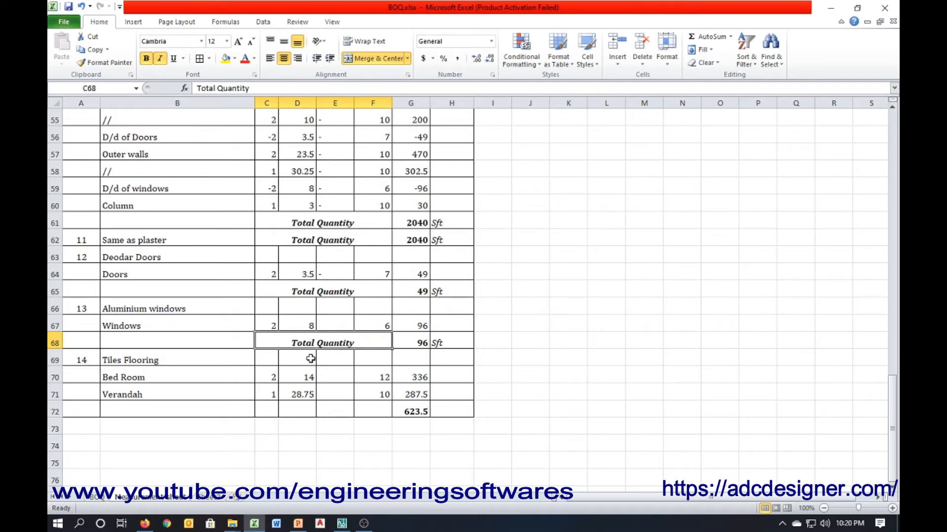
pyautogui.hotkey('ctrl', 'c')
pyautogui.click(272, 409)
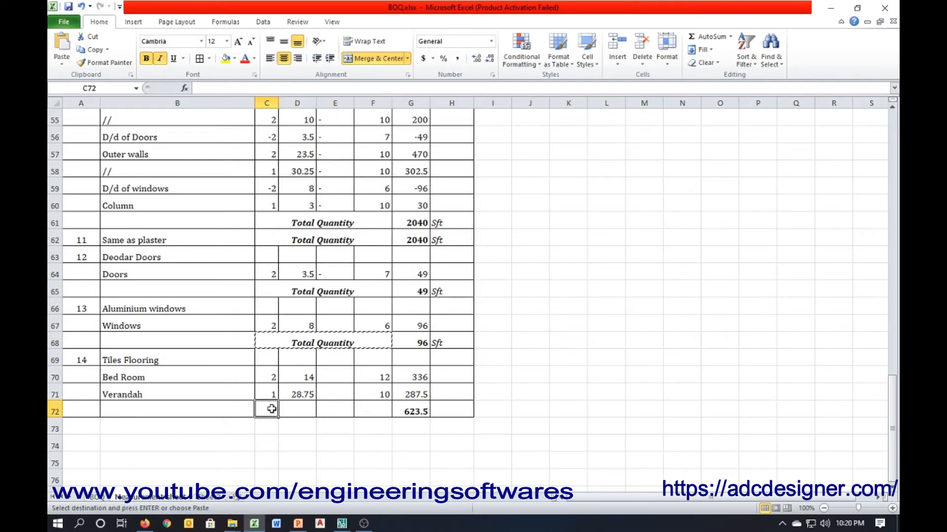
pyautogui.hotkey('ctrl', 'v')
pyautogui.press('Escape')
pyautogui.click(452, 408)
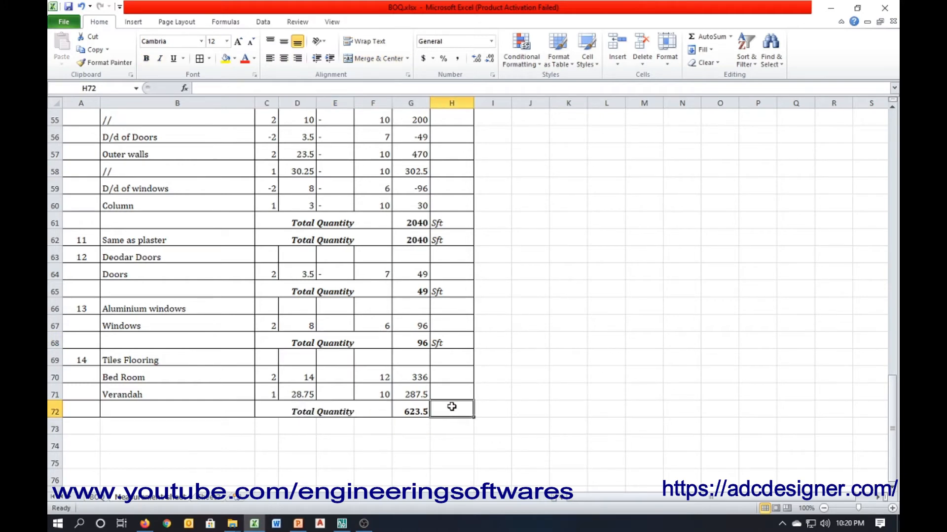
pyautogui.write('Sft')
# Step: Italicize the total quantity values in G72, G68, G61:G62 and G65
pyautogui.click(418, 410)
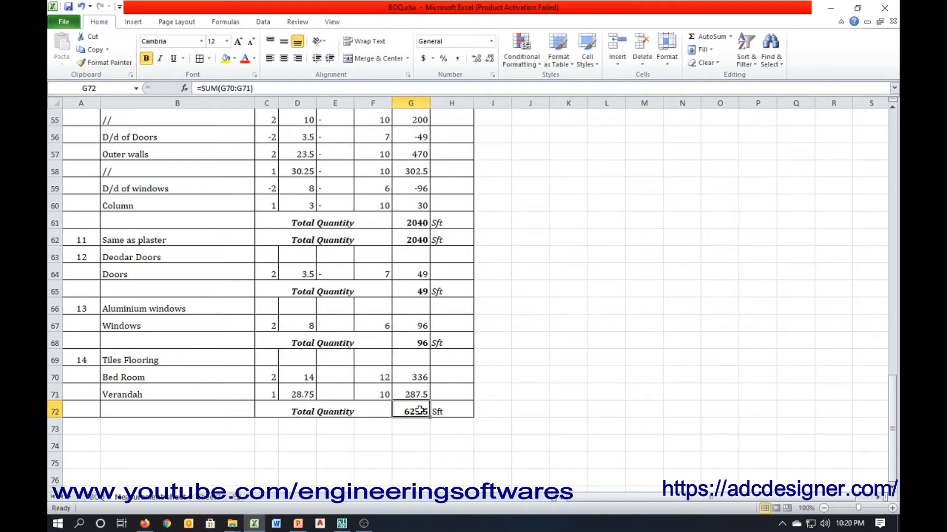
pyautogui.hotkey('ctrl', 'i')
pyautogui.click(424, 344)
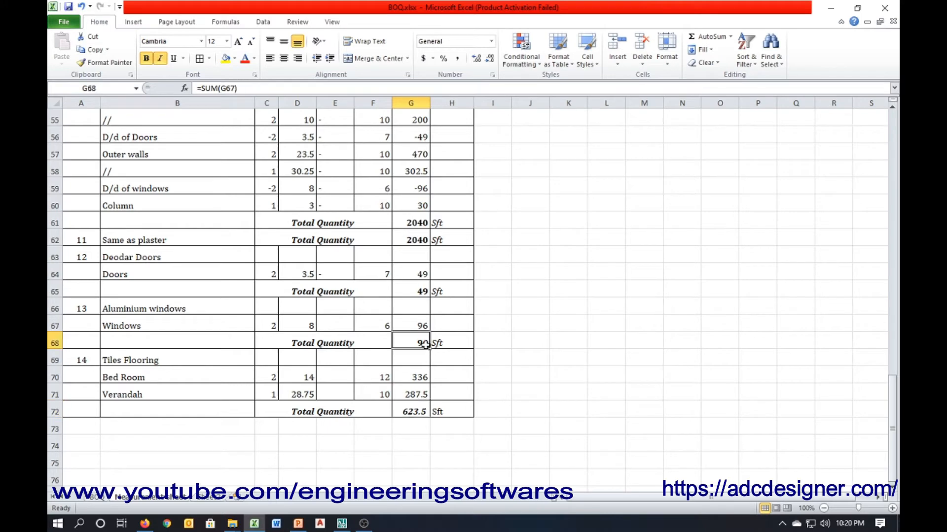
pyautogui.hotkey('ctrl', 'i')
pyautogui.moveTo(419, 223); pyautogui.dragTo(419, 237)
pyautogui.hotkey('ctrl', 'i')
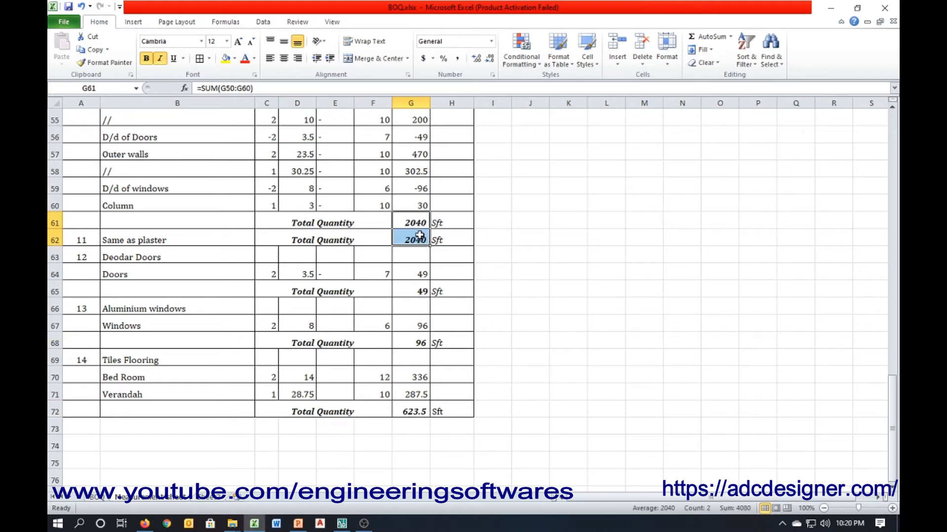
pyautogui.click(420, 290)
pyautogui.hotkey('ctrl', 'i')
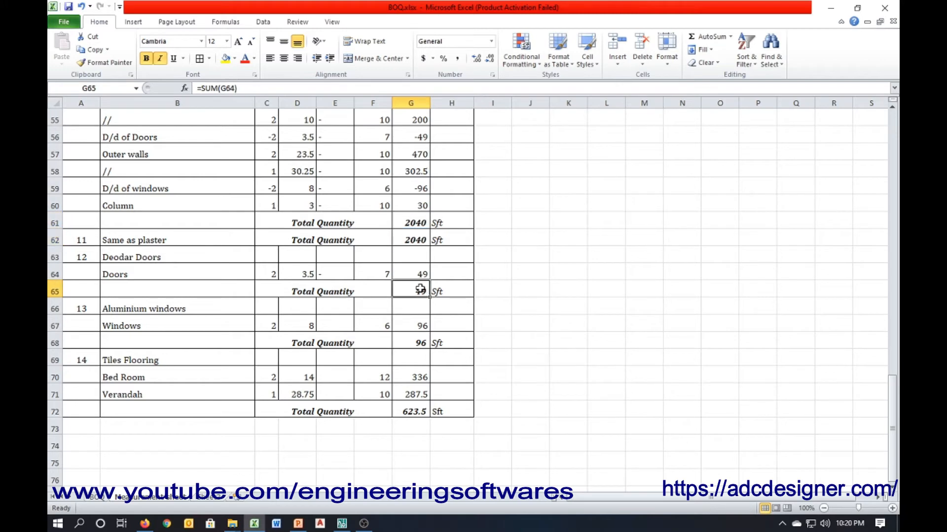
# Step: Copy the whole Tiles Flooring block A69:H72
pyautogui.click(476, 392)
pyautogui.moveTo(86, 360); pyautogui.dragTo(437, 413)
pyautogui.hotkey('ctrl', 'c')
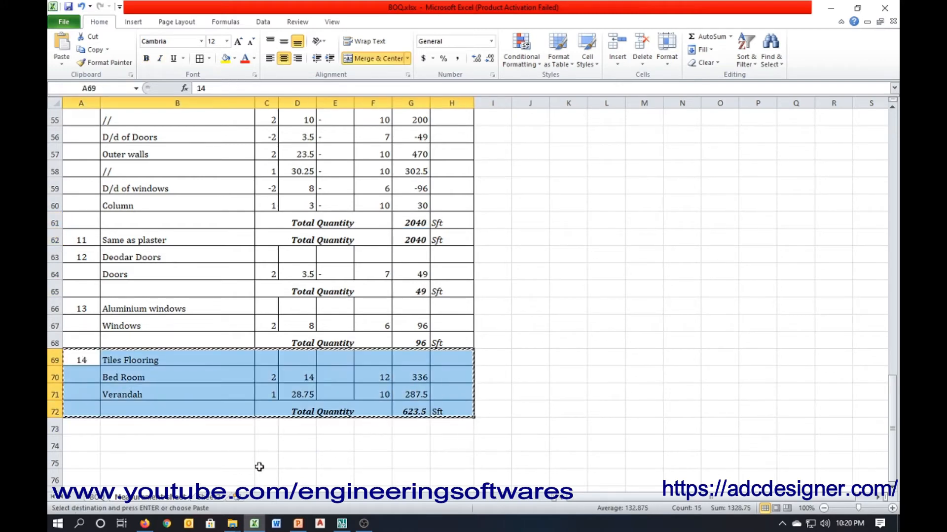
# Step: Paste the copied Tiles Flooring block into the rows directly below it, starting at cell A73
pyautogui.click(96, 428)
pyautogui.hotkey('ctrl', 'v')
pyautogui.scroll(-1, 280, 342)
pyautogui.press('Escape')
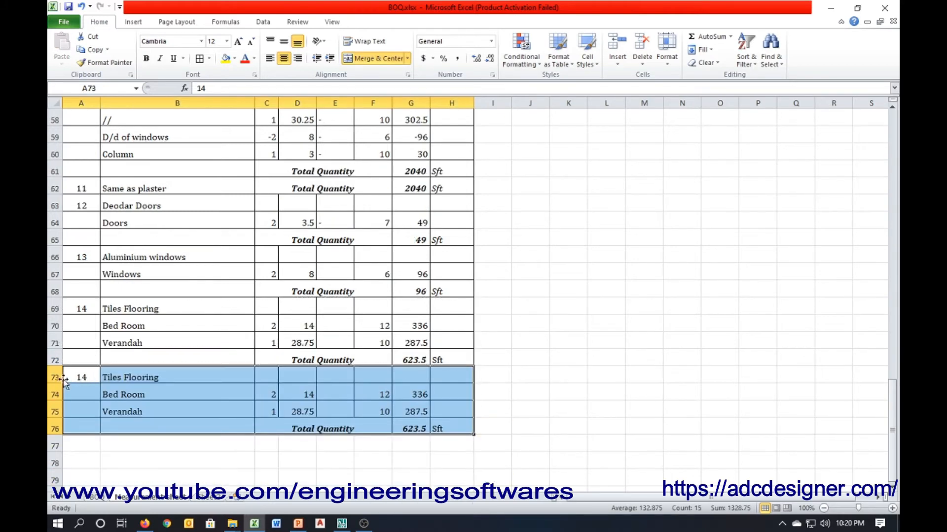
# Step: Renumber the pasted block as item 15 and retitle it "Gypsum 2x2 false ceiling"
pyautogui.click(85, 374)
pyautogui.write('15')
pyautogui.click(139, 378)
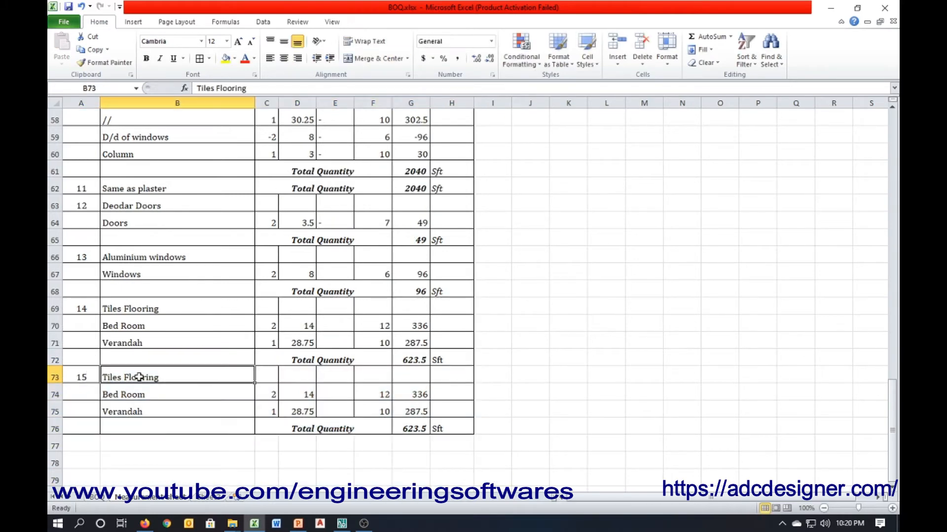
pyautogui.write('Gypsum 2x2')
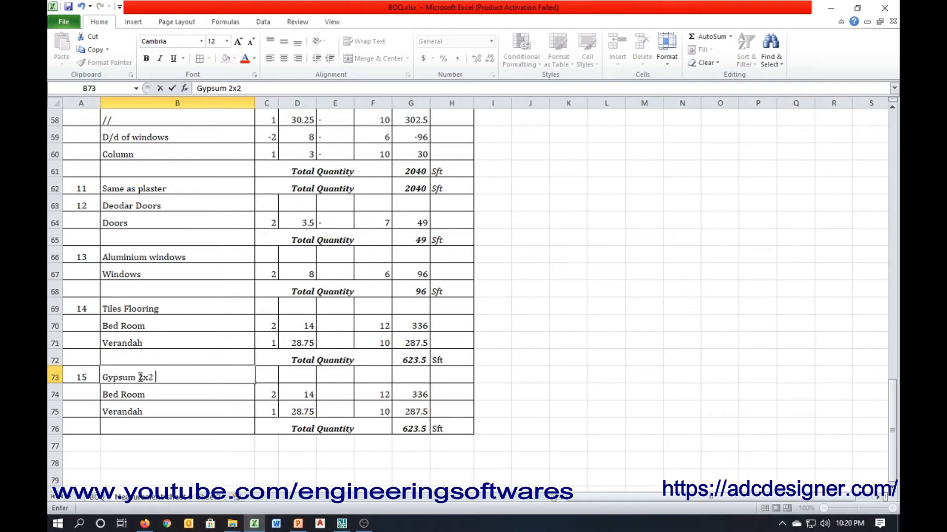
pyautogui.write('false ceiling')
pyautogui.press('Return')
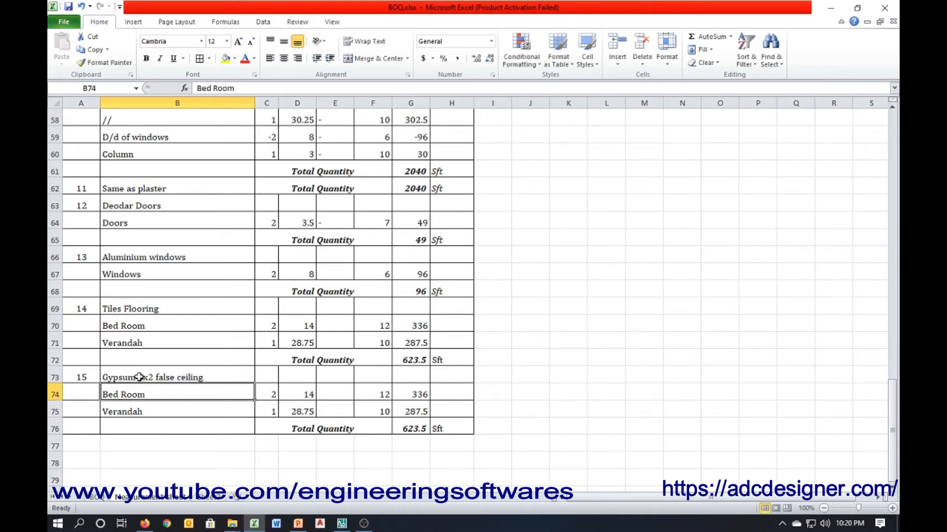
pyautogui.click(310, 422)
pyautogui.click(443, 424)
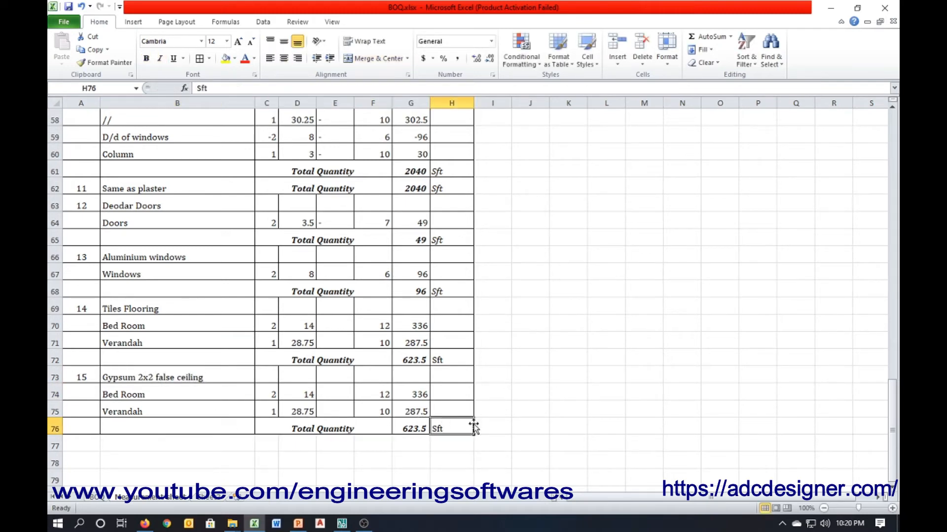
# Step: Check the work item list in the PowerPoint slide and add item 16, "Lights", in row 77 of the Excel measurement sheet
pyautogui.scroll(-2, 237, 273)
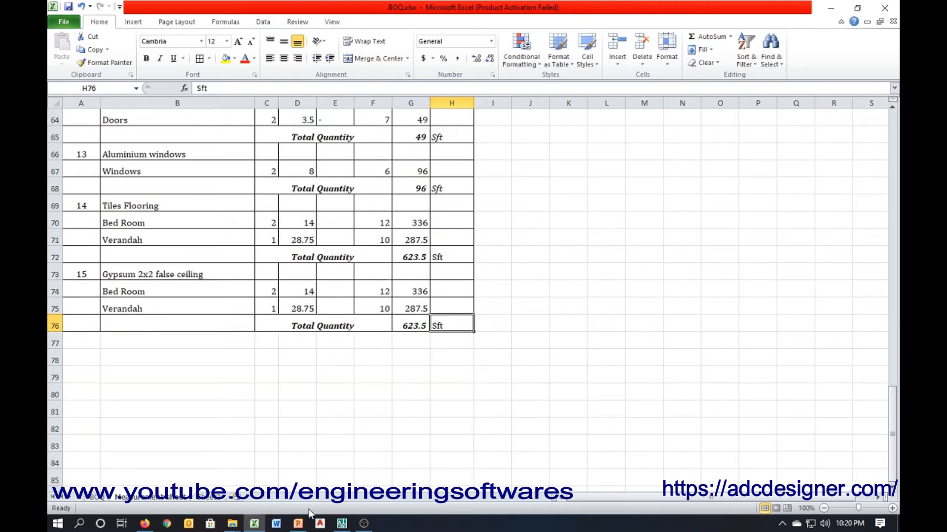
pyautogui.click(303, 525)
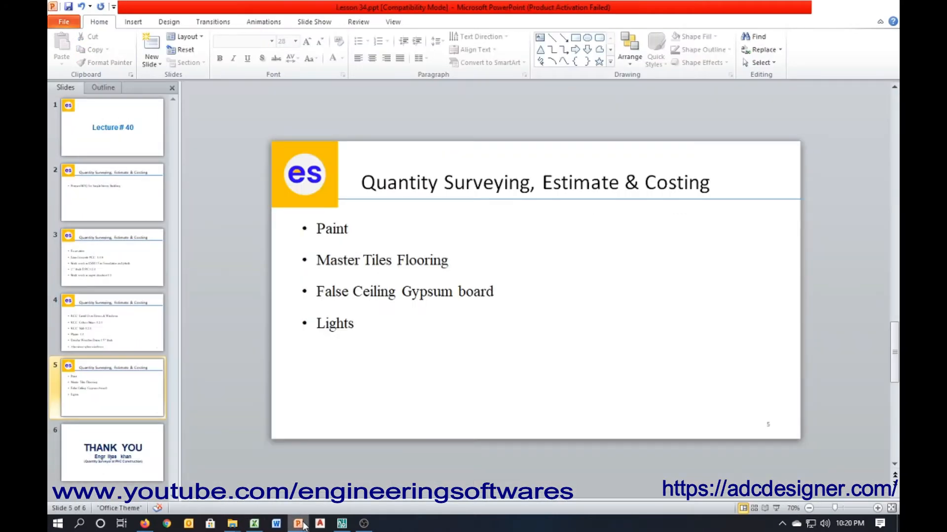
pyautogui.click(303, 525)
pyautogui.click(89, 341)
pyautogui.write('16')
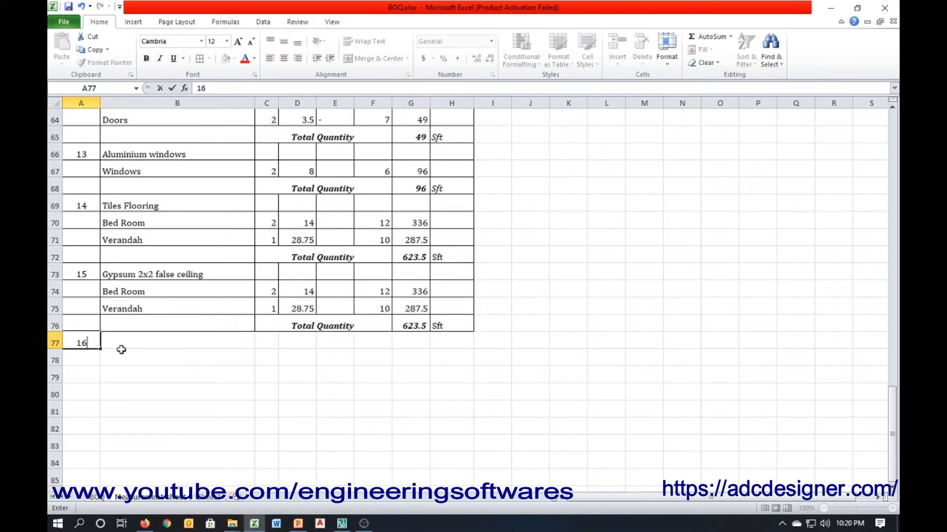
pyautogui.click(121, 349)
pyautogui.write('Lig')
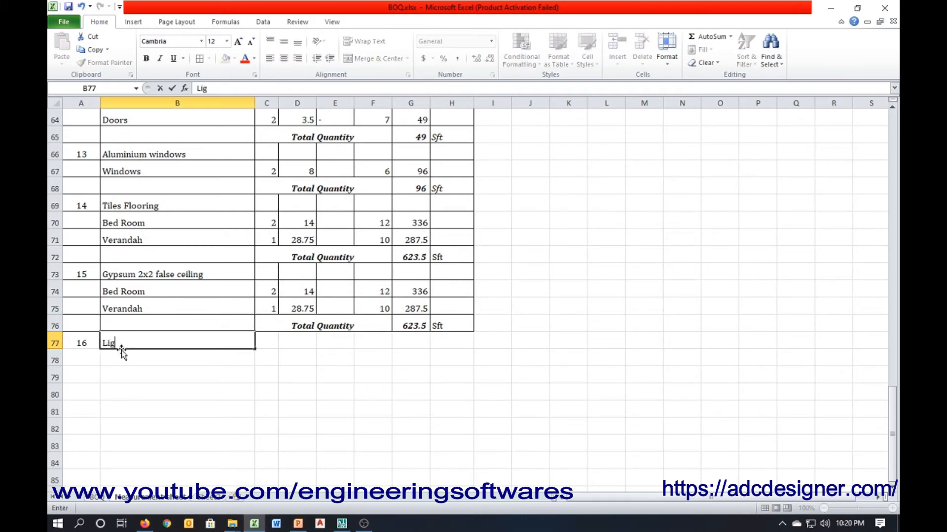
pyautogui.write('hts')
pyautogui.press('Return')
pyautogui.click(121, 349)
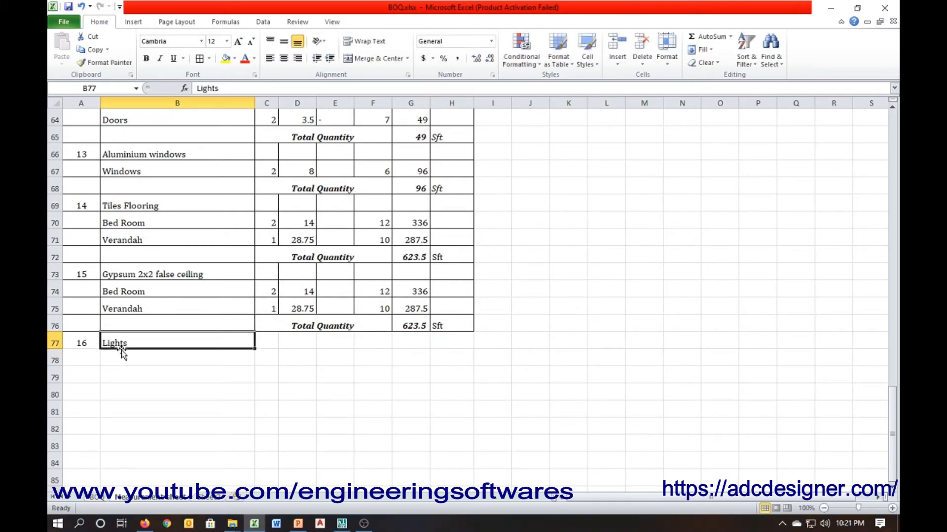
# Step: Apply cell borders to the Lights row across columns A to H
pyautogui.moveTo(91, 341); pyautogui.dragTo(435, 241)
pyautogui.click(199, 59)
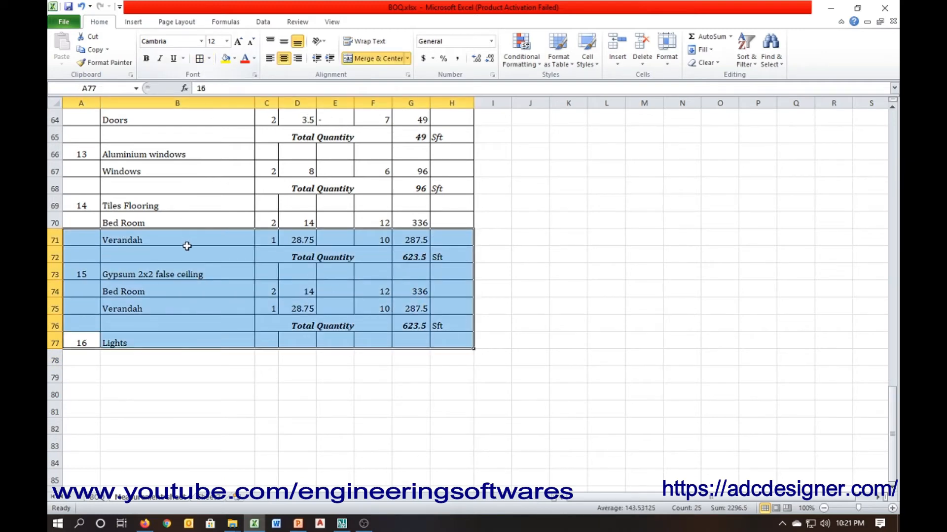
pyautogui.click(184, 255)
pyautogui.click(130, 341)
# Step: Consult the floor plan in AutoCAD and enter 16 in both C77 and G77 of the Excel Lights row
pyautogui.click(267, 342)
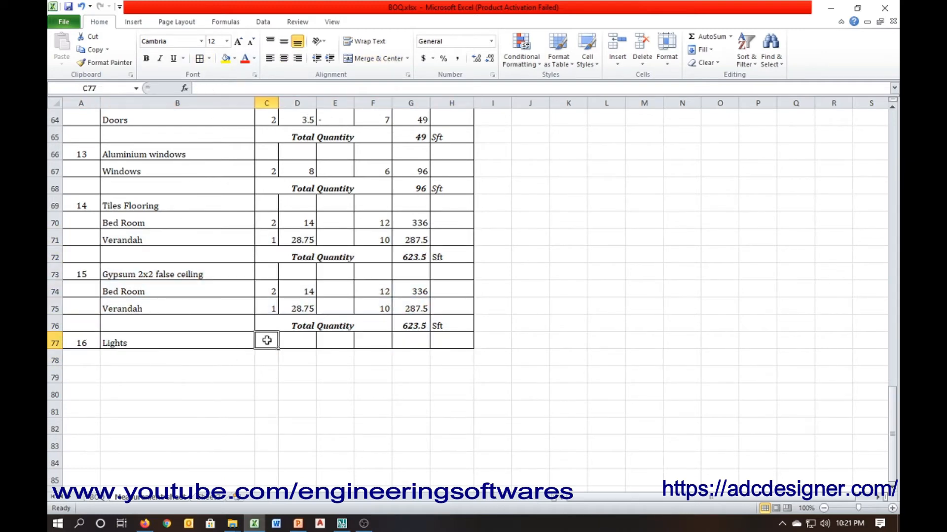
pyautogui.click(341, 523)
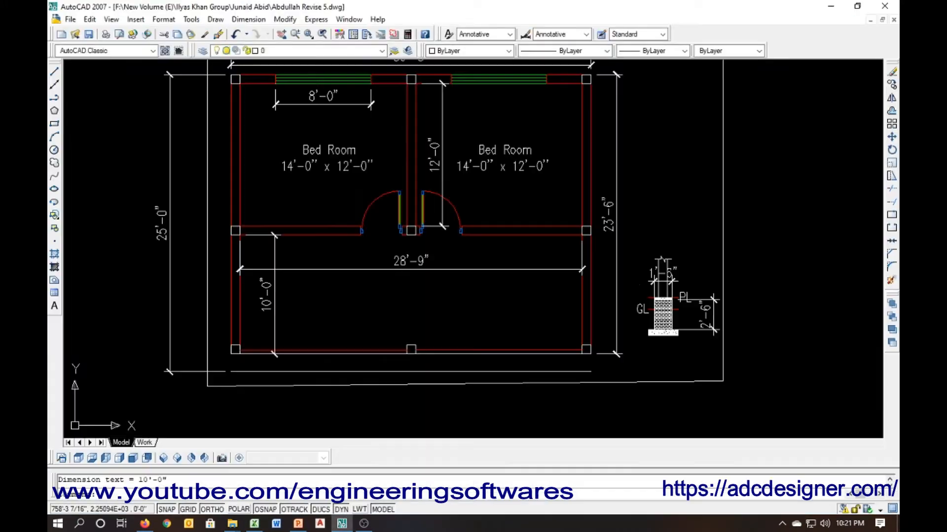
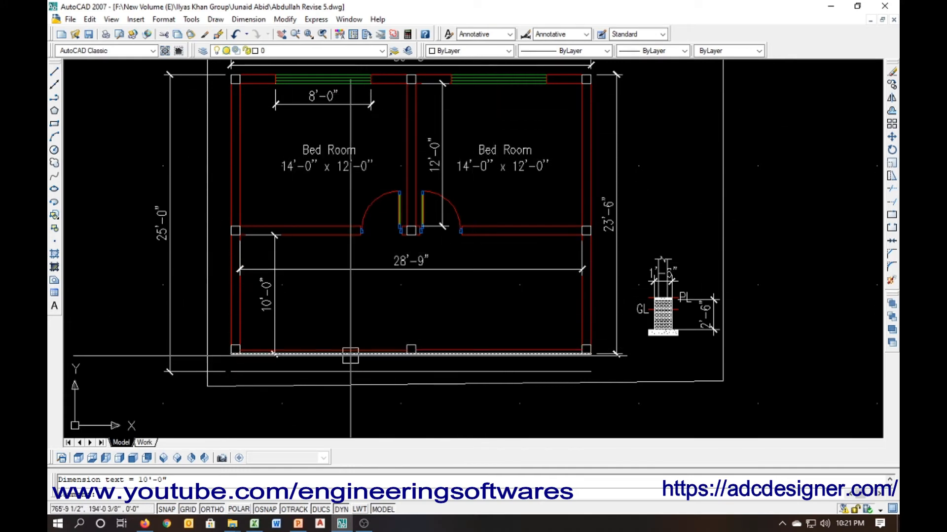
pyautogui.click(256, 522)
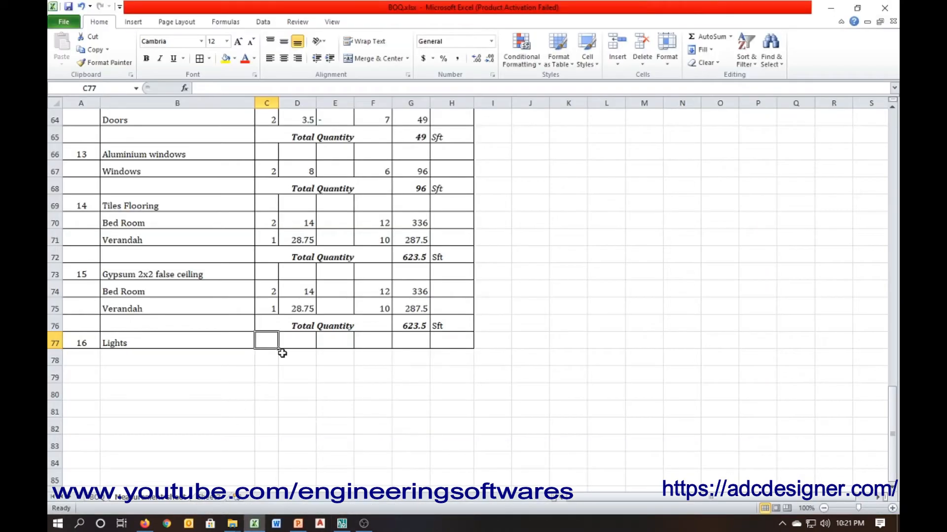
pyautogui.write('16')
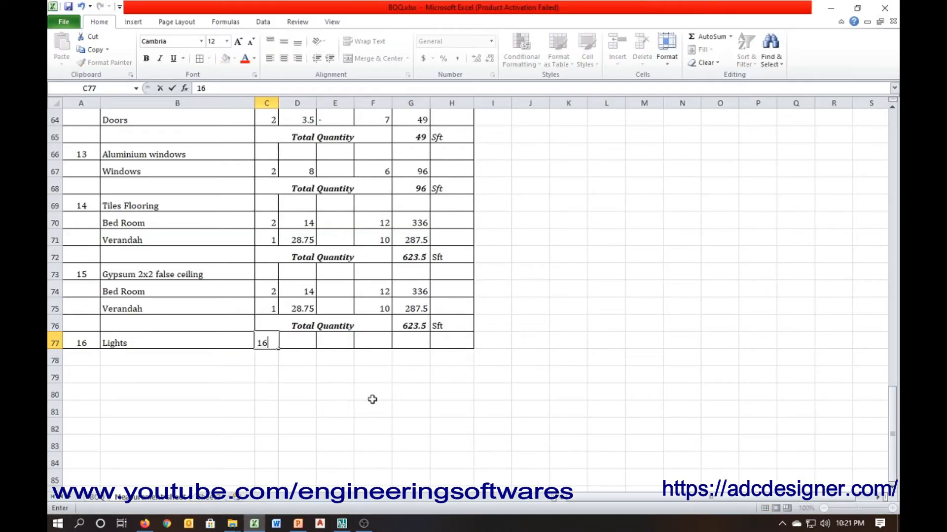
pyautogui.press('Tab')
pyautogui.press('Tab')
pyautogui.press('Tab')
pyautogui.press('Tab')
pyautogui.write('16')
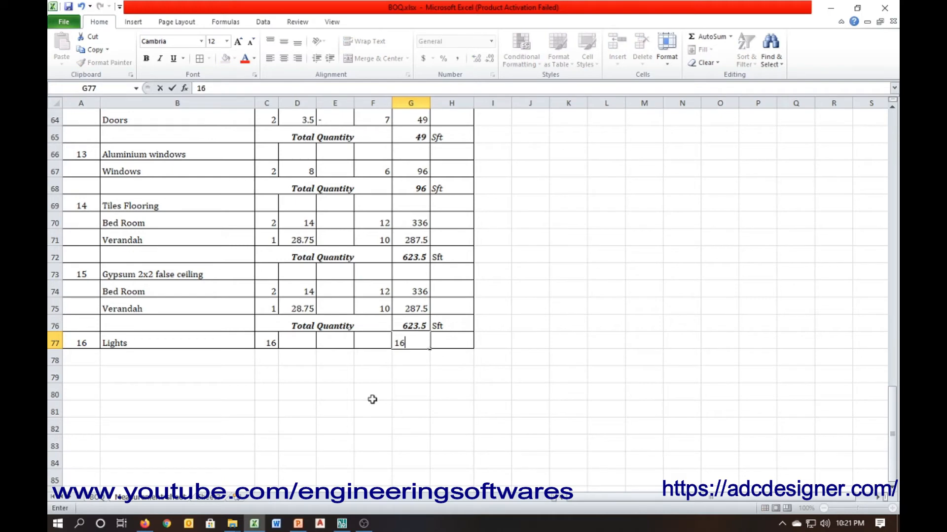
pyautogui.press('Tab')
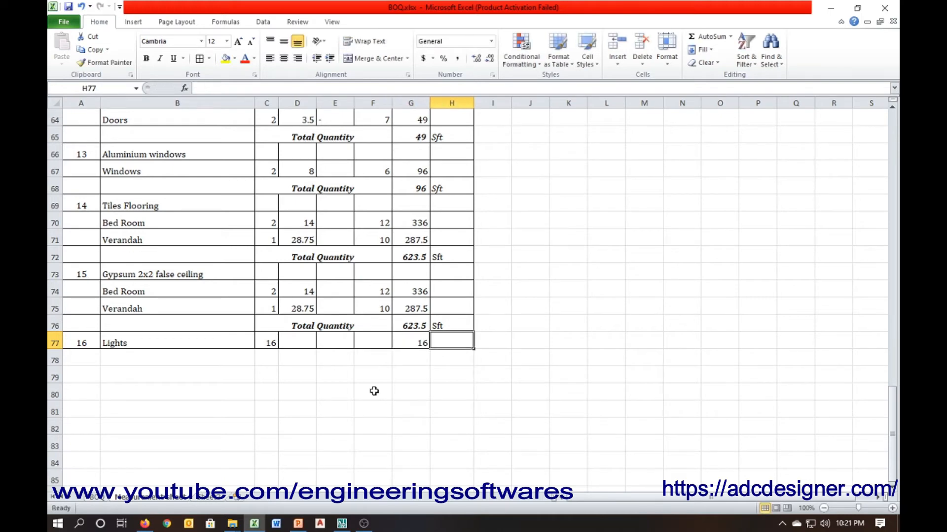
pyautogui.click(339, 397)
# Step: Start a table on the BOQ sheet with the headers S.No, Description and Unit in A3:C3
pyautogui.click(96, 499)
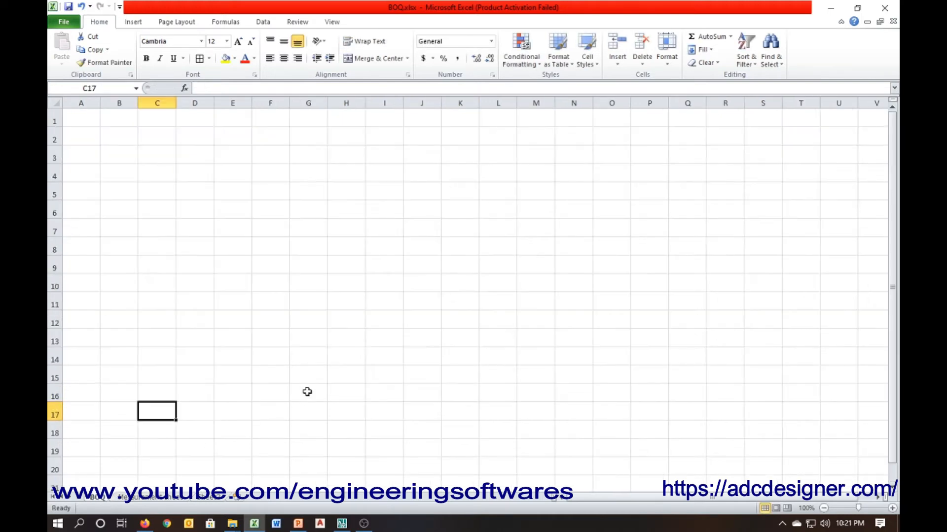
pyautogui.click(94, 156)
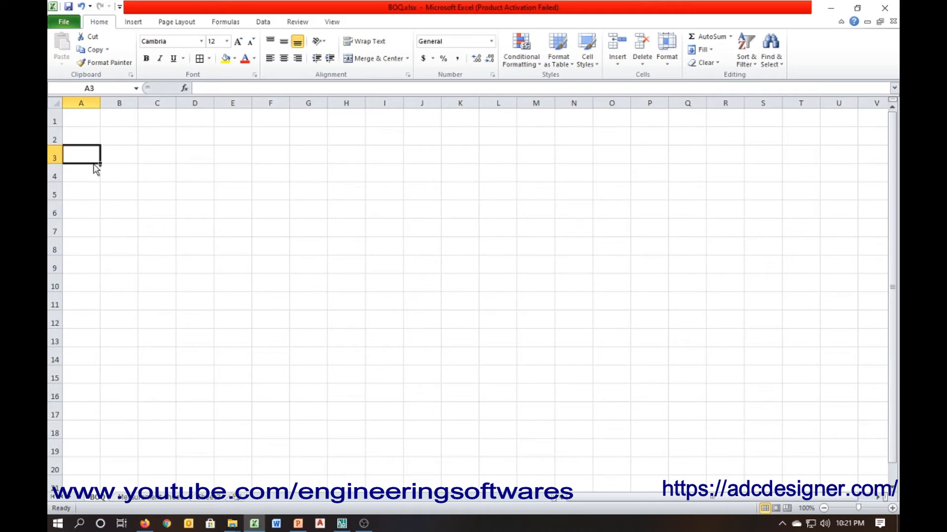
pyautogui.write('S.No')
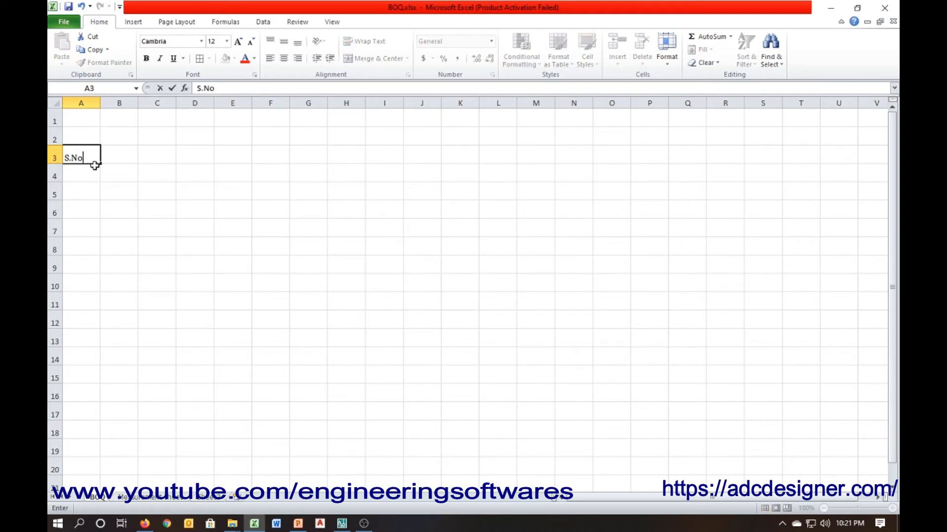
pyautogui.press('Tab')
pyautogui.write('D')
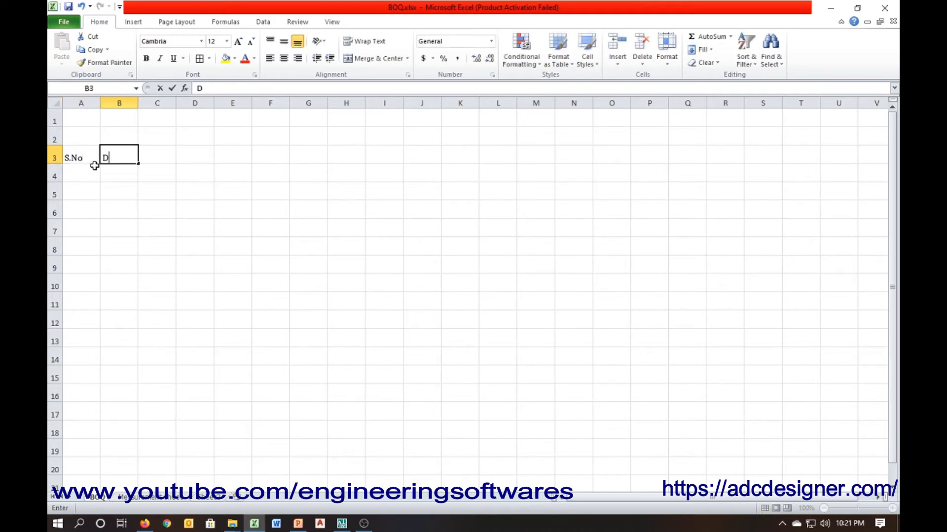
pyautogui.write('escriptio')
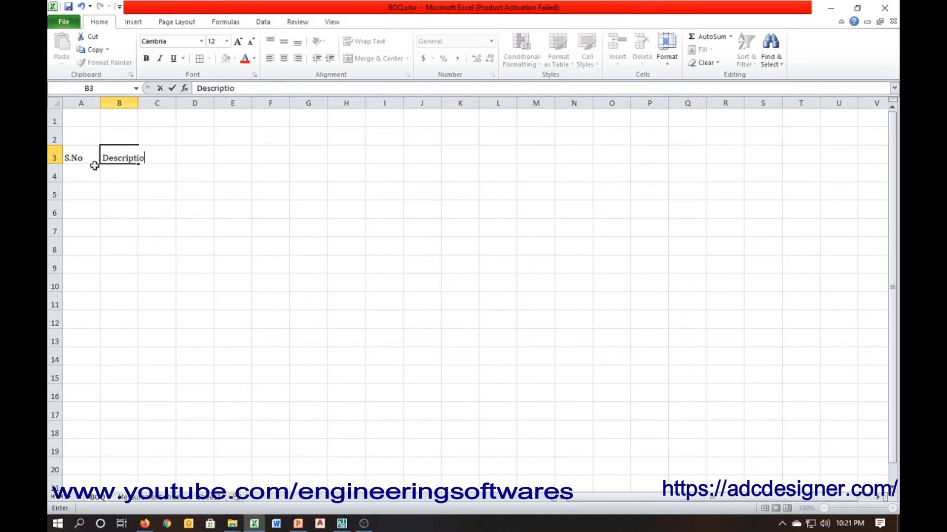
pyautogui.write('n')
pyautogui.press('Tab')
pyautogui.write('U')
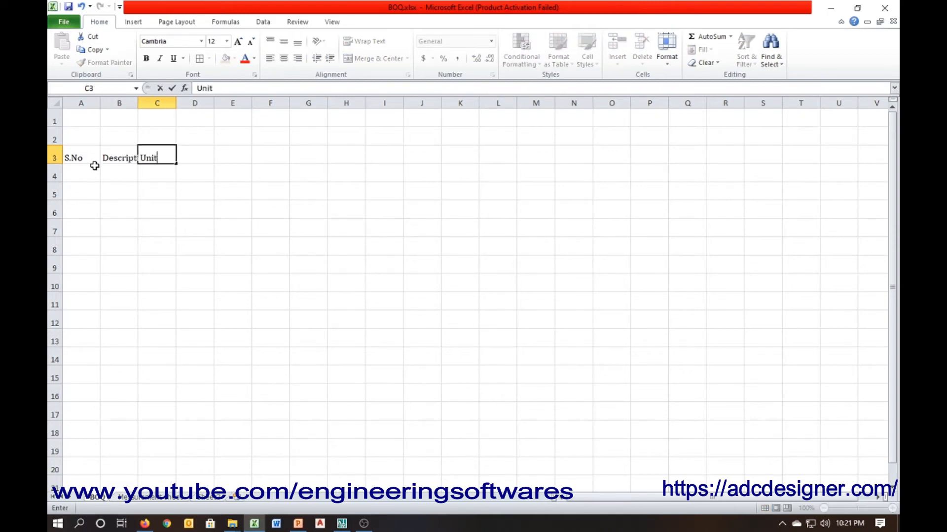
pyautogui.write('nit')
# Step: Add the headers Unit Rate, Quantity and Amount in D3:F3
pyautogui.press('Tab')
pyautogui.write('Unit ')
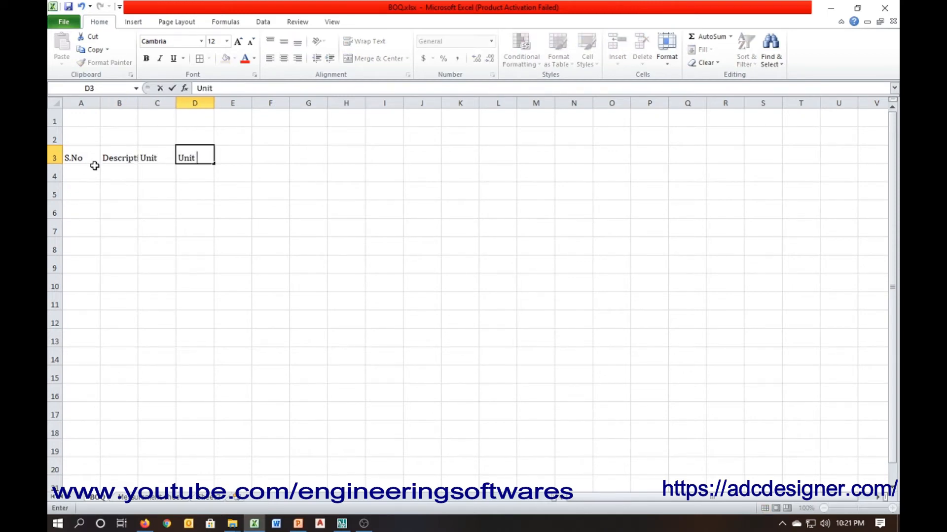
pyautogui.write('Rate')
pyautogui.press('Tab')
pyautogui.write('Qua')
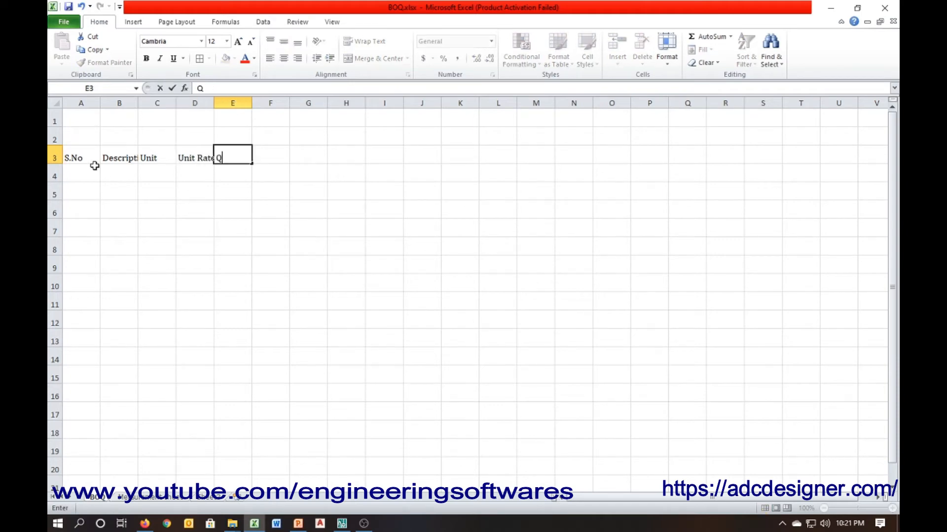
pyautogui.press('Tab')
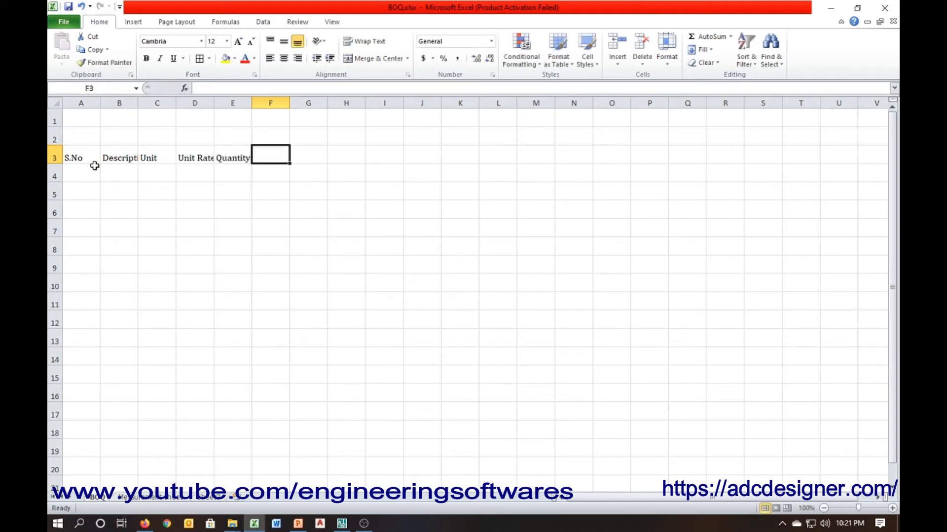
pyautogui.write('Amount')
pyautogui.press('Return')
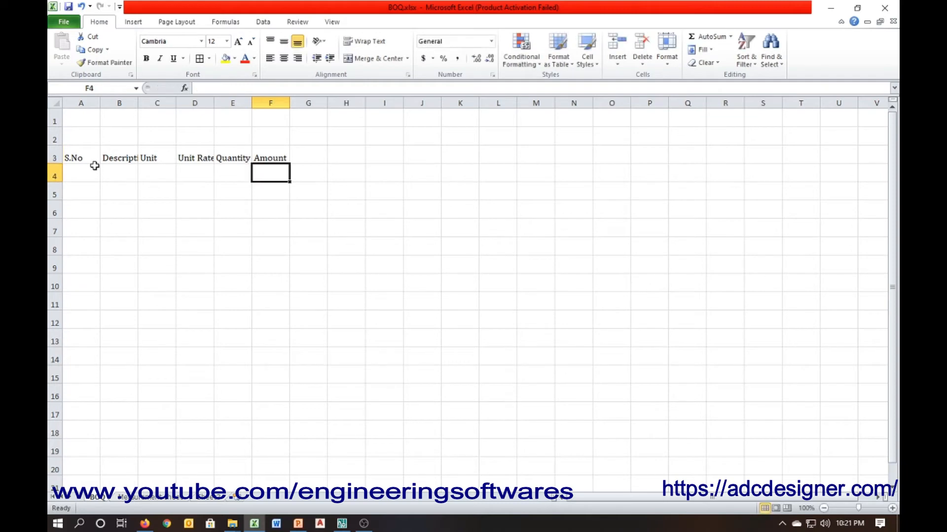
# Step: Auto-fit the Quantity, Description and Unit Rate columns to their header text
pyautogui.click(218, 158)
pyautogui.doubleClick(251, 103)
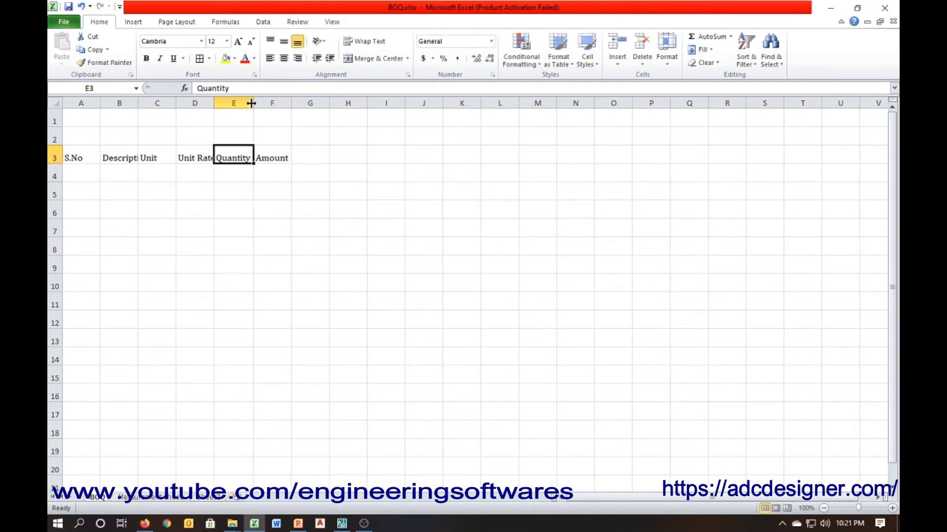
pyautogui.click(131, 120)
pyautogui.doubleClick(139, 102)
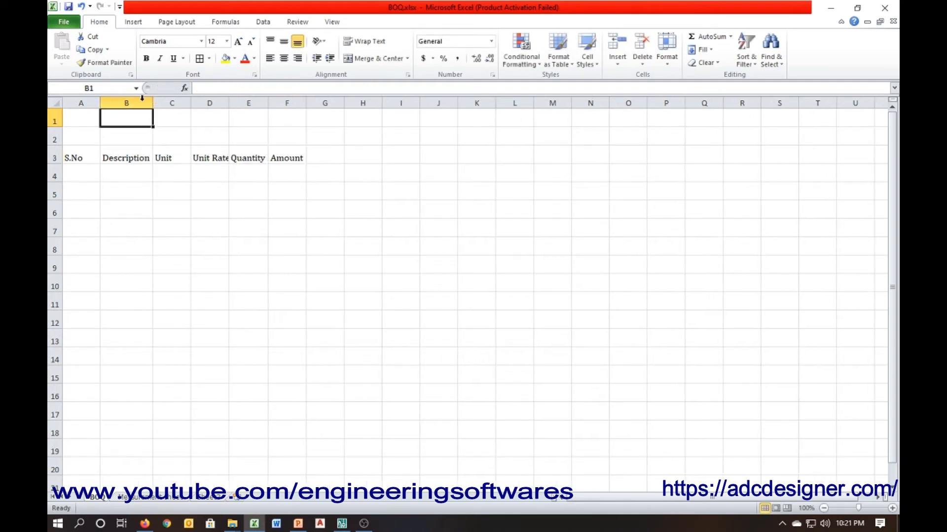
pyautogui.click(213, 156)
pyautogui.doubleClick(229, 103)
# Step: Apply all borders to the table range A3:F15
pyautogui.click(269, 157)
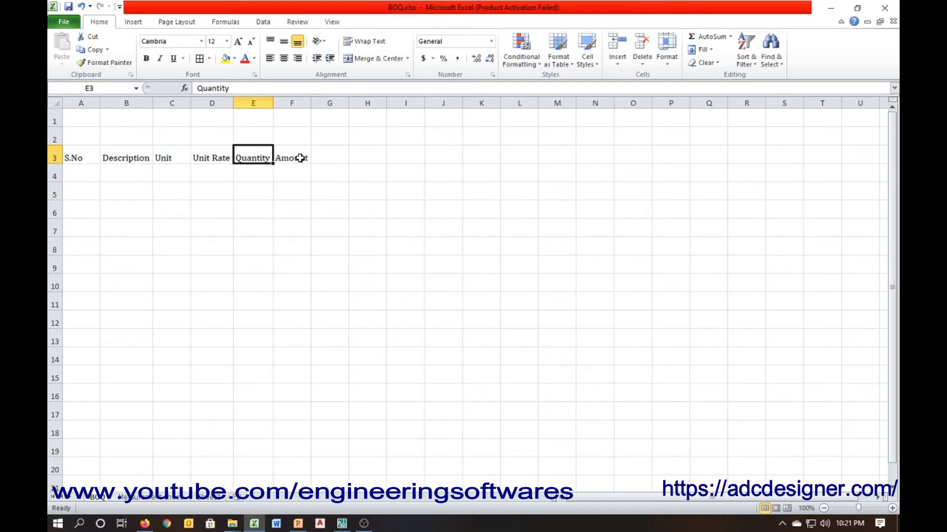
pyautogui.moveTo(300, 158); pyautogui.dragTo(82, 377)
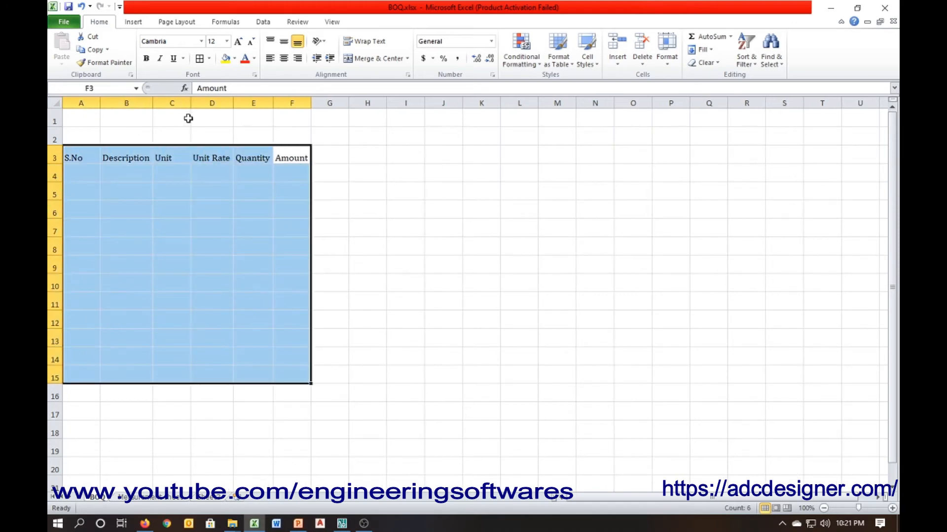
pyautogui.click(200, 59)
# Step: Center the header row A3:F3 horizontally and vertically, and make its text bold and italic
pyautogui.moveTo(71, 158); pyautogui.dragTo(293, 157)
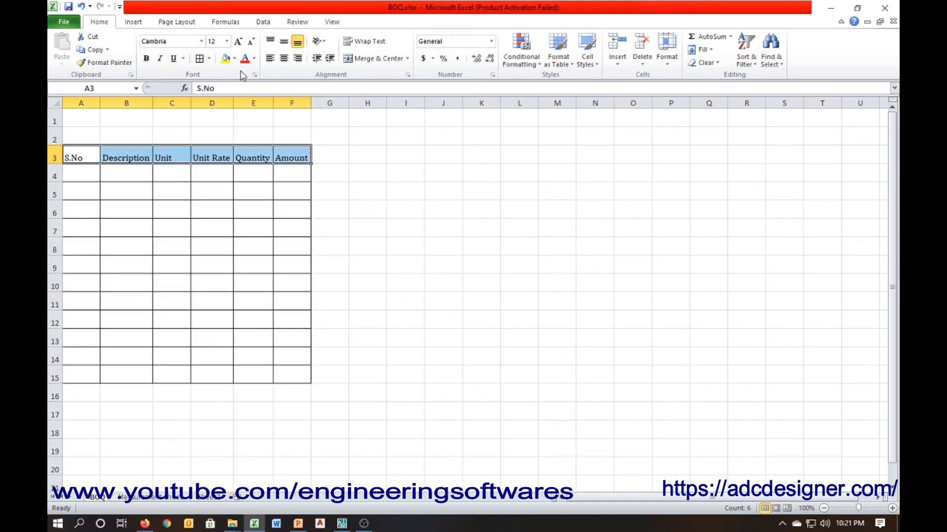
pyautogui.click(283, 58)
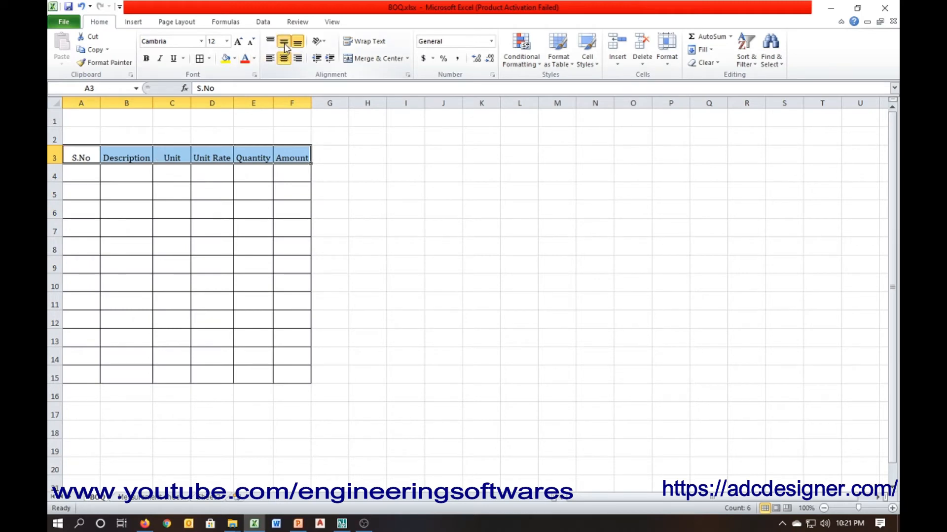
pyautogui.click(284, 41)
pyautogui.click(147, 58)
pyautogui.click(160, 59)
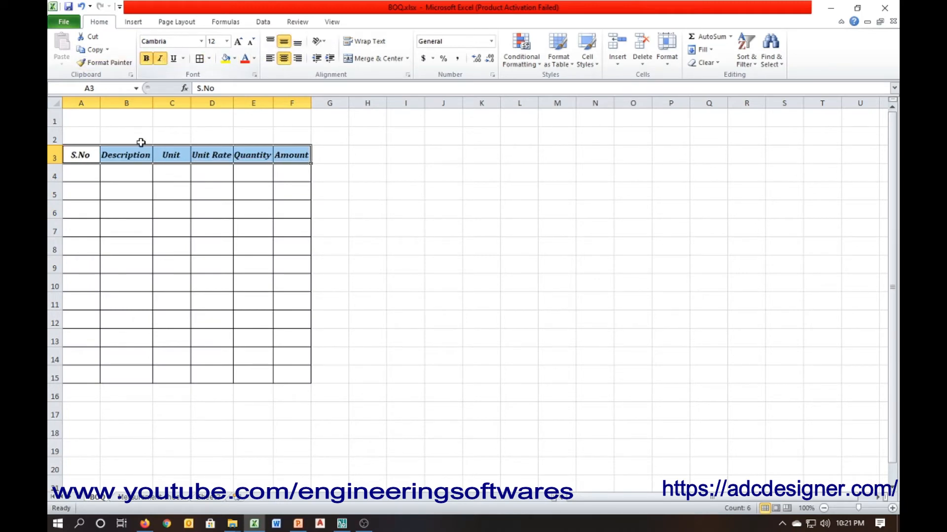
# Step: Widen the Description, Unit Rate, Quantity and Amount columns slightly beyond their header text
pyautogui.moveTo(154, 103); pyautogui.dragTo(165, 103)
pyautogui.click(215, 121)
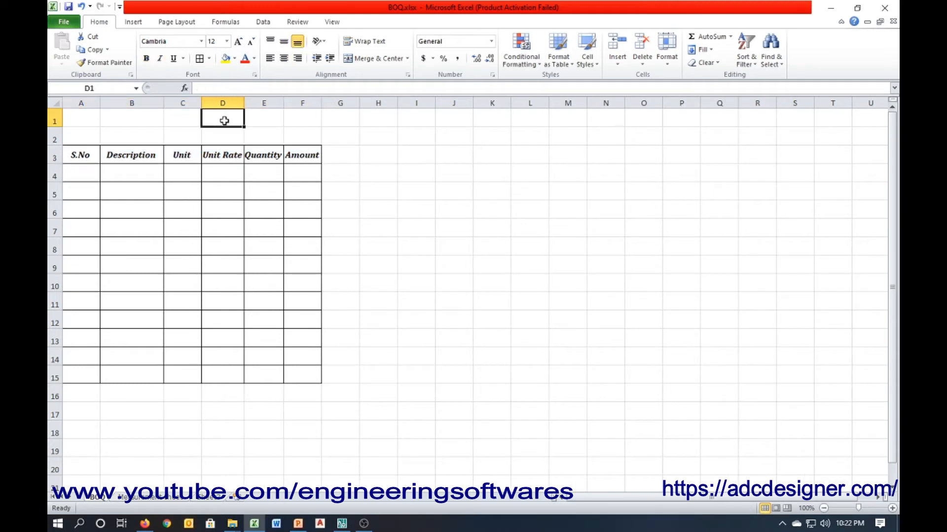
pyautogui.moveTo(245, 103); pyautogui.dragTo(336, 104)
pyautogui.click(277, 121)
pyautogui.click(318, 121)
# Step: Merge and center A2:F2 above the table and enter the title "Bill of Quatity BOQ"
pyautogui.moveTo(89, 138); pyautogui.dragTo(318, 137)
pyautogui.click(364, 62)
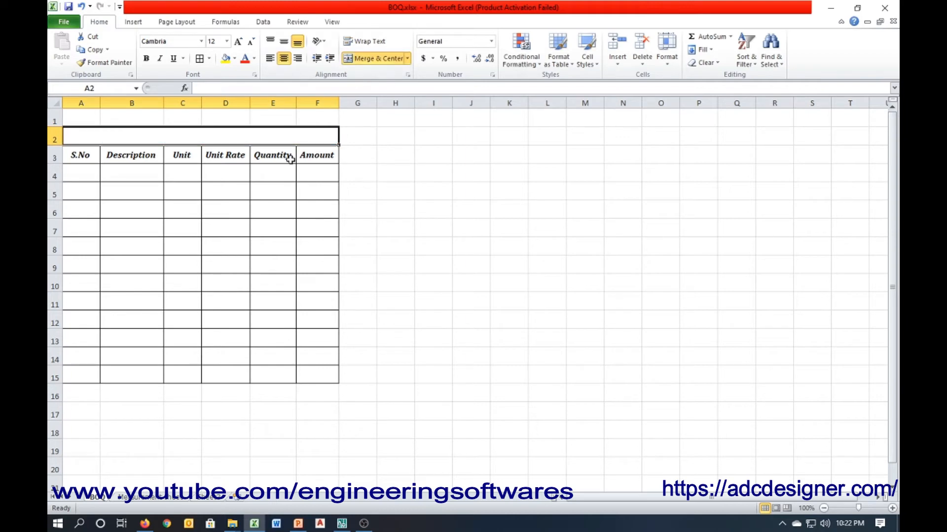
pyautogui.write('Bill')
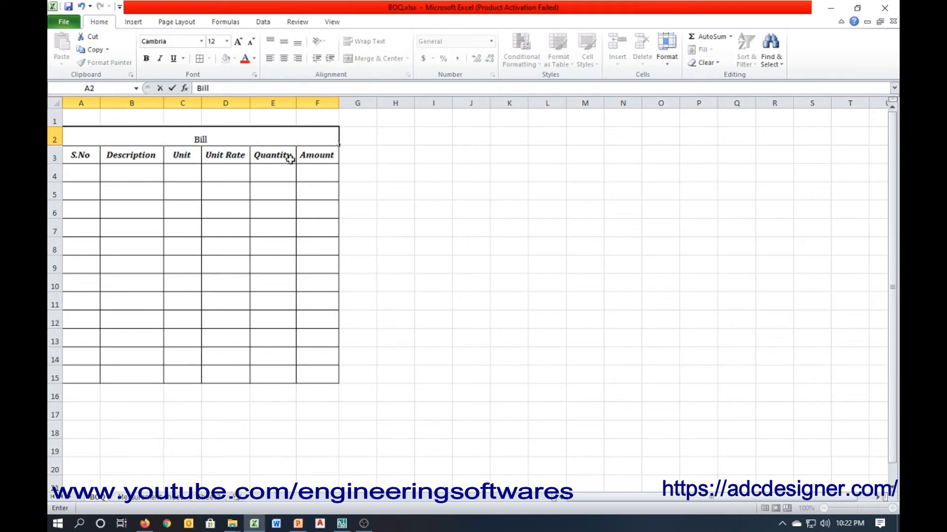
pyautogui.write(' of Quatity')
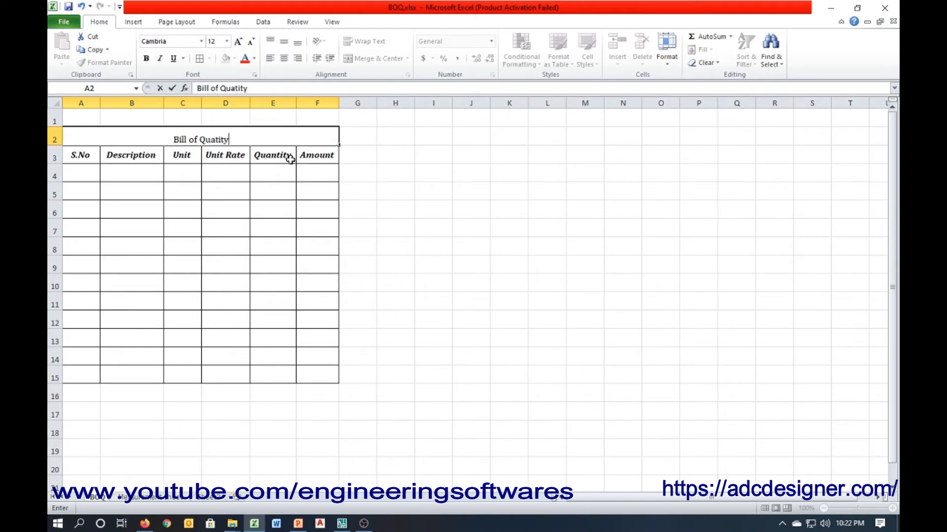
pyautogui.write(' BOQ')
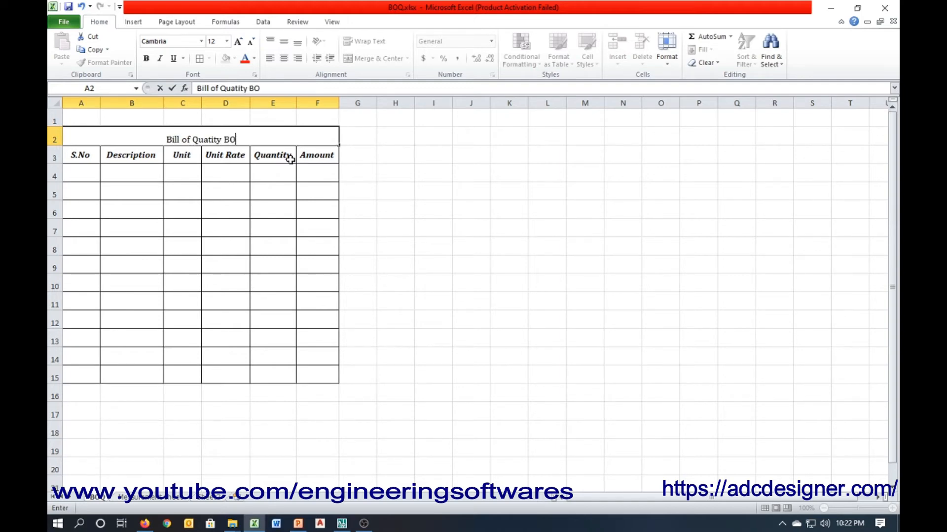
pyautogui.press('Return')
# Step: Make the table title in row 2 bold and italic, and align it to the vertical middle
pyautogui.press('Up')
pyautogui.hotkey('ctrl', 'b')
pyautogui.hotkey('ctrl', 'i')
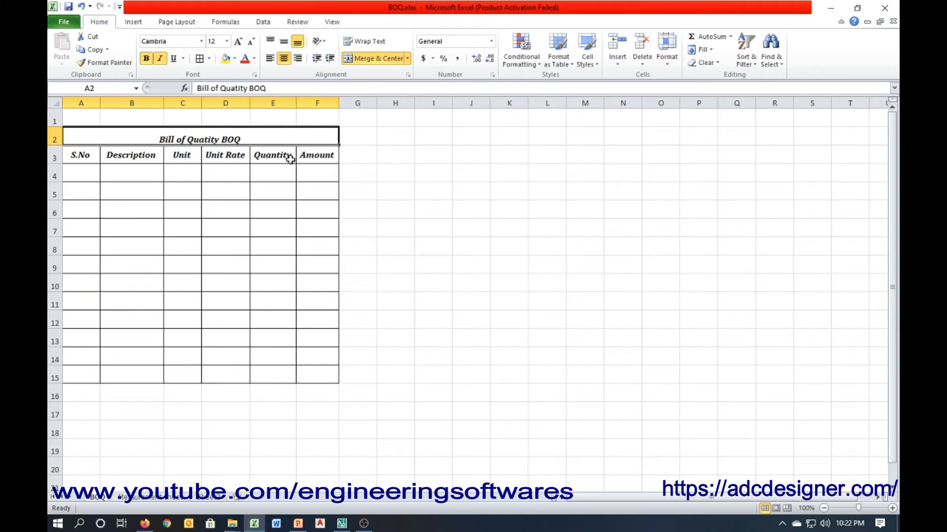
pyautogui.click(283, 41)
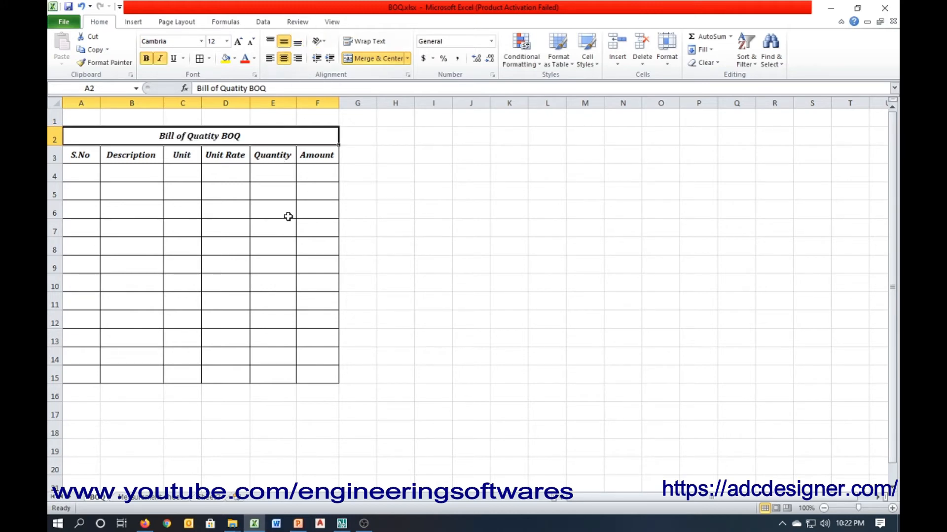
pyautogui.click(289, 217)
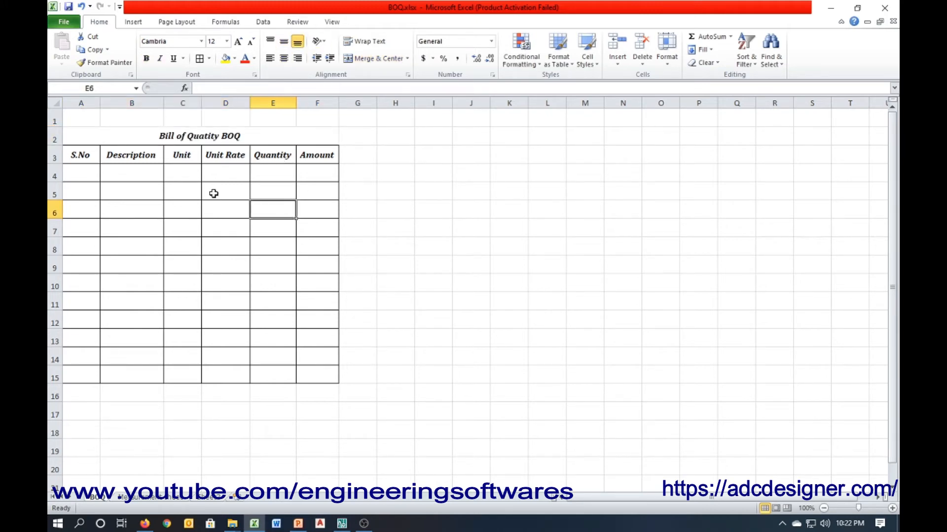
# Step: Enter serial number 1 in A4, link B4 to the Excavation description on the Measurement sheet, and enter Cft as the unit in C4
pyautogui.click(85, 176)
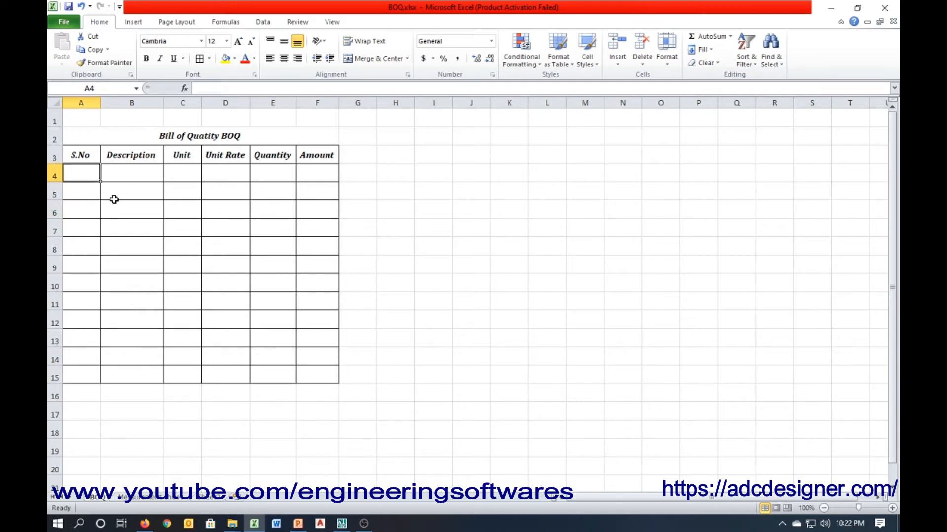
pyautogui.write('1')
pyautogui.click(136, 173)
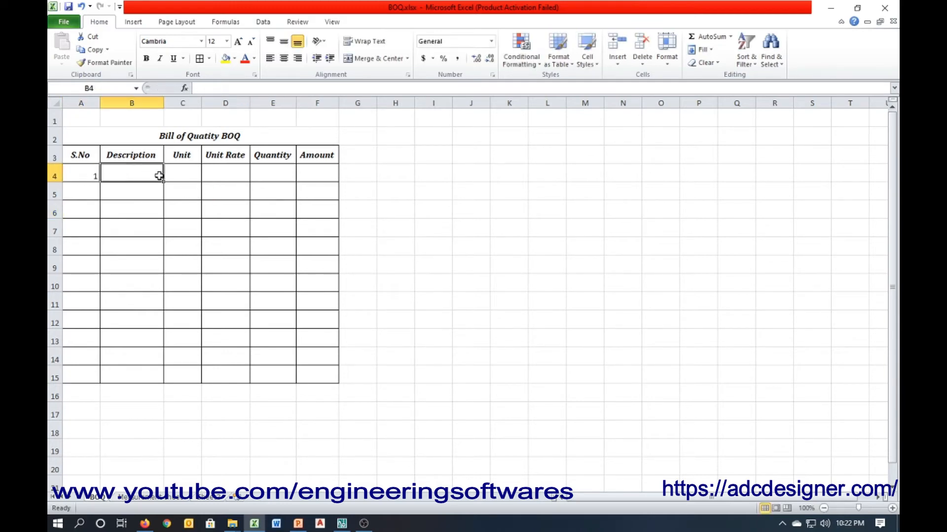
pyautogui.write('=')
pyautogui.click(173, 499)
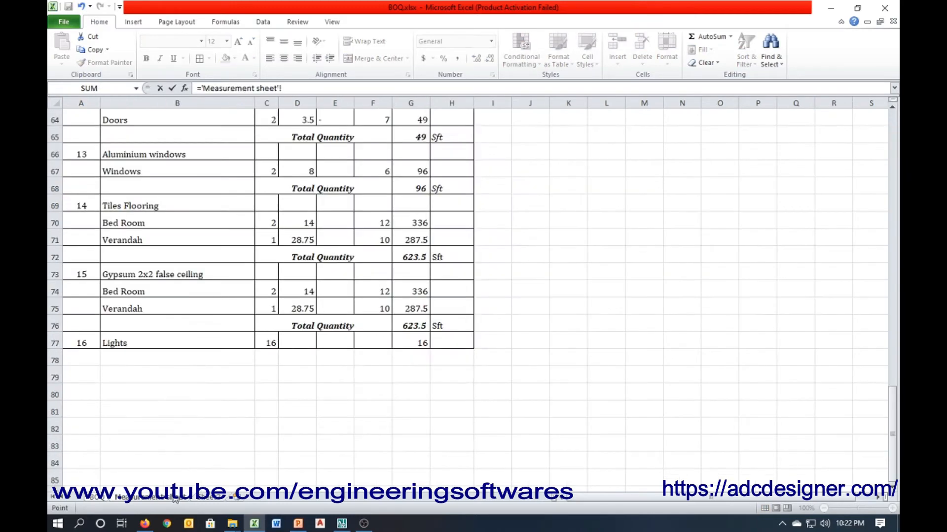
pyautogui.scroll(20, 172, 379)
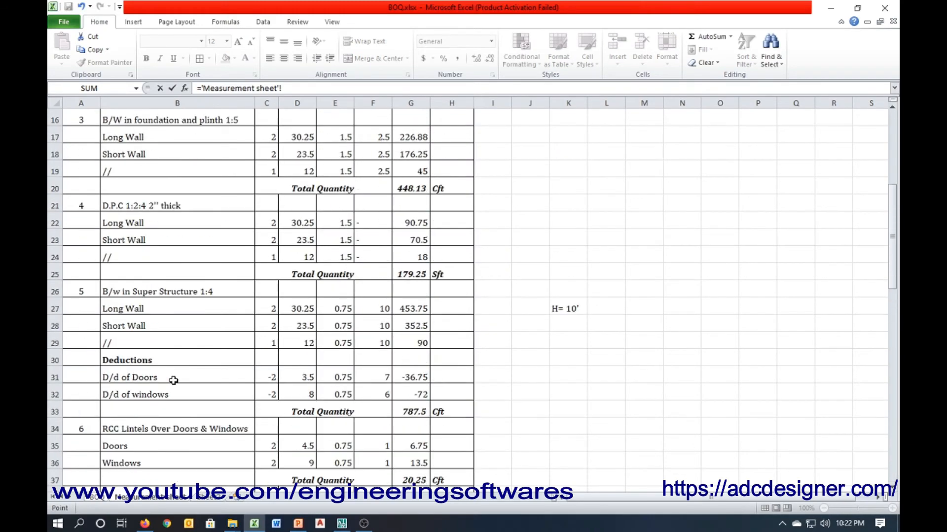
pyautogui.click(146, 173)
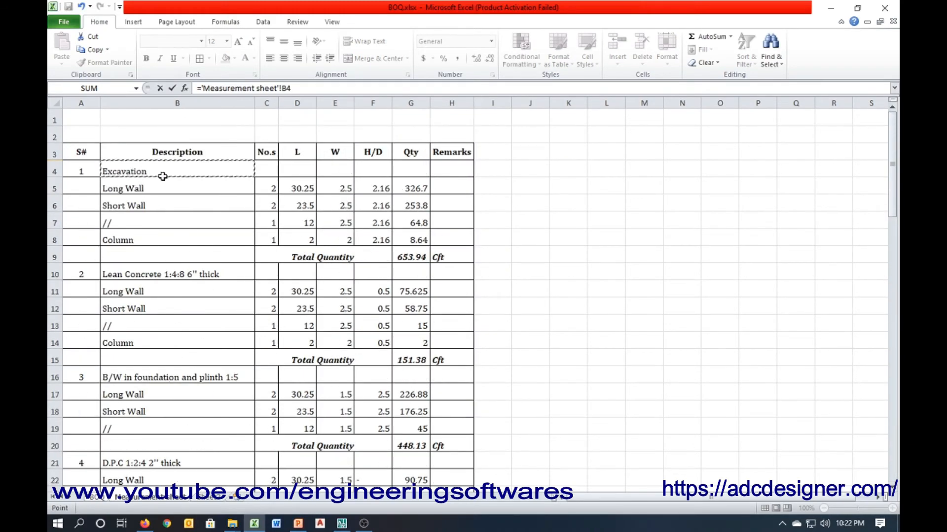
pyautogui.press('Tab')
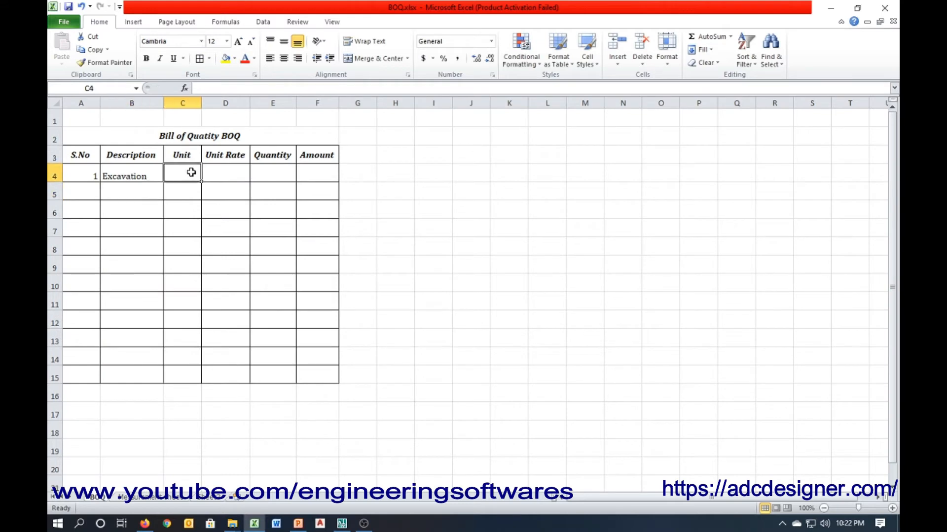
pyautogui.write('Cft')
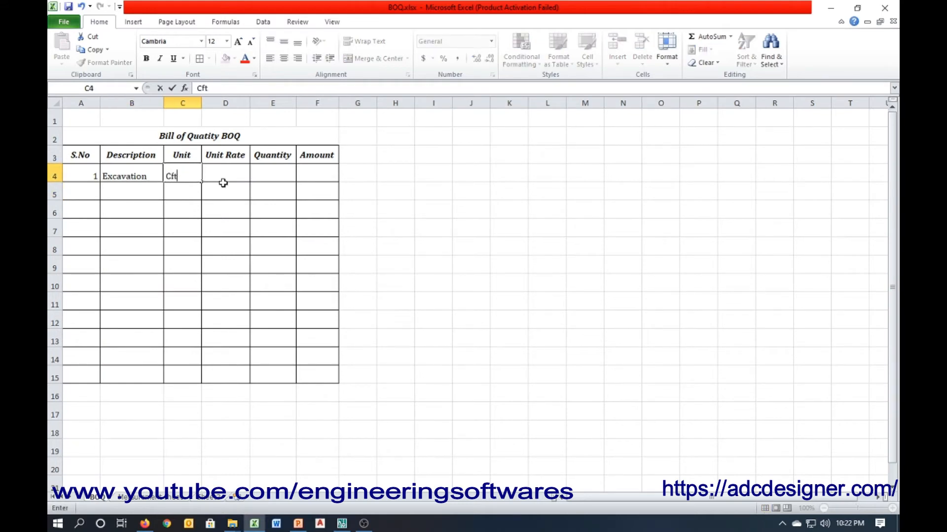
pyautogui.click(232, 176)
# Step: Center the contents of the entire S.No and Unit columns horizontally
pyautogui.click(188, 168)
pyautogui.click(186, 102)
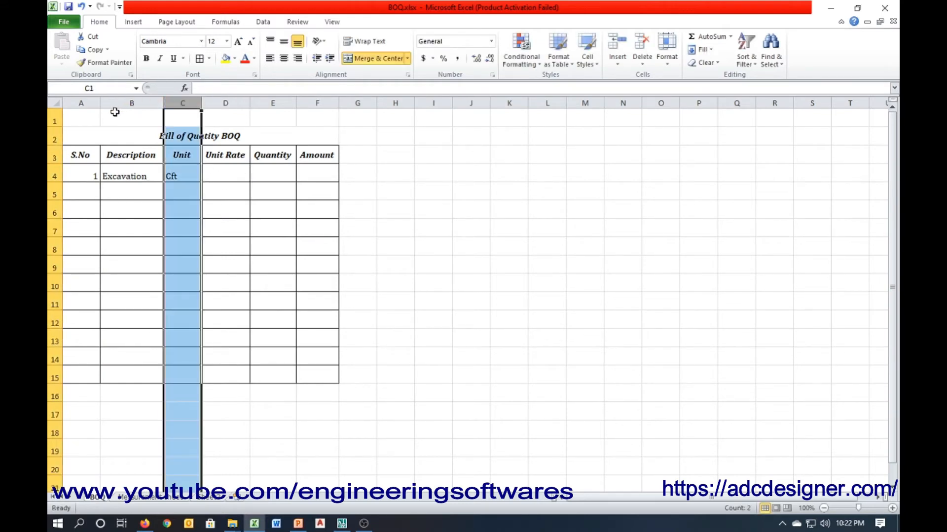
pyautogui.keyDown('ctrl'); pyautogui.click(79, 102); pyautogui.keyUp('ctrl')
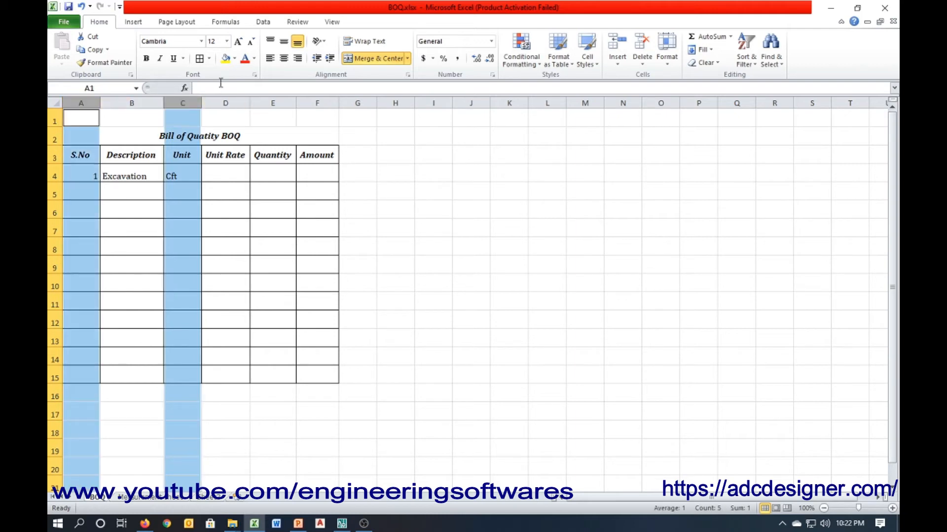
pyautogui.click(284, 58)
# Step: Enter 7 as the Excavation unit rate in D4 and link E4 to the item's total quantity in G9 of the Measurement sheet
pyautogui.click(232, 178)
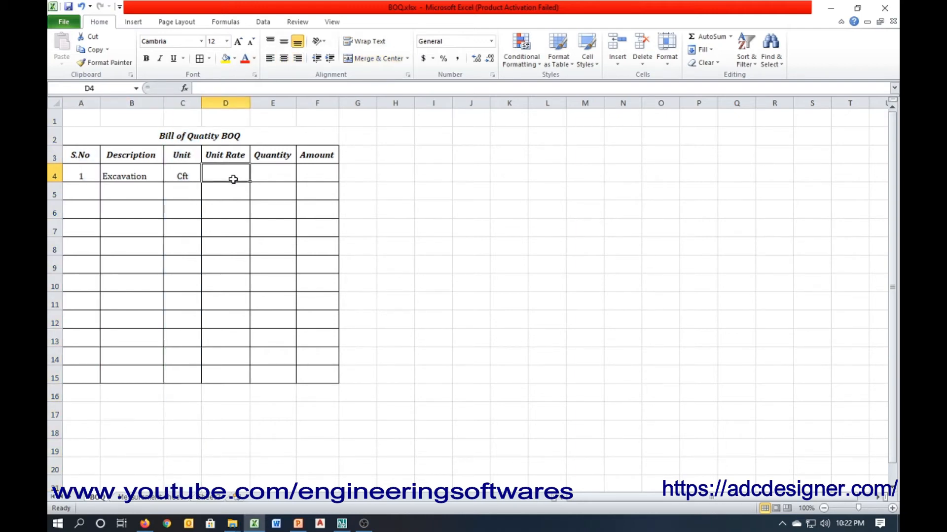
pyautogui.write('7')
pyautogui.press('Tab')
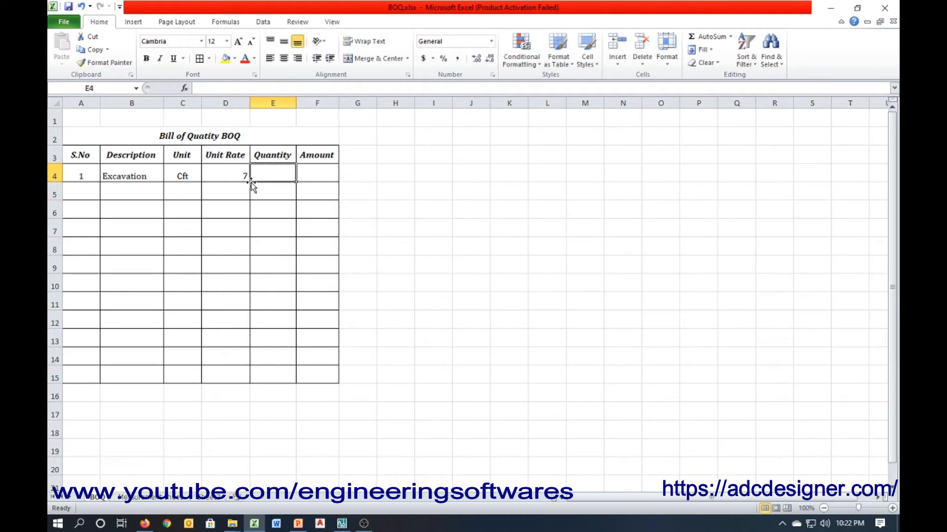
pyautogui.write("='Measurement sheet'!")
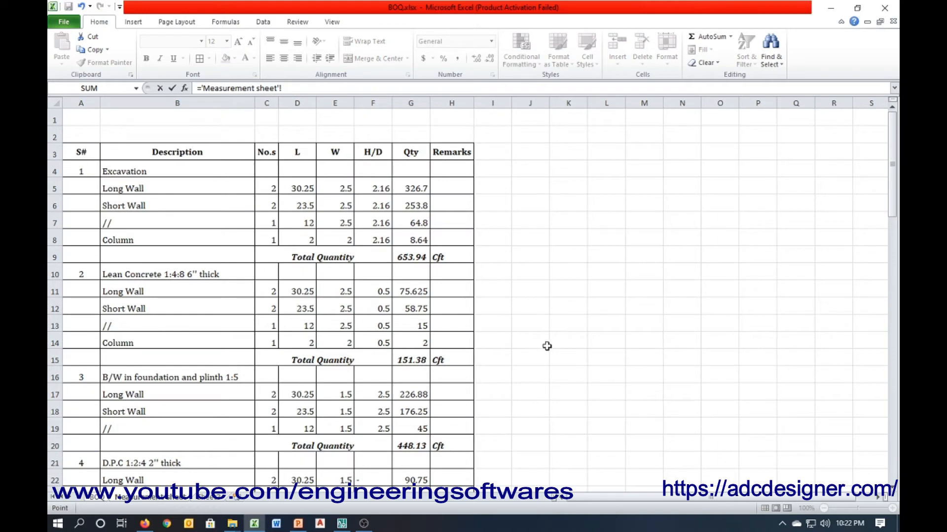
pyautogui.click(425, 257)
pyautogui.press('Return')
# Step: Widen the Amount column and calculate the Excavation amount in F4 with =PRODUCT(D4:E4)
pyautogui.click(314, 172)
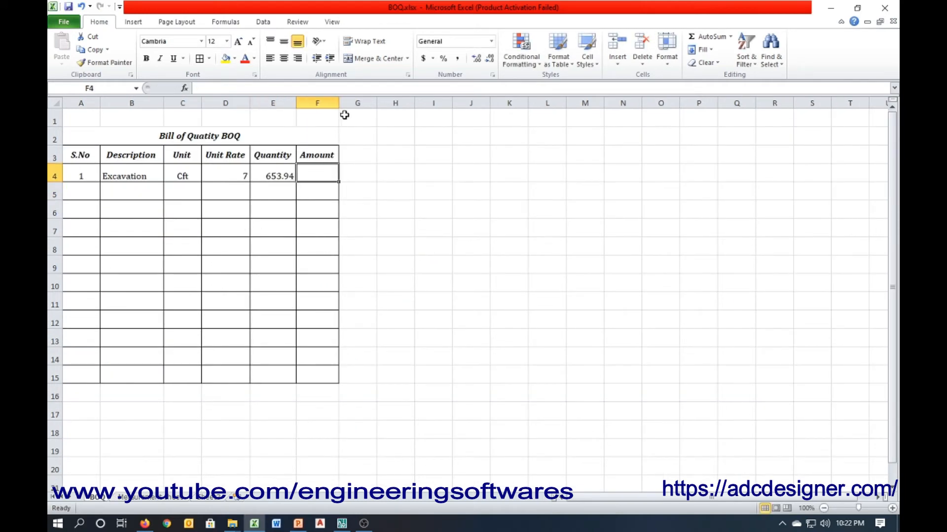
pyautogui.moveTo(339, 103); pyautogui.dragTo(357, 103)
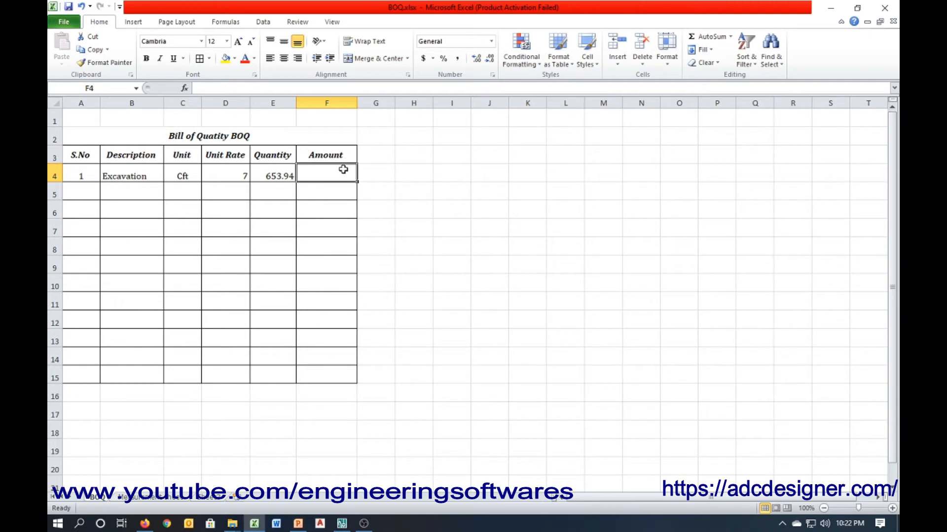
pyautogui.write('=produc')
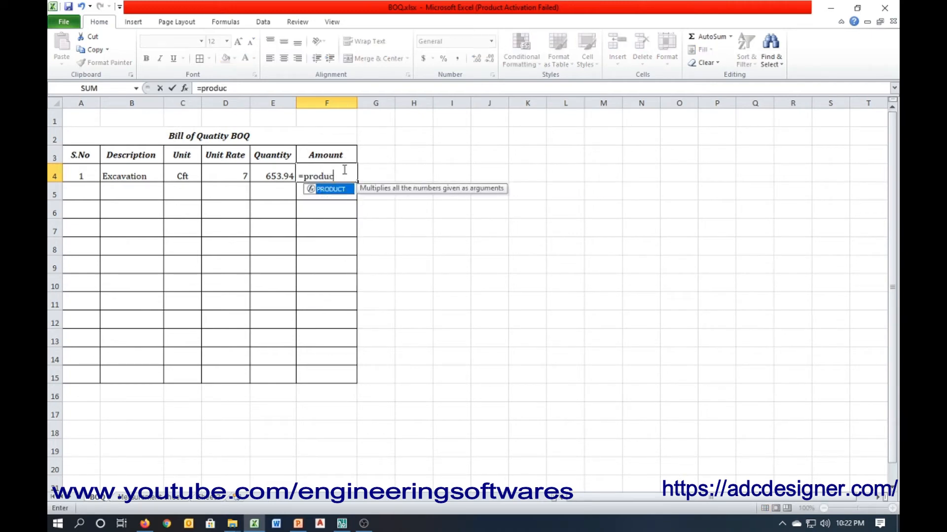
pyautogui.write('t(')
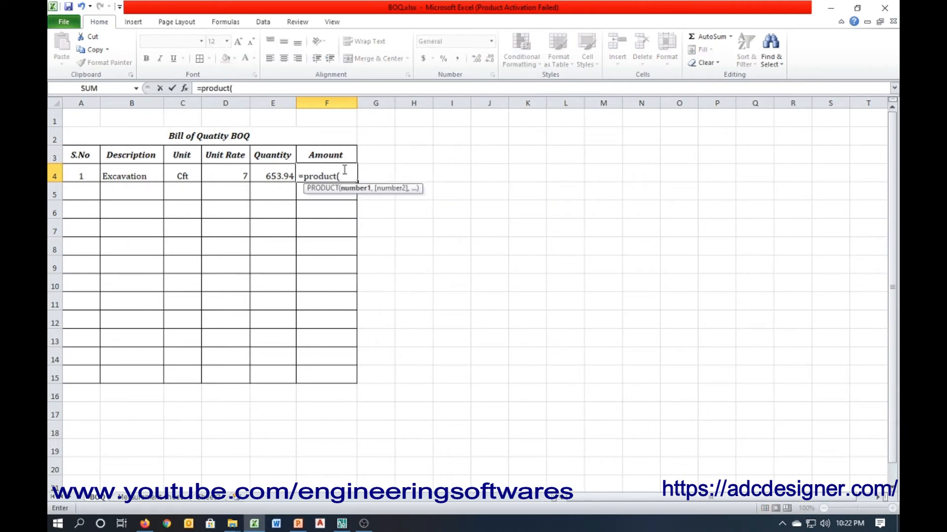
pyautogui.press('Left')
pyautogui.press('Left')
pyautogui.hotkey('shift', 'Right')
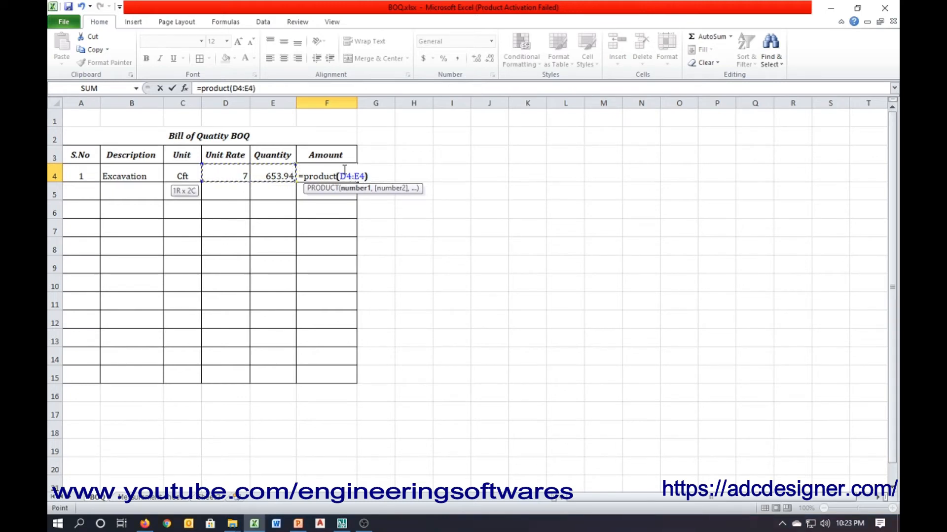
pyautogui.press('Return')
# Step: Apply the comma number style to the whole Amount column
pyautogui.click(340, 96)
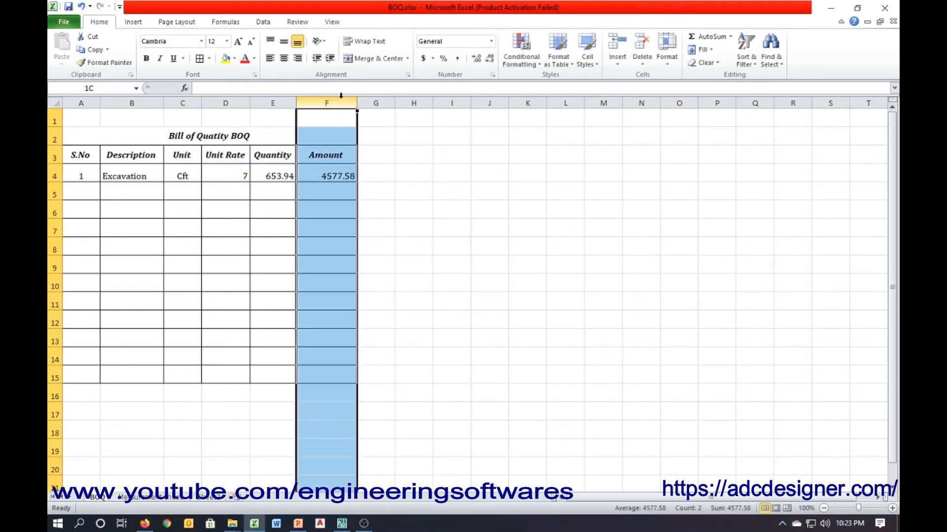
pyautogui.click(457, 58)
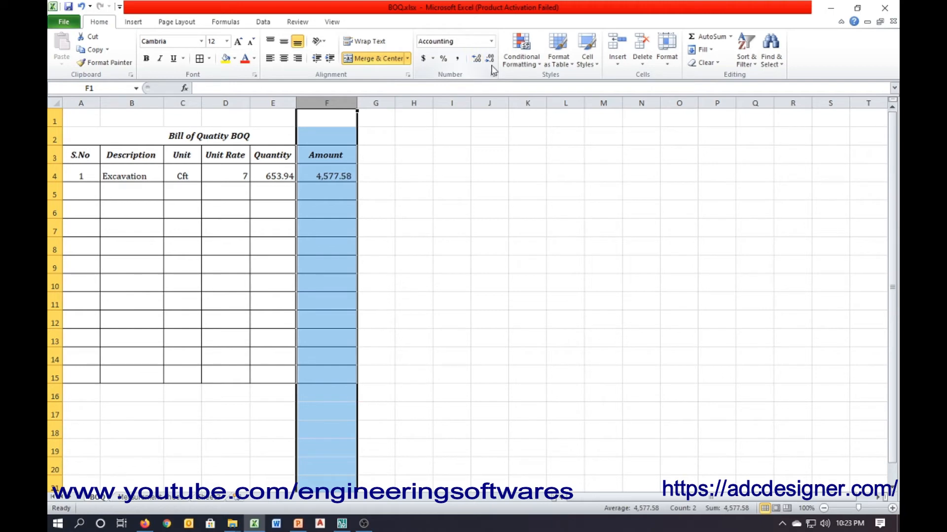
pyautogui.click(490, 58)
pyautogui.click(489, 58)
pyautogui.click(328, 202)
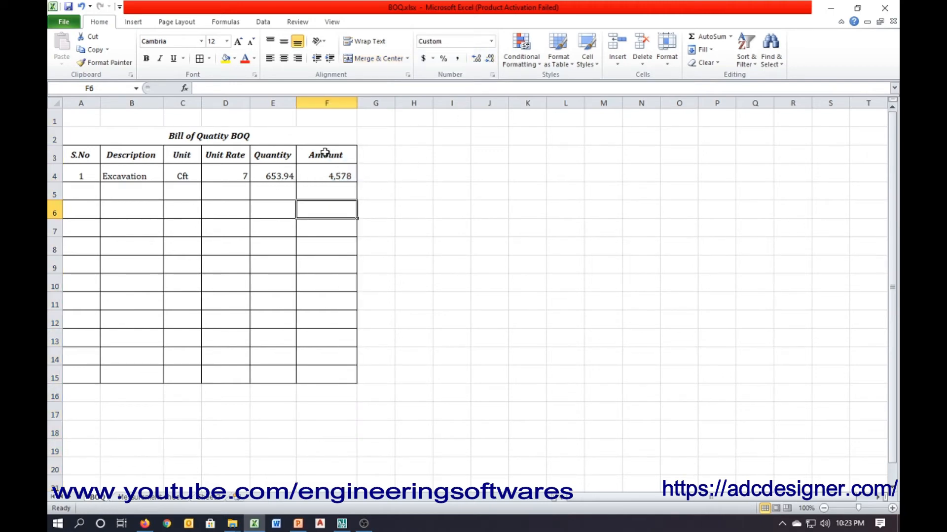
pyautogui.click(478, 60)
pyautogui.hotkey('ctrl', 'z')
pyautogui.hotkey('ctrl', 'z')
pyautogui.hotkey('ctrl', 'z')
pyautogui.click(337, 188)
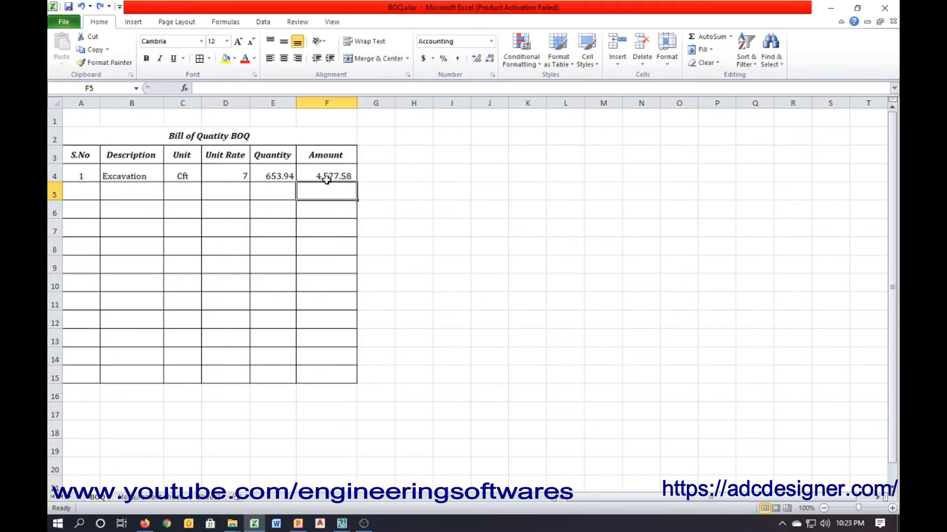
# Step: Enter serial number 2 in A5 and link B5 to the Lean Concrete 1:4:8 6'' thick description on the Measurement sheet
pyautogui.click(81, 193)
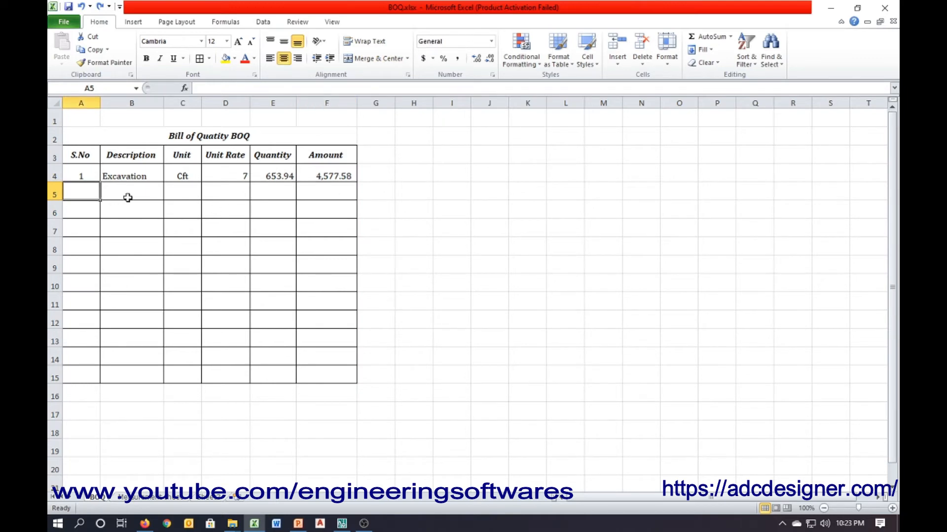
pyautogui.write('2')
pyautogui.click(147, 187)
pyautogui.write('=')
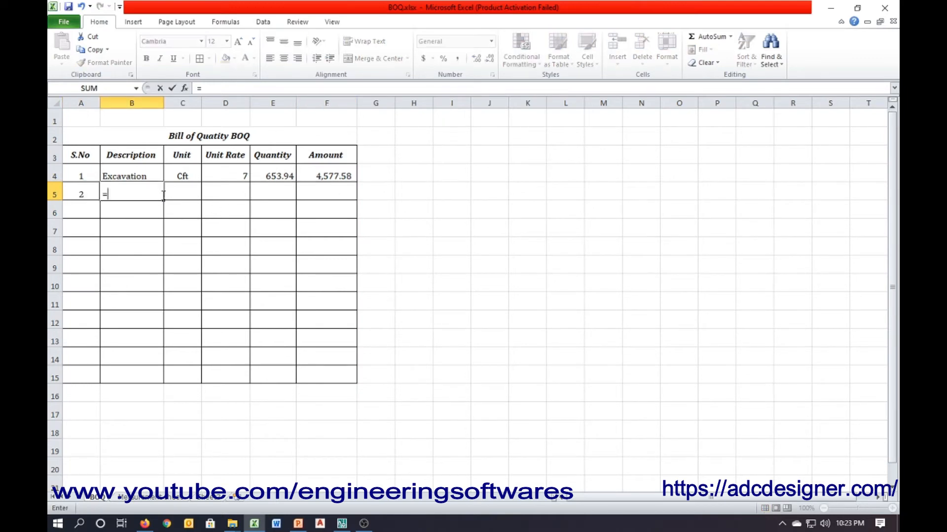
pyautogui.click(150, 498)
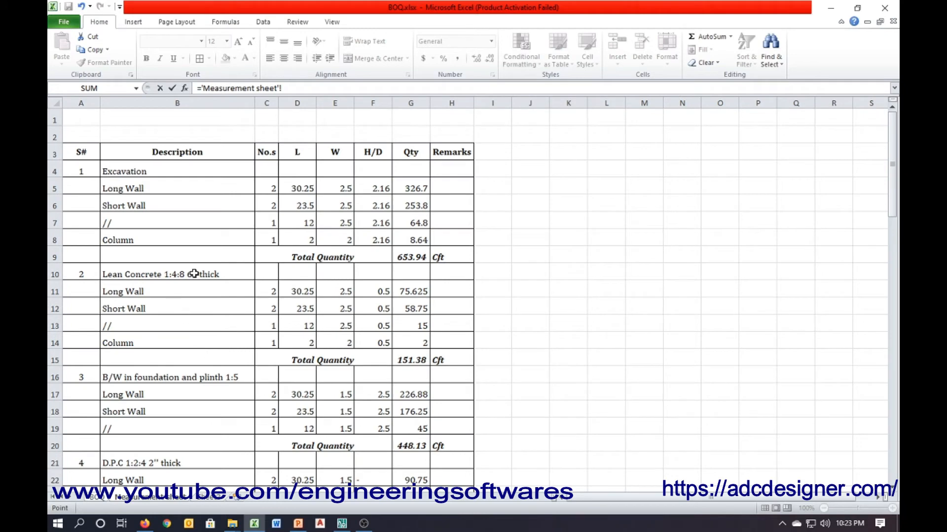
pyautogui.click(249, 271)
pyautogui.press('Return')
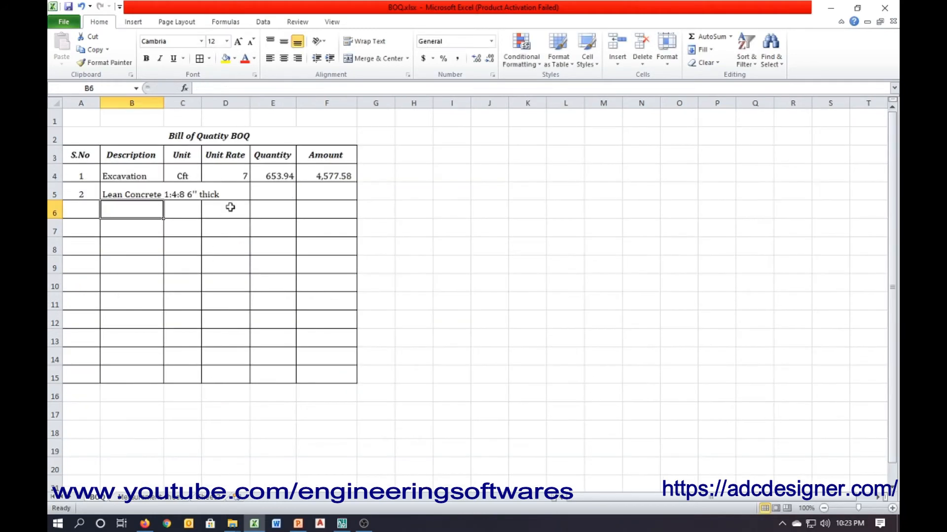
# Step: Auto-fit the Description column to its longest entry and enter Cft as the Lean Concrete unit in C5
pyautogui.doubleClick(164, 103)
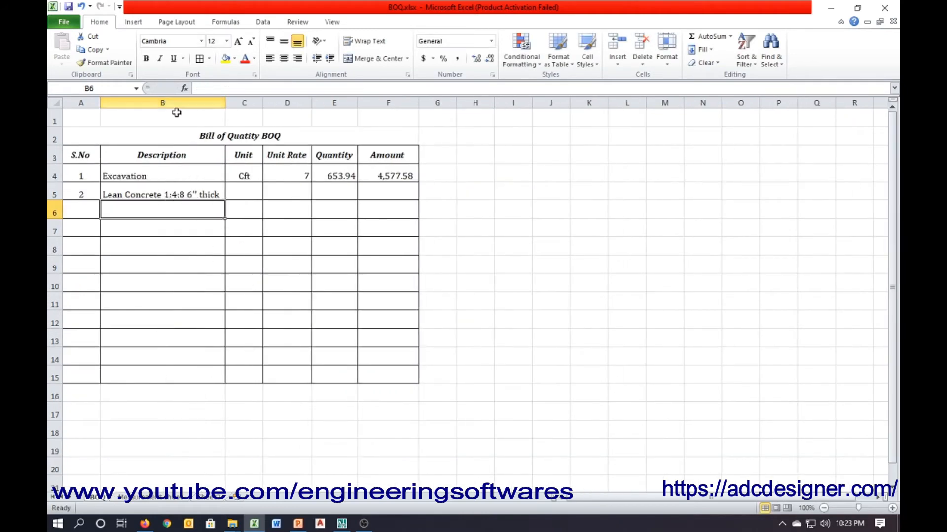
pyautogui.click(250, 197)
pyautogui.write('Cft')
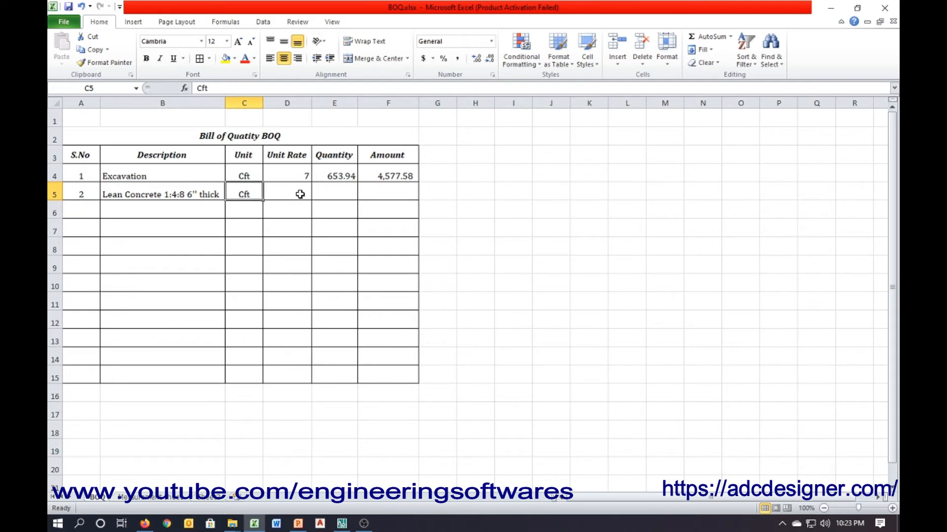
# Step: Enter 5800 as the Lean Concrete unit rate in D5
pyautogui.click(300, 192)
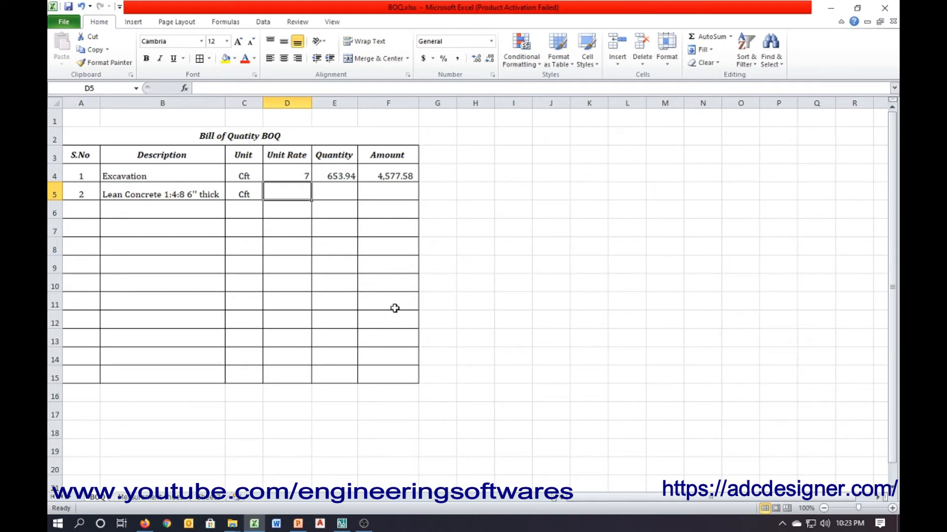
pyautogui.write('580')
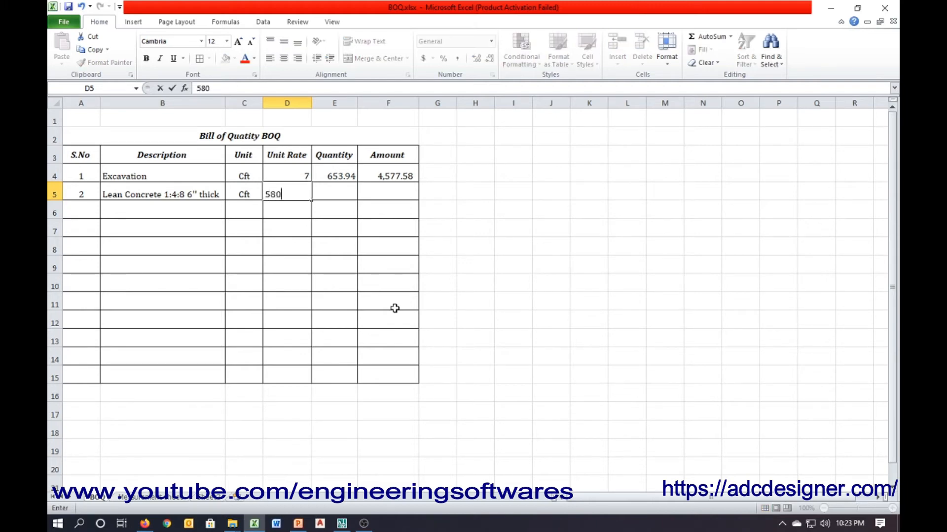
pyautogui.write('0')
pyautogui.press('Right')
pyautogui.press('Left')
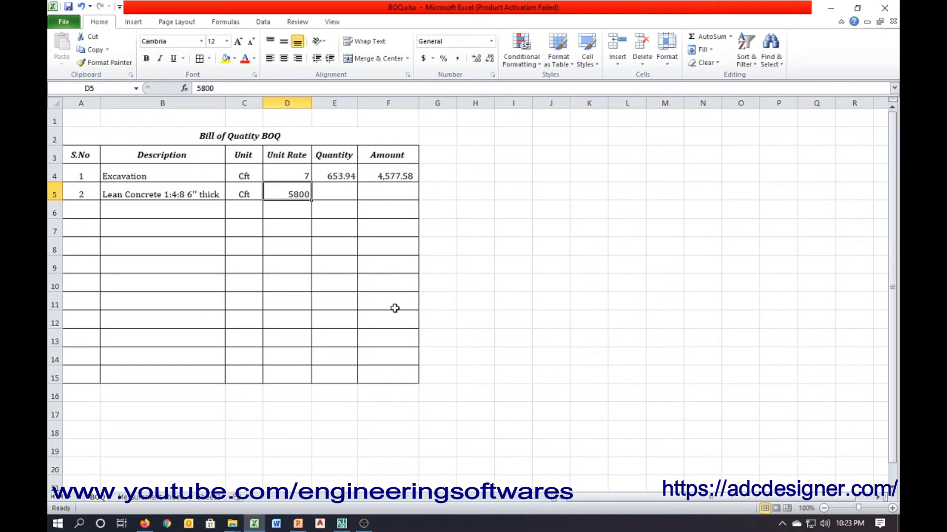
# Step: Calculate the Lean Concrete unit rate in D5 with =5800/35.32 and reduce it to two decimal places
pyautogui.write('=58')
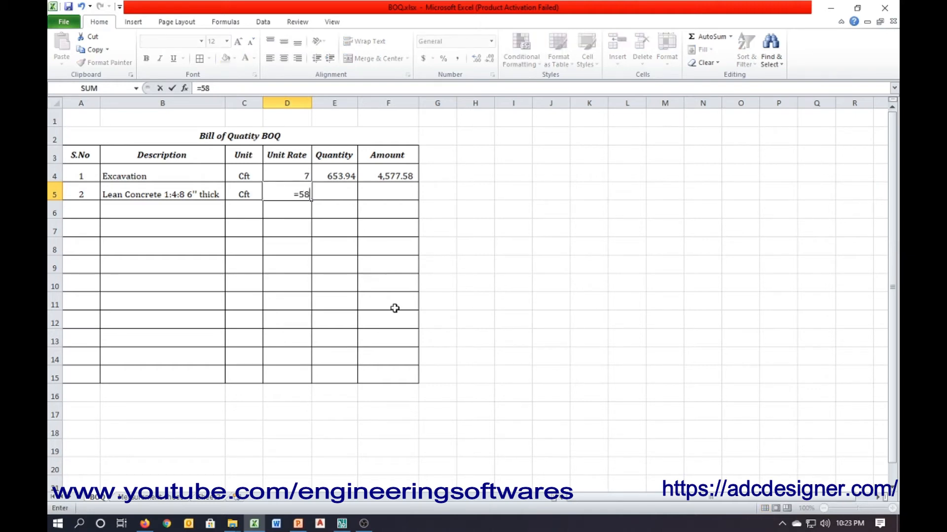
pyautogui.write('00/35.32')
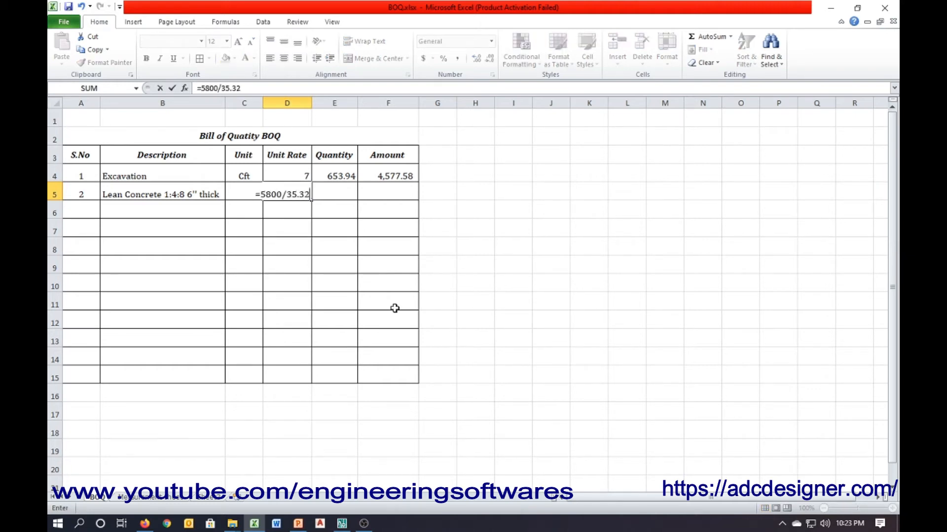
pyautogui.press('Return')
pyautogui.press('Up')
pyautogui.press('Right')
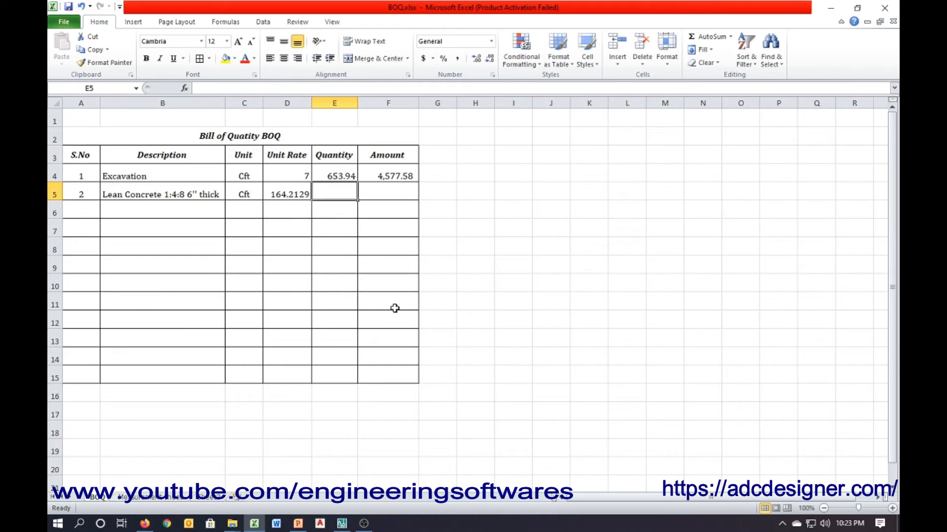
pyautogui.click(283, 195)
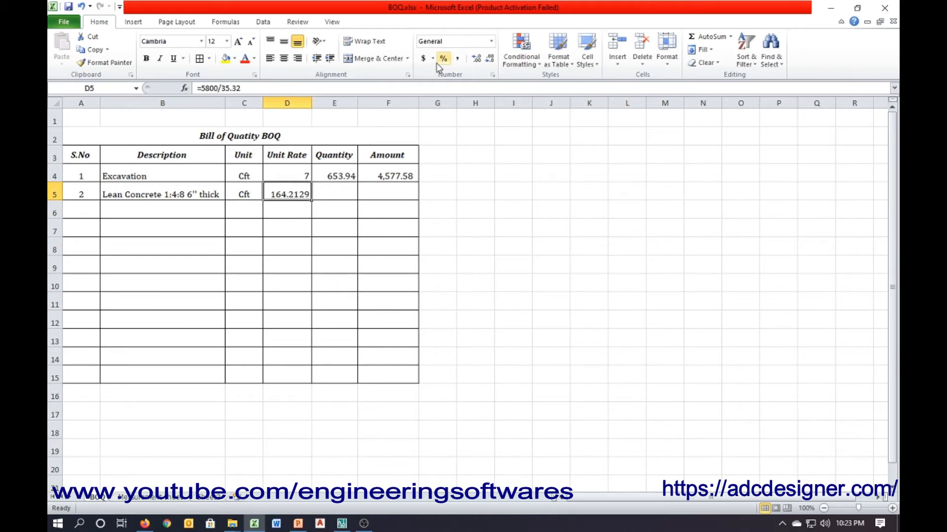
pyautogui.click(493, 61)
pyautogui.click(493, 60)
# Step: Link the Lean Concrete quantity in E5 to total G15 on the Measurement sheet and copy the amount formula down into F5
pyautogui.click(352, 186)
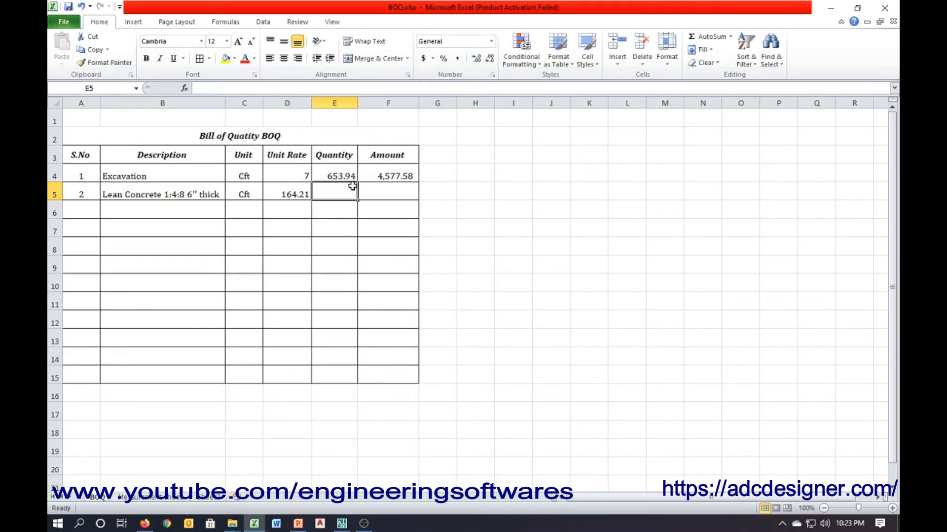
pyautogui.write('=')
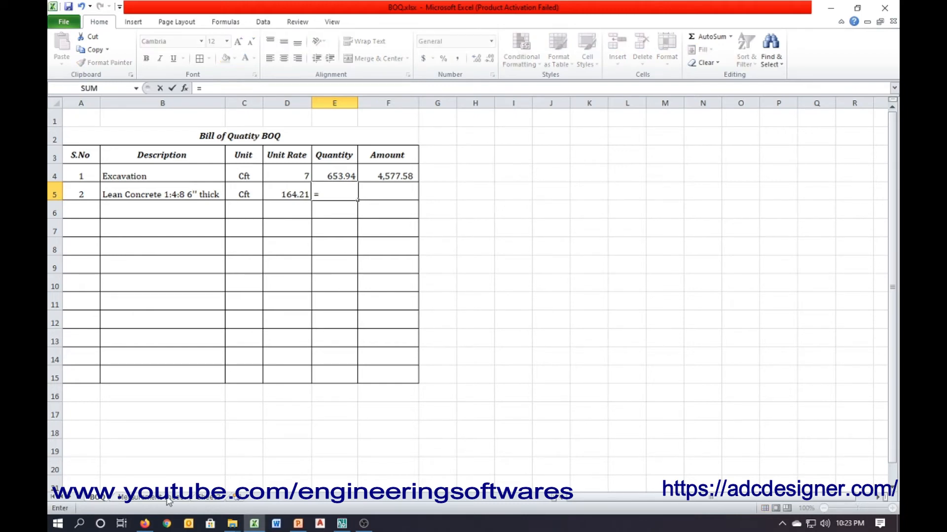
pyautogui.click(170, 499)
pyautogui.click(419, 360)
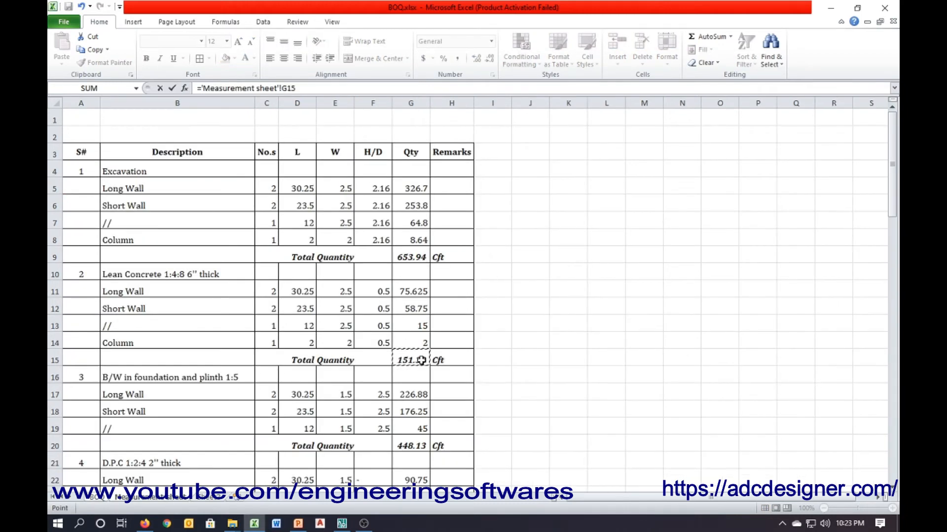
pyautogui.press('Return')
pyautogui.click(373, 189)
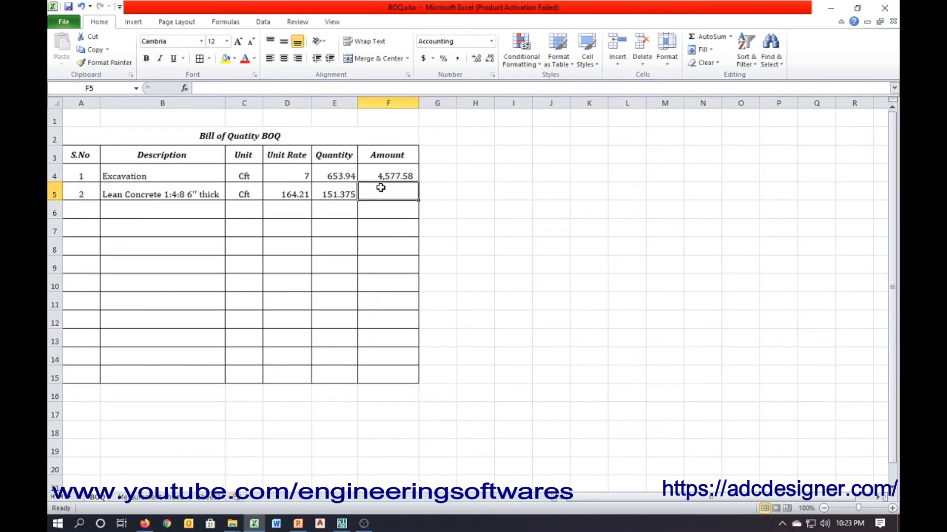
pyautogui.hotkey('ctrl', 'd')
# Step: Enter serial number 3 in A6 and link B6 to the B/W in foundation and plinth 1:5 description on the Measurement sheet
pyautogui.click(89, 207)
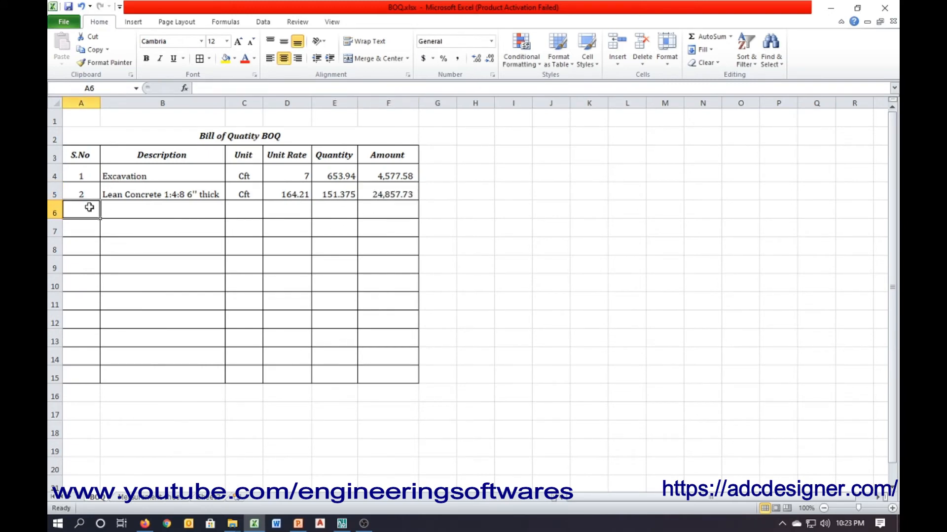
pyautogui.write('3')
pyautogui.click(131, 208)
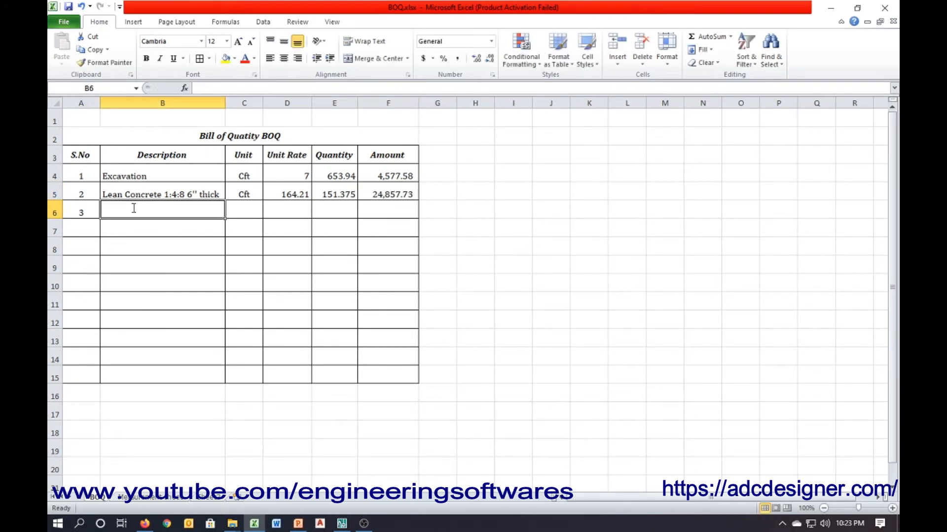
pyautogui.write('=')
pyautogui.click(149, 498)
pyautogui.click(182, 379)
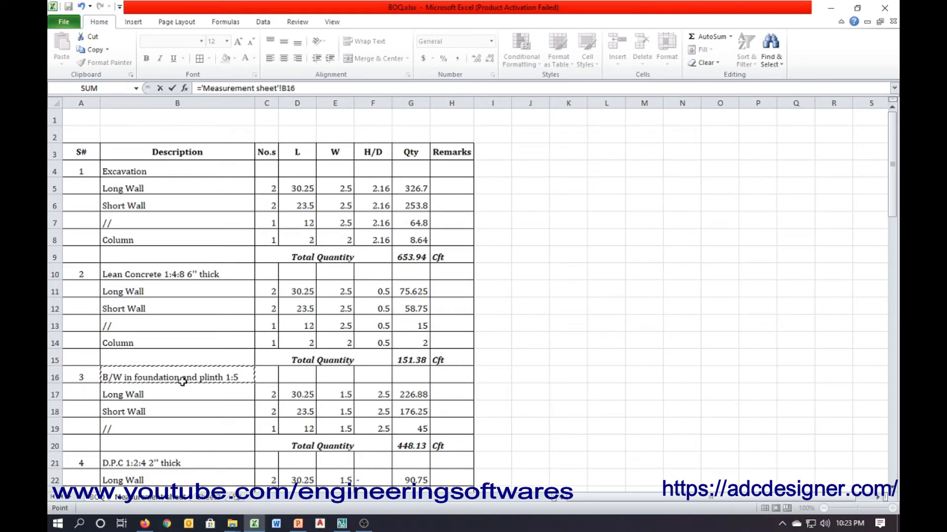
pyautogui.press('Return')
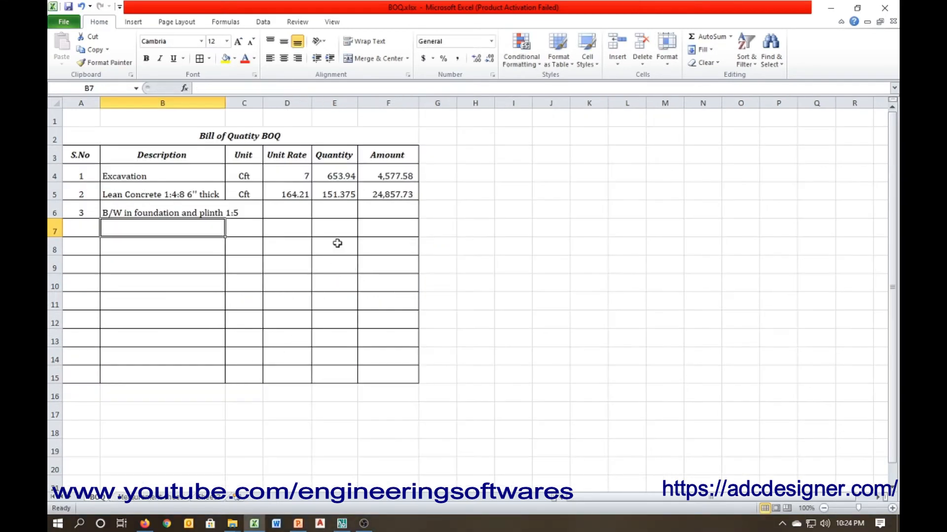
# Step: Copy the Cft unit down into C6 and auto-fit the Description column to its longest entry
pyautogui.click(249, 211)
pyautogui.hotkey('ctrl', 'd')
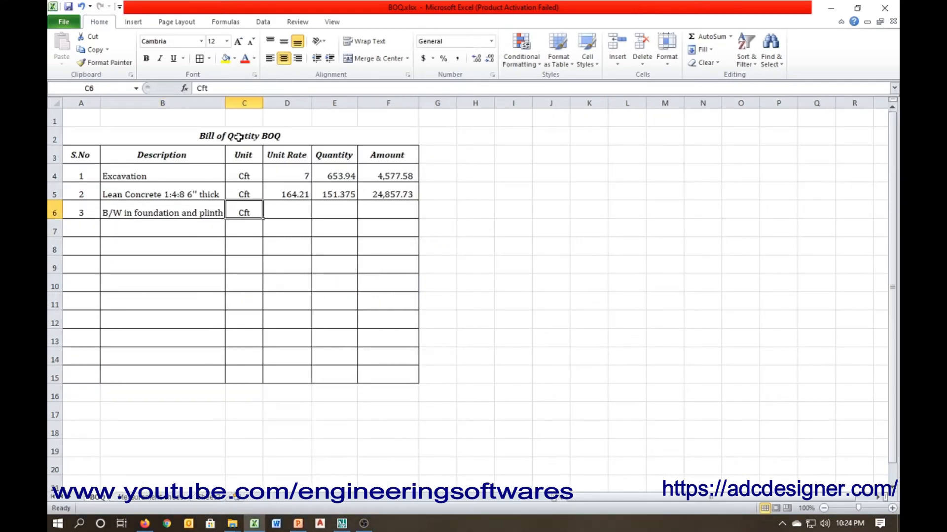
pyautogui.doubleClick(225, 101)
# Step: Calculate the foundation and plinth brickwork rate in D6 with =8223/35.32 and show it with two decimals
pyautogui.click(306, 211)
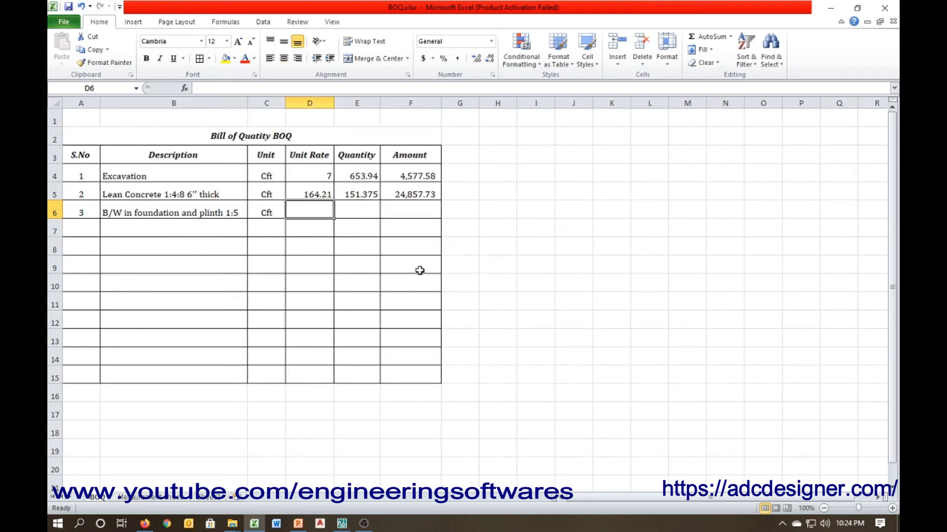
pyautogui.write('=8223/35.32')
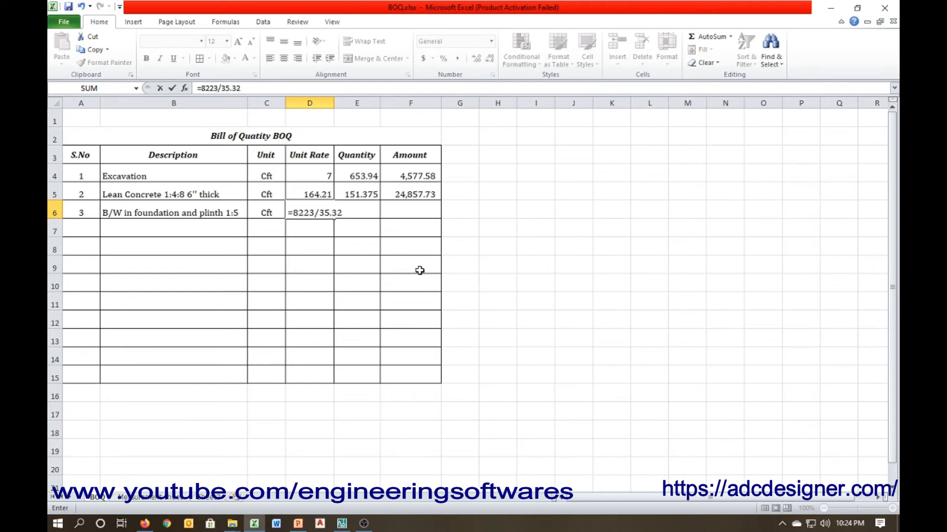
pyautogui.hotkey('ctrl', 'Return')
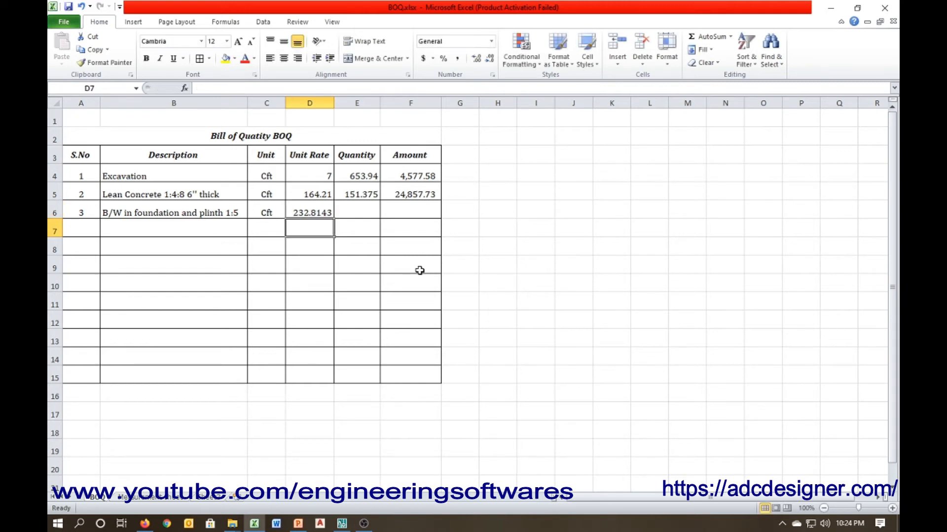
pyautogui.click(489, 61)
pyautogui.click(489, 61)
# Step: Link the brickwork quantity in E6 to total G20 on the Measurement sheet and copy the amount formula down into F6
pyautogui.click(365, 210)
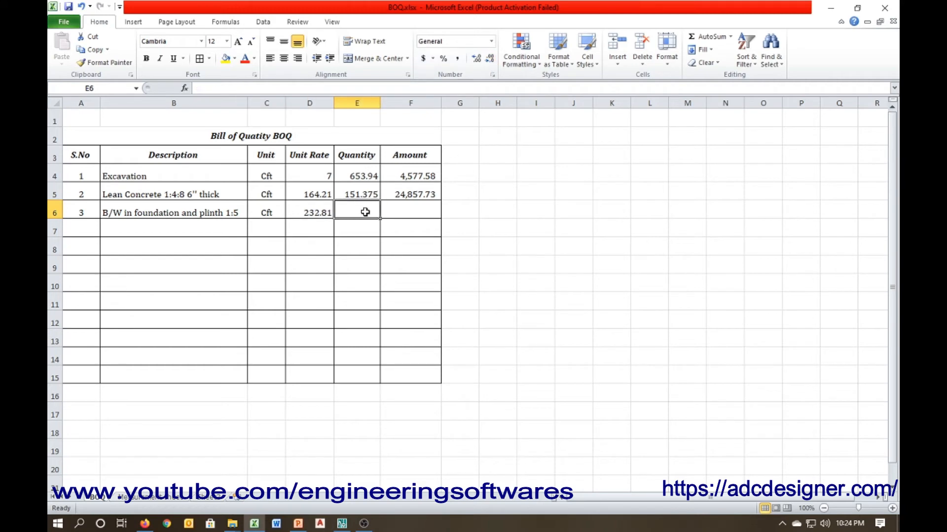
pyautogui.write('=')
pyautogui.click(165, 497)
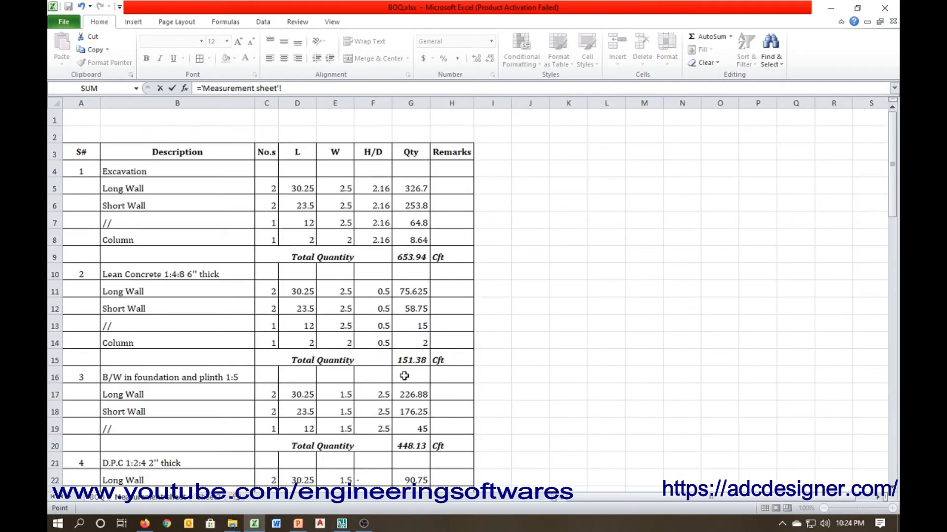
pyautogui.click(417, 440)
pyautogui.press('Return')
pyautogui.click(416, 216)
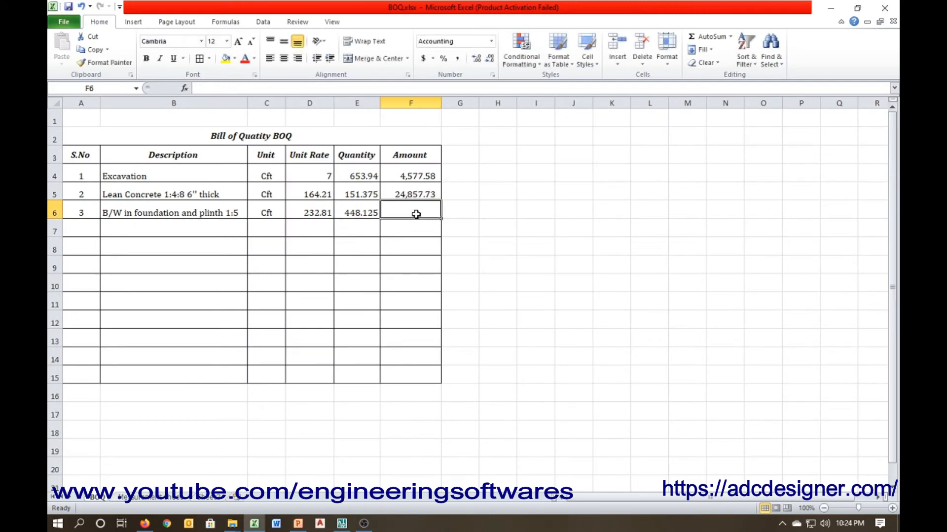
pyautogui.hotkey('ctrl', 'd')
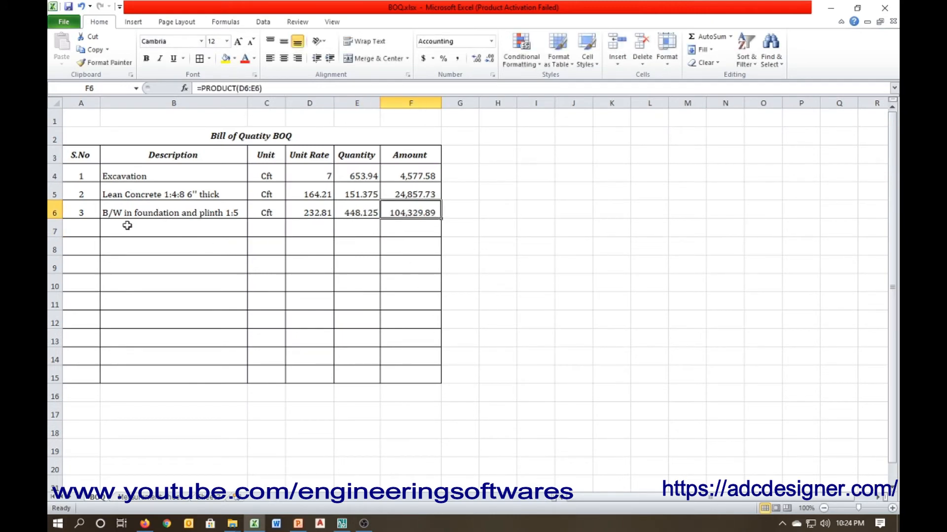
# Step: Enter serial number 4 in A7 and link B7 to the D.P.C 1:2:4 2'' thick description on the Measurement sheet
pyautogui.click(56, 231)
pyautogui.click(86, 225)
pyautogui.write('4')
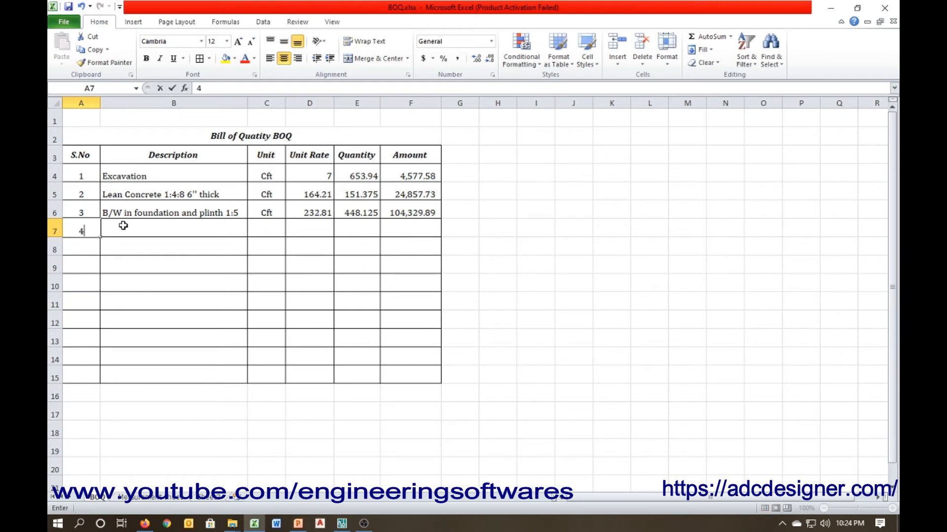
pyautogui.click(123, 226)
pyautogui.write('=')
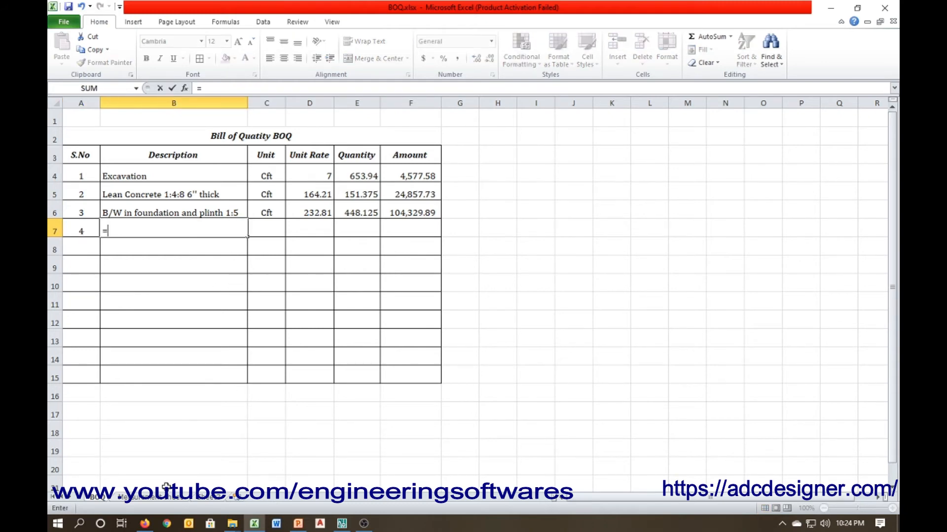
pyautogui.click(156, 499)
pyautogui.scroll(-2, 143, 368)
pyautogui.scroll(-1, 143, 367)
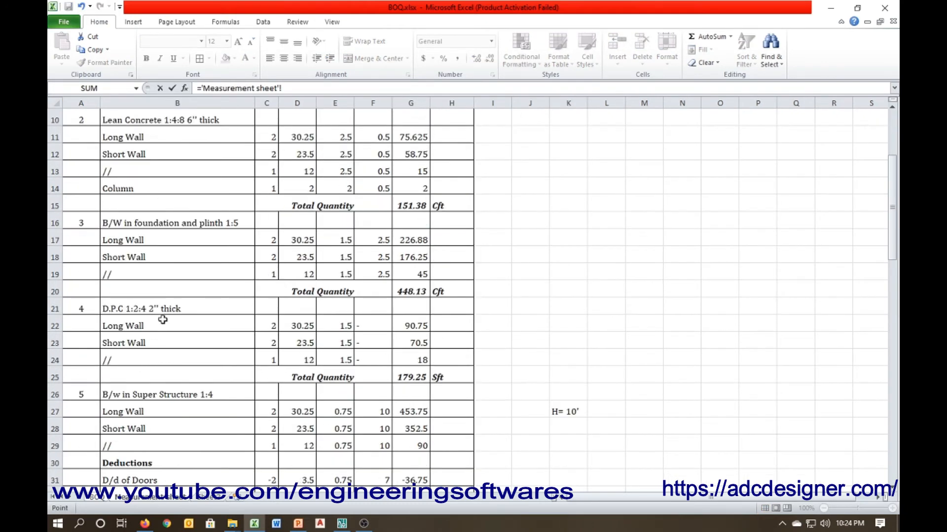
pyautogui.click(178, 307)
pyautogui.press('Return')
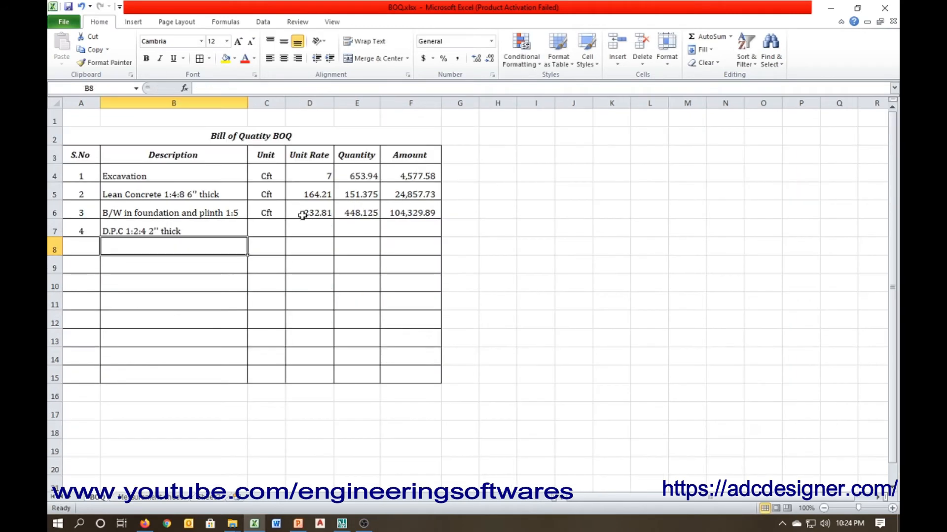
# Step: Enter Cft as the D.P.C unit in C7 and calculate its unit rate in D7 with =296/10.76
pyautogui.click(278, 232)
pyautogui.write('Cft')
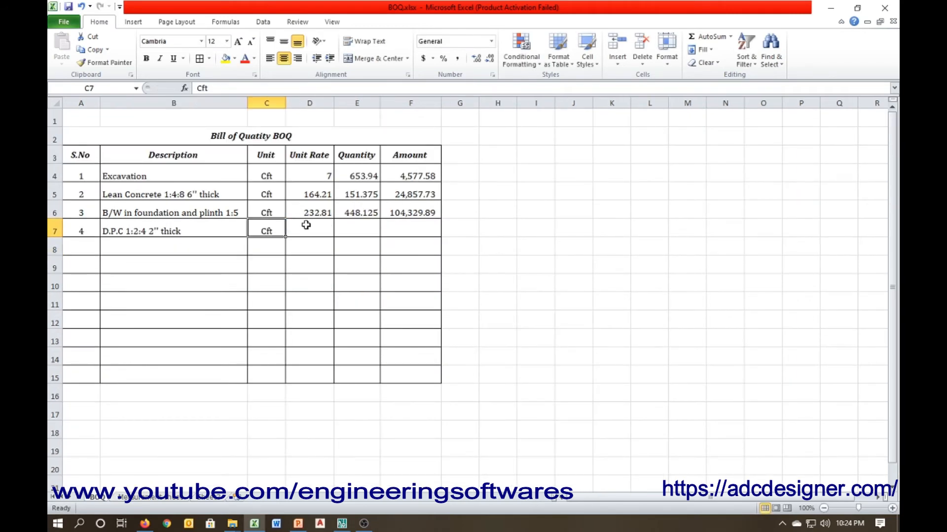
pyautogui.click(304, 225)
pyautogui.write('=')
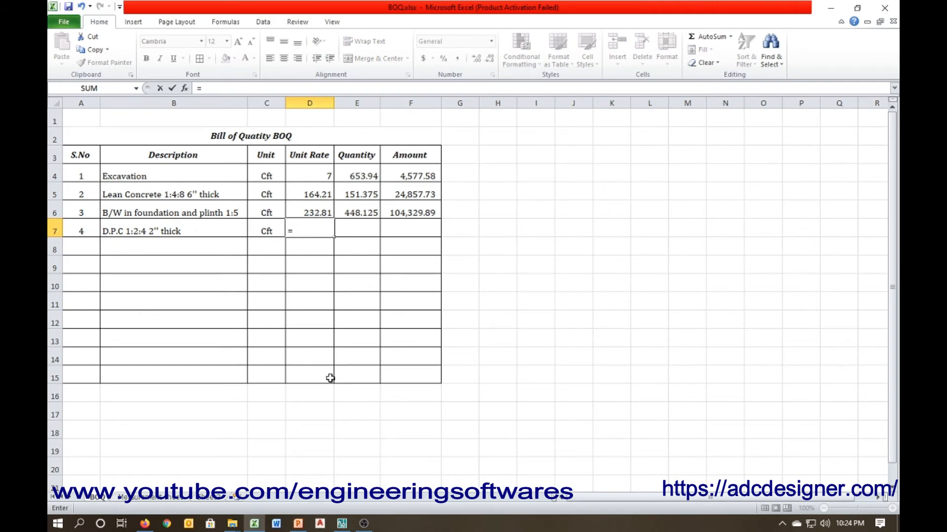
pyautogui.write('296/10.')
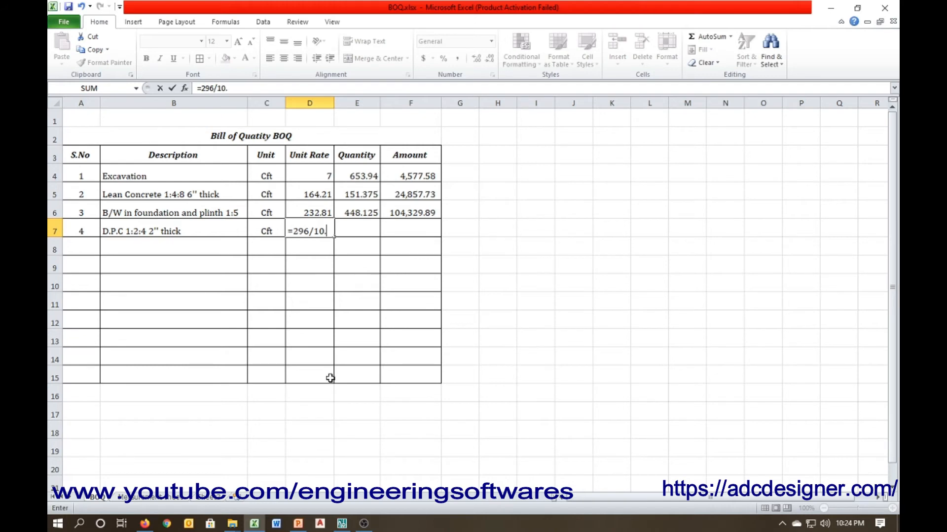
pyautogui.write('76')
pyautogui.press('Return')
pyautogui.press('Up')
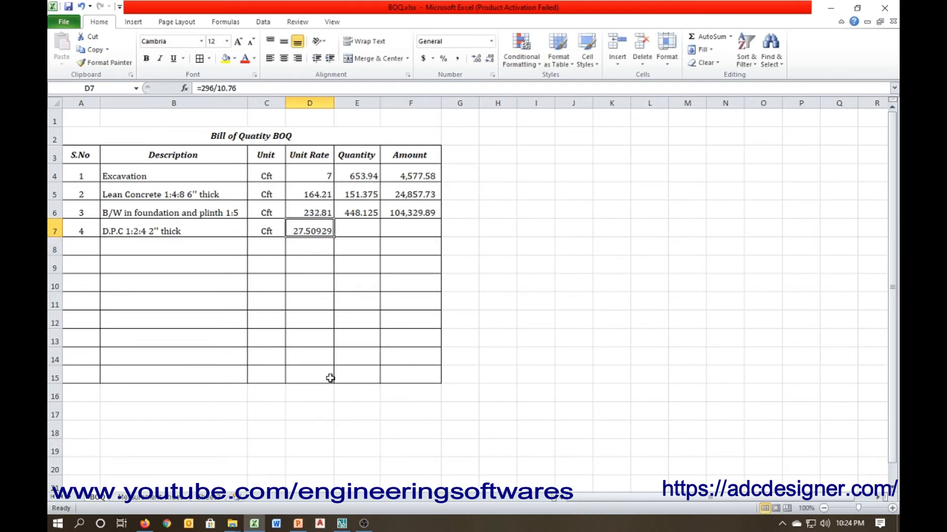
# Step: Reduce the D.P.C unit rate in D7 to two decimal places
pyautogui.press('Right')
pyautogui.click(314, 232)
pyautogui.click(489, 59)
pyautogui.click(490, 62)
pyautogui.click(490, 62)
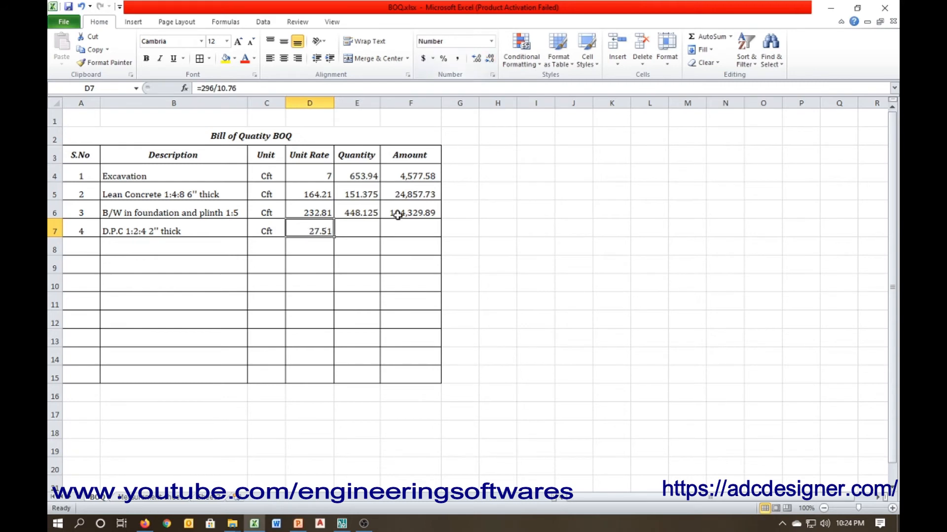
# Step: Link the D.P.C quantity in E7 to total G25 on the Measurement sheet and copy the amount formula down into F7
pyautogui.click(364, 226)
pyautogui.write('=')
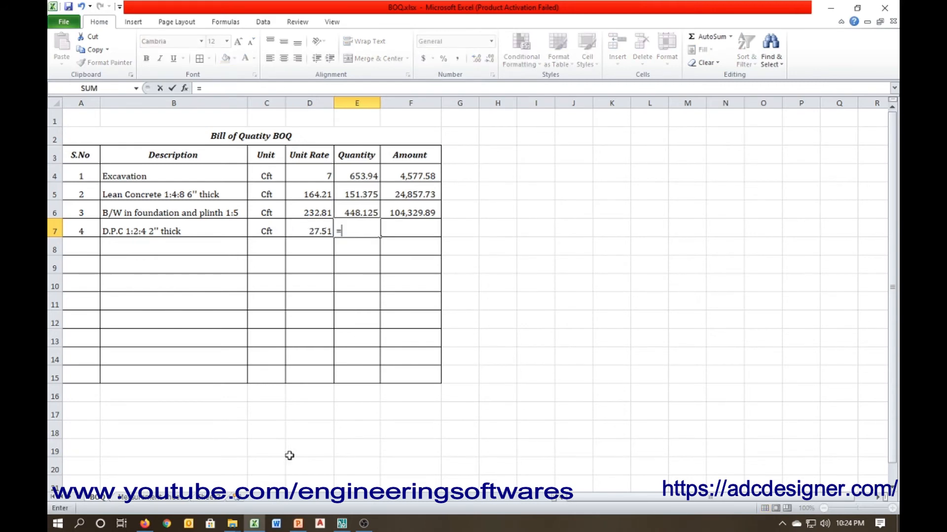
pyautogui.click(165, 499)
pyautogui.click(408, 375)
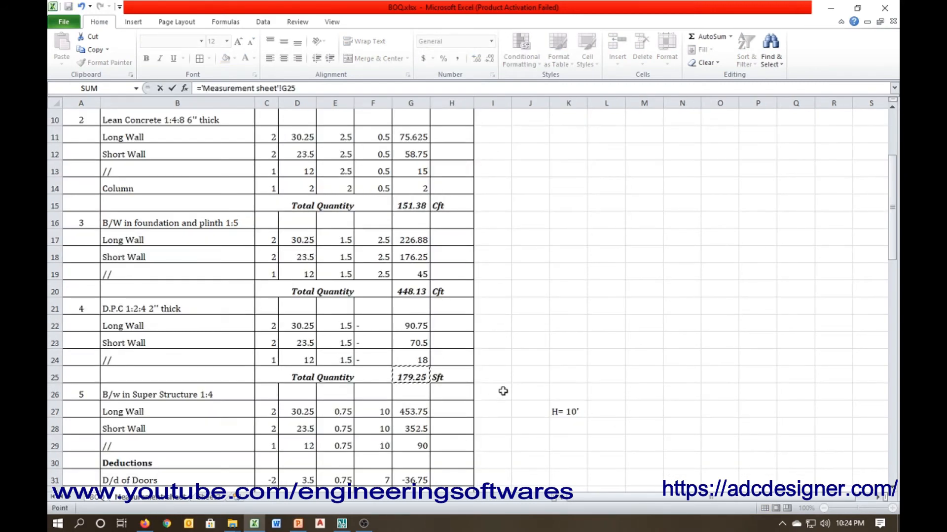
pyautogui.press('Return')
pyautogui.click(419, 234)
pyautogui.hotkey('ctrl', 'd')
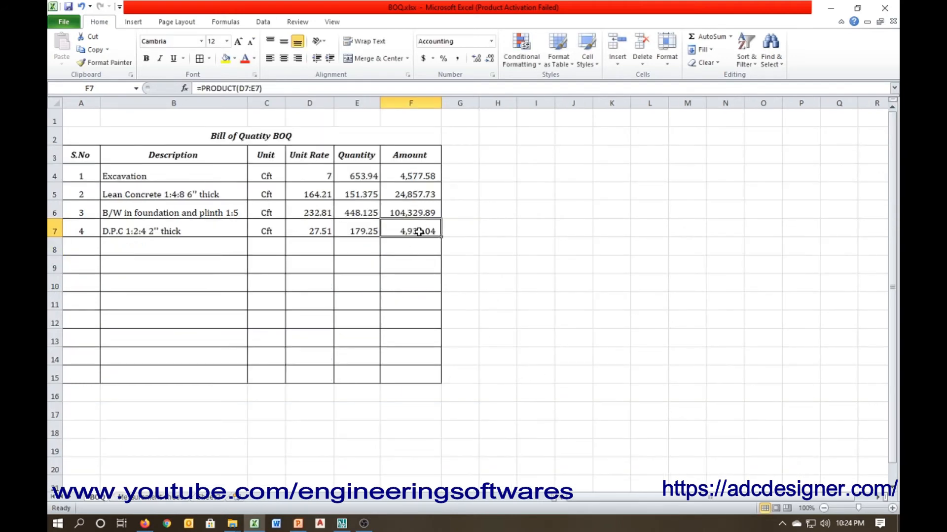
# Step: Enter serial number 5 in A8 and link B8 to the B/w in Super Structure 1:4 description on the Measurement sheet
pyautogui.click(90, 246)
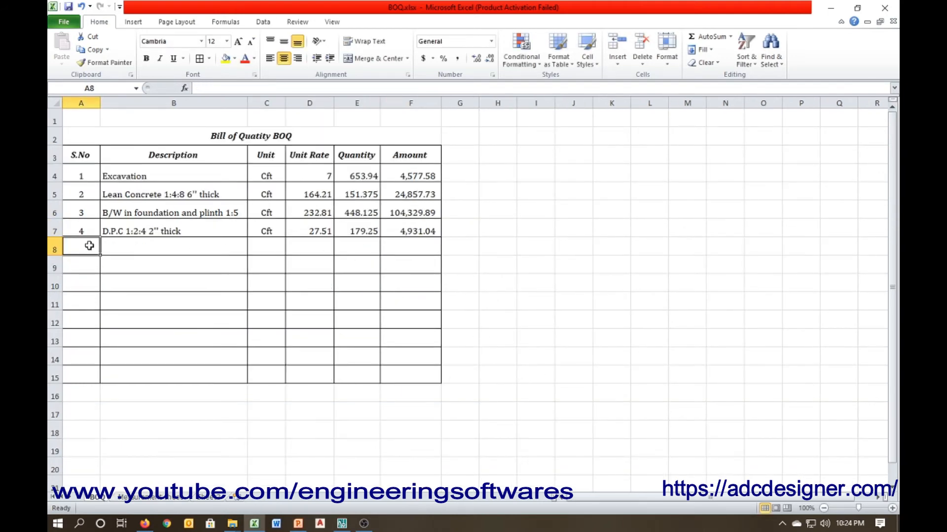
pyautogui.write('5')
pyautogui.click(162, 249)
pyautogui.write('=')
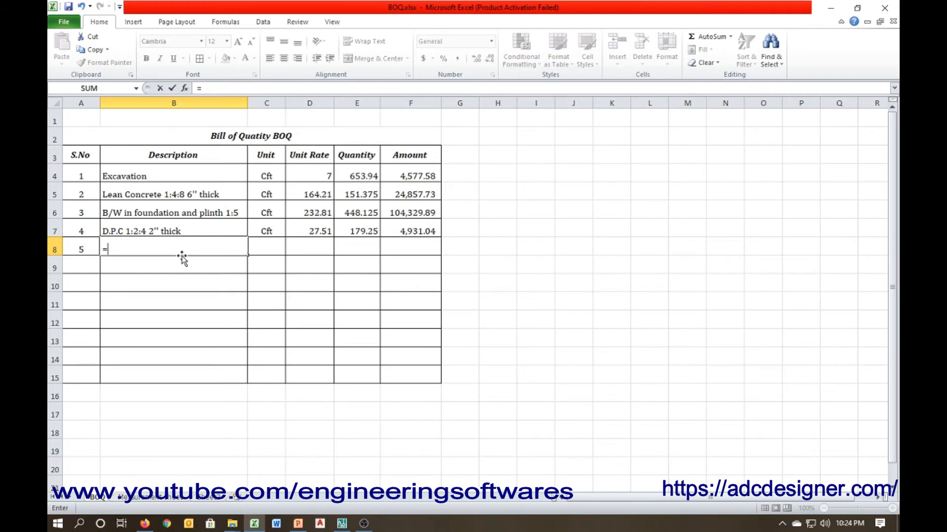
pyautogui.click(159, 501)
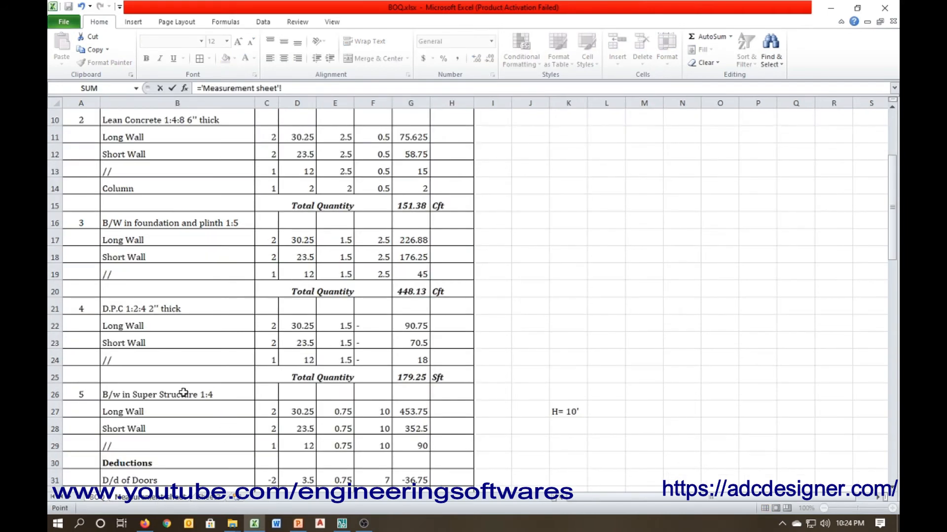
pyautogui.scroll(-4, 186, 393)
pyautogui.click(175, 187)
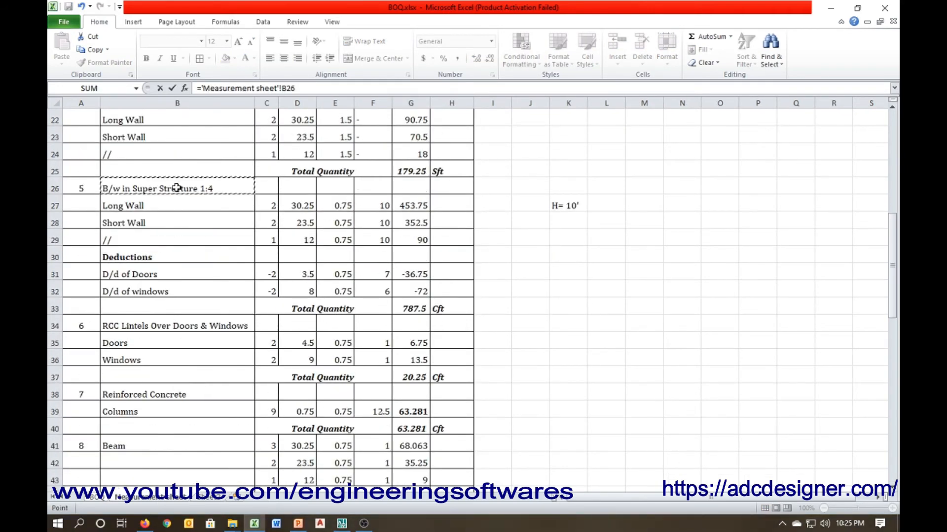
pyautogui.press('Return')
# Step: Enter Cft as the super structure brickwork unit in C8 and change the D.P.C unit in C7 to Sft
pyautogui.click(281, 247)
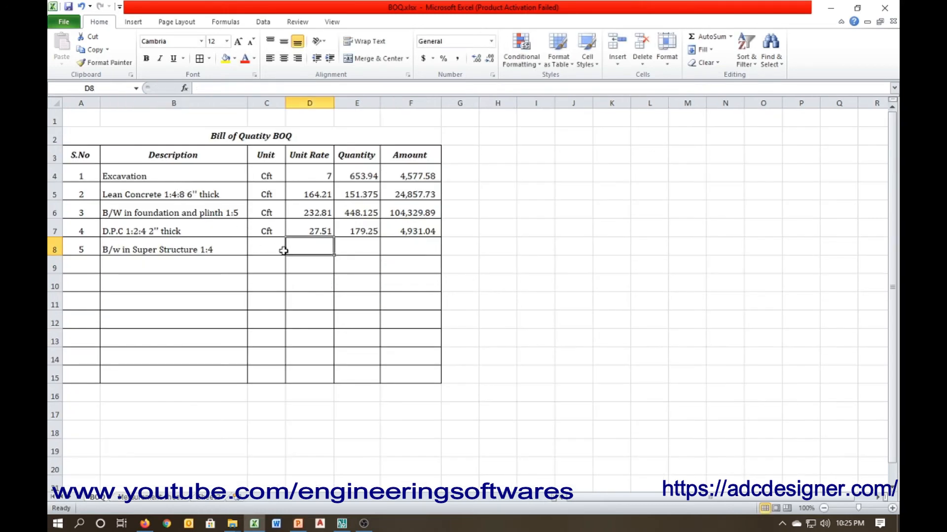
pyautogui.write('Cft')
pyautogui.click(271, 230)
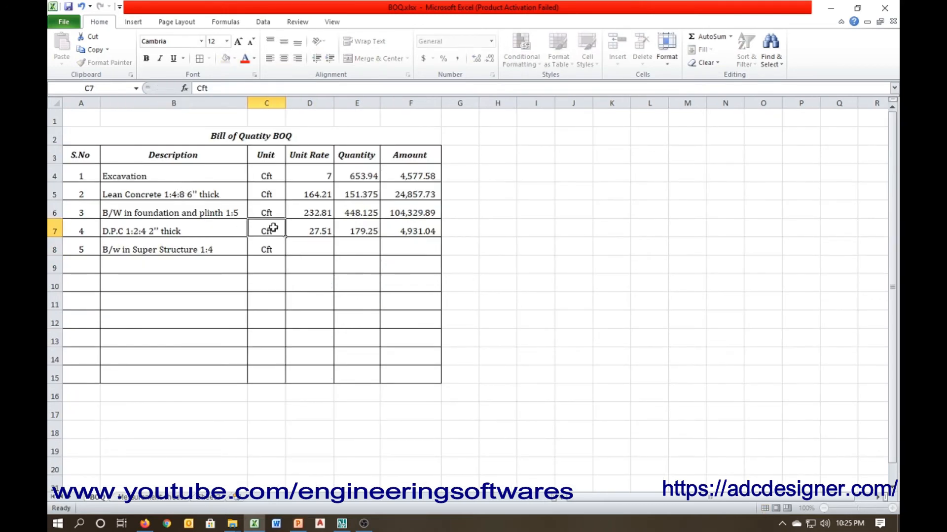
pyautogui.write('S')
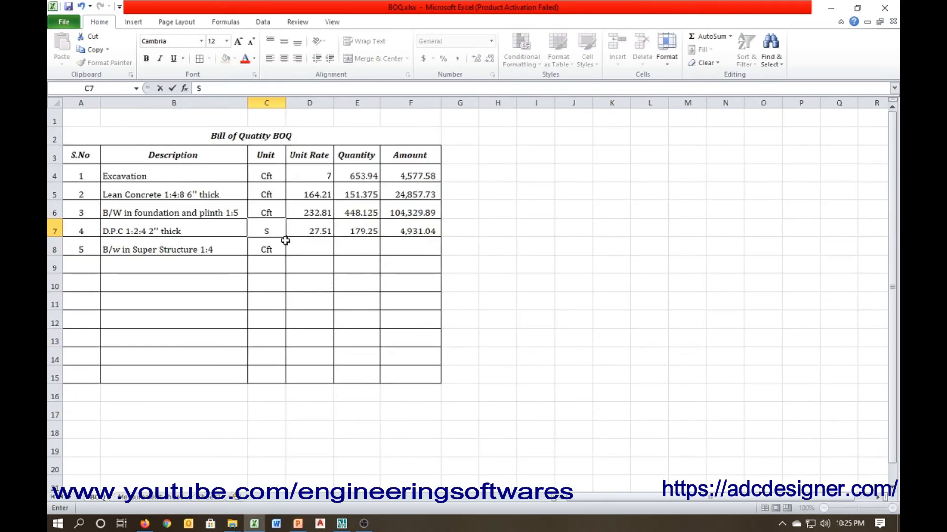
pyautogui.write('ft')
# Step: Try linking the super structure unit rate cell D8 to total G33 on the Measurement sheet
pyautogui.click(306, 251)
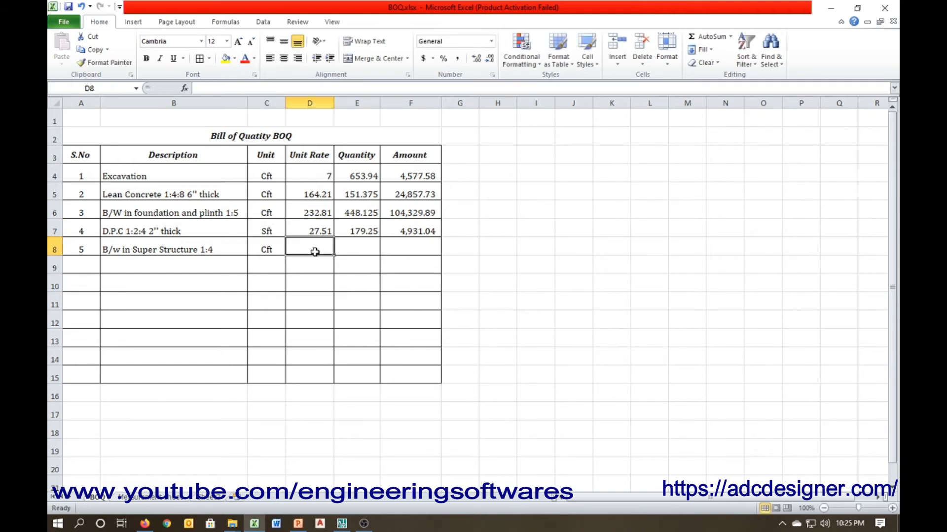
pyautogui.write('=')
pyautogui.click(177, 498)
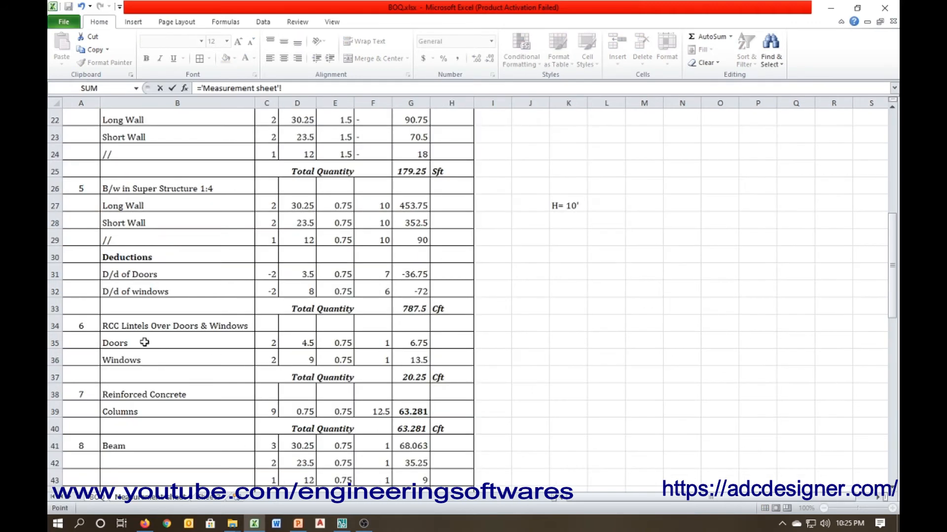
pyautogui.click(419, 308)
pyautogui.press('Return')
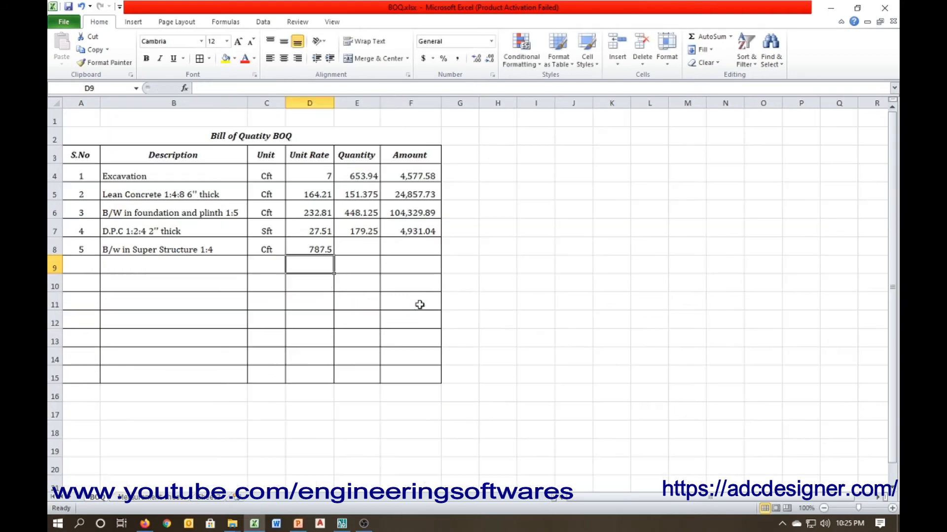
# Step: Link the super structure brickwork quantity in E8 to total G33 on the Measurement sheet
pyautogui.click(367, 245)
pyautogui.write('=')
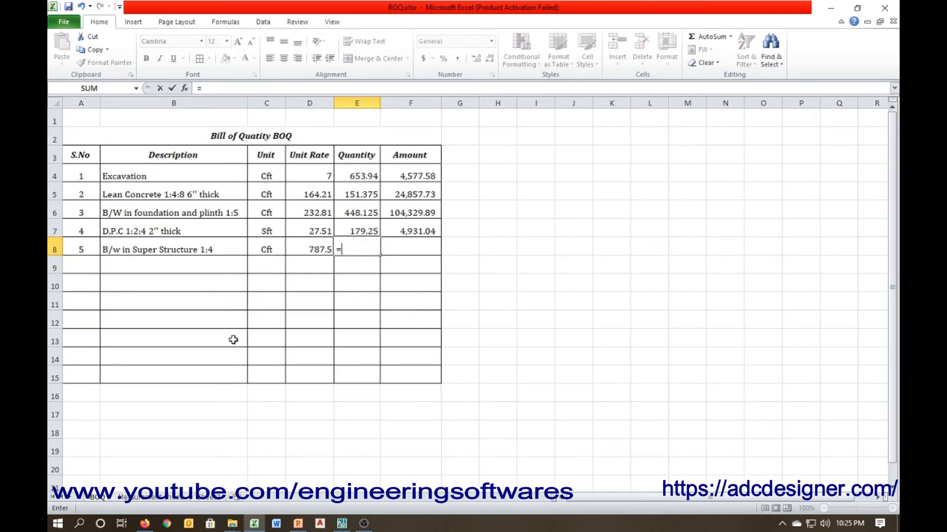
pyautogui.click(155, 498)
pyautogui.click(414, 305)
pyautogui.press('Return')
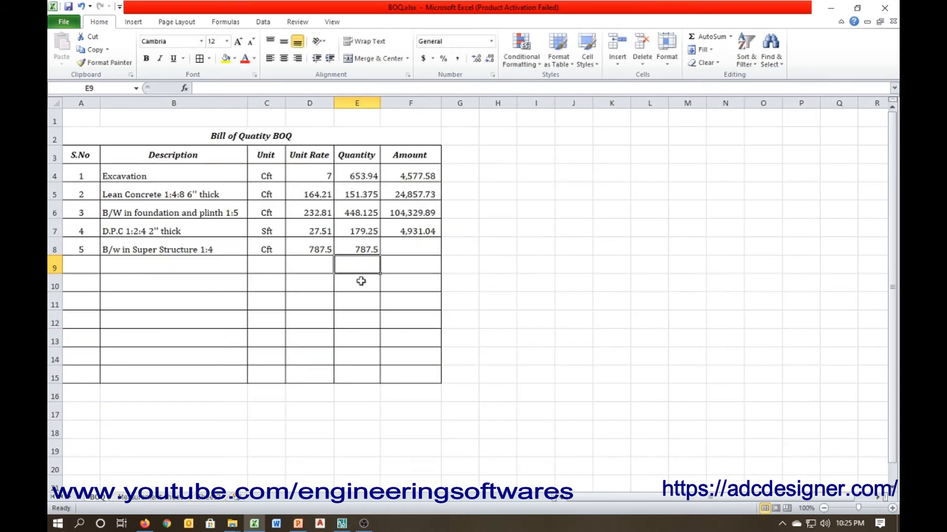
# Step: Calculate the super structure unit rate in D8 with =9226/35.32 and copy the amount formula down into F8
pyautogui.click(319, 248)
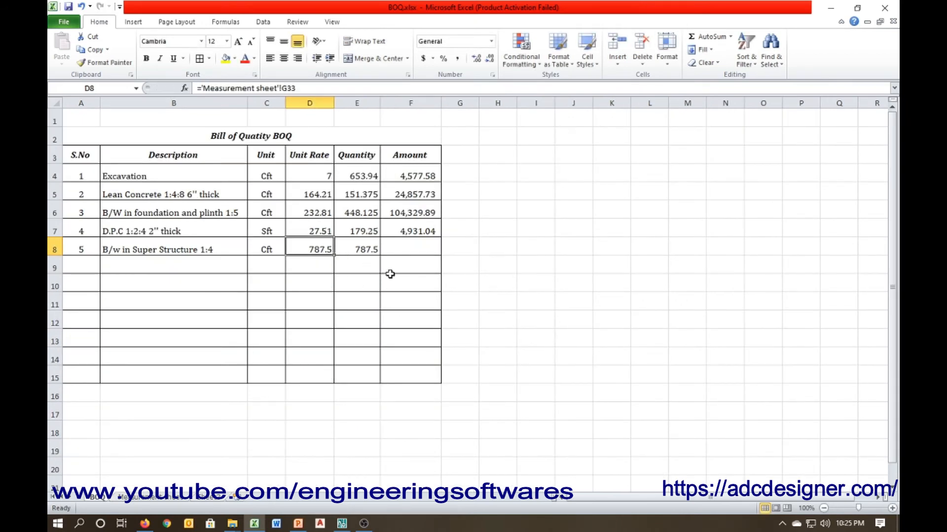
pyautogui.write('=9226')
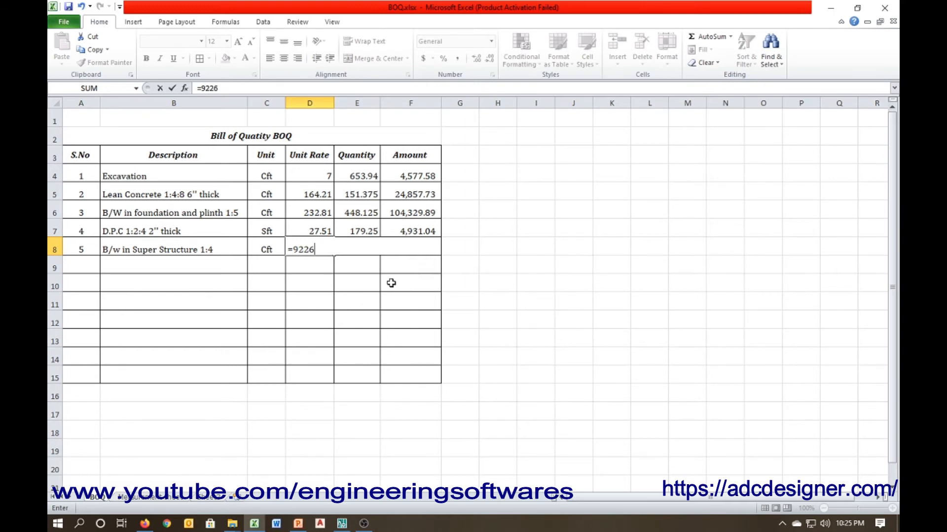
pyautogui.write('/35.32')
pyautogui.press('Return')
pyautogui.click(347, 251)
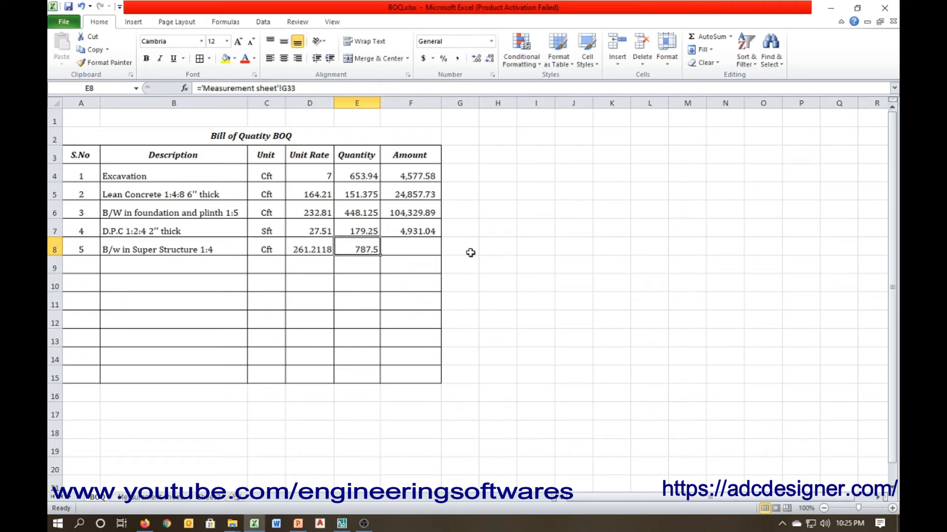
pyautogui.click(427, 248)
pyautogui.hotkey('ctrl', 'd')
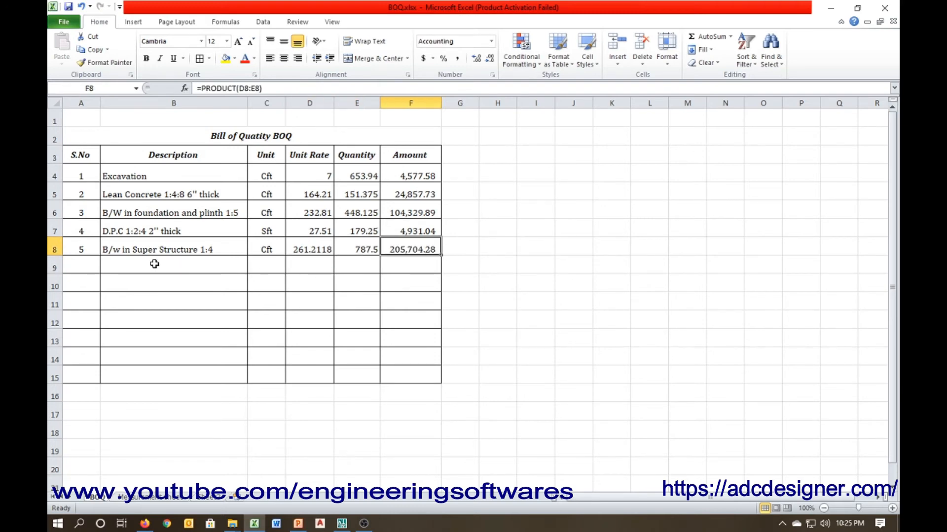
# Step: Add item 6 in row 9 with B9 linked to RCC Lintels Over Doors & Windows on the Measurement sheet, and widen column B slightly
pyautogui.click(91, 265)
pyautogui.write('6')
pyautogui.click(150, 268)
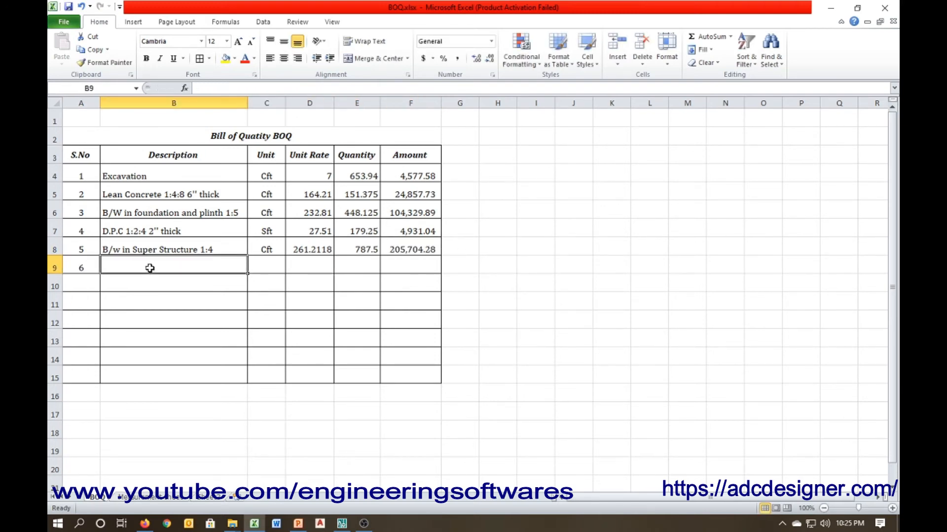
pyautogui.write('=')
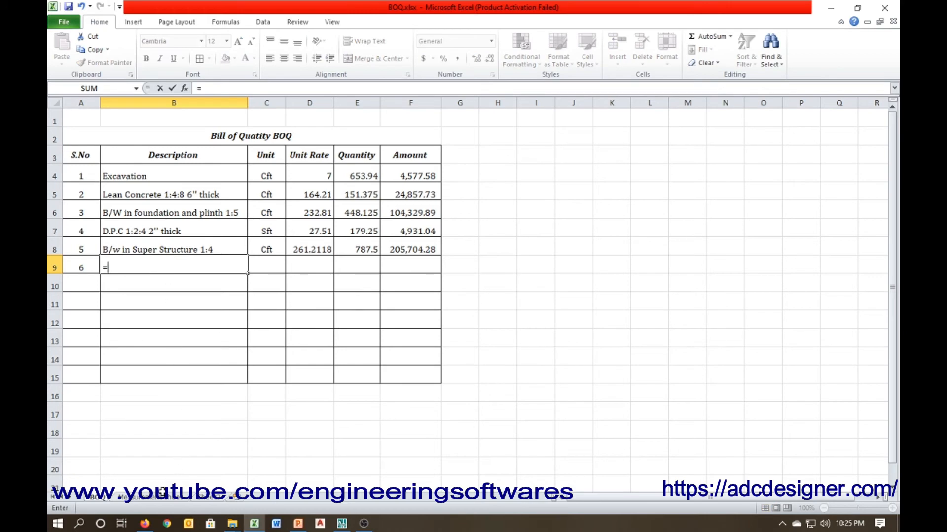
pyautogui.click(163, 498)
pyautogui.click(416, 375)
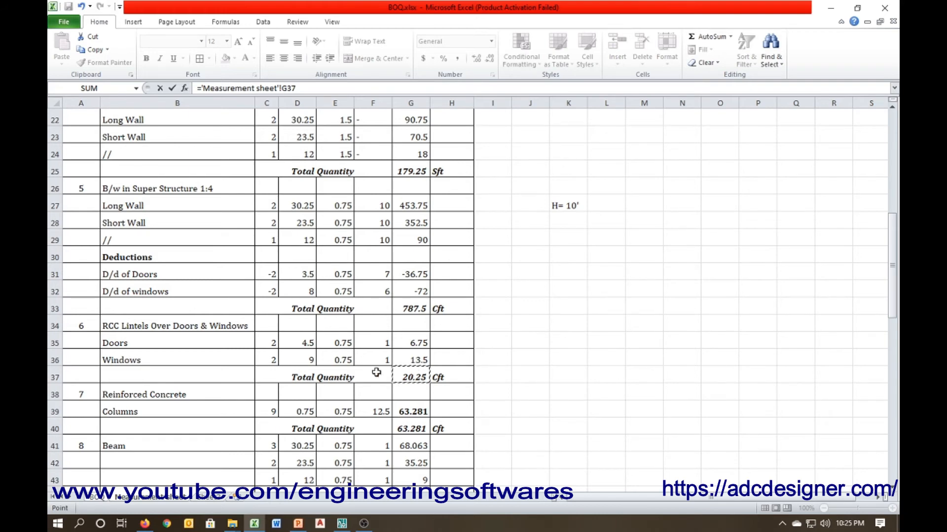
pyautogui.click(211, 325)
pyautogui.press('Return')
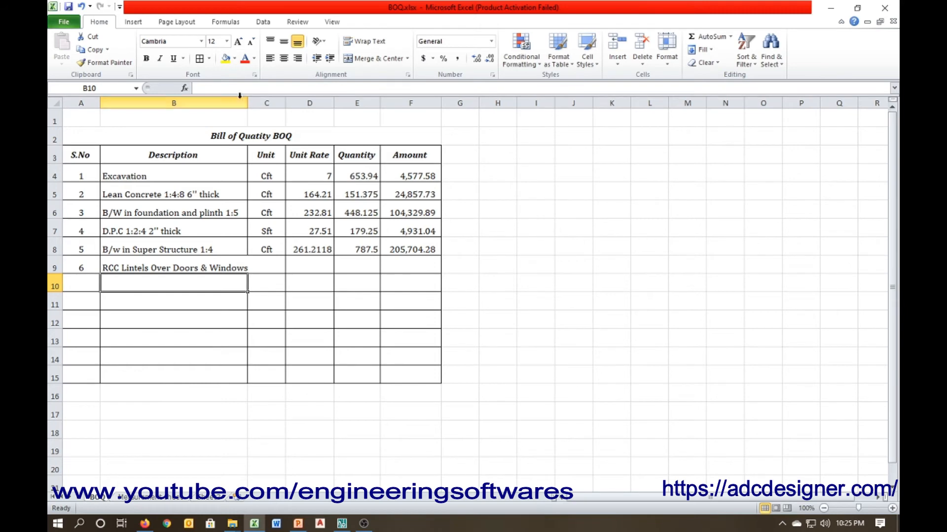
pyautogui.moveTo(248, 103); pyautogui.dragTo(255, 103)
# Step: Link the RCC lintels quantity in E9 to total G37 on the Measurement sheet
pyautogui.click(367, 263)
pyautogui.write('=')
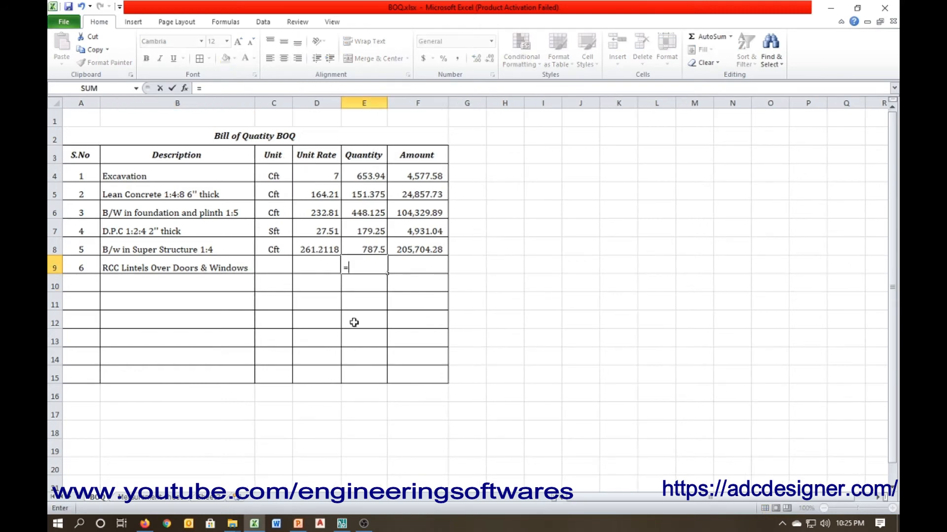
pyautogui.click(156, 498)
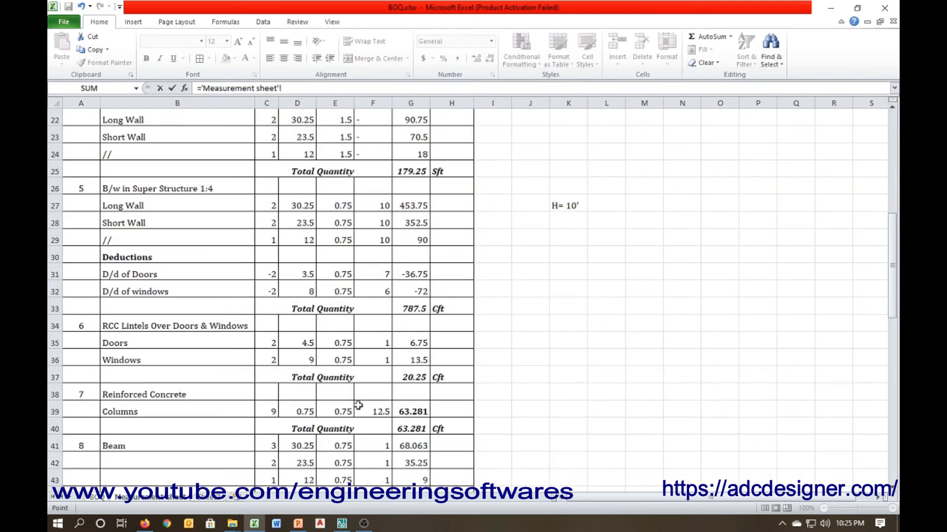
pyautogui.click(418, 376)
pyautogui.press('Return')
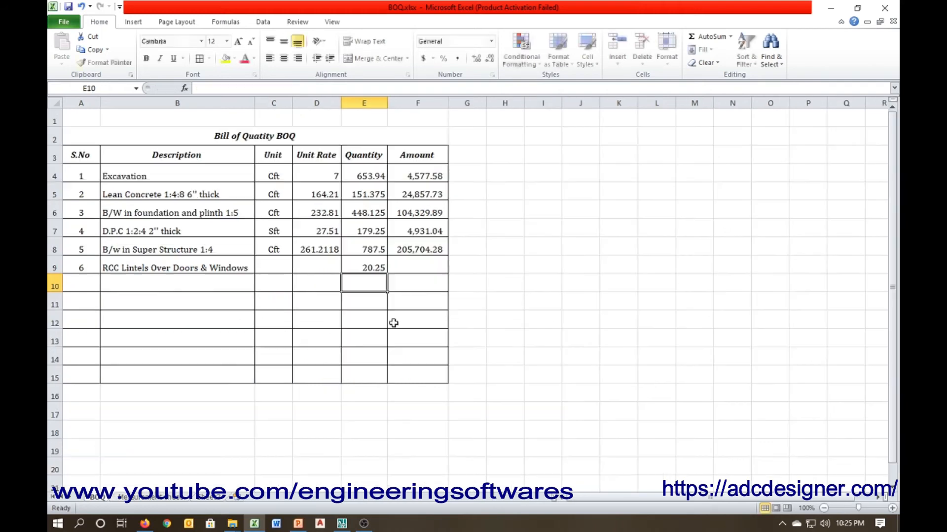
# Step: Enter Cft as the RCC lintels unit in C9 and =320 as the unit rate in D9
pyautogui.click(321, 258)
pyautogui.click(274, 265)
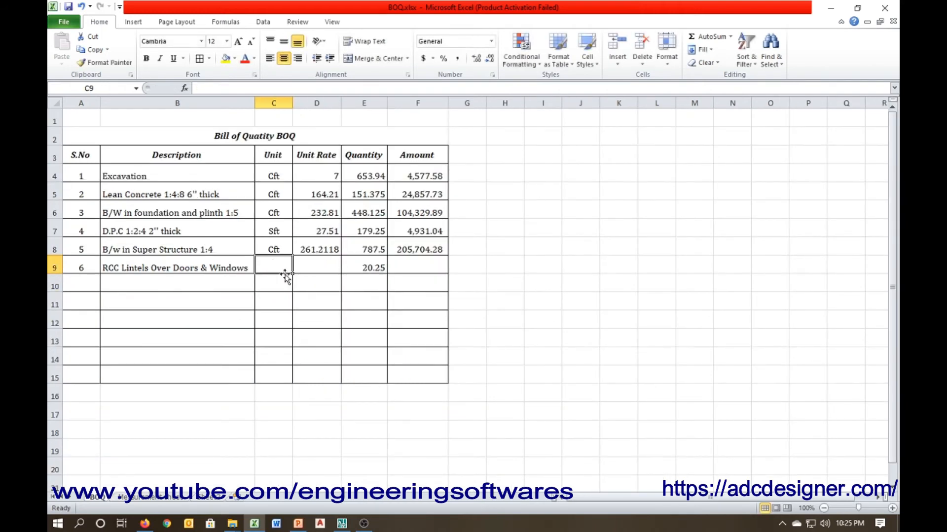
pyautogui.write('Cft')
pyautogui.click(316, 272)
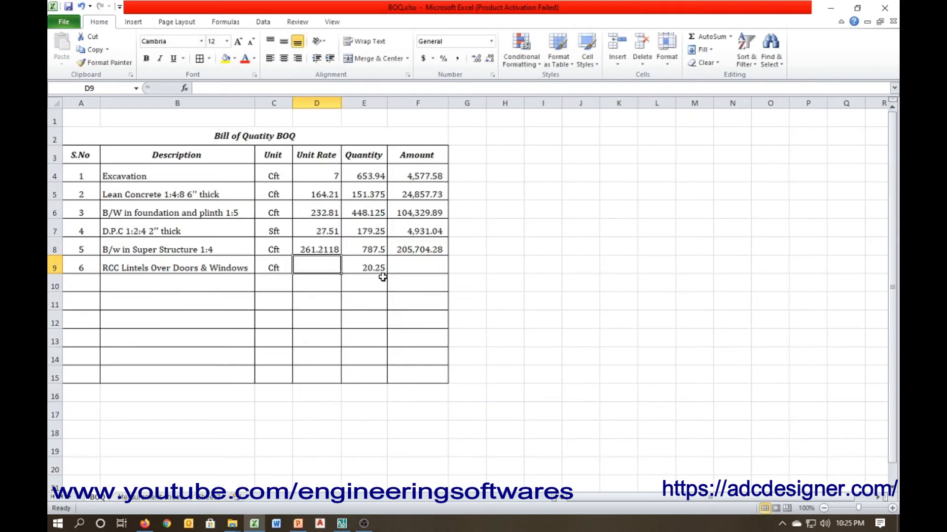
pyautogui.write('=')
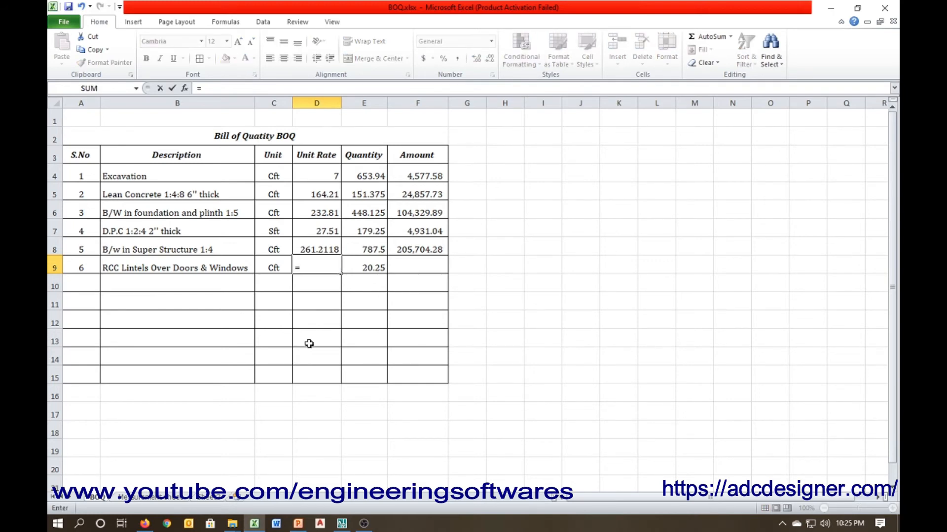
pyautogui.write('3')
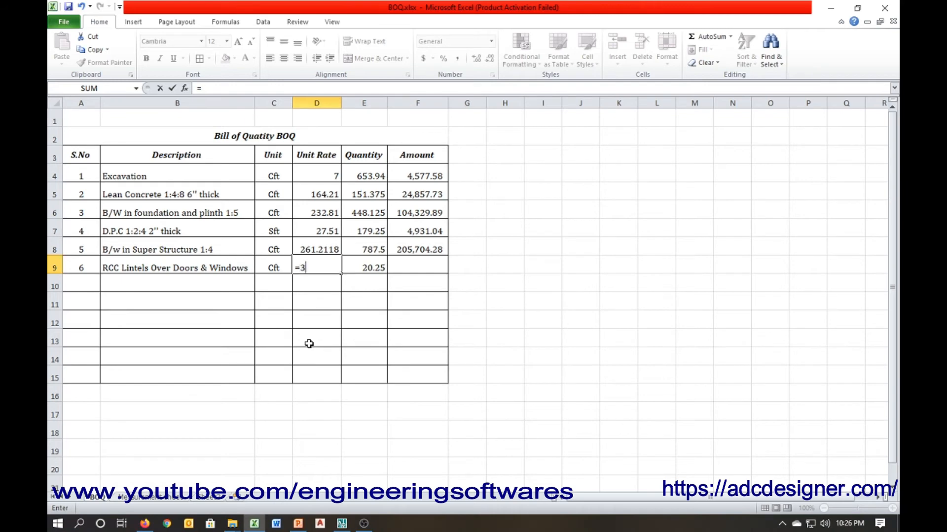
pyautogui.write('20')
pyautogui.press('Return')
# Step: Copy the amount formula down into F9 for the RCC lintels item
pyautogui.press('Up')
pyautogui.press('Right')
pyautogui.press('Right')
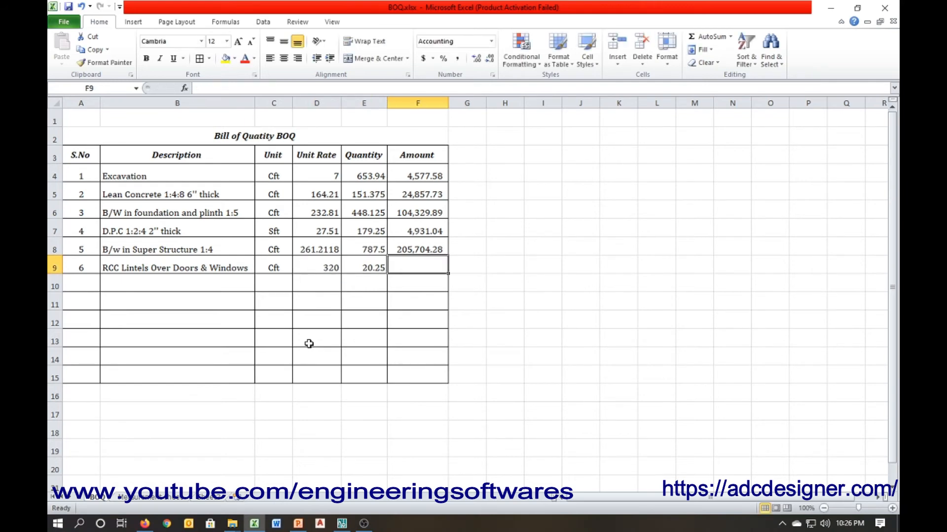
pyautogui.hotkey('ctrl', 'd')
# Step: Enter serial number 7 in A10 and link B10 to the Reinforced Concrete description in B38 on the Measurement sheet
pyautogui.press('Down')
pyautogui.press('Left')
pyautogui.press('Left')
pyautogui.press('Left')
pyautogui.press('Left')
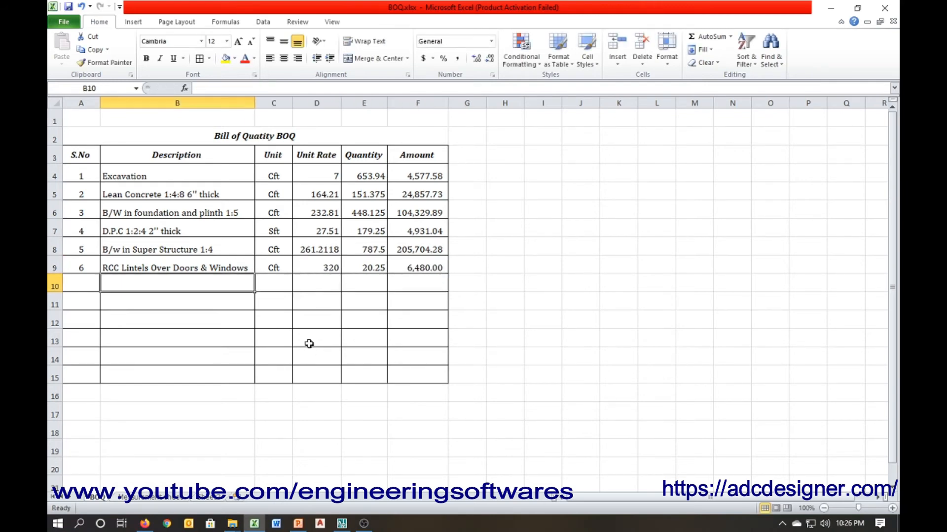
pyautogui.press('Left')
pyautogui.write('7')
pyautogui.press('Tab')
pyautogui.write('=')
pyautogui.click(156, 499)
pyautogui.scroll(-1, 189, 409)
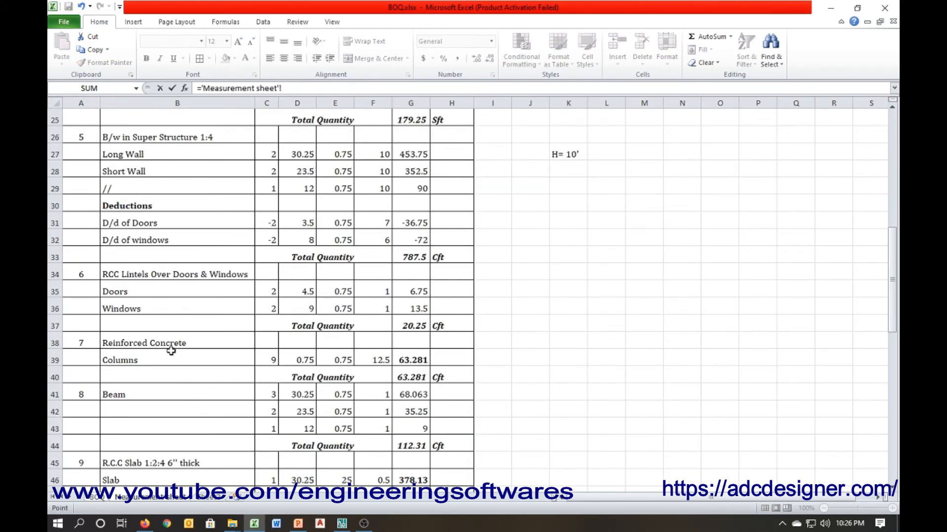
pyautogui.click(191, 342)
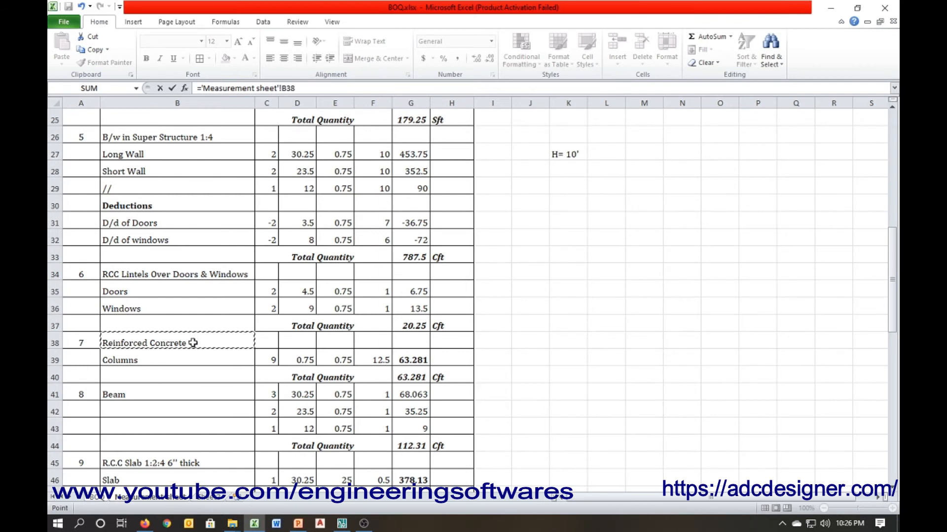
pyautogui.press('Return')
pyautogui.doubleClick(199, 286)
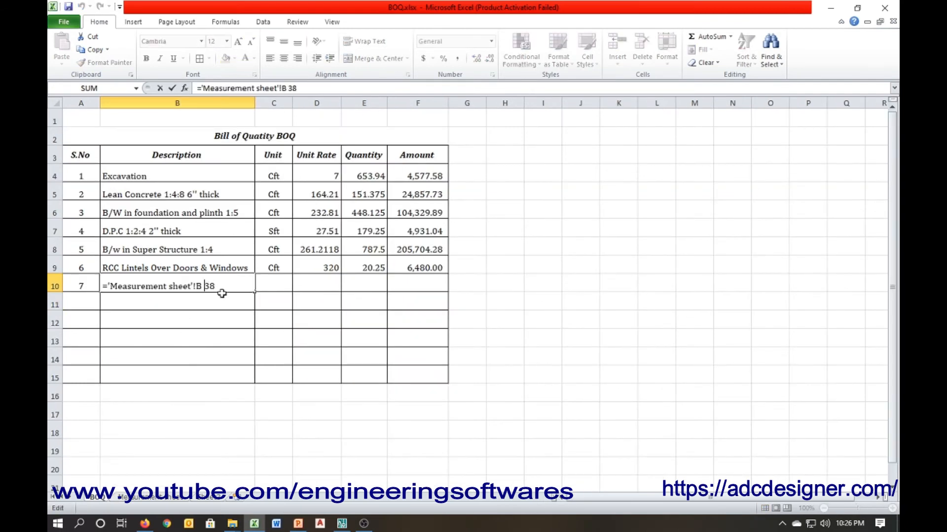
pyautogui.press('Escape')
# Step: Enter serial number 8 in A11 for the next work item
pyautogui.click(84, 302)
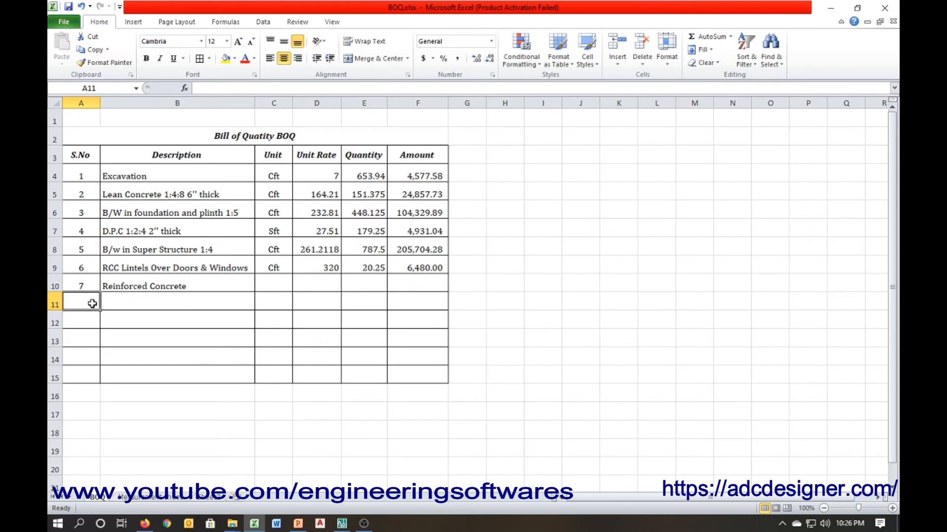
pyautogui.write('8')
pyautogui.click(140, 302)
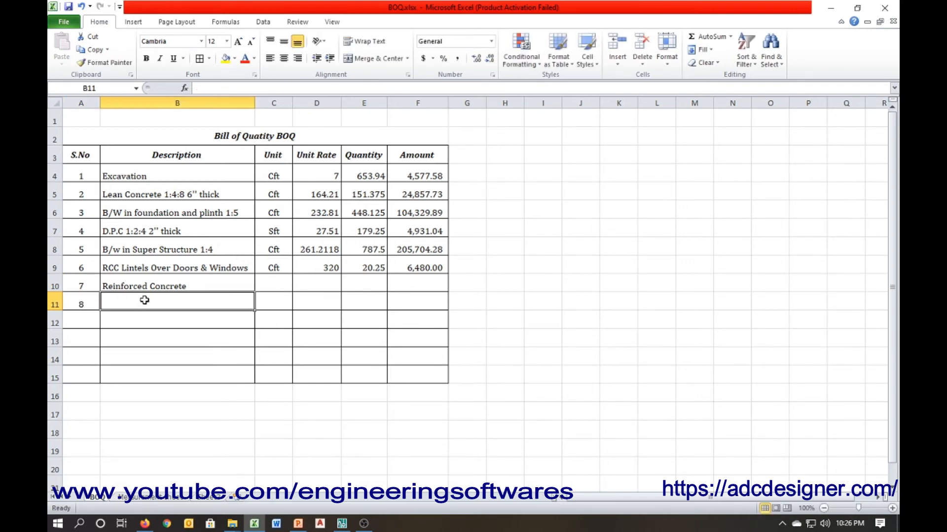
# Step: Enter Cft as the Reinforced Concrete unit in C10 and set the quantity in E10 to G44 plus G40 from the Measurement sheet
pyautogui.click(275, 279)
pyautogui.write('Cft')
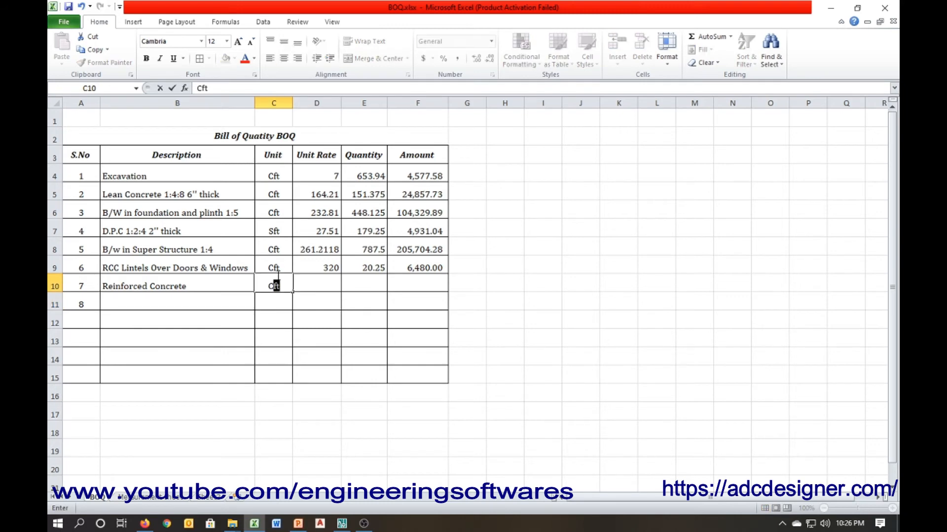
pyautogui.click(316, 279)
pyautogui.click(381, 283)
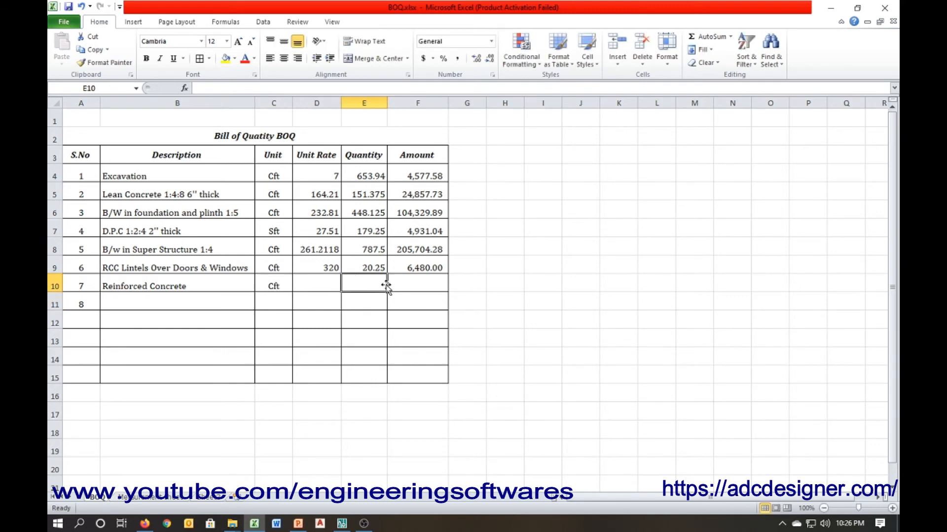
pyautogui.write('=')
pyautogui.click(157, 499)
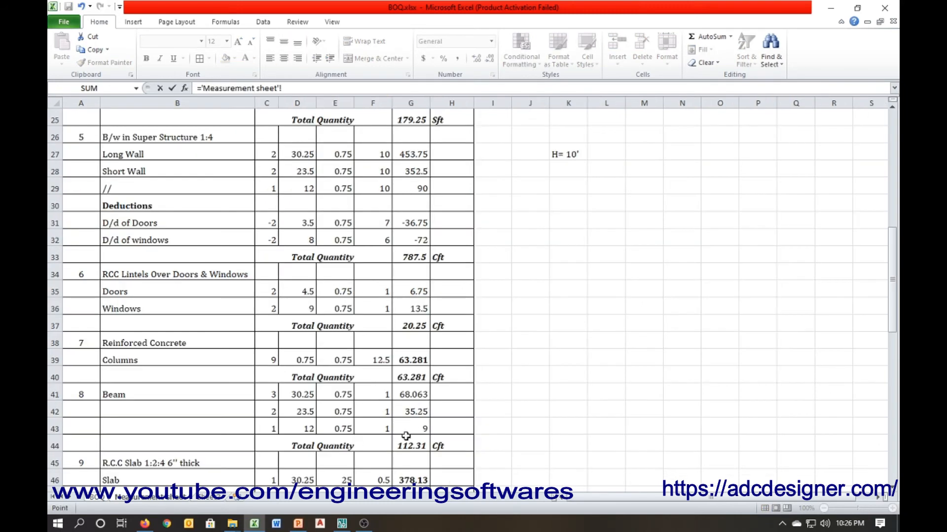
pyautogui.click(420, 445)
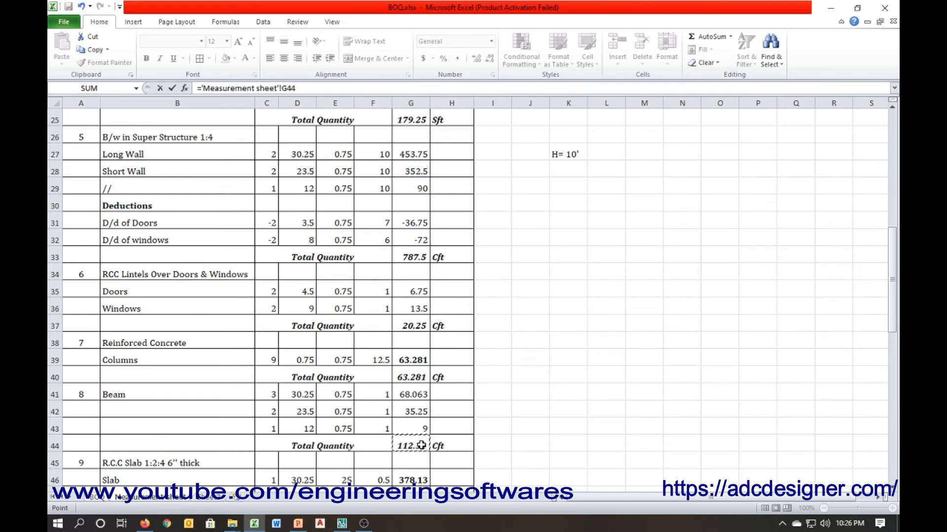
pyautogui.write('+')
pyautogui.click(409, 377)
pyautogui.press('Return')
# Step: Enter 320 as the Reinforced Concrete unit rate in D10 and copy the amount formula down into F10
pyautogui.click(324, 286)
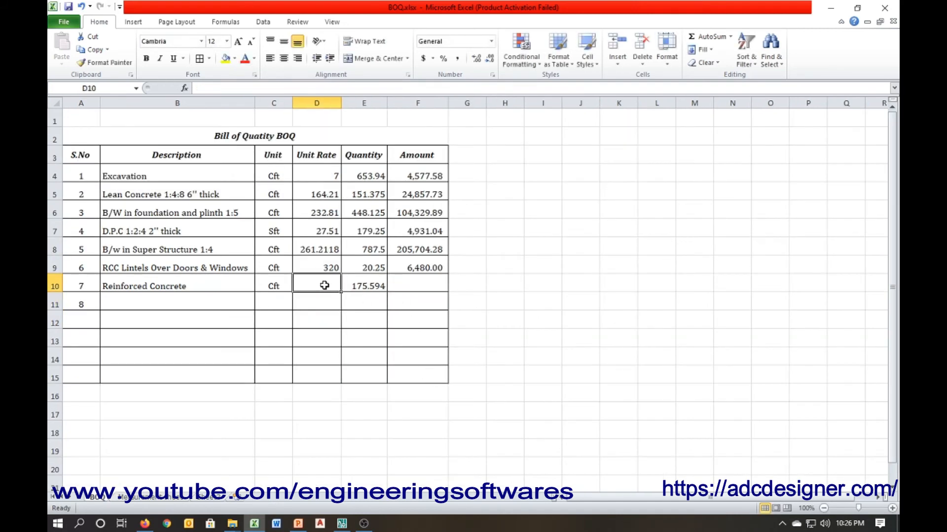
pyautogui.write('320')
pyautogui.press('Return')
pyautogui.press('Up')
pyautogui.press('Right')
pyautogui.press('Right')
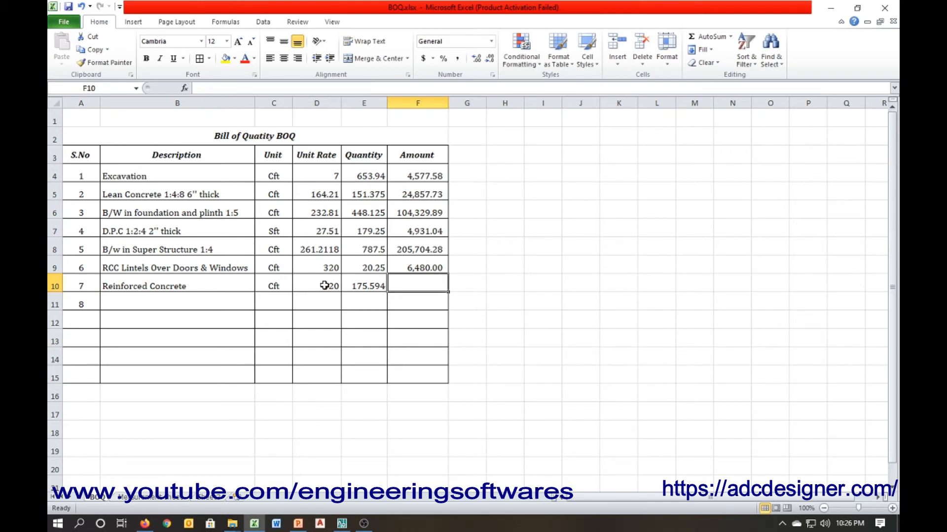
pyautogui.hotkey('ctrl', 'd')
# Step: Link B11 to the R.C.C Slab description in B45 on the Measurement sheet and copy the Cft unit down into C11
pyautogui.scroll(-2, 241, 318)
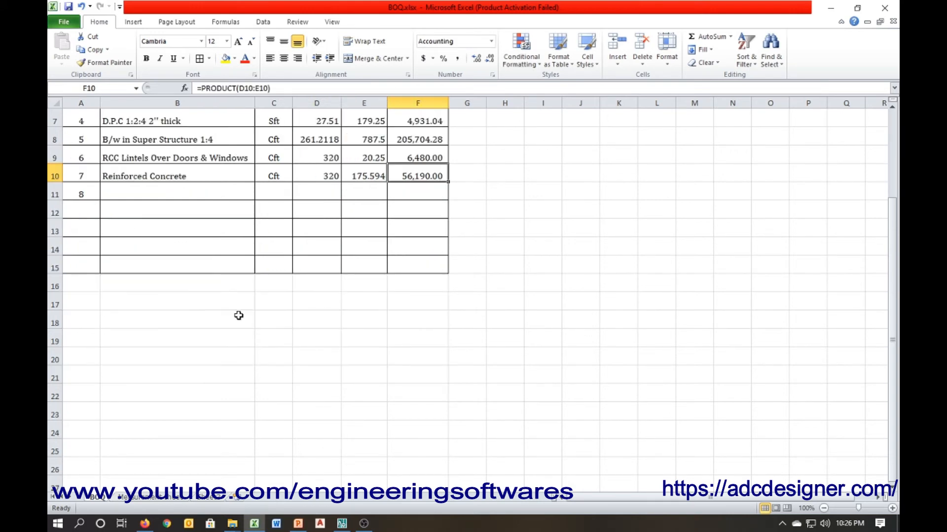
pyautogui.click(195, 196)
pyautogui.write('=')
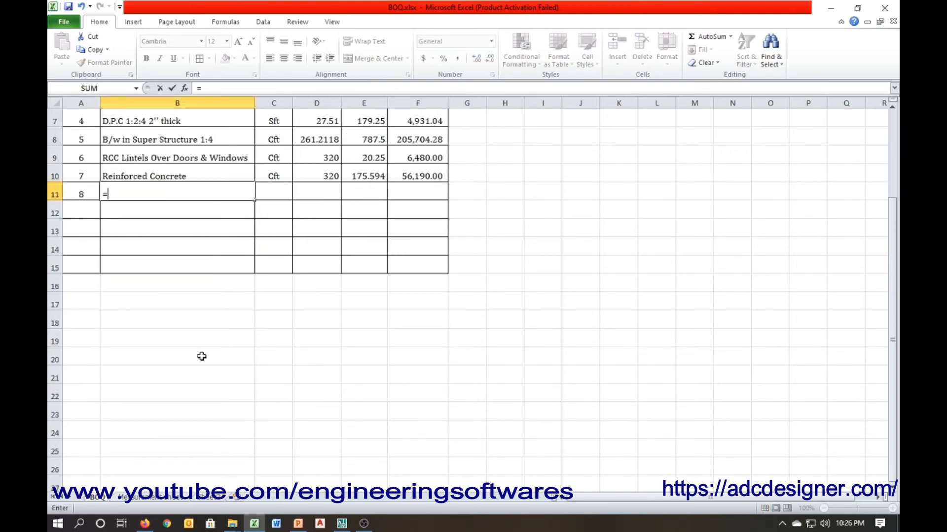
pyautogui.click(170, 498)
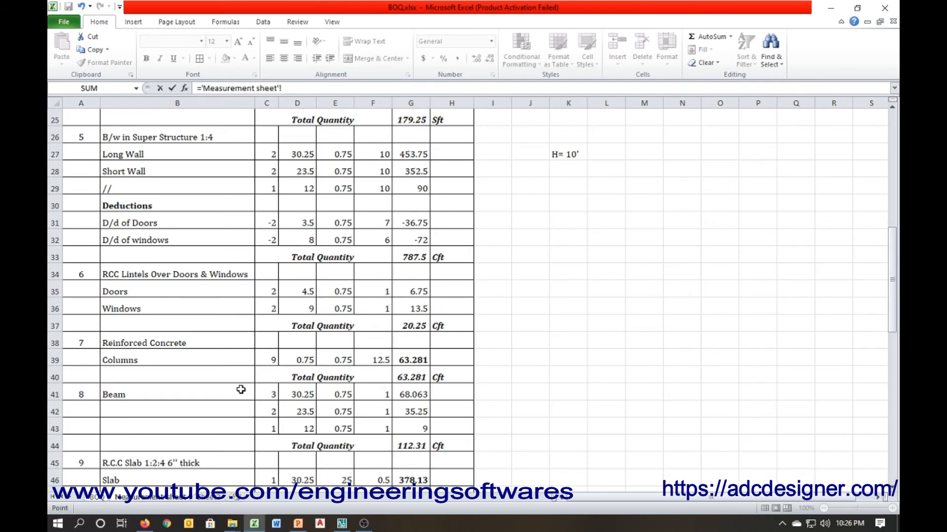
pyautogui.scroll(-3, 256, 365)
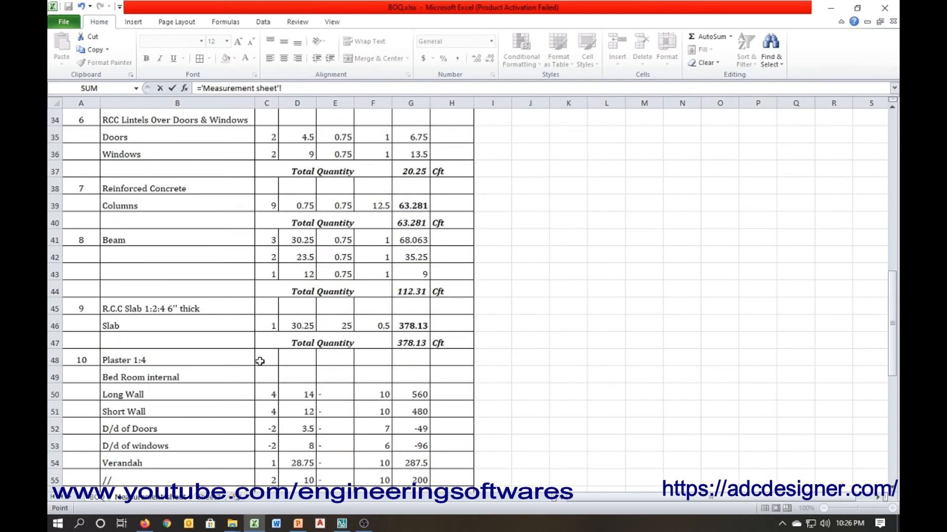
pyautogui.scroll(-4, 260, 361)
pyautogui.scroll(1, 260, 361)
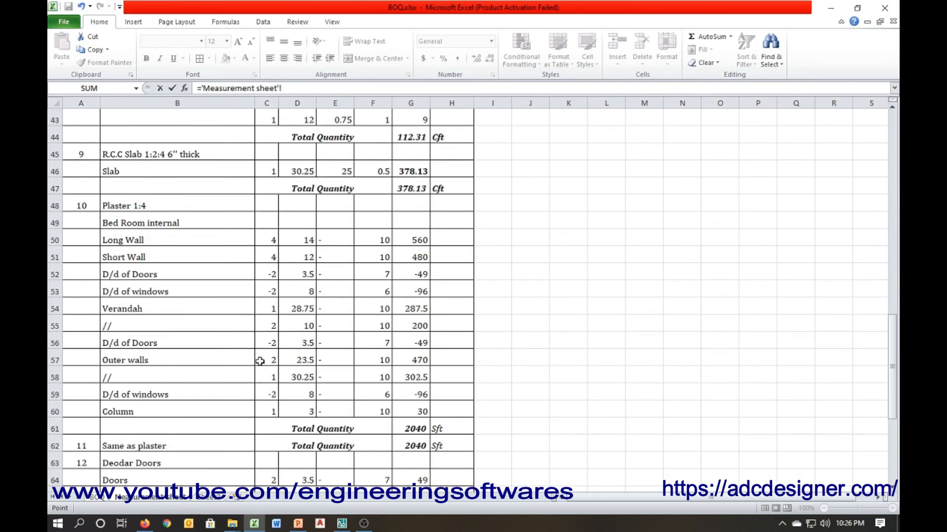
pyautogui.click(241, 157)
pyautogui.press('Return')
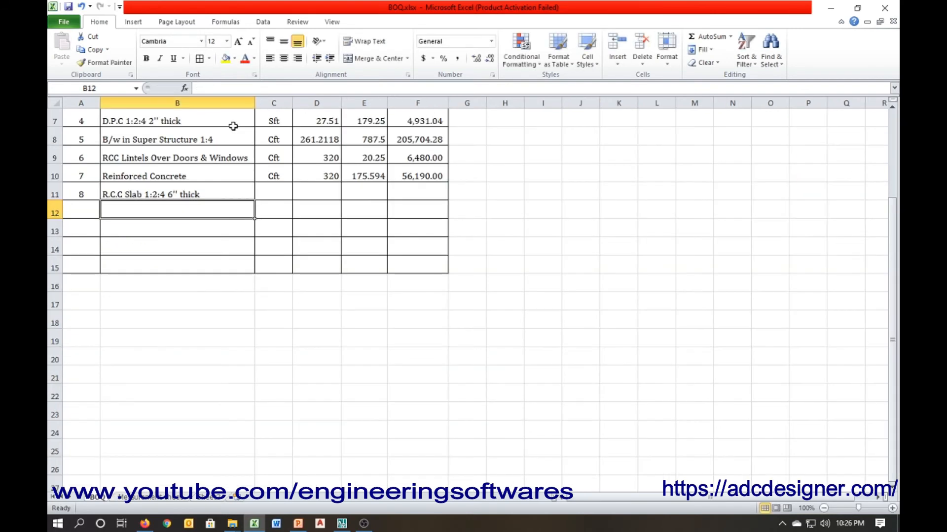
pyautogui.click(282, 192)
pyautogui.hotkey('ctrl', 'd')
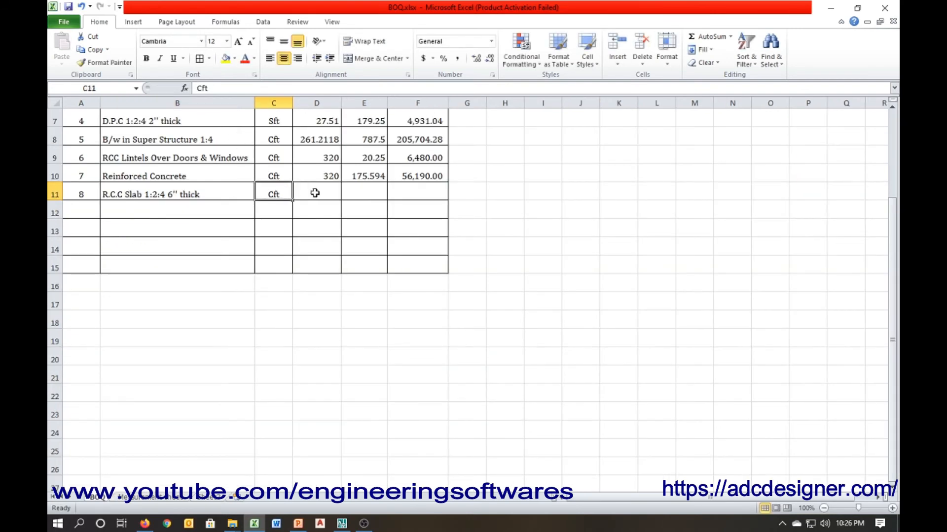
# Step: Link the slab's unit rate cell D11 to the slab total in G47 on the Measurement sheet
pyautogui.click(318, 192)
pyautogui.write('=')
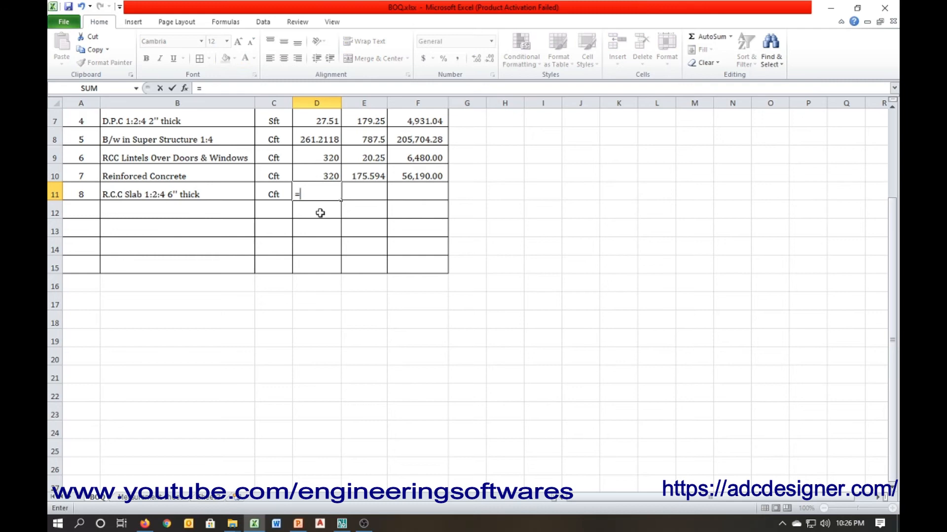
pyautogui.click(176, 499)
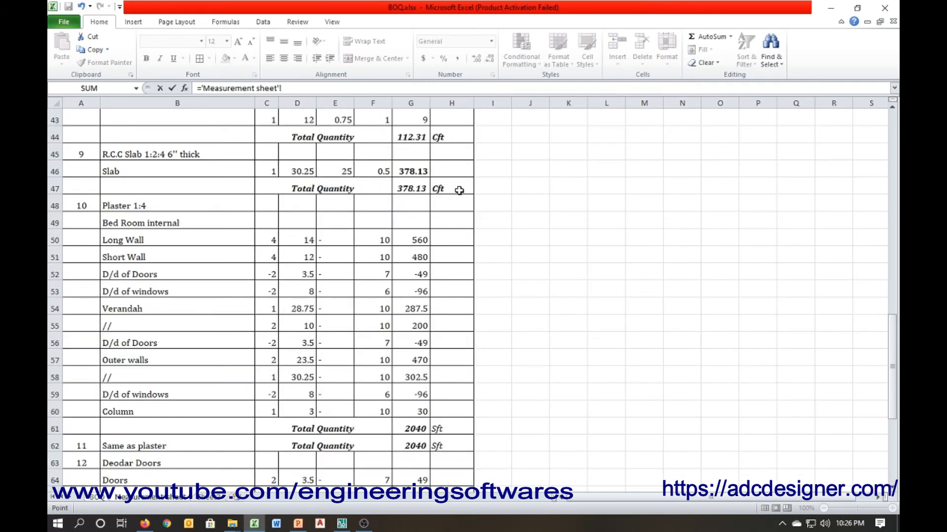
pyautogui.click(424, 188)
pyautogui.press('Return')
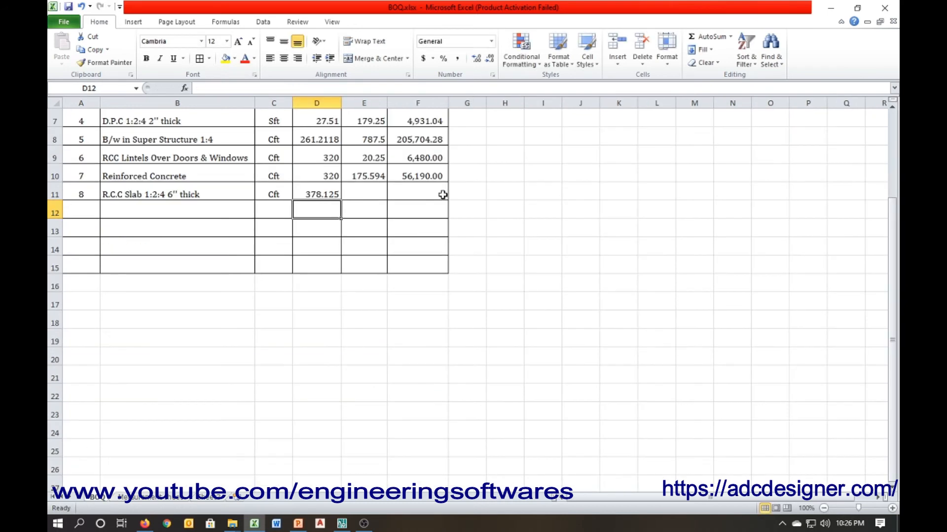
# Step: Link the slab's quantity in E11 to the slab total in G47 on the Measurement sheet
pyautogui.click(370, 195)
pyautogui.write('=')
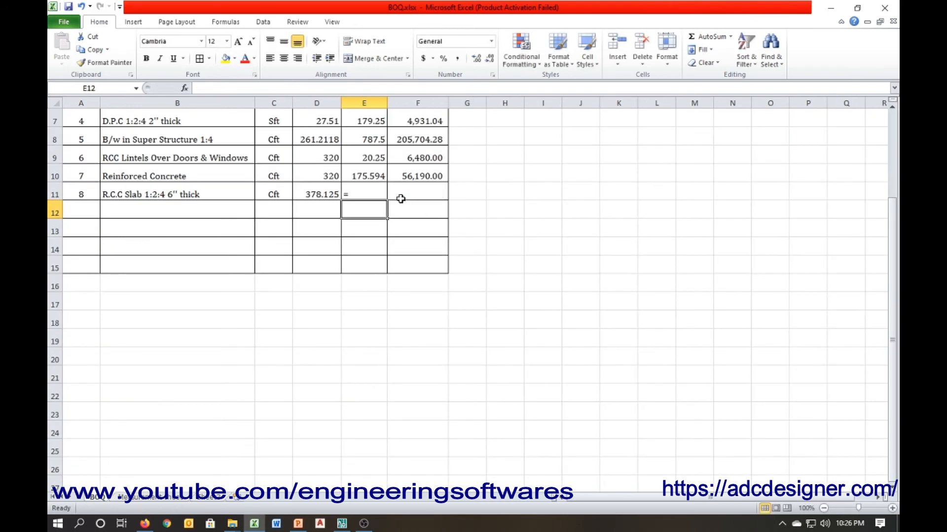
pyautogui.click(168, 496)
pyautogui.click(417, 194)
pyautogui.press('Return')
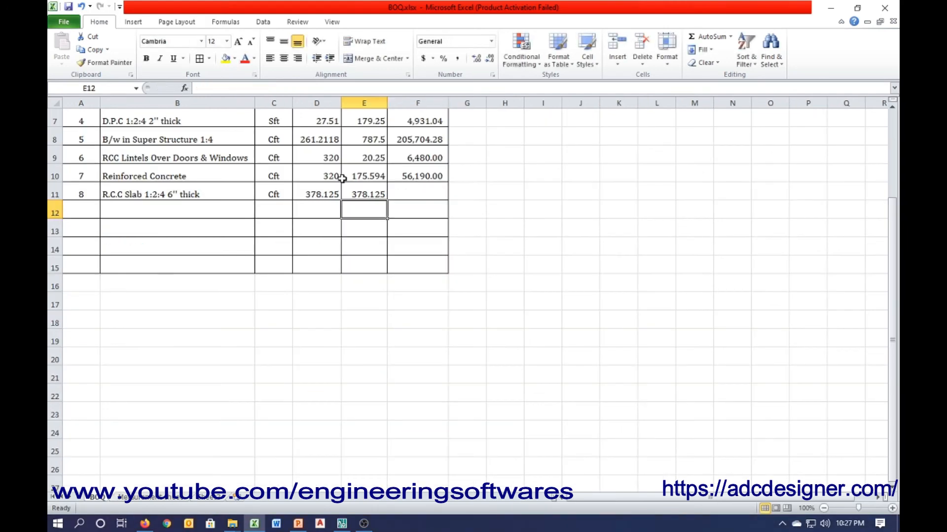
# Step: Set the slab's unit rate in D11 to =9256/35.32 and copy the amount formula down into F11
pyautogui.click(319, 189)
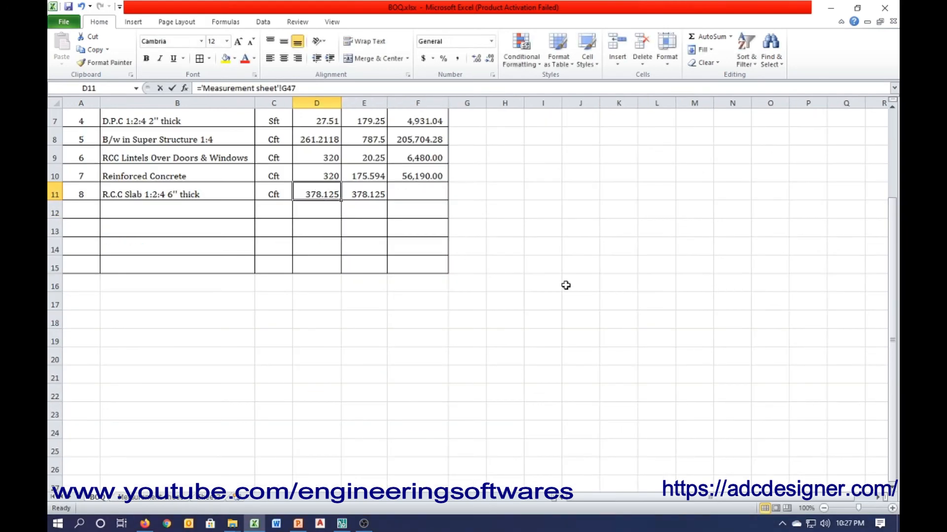
pyautogui.write('=9256')
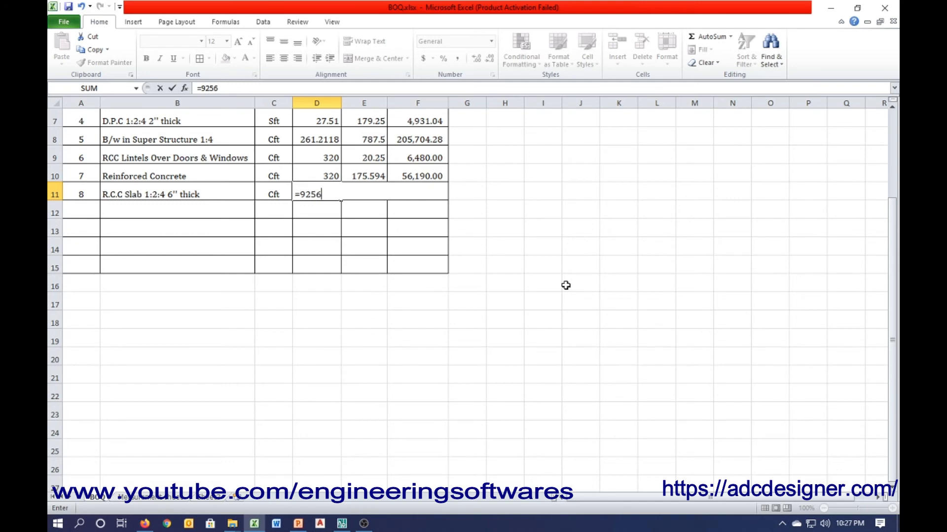
pyautogui.write('/35.32')
pyautogui.press('Return')
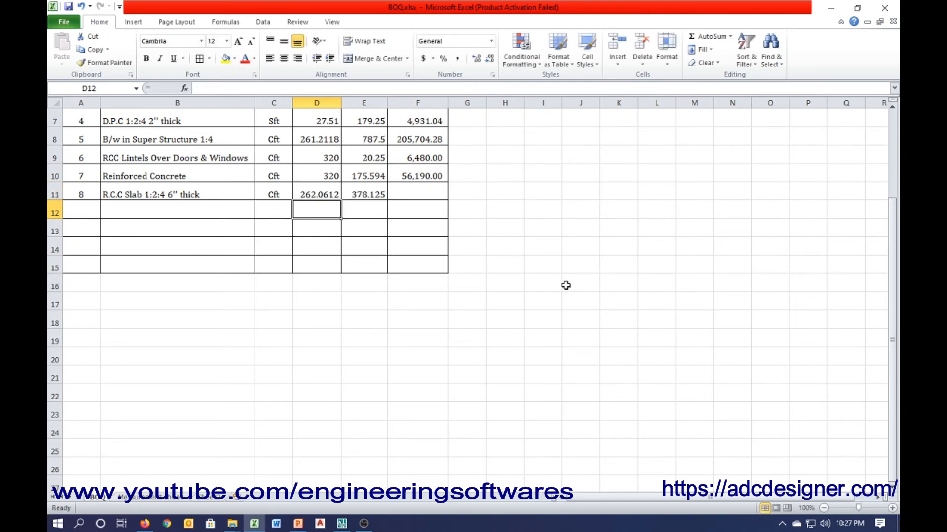
pyautogui.click(418, 194)
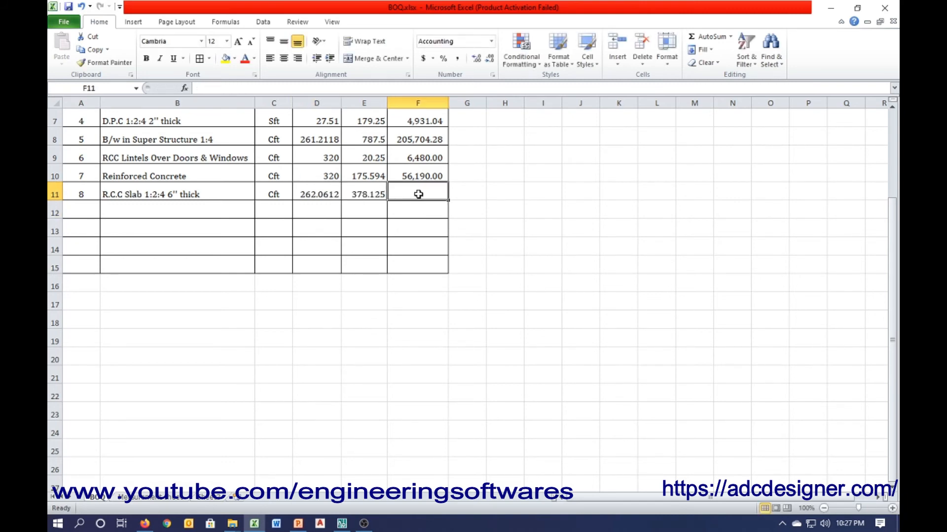
pyautogui.hotkey('ctrl', 'd')
# Step: Change the unit rates of Reinforced Concrete in D10 and RCC Lintels in D9 to 220
pyautogui.click(323, 173)
pyautogui.write('220')
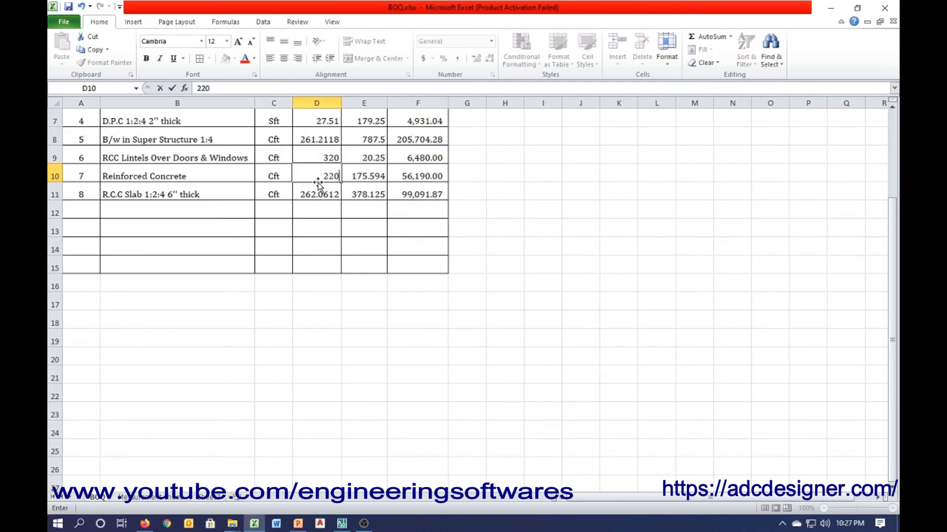
pyautogui.press('Up')
pyautogui.write('220')
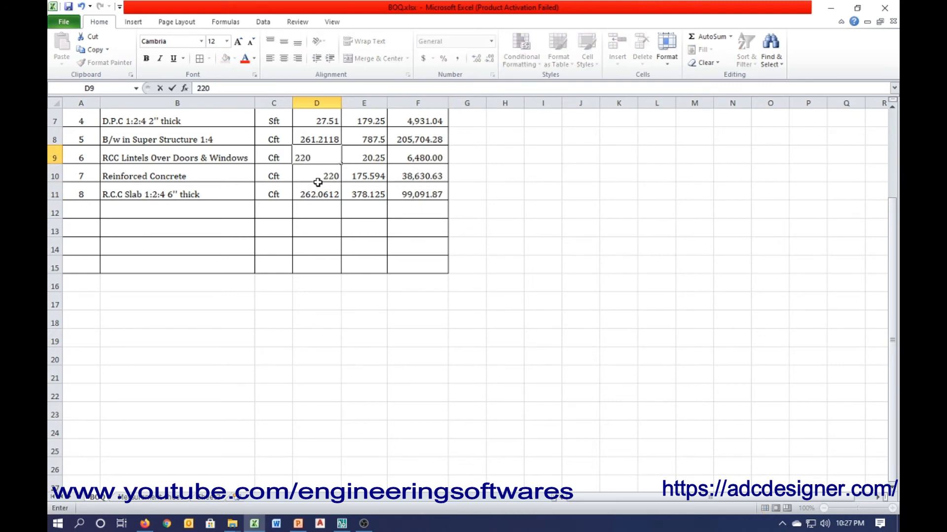
pyautogui.press('Return')
# Step: Enter serial number 9 in A12 for the next work item
pyautogui.press('Down')
pyautogui.press('Down')
pyautogui.press('Left')
pyautogui.press('Left')
pyautogui.press('Left')
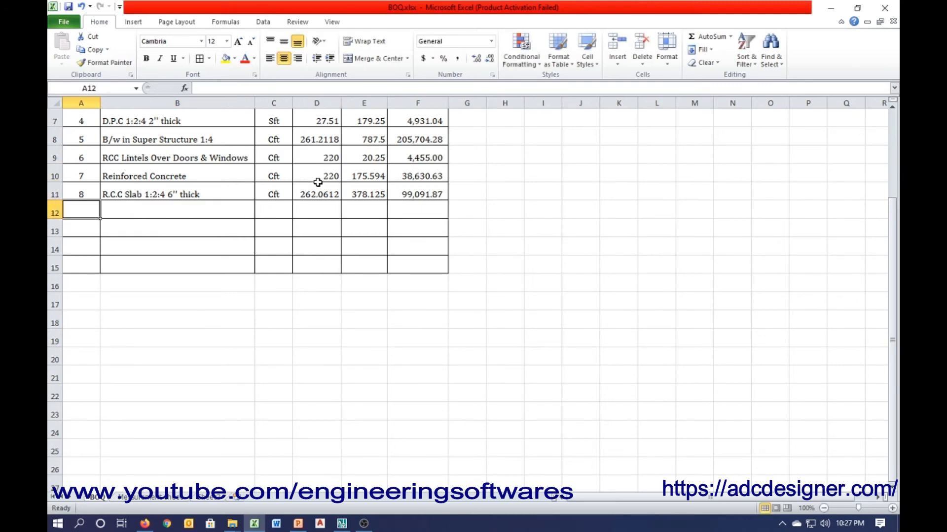
pyautogui.write('9')
pyautogui.press('Return')
# Step: Link B12 to the Plaster 1:4 description in B48 on the Measurement sheet
pyautogui.click(177, 214)
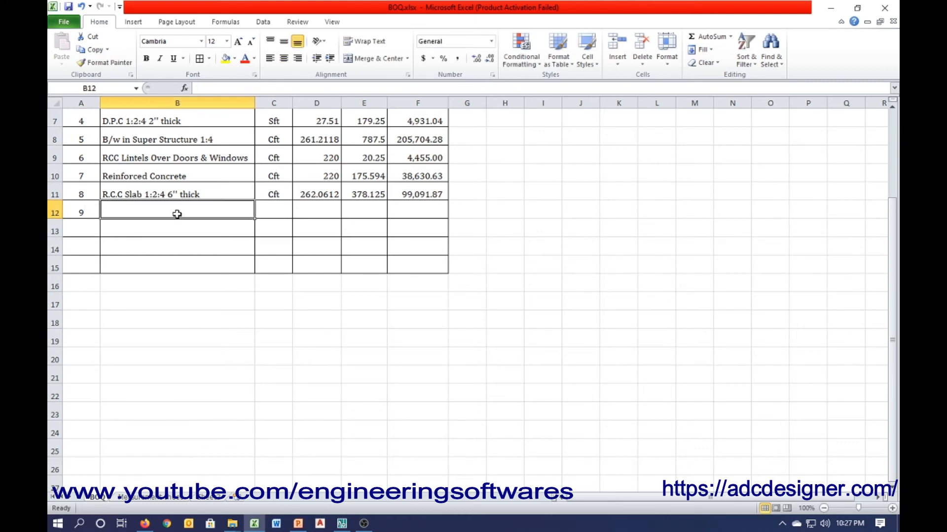
pyautogui.write('=')
pyautogui.click(160, 499)
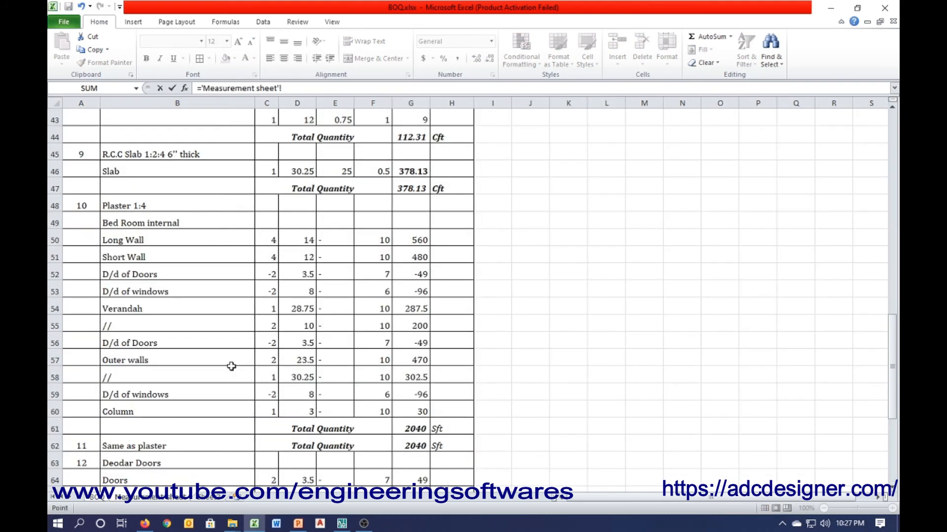
pyautogui.scroll(-1, 204, 213)
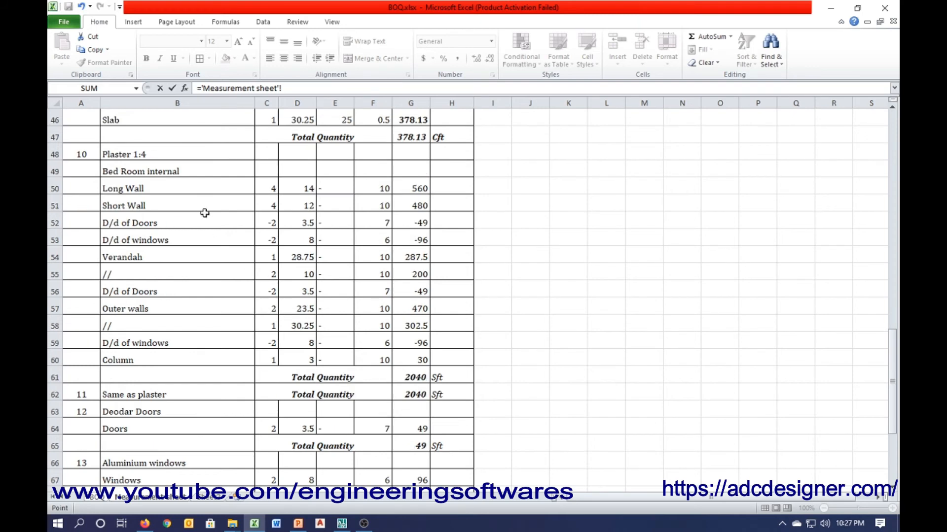
pyautogui.click(183, 157)
pyautogui.press('Return')
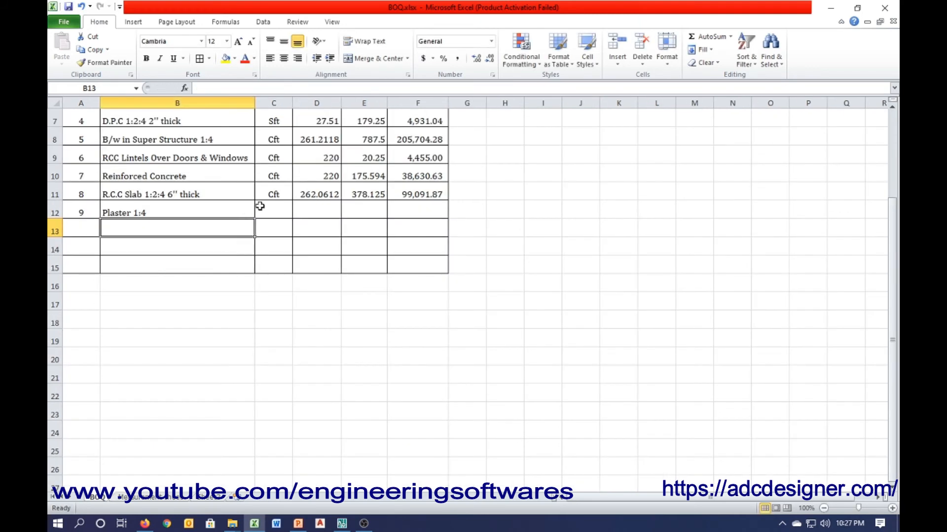
# Step: Link the plaster quantity in E12 to the plaster total in G61 on the Measurement sheet
pyautogui.click(318, 207)
pyautogui.click(374, 206)
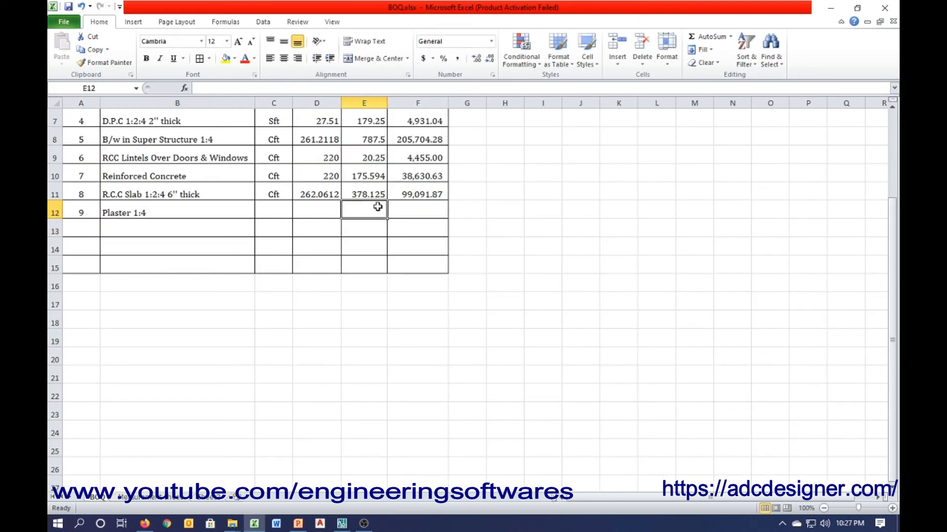
pyautogui.write('=')
pyautogui.click(165, 500)
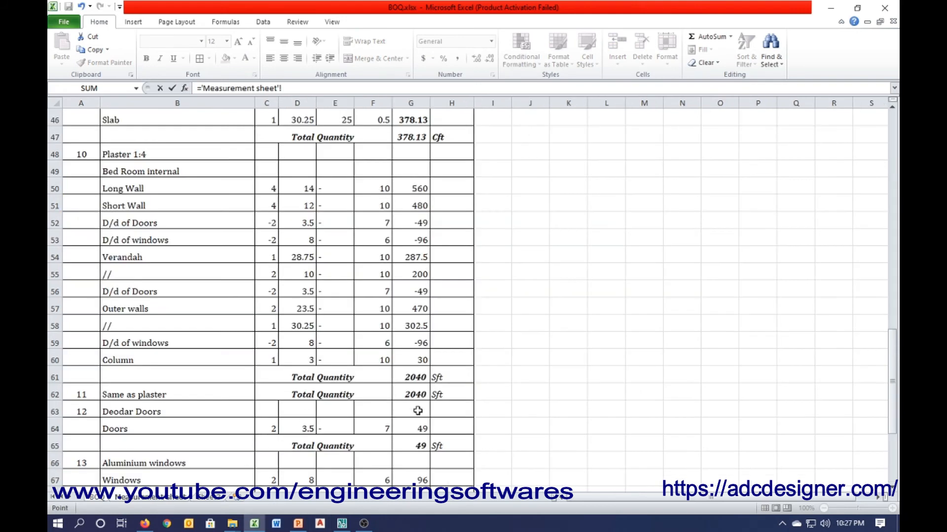
pyautogui.click(413, 380)
pyautogui.press('Return')
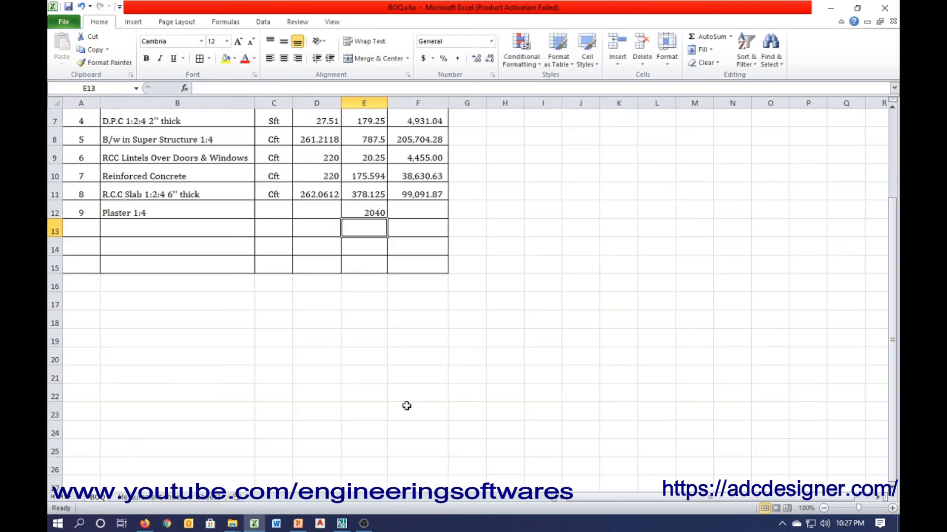
# Step: Enter Sft as the plaster unit in C12 and 196 as its unit rate in D12
pyautogui.click(277, 207)
pyautogui.write('Sft')
pyautogui.click(321, 216)
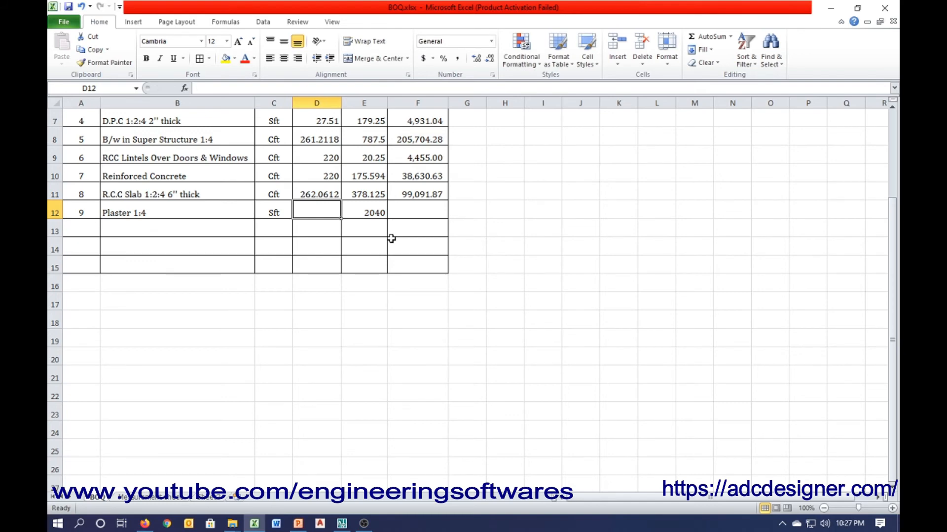
pyautogui.write('196')
pyautogui.press('Tab')
pyautogui.press('Tab')
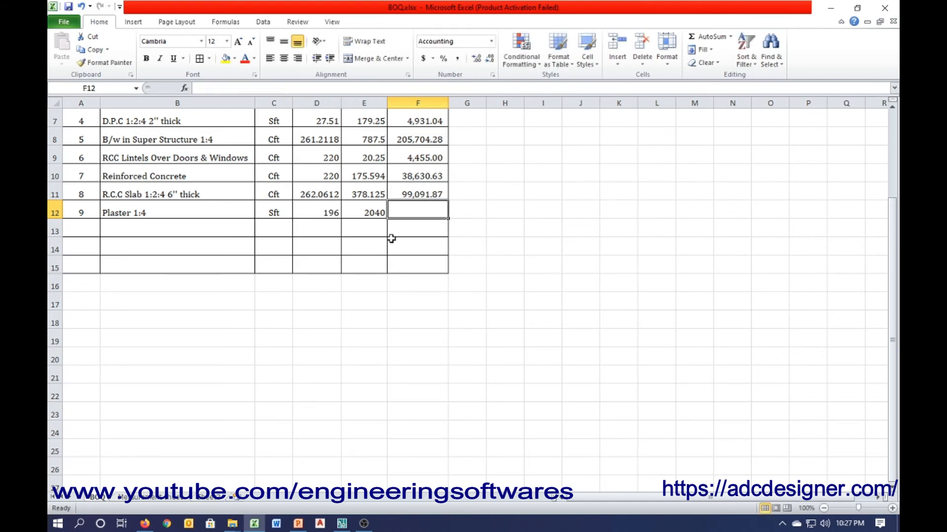
# Step: Copy the amount formula down into F12 for the plaster item and go to the serial number cell A13
pyautogui.hotkey('ctrl', 'd')
pyautogui.press('Down')
pyautogui.press('Left')
pyautogui.press('Left')
pyautogui.press('Left')
pyautogui.press('Left')
pyautogui.press('Left')
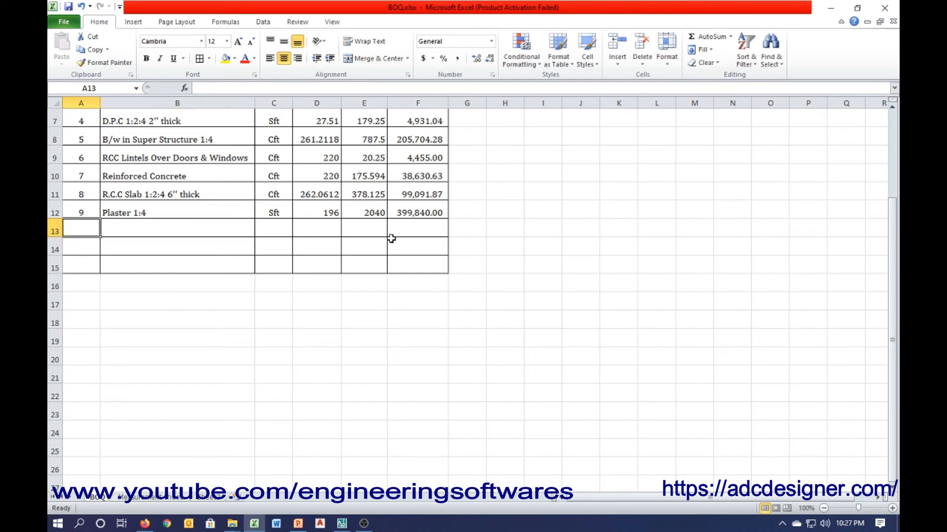
# Step: Add item 10 in row 13 with the description Paint and the unit Sft
pyautogui.write('10')
pyautogui.press('Tab')
pyautogui.write('Pai')
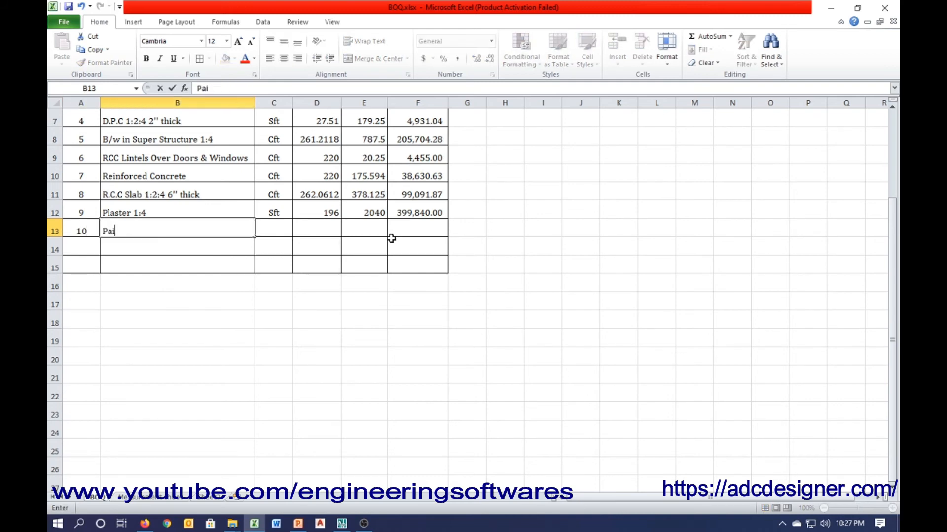
pyautogui.press('Tab')
pyautogui.write('Sft')
pyautogui.press('Tab')
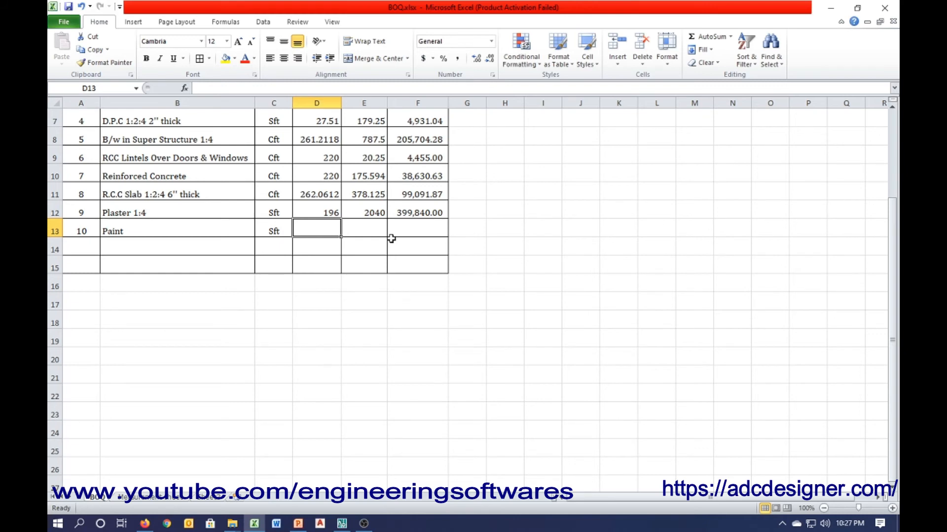
# Step: Set the paint unit rate in D13 to 50 and copy the quantity and amount formulas down from row 12 into E13 and F13
pyautogui.write('3')
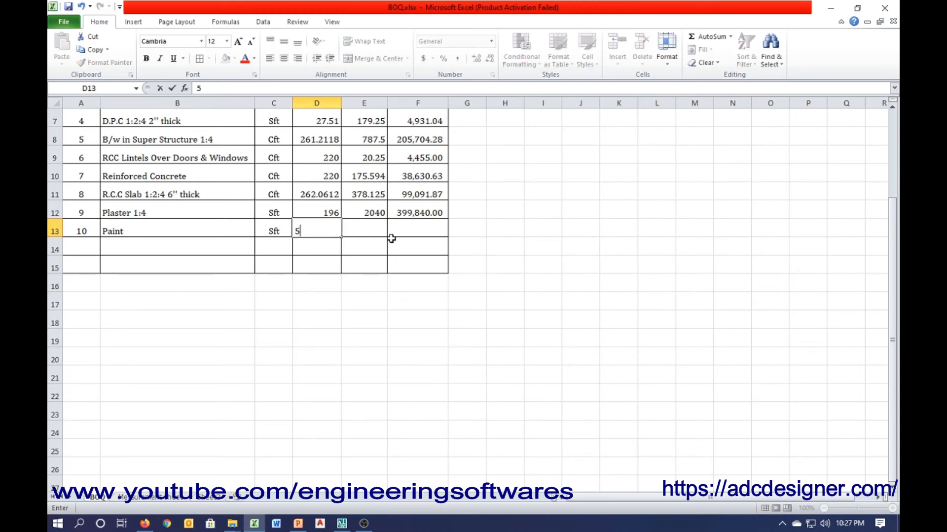
pyautogui.press('Tab')
pyautogui.hotkey('ctrl', 'd')
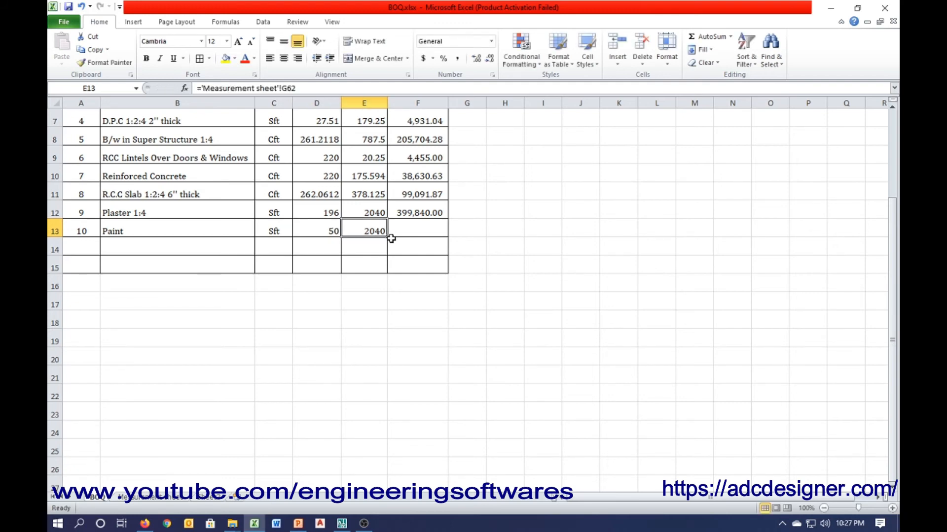
pyautogui.press('Tab')
pyautogui.hotkey('ctrl', 'd')
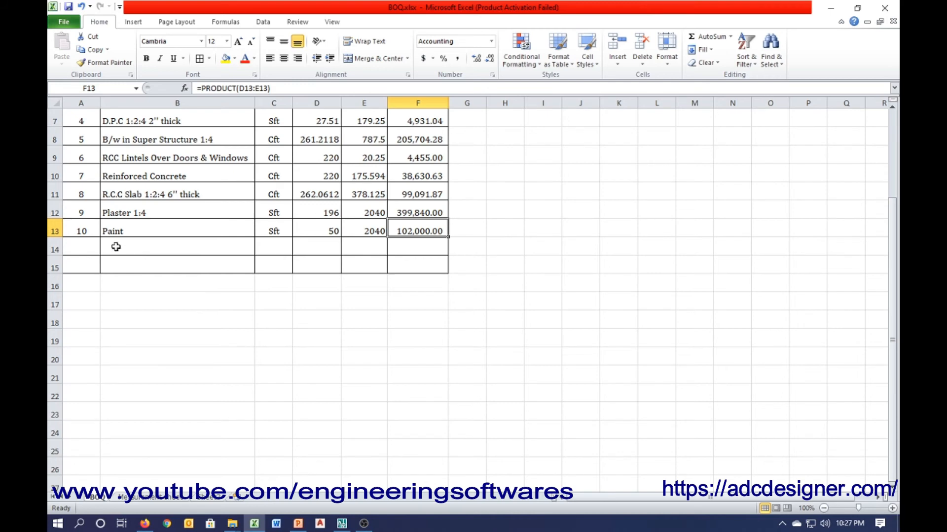
# Step: Enter serial number 11 in A14 and link B14 to the Deodar Doors description in B63 on the Measurement sheet
pyautogui.click(86, 244)
pyautogui.write('11')
pyautogui.click(143, 247)
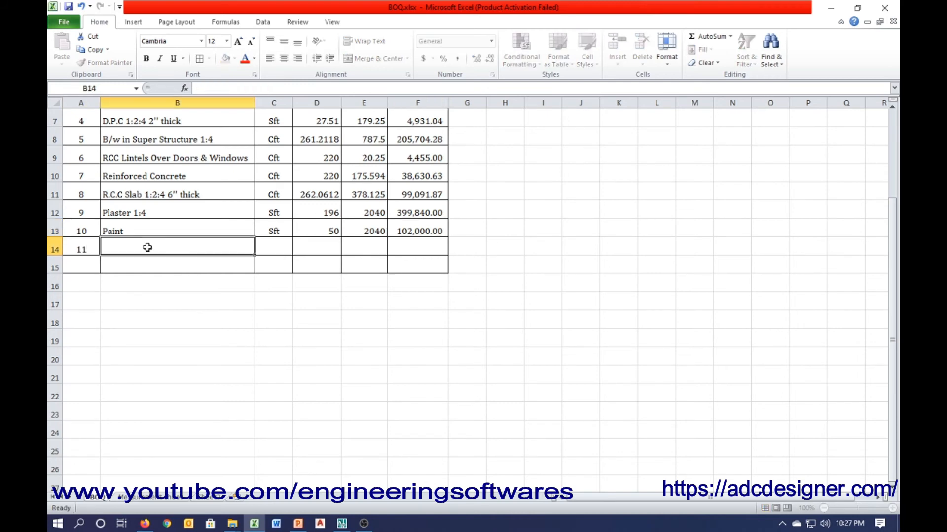
pyautogui.write('=')
pyautogui.click(165, 498)
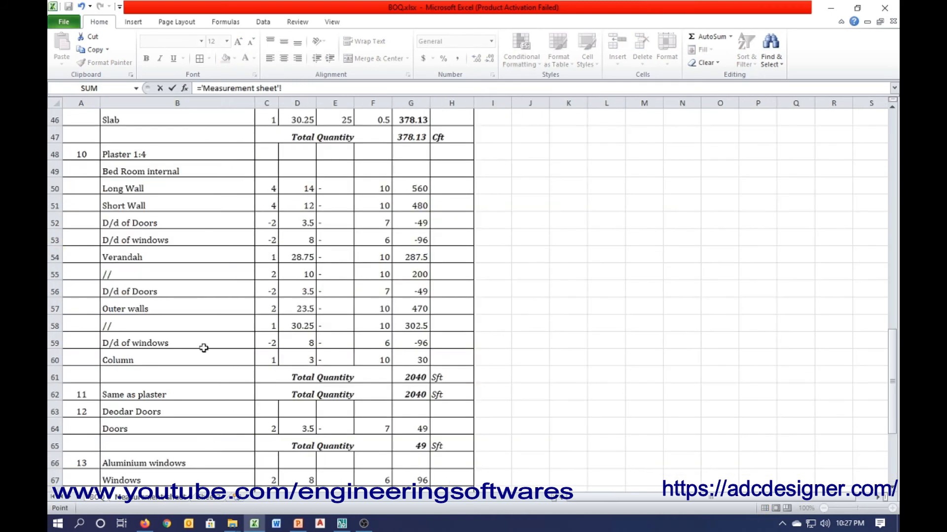
pyautogui.scroll(-2, 191, 336)
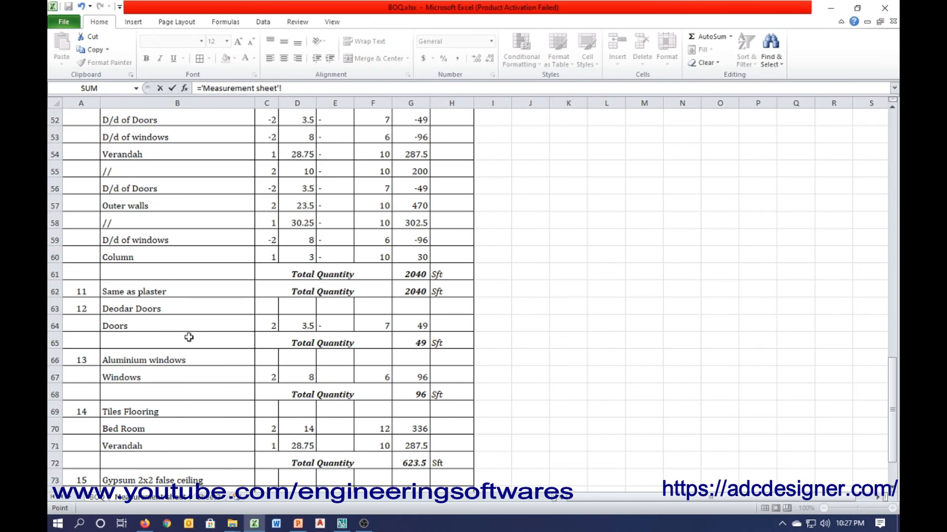
pyautogui.scroll(-2, 189, 337)
pyautogui.click(180, 208)
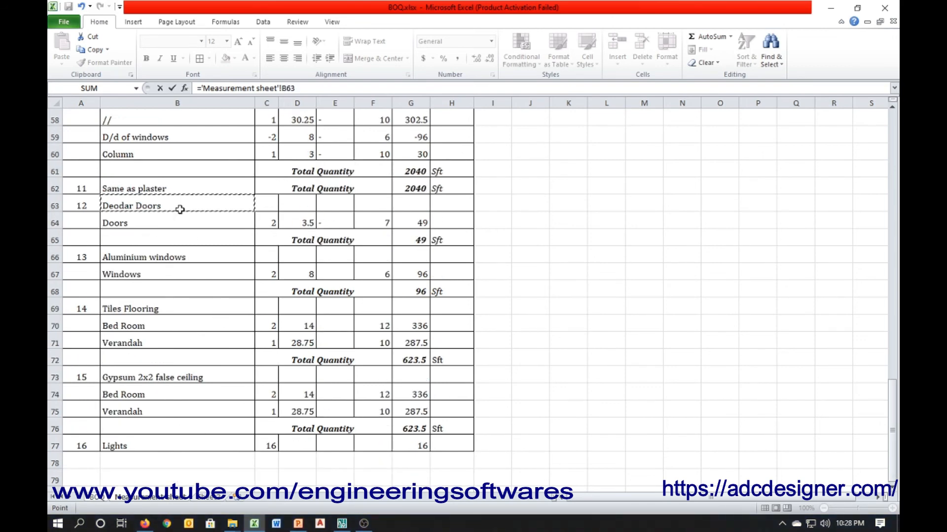
pyautogui.press('Return')
# Step: Link B15 to the Aluminium windows description in B66 and B16 to the Tiles Flooring description in B69 on the Measurement sheet
pyautogui.write('=')
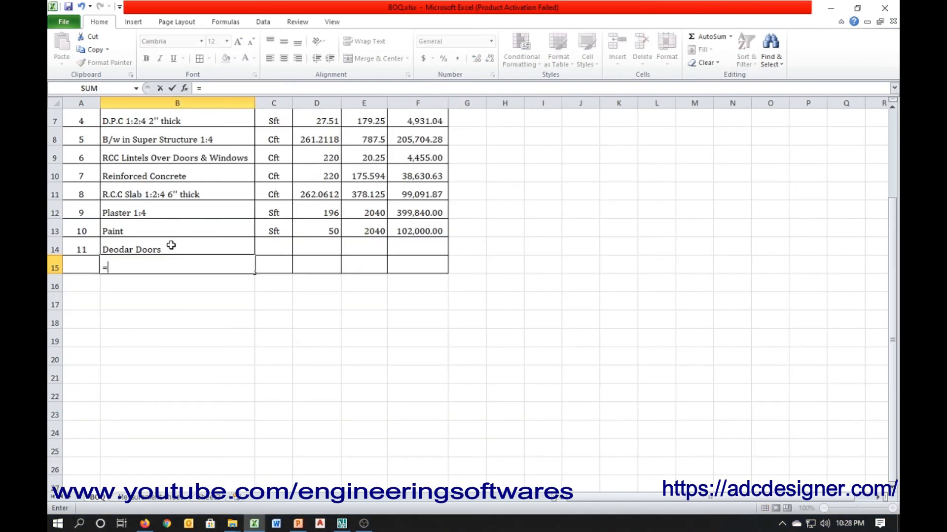
pyautogui.click(181, 499)
pyautogui.click(149, 258)
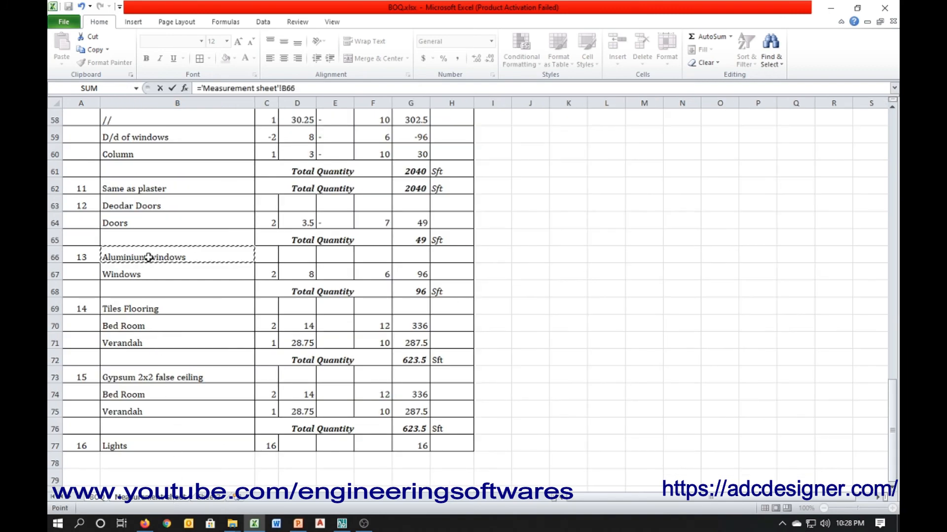
pyautogui.press('Return')
pyautogui.write('=')
pyautogui.click(155, 498)
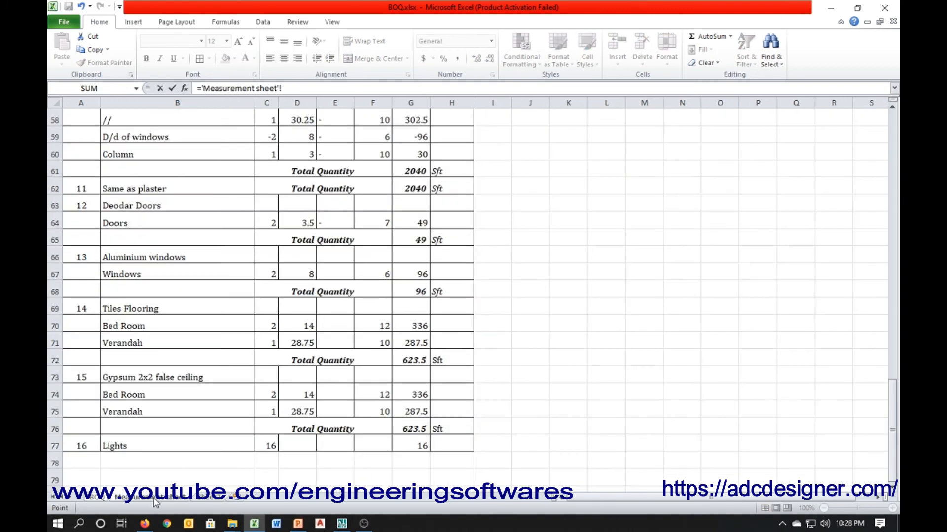
pyautogui.click(154, 308)
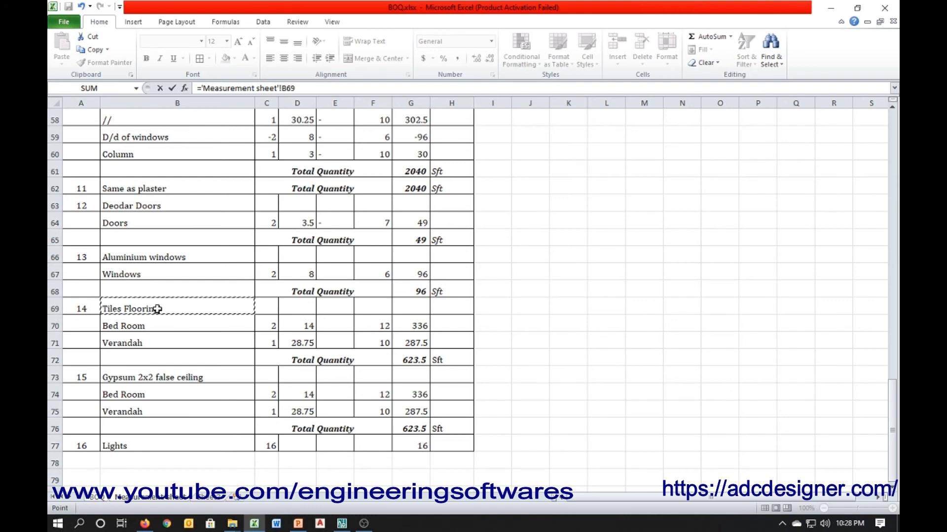
pyautogui.press('Return')
# Step: Link B17 to the Gypsum 2x2 false ceiling description in B73 and B18 to the Lights description in B77 on the Measurement sheet
pyautogui.write('=')
pyautogui.click(155, 499)
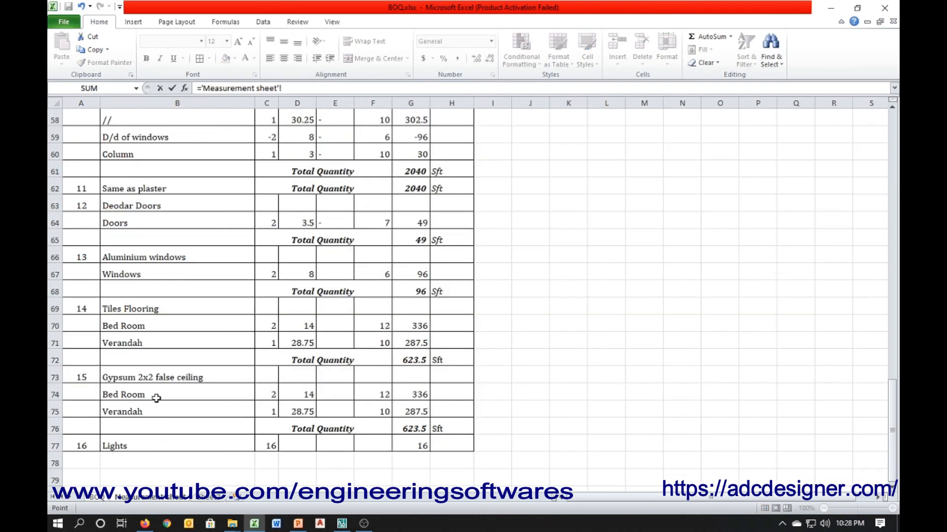
pyautogui.click(154, 380)
pyautogui.press('Return')
pyautogui.write('=')
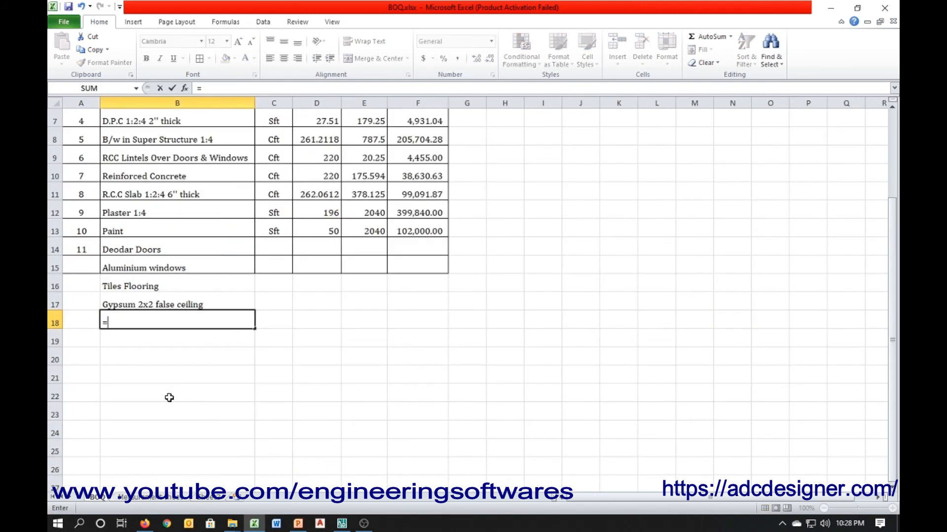
pyautogui.click(158, 504)
pyautogui.click(143, 443)
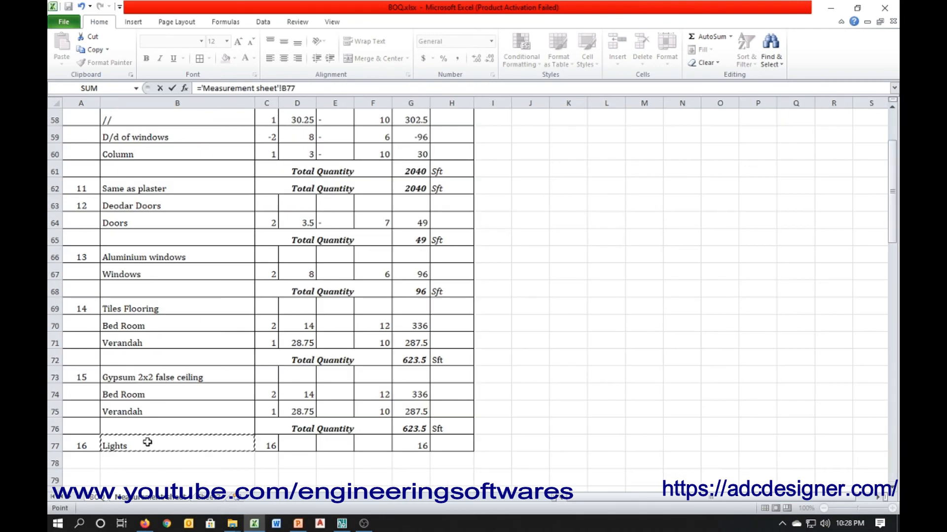
pyautogui.press('Return')
# Step: Continue the serial numbers down to 15 in A18 and apply all borders to A14:F19
pyautogui.moveTo(87, 232); pyautogui.dragTo(97, 327)
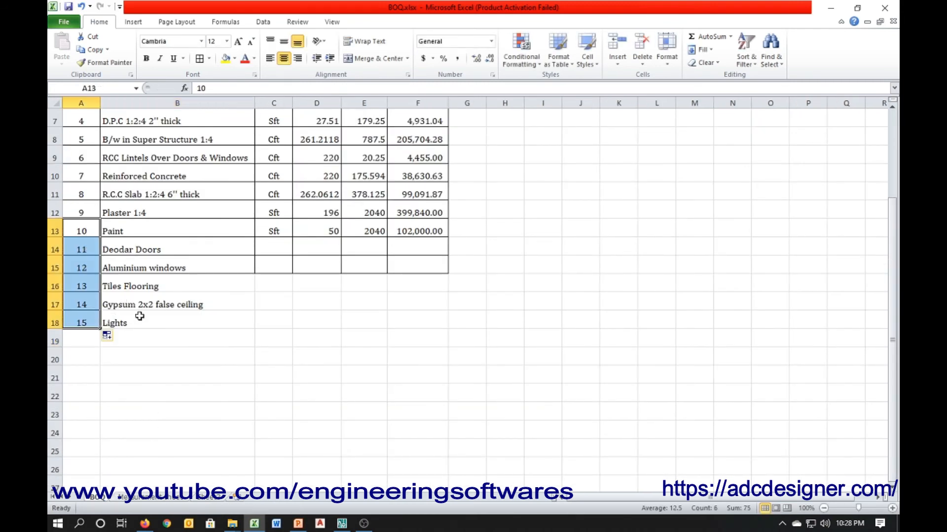
pyautogui.moveTo(81, 249); pyautogui.dragTo(419, 341)
pyautogui.click(200, 58)
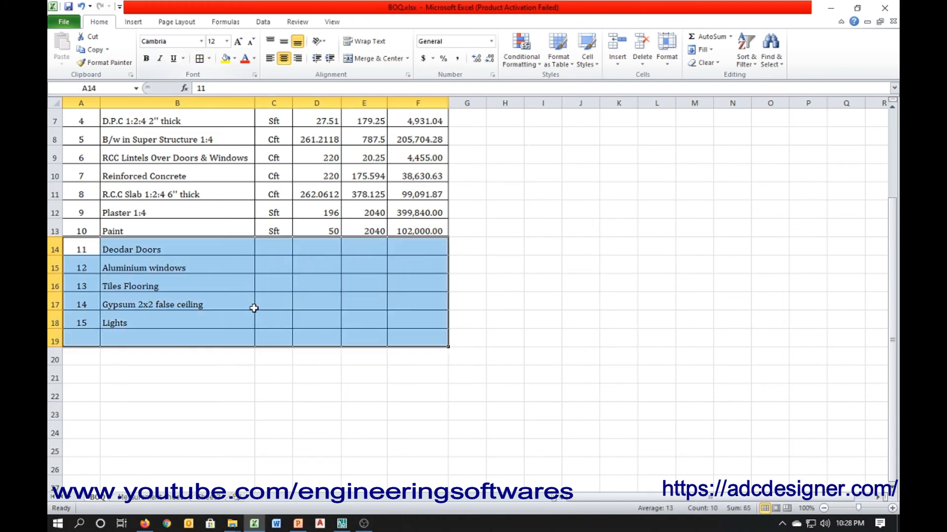
pyautogui.click(251, 306)
# Step: Enter Sft as the unit in C14 through C17 and No.s as the Lights unit in C18, and go to D14
pyautogui.click(282, 250)
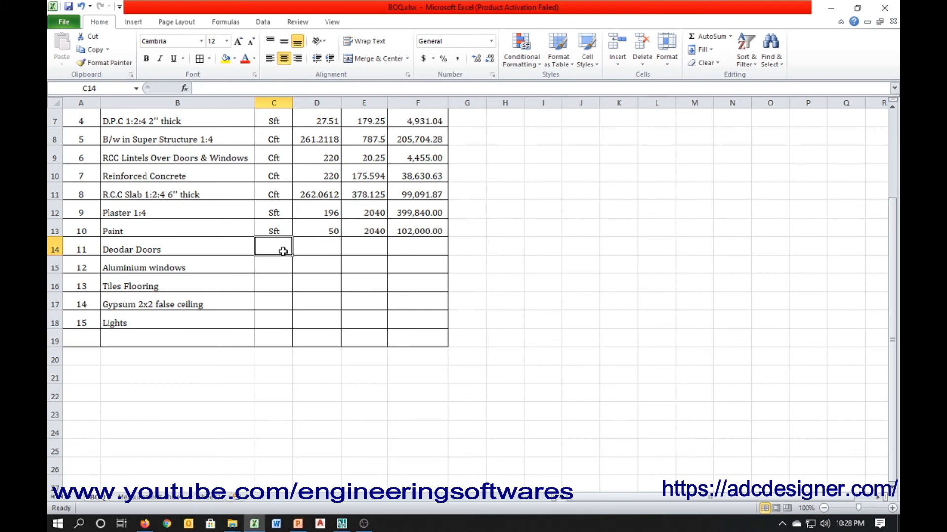
pyautogui.write('Sft')
pyautogui.press('Return')
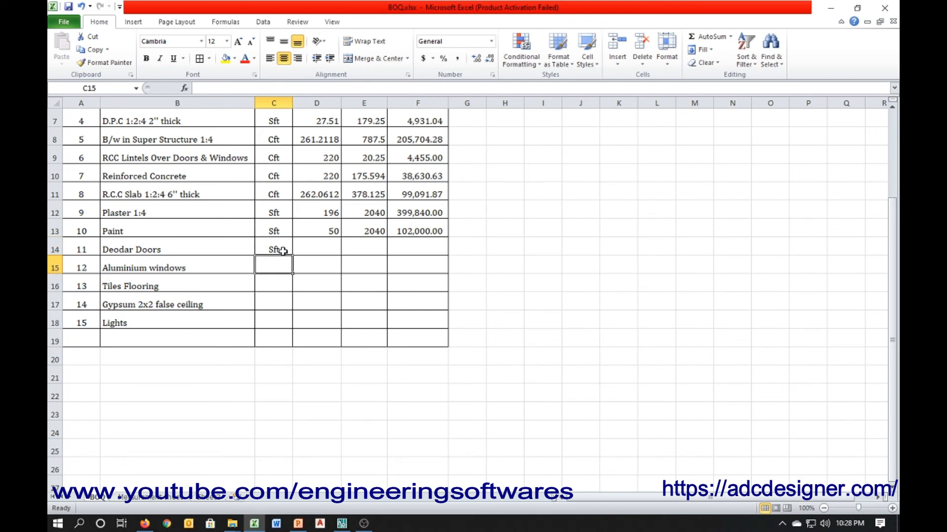
pyautogui.write('Sft')
pyautogui.press('Return')
pyautogui.write('Sft')
pyautogui.press('Return')
pyautogui.write('Sft')
pyautogui.press('Return')
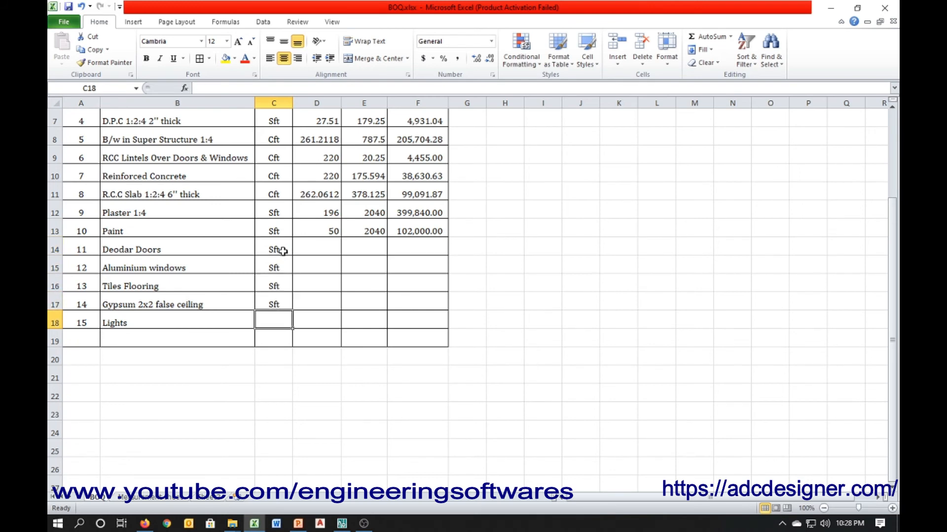
pyautogui.write('No.s')
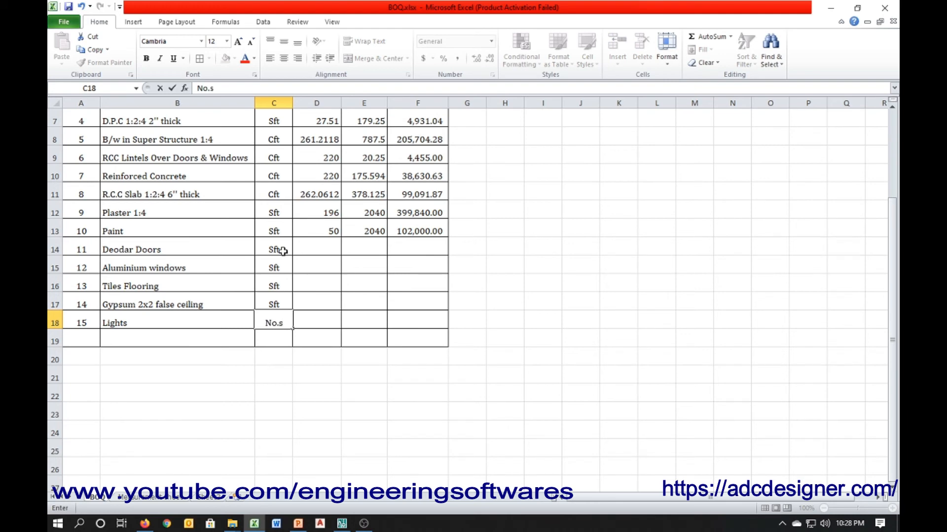
pyautogui.press('Tab')
pyautogui.press('Up')
pyautogui.press('Up')
pyautogui.press('Up')
pyautogui.press('Up')
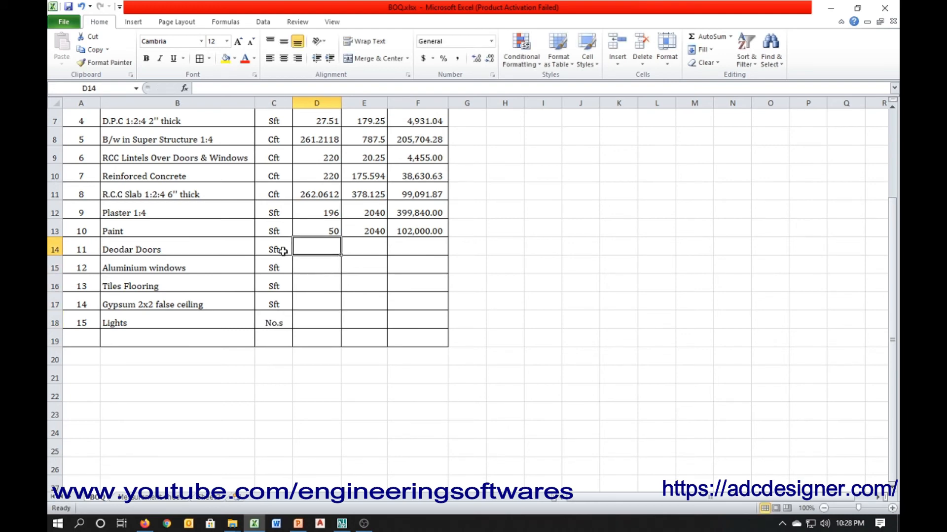
# Step: Link the door quantity in E14 to G65 and the window quantity in E15 to G68 on the Measurement sheet
pyautogui.click(370, 245)
pyautogui.write('=')
pyautogui.click(159, 499)
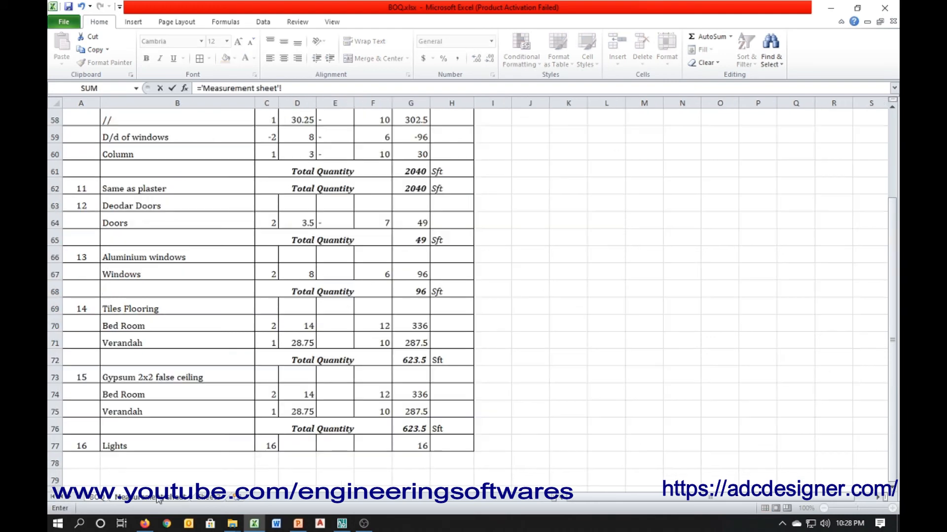
pyautogui.click(413, 240)
pyautogui.press('Return')
pyautogui.write('=')
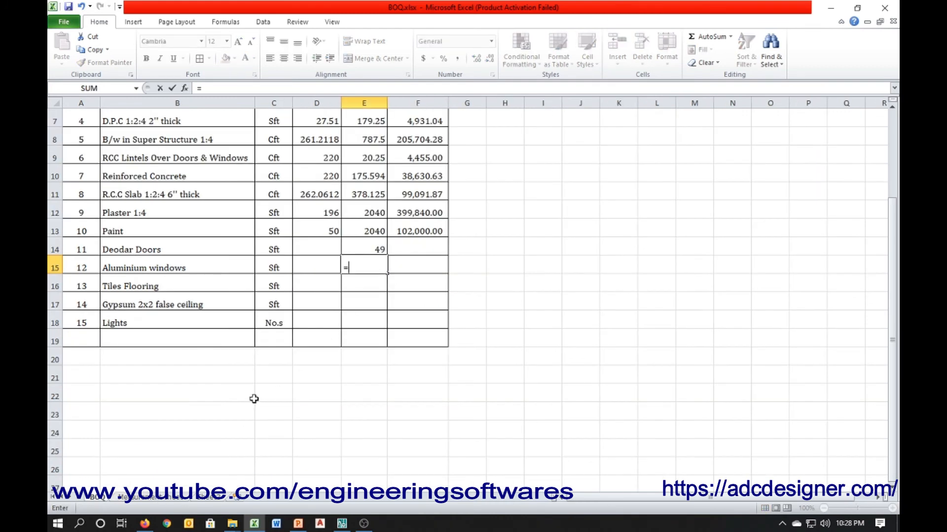
pyautogui.click(159, 499)
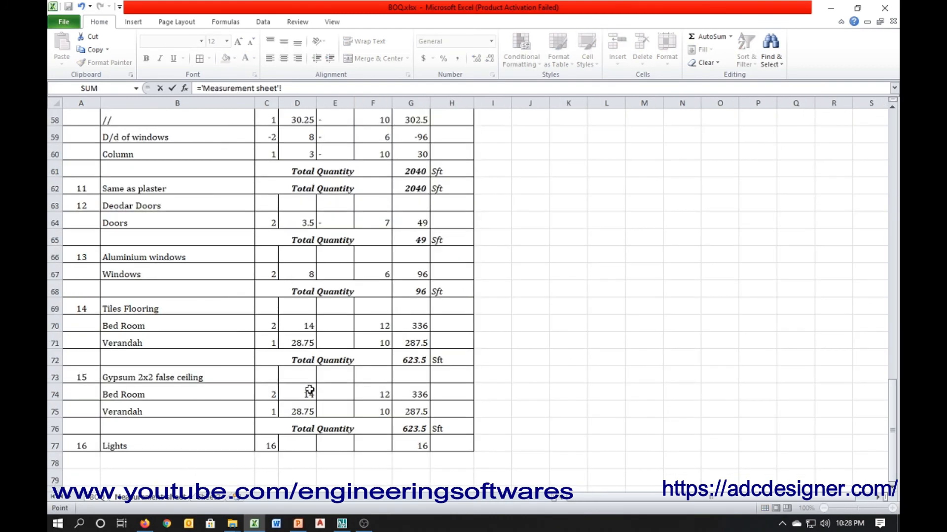
pyautogui.click(424, 289)
pyautogui.press('Return')
# Step: Link the tiles flooring quantity in E16 and the false ceiling quantity in E17 to the total in G72 on the Measurement sheet
pyautogui.write('=')
pyautogui.click(163, 499)
pyautogui.click(417, 360)
pyautogui.press('Return')
pyautogui.write('=')
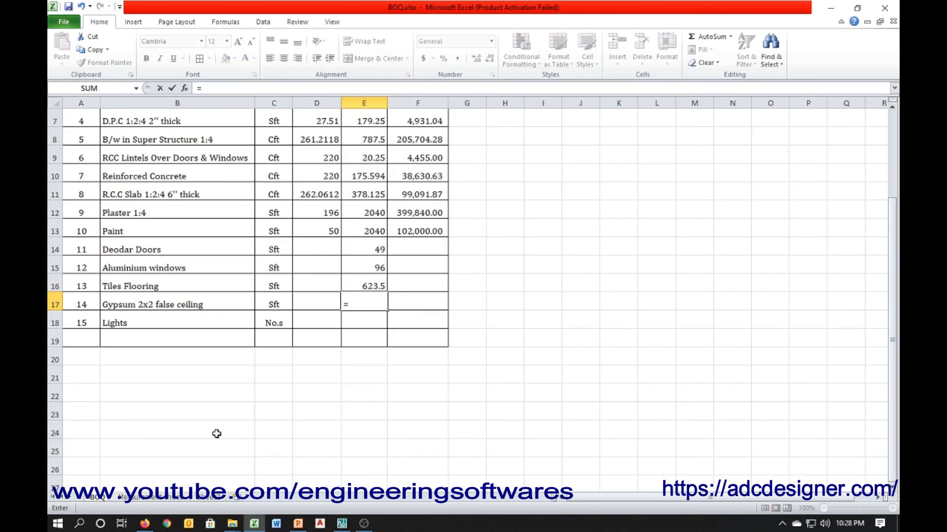
pyautogui.click(156, 498)
pyautogui.click(417, 362)
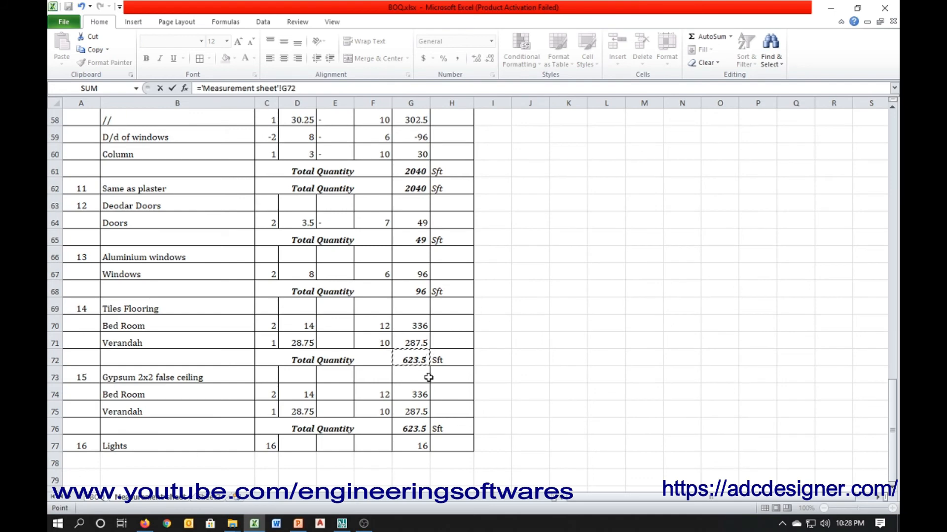
pyautogui.press('Return')
# Step: Link the Lights quantity in E18 to G77 on the Measurement sheet
pyautogui.write('=')
pyautogui.click(161, 498)
pyautogui.click(422, 444)
pyautogui.press('Return')
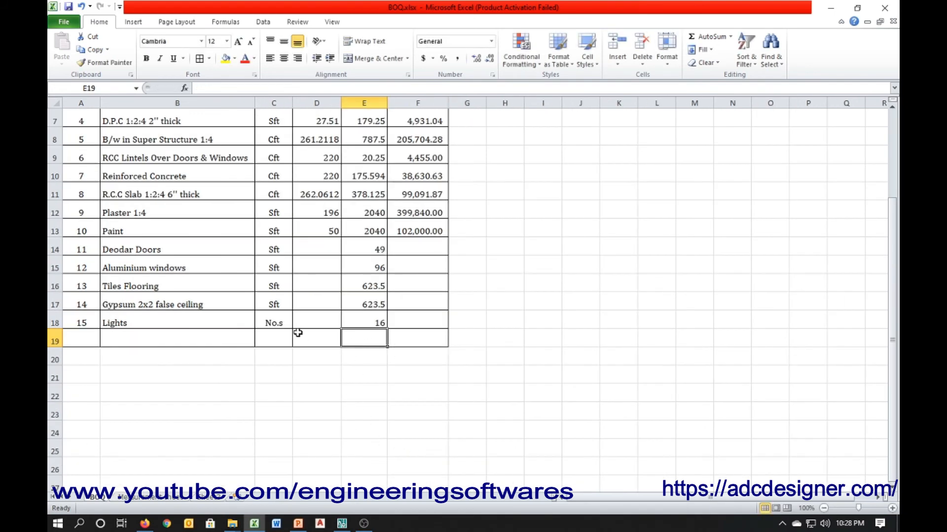
# Step: Fill the amount formula from F13 down to F18 for the remaining items
pyautogui.click(324, 247)
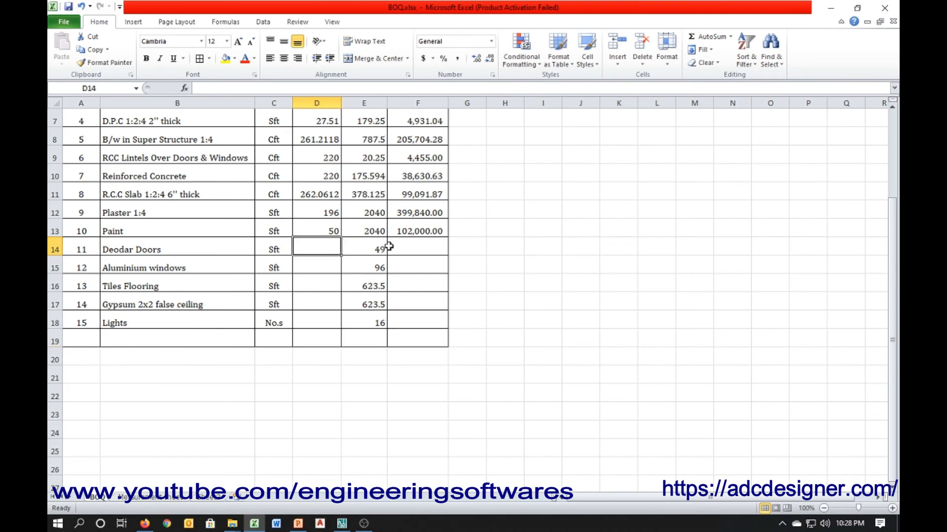
pyautogui.click(392, 247)
pyautogui.click(418, 232)
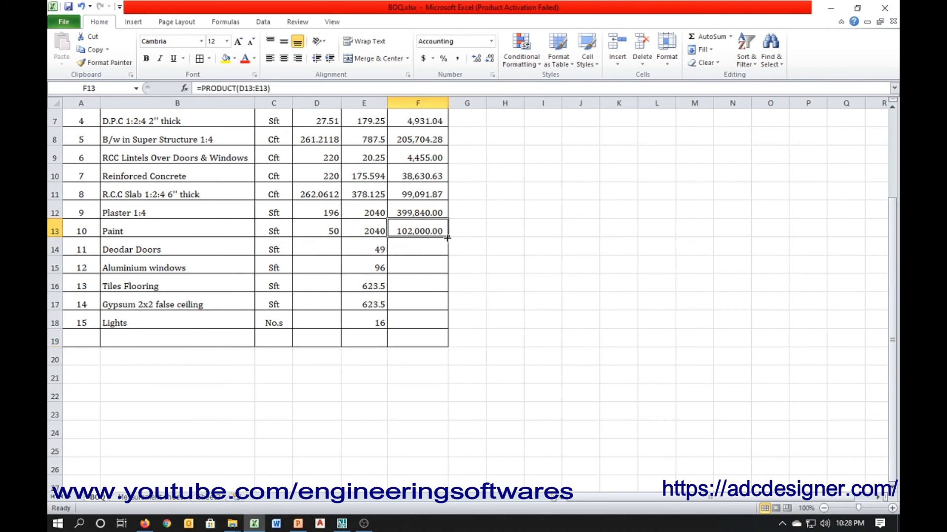
pyautogui.moveTo(447, 237); pyautogui.dragTo(447, 330)
pyautogui.click(287, 292)
# Step: Set the Deodar Doors unit rate in D14 to 1200
pyautogui.click(330, 250)
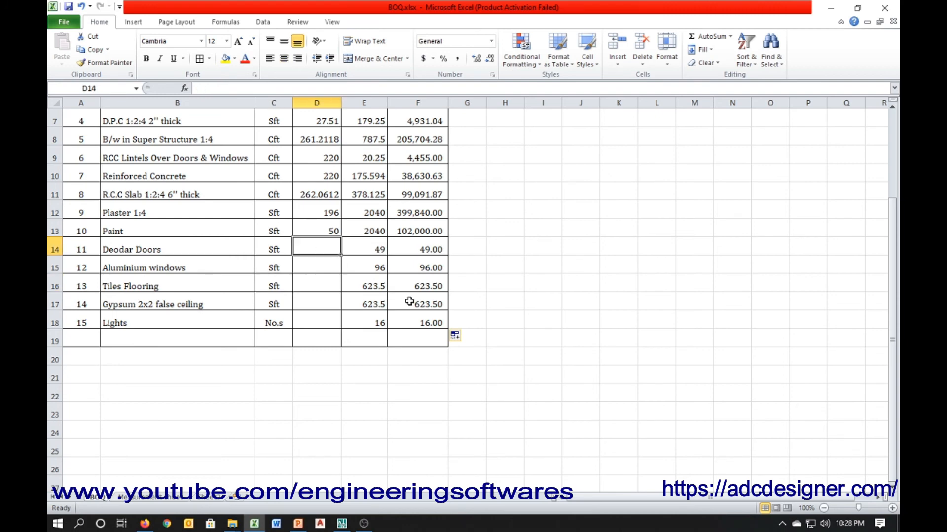
pyautogui.write('1200')
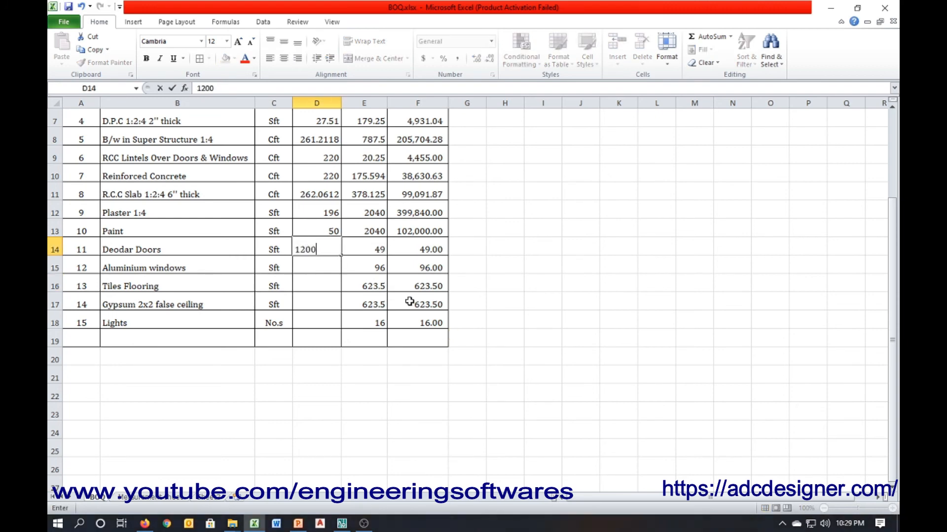
pyautogui.press('Return')
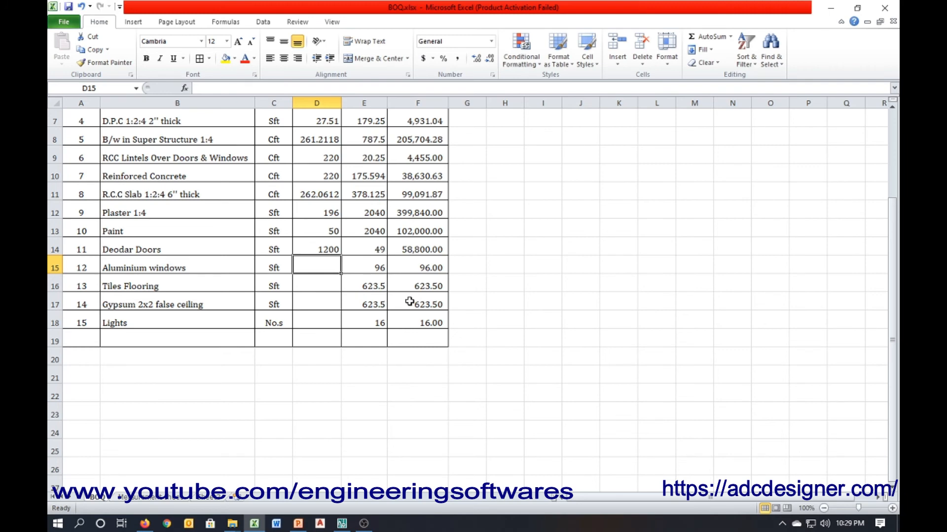
# Step: Set the Deodar Doors unit rate in D14 to 1500 and the Aluminium windows unit rate in D15 to 900
pyautogui.press('Up')
pyautogui.write('15')
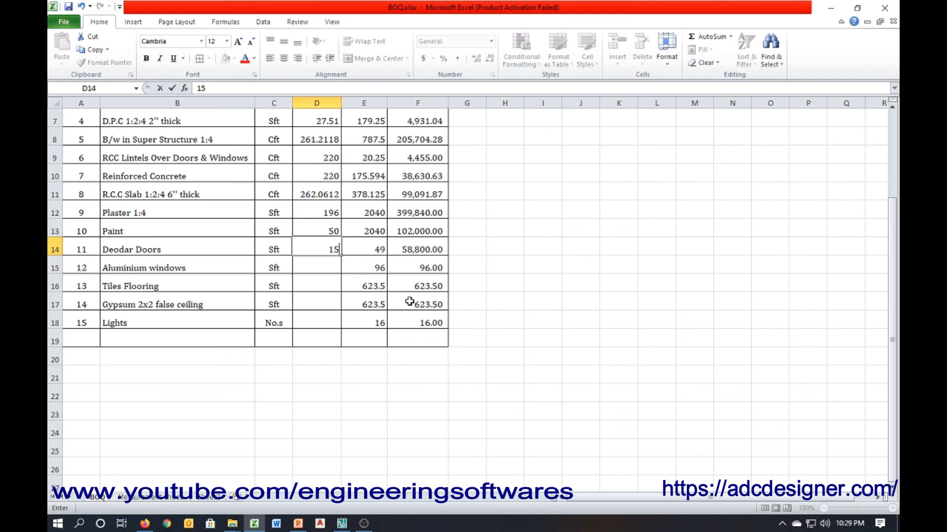
pyautogui.press('Return')
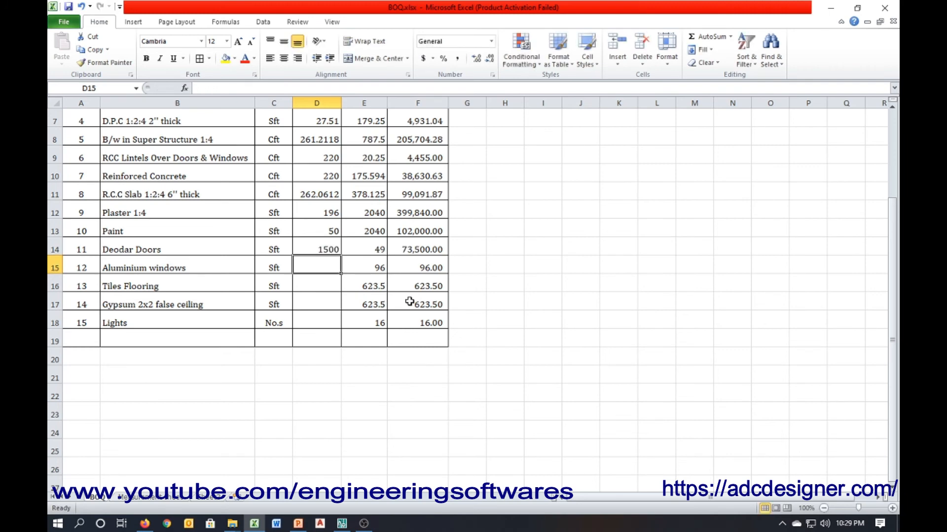
pyautogui.write('900')
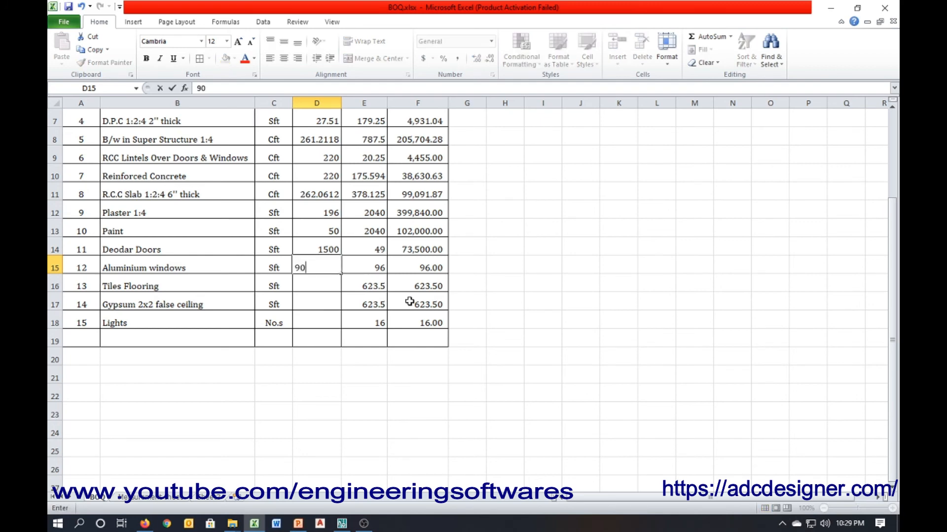
pyautogui.press('Return')
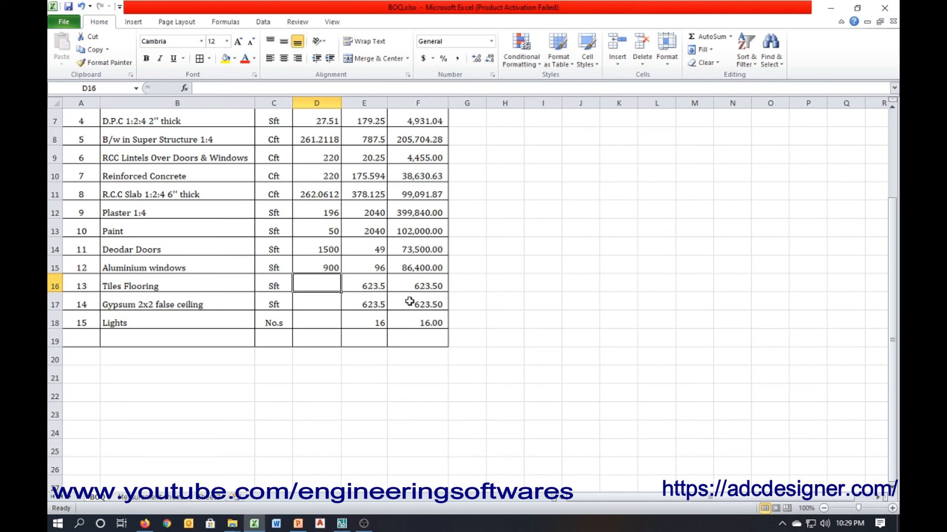
# Step: Set the unit rates for Tiles Flooring to 1980, Gypsum 2x2 false ceiling to 70 and Lights to 320 in D16:D18
pyautogui.write('1980')
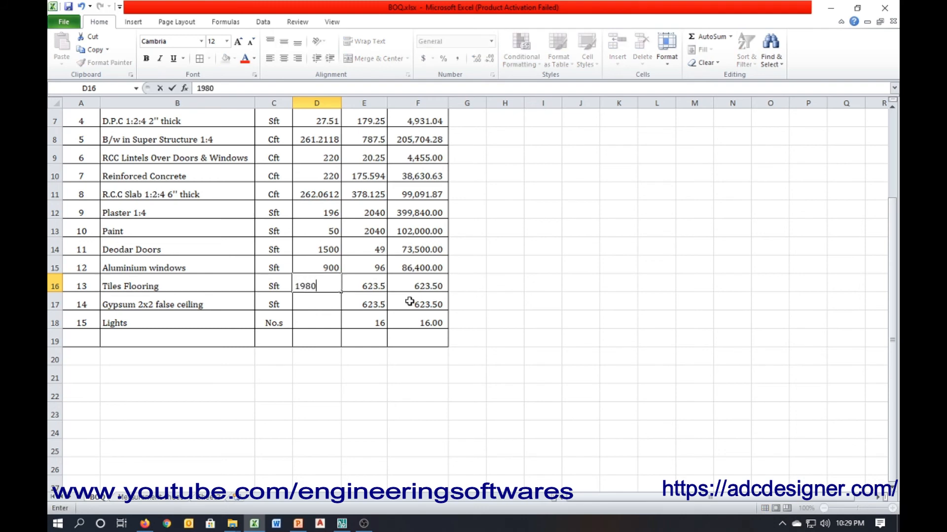
pyautogui.press('Return')
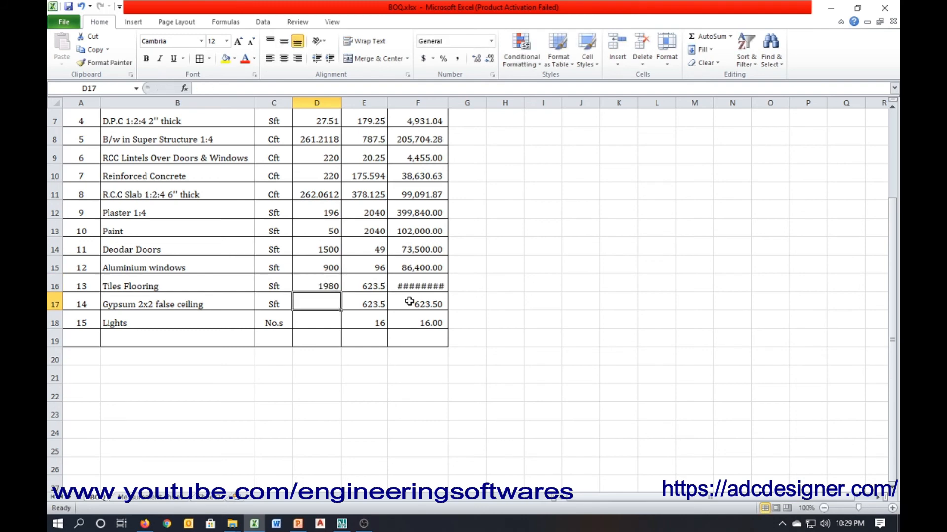
pyautogui.write('70')
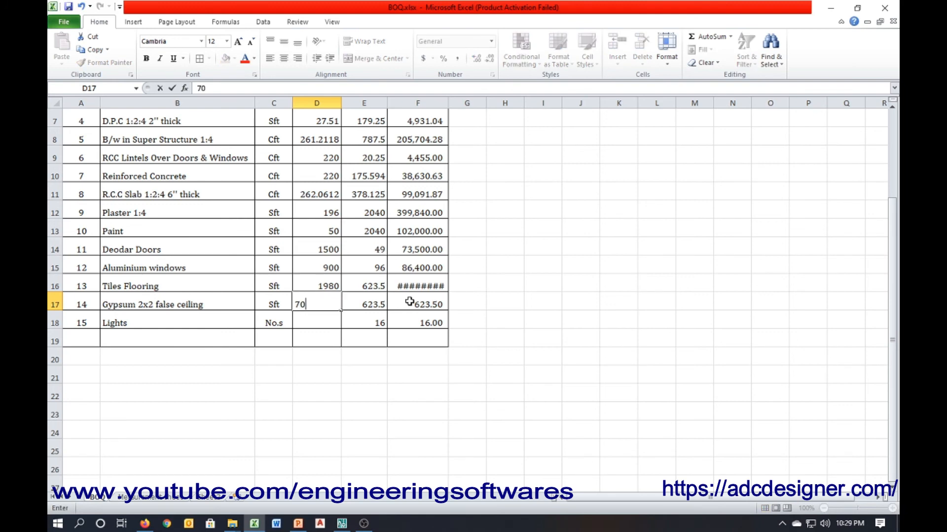
pyautogui.press('Return')
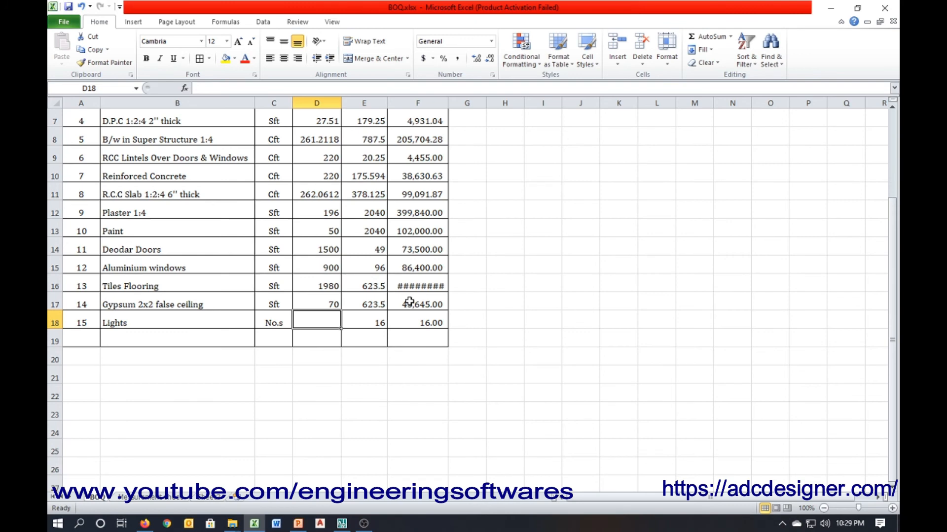
pyautogui.write('320.')
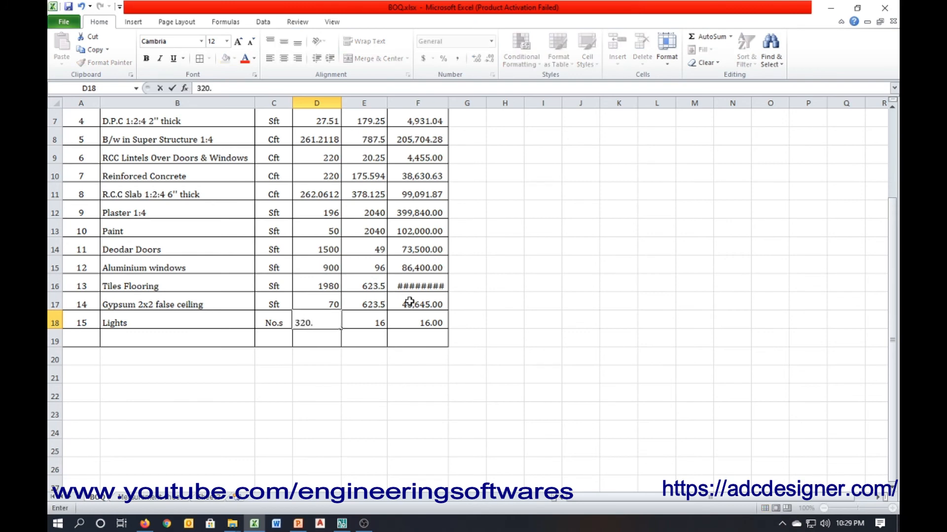
pyautogui.press('Return')
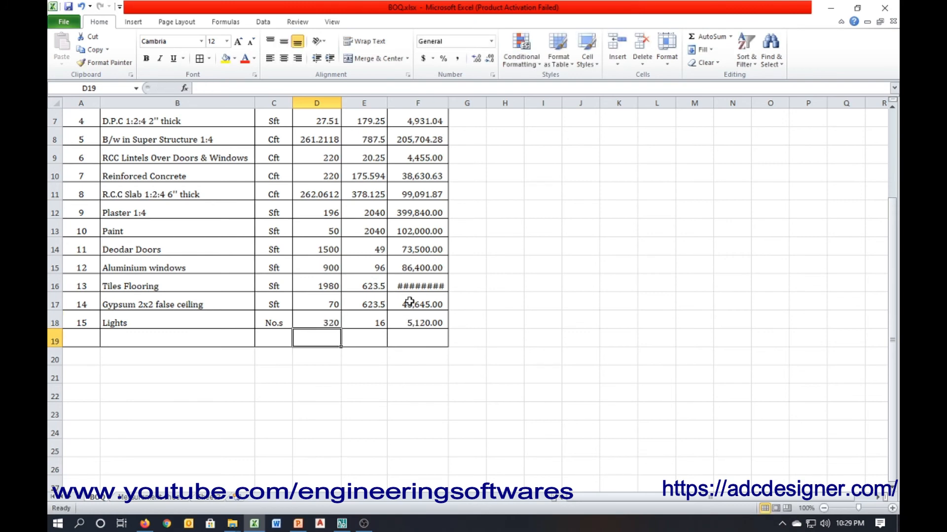
# Step: Autofit the width of the Amount column F to its contents
pyautogui.click(410, 301)
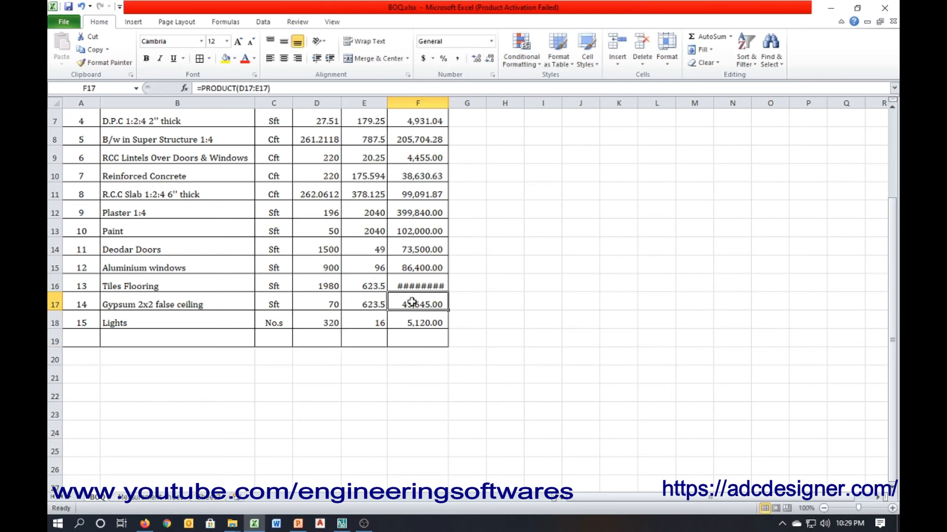
pyautogui.doubleClick(448, 103)
# Step: Try showing the Tiles Flooring amount in F16 without decimals, and undo the format change
pyautogui.click(435, 284)
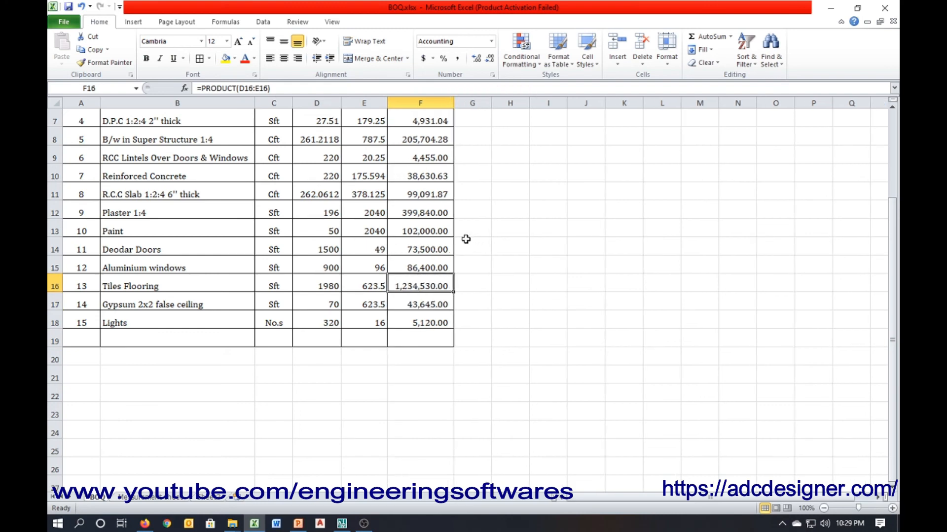
pyautogui.click(490, 59)
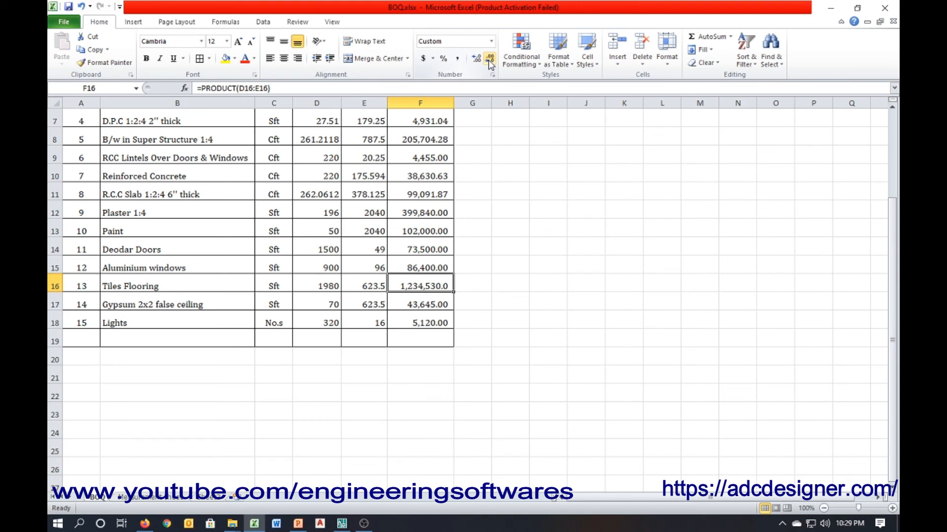
pyautogui.click(490, 62)
pyautogui.click(435, 262)
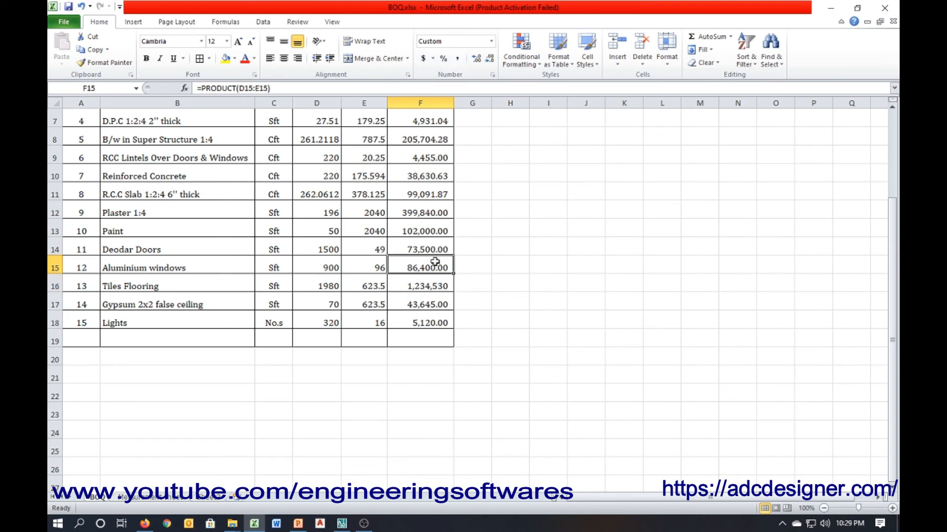
pyautogui.click(433, 279)
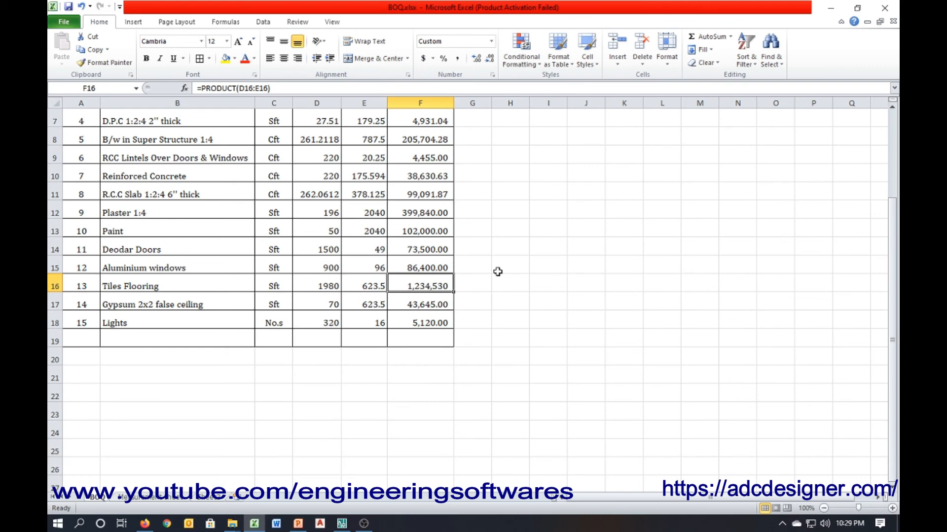
pyautogui.hotkey('ctrl', 'z')
pyautogui.hotkey('ctrl', 'z')
# Step: Sum the amounts F4:F18 in F19 and make the total bold
pyautogui.click(419, 336)
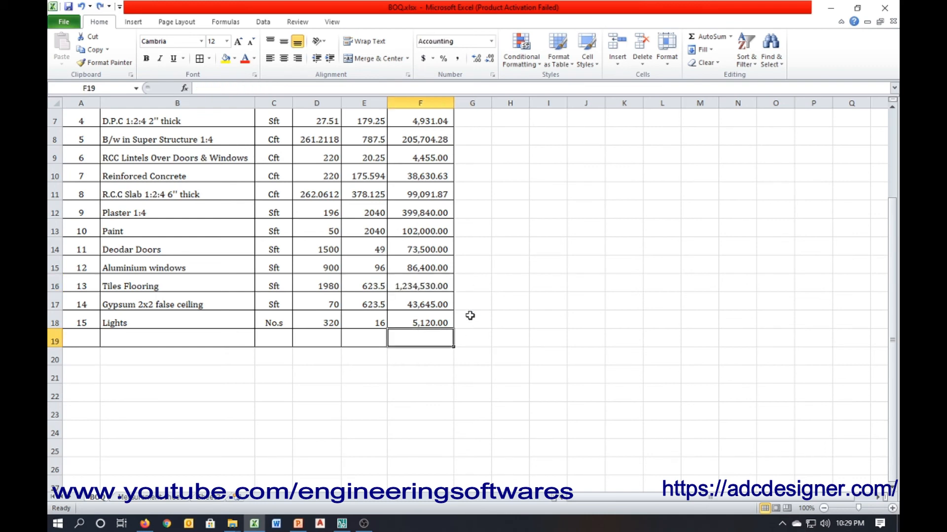
pyautogui.scroll(2, 466, 316)
pyautogui.click(710, 38)
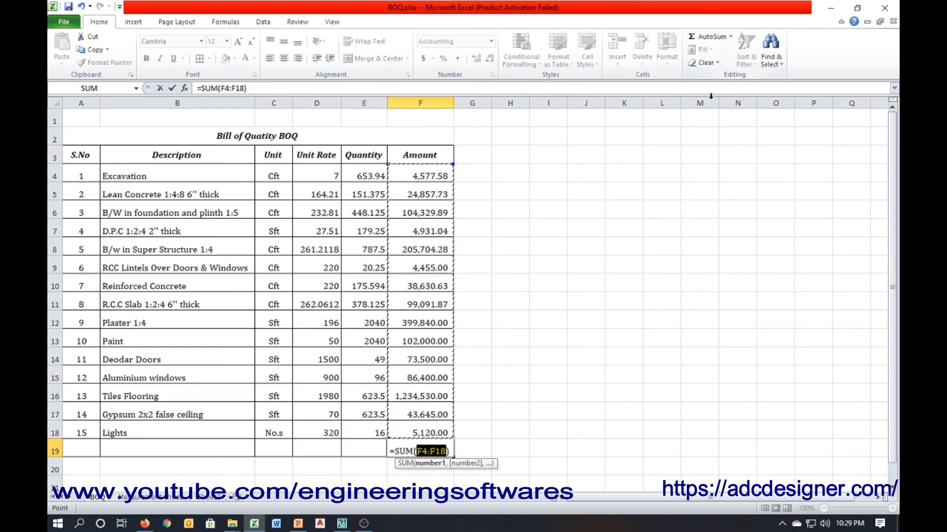
pyautogui.press('Return')
pyautogui.click(409, 454)
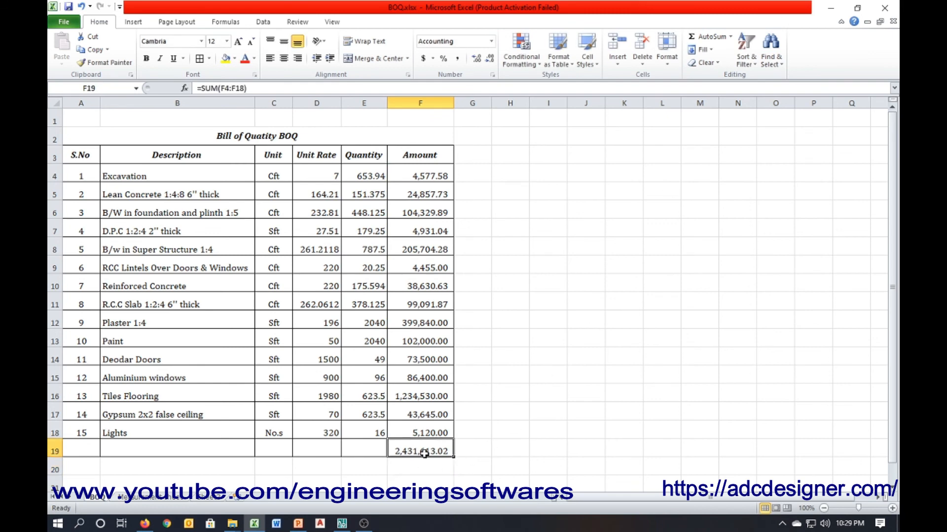
pyautogui.hotkey('ctrl', 'b')
# Step: Merge and center B19:E19 and enter the label "Total Amount" in it
pyautogui.moveTo(355, 449); pyautogui.dragTo(221, 448)
pyautogui.click(377, 59)
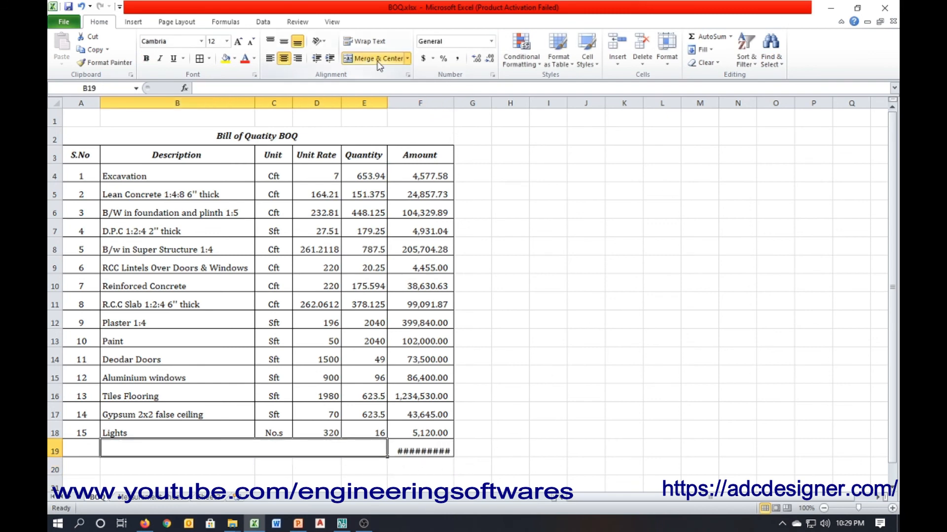
pyautogui.write('Total')
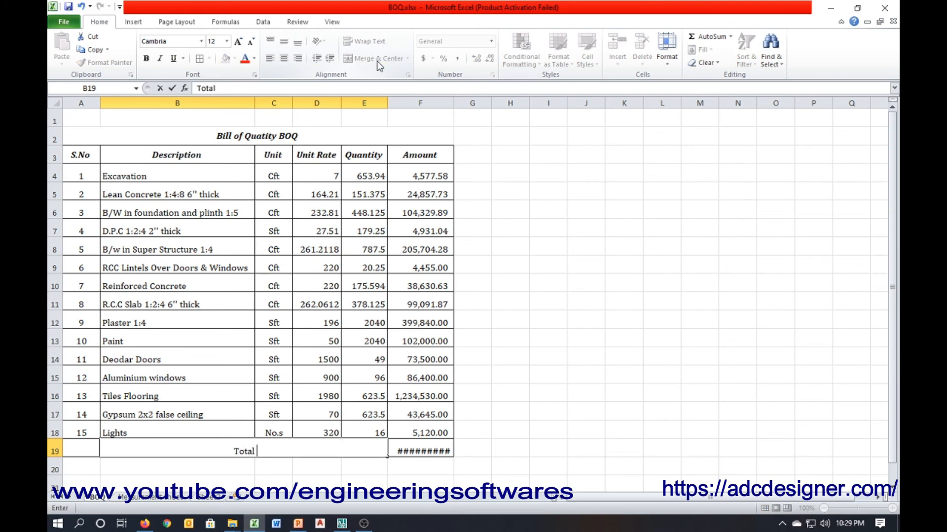
pyautogui.write(' Amount')
pyautogui.press('Return')
# Step: Make the Total Amount label and its value in F19 bold italic, and widen column F to fit the total
pyautogui.press('Up')
pyautogui.hotkey('shift', 'Right')
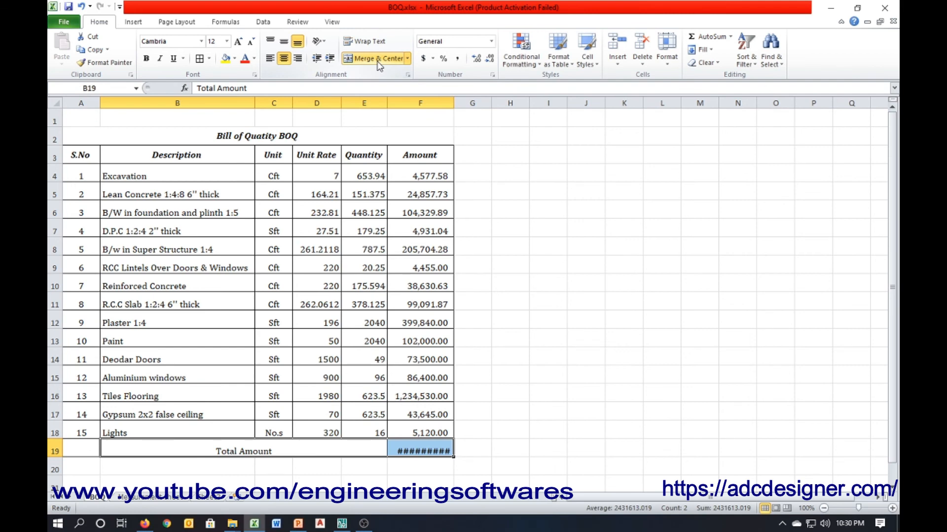
pyautogui.hotkey('ctrl', 'b')
pyautogui.click(160, 58)
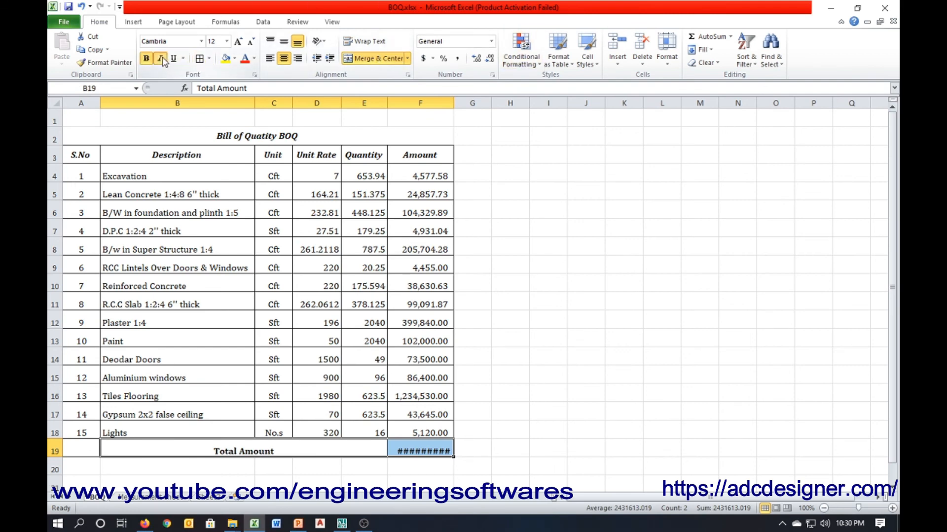
pyautogui.moveTo(452, 101); pyautogui.dragTo(458, 101)
pyautogui.click(444, 449)
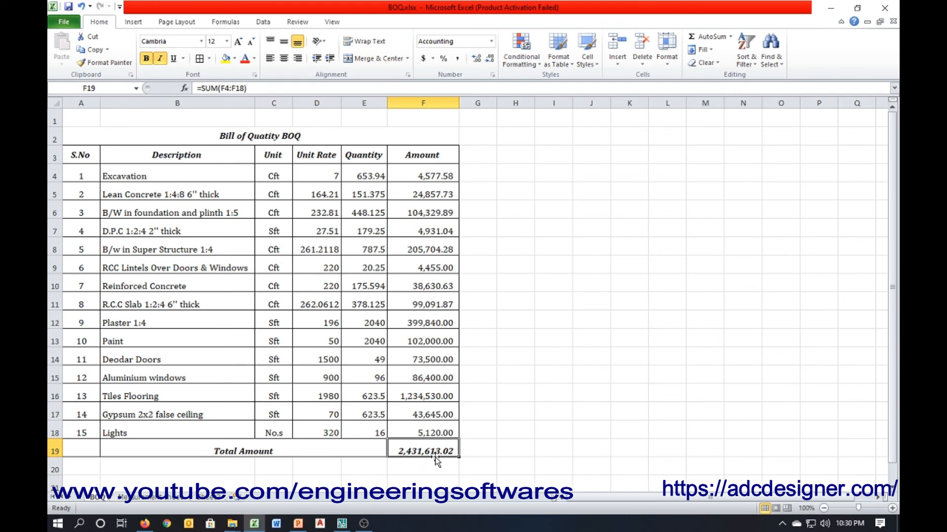
pyautogui.click(468, 409)
pyautogui.click(271, 304)
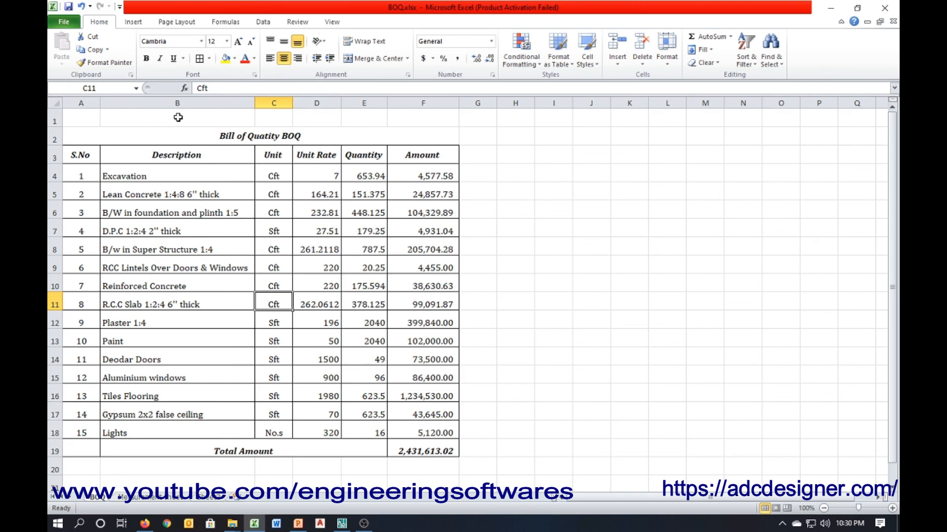
pyautogui.click(151, 137)
pyautogui.click(209, 59)
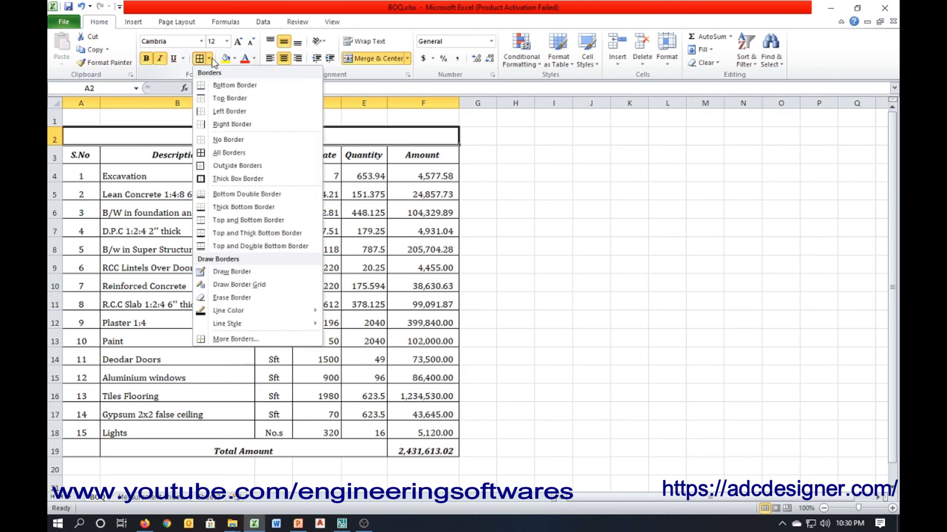
pyautogui.click(144, 190)
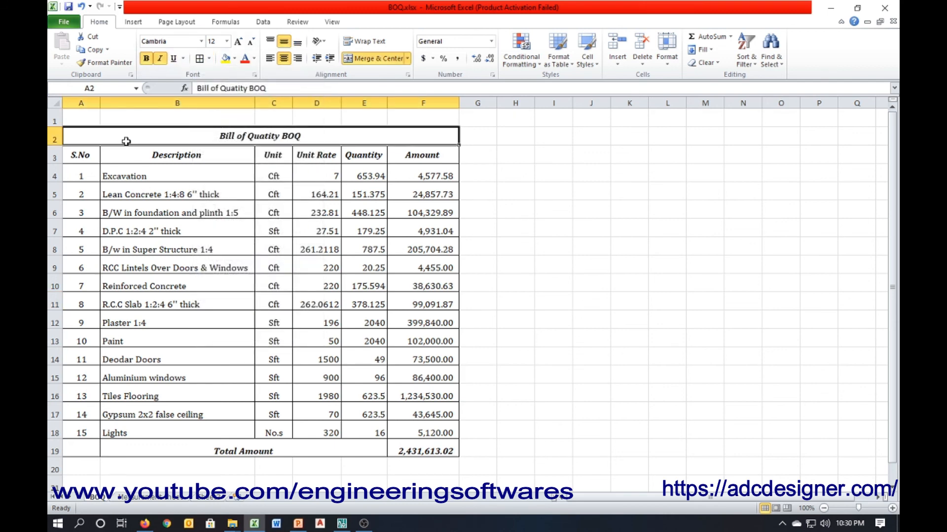
# Step: Merge and center A1:F1 and enter the heading "ABSTRACT OF CIVIL WORK"
pyautogui.moveTo(87, 117); pyautogui.dragTo(409, 121)
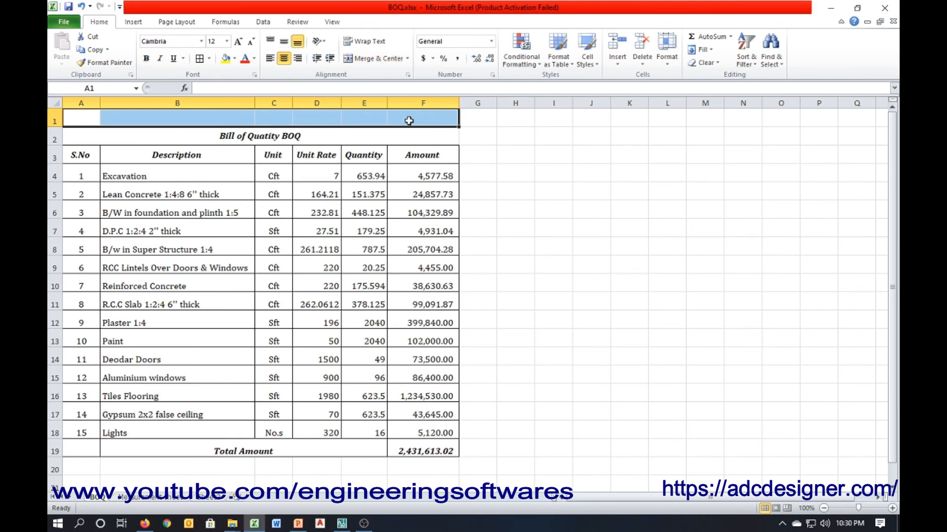
pyautogui.click(379, 58)
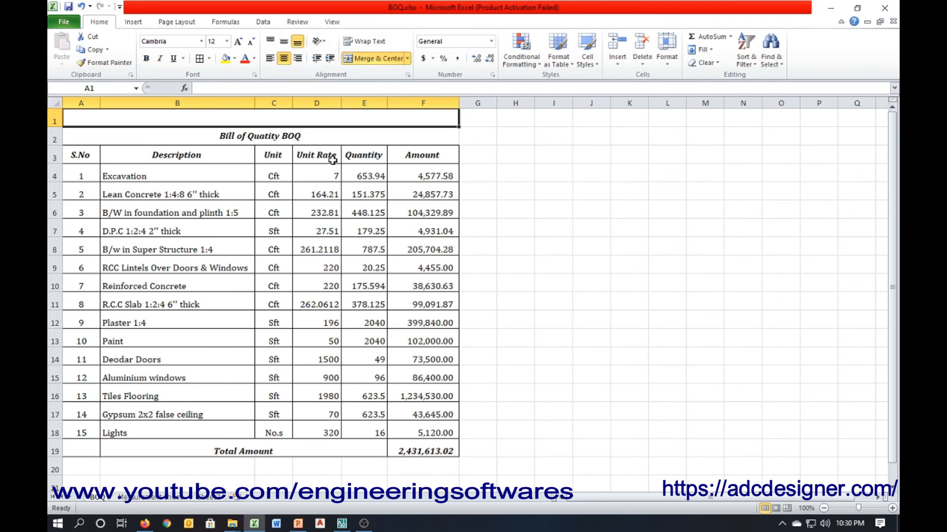
pyautogui.write('ABS')
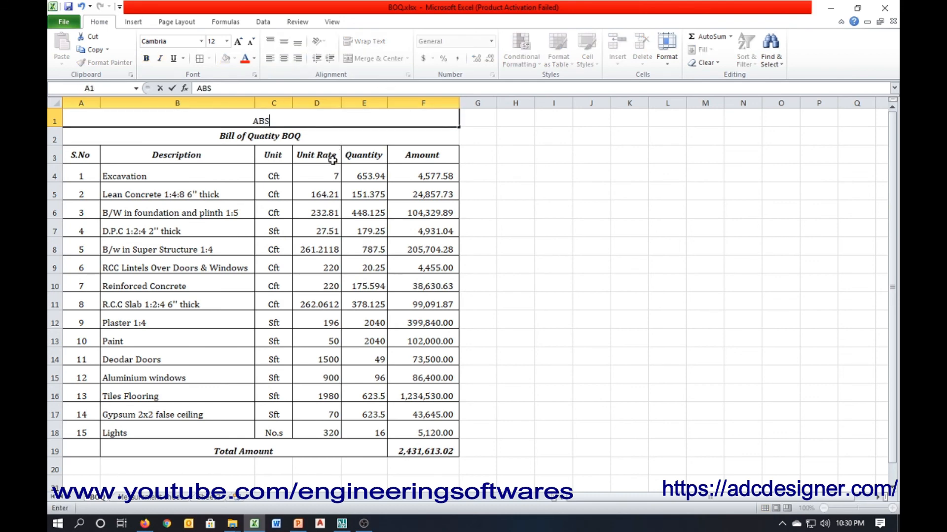
pyautogui.write('TRACT OF CIVI')
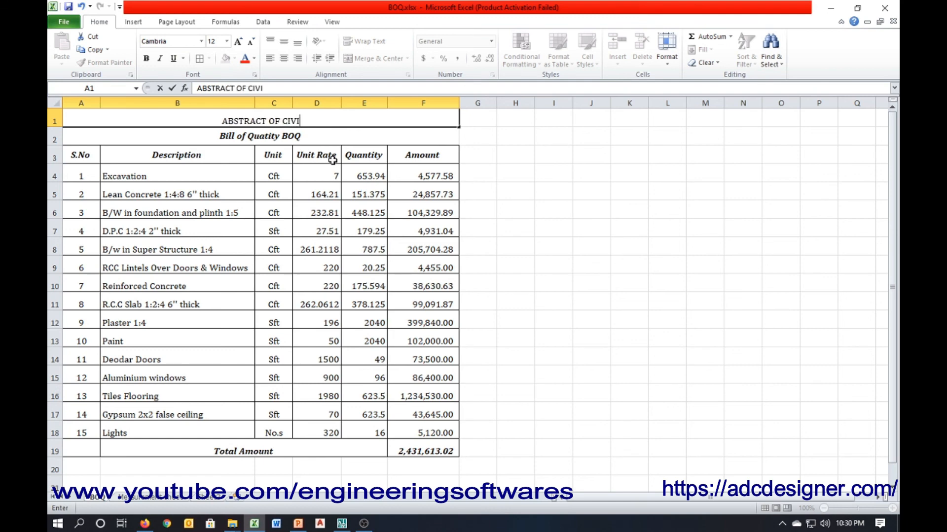
pyautogui.write('L WORK')
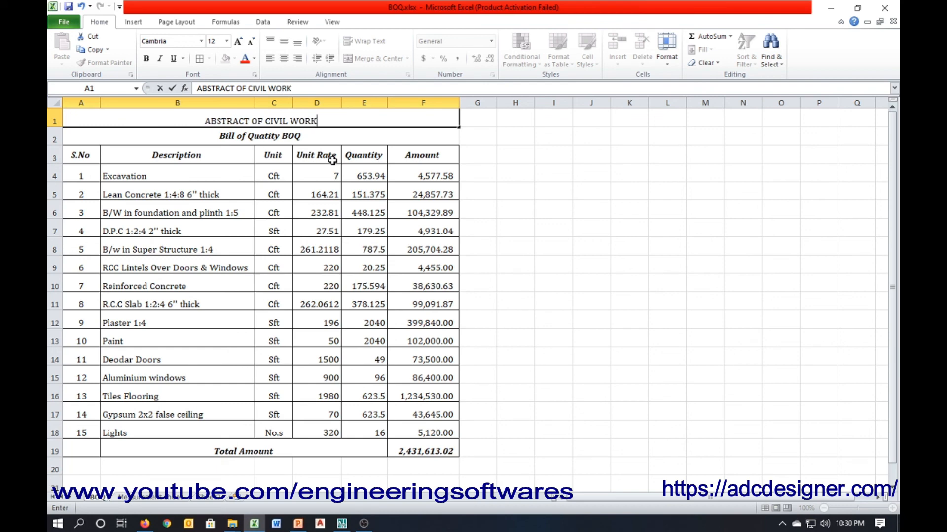
pyautogui.hotkey('ctrl', 'Return')
# Step: Format the heading in row 1 as bold italic
pyautogui.hotkey('ctrl', 'b')
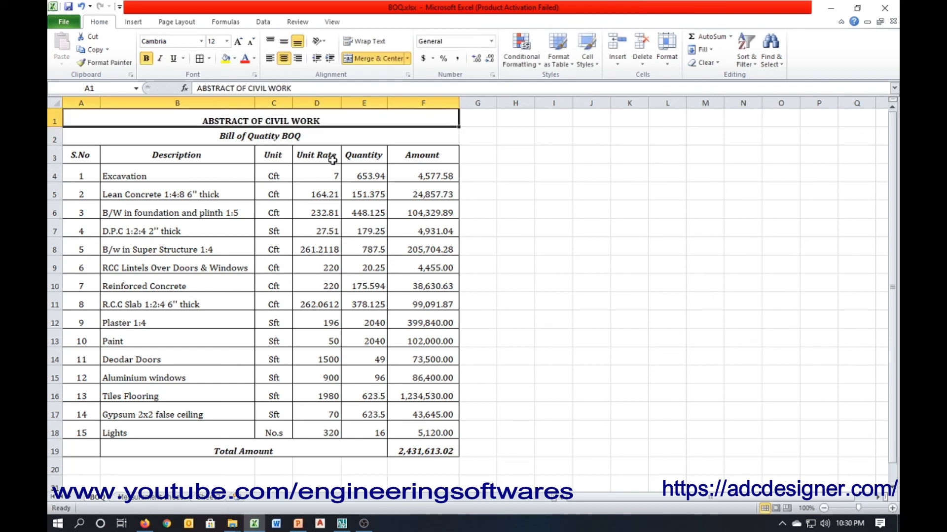
pyautogui.hotkey('ctrl', 'i')
pyautogui.click(290, 213)
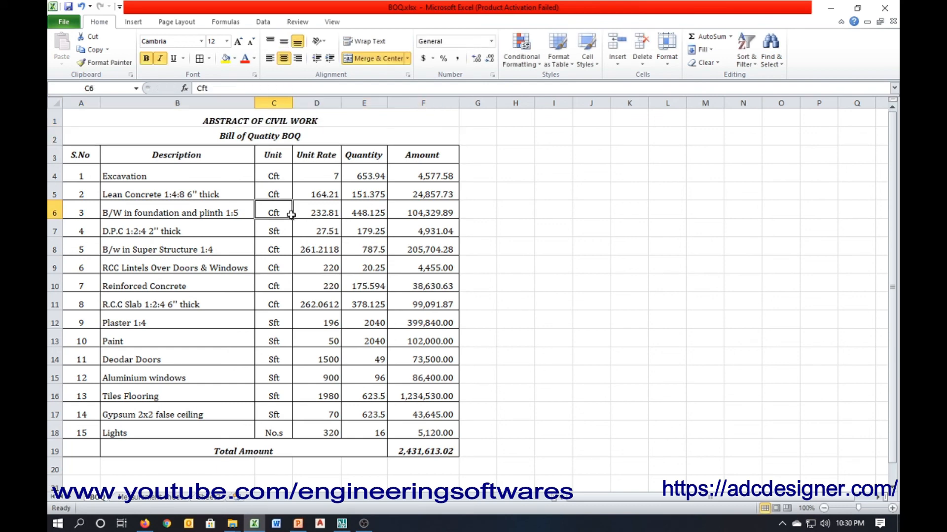
# Step: Shorten the table title in A2 to "BOQ" by removing the words "Bill of Quatity"
pyautogui.doubleClick(282, 139)
pyautogui.moveTo(282, 139); pyautogui.dragTo(186, 142)
pyautogui.press('BackSpace')
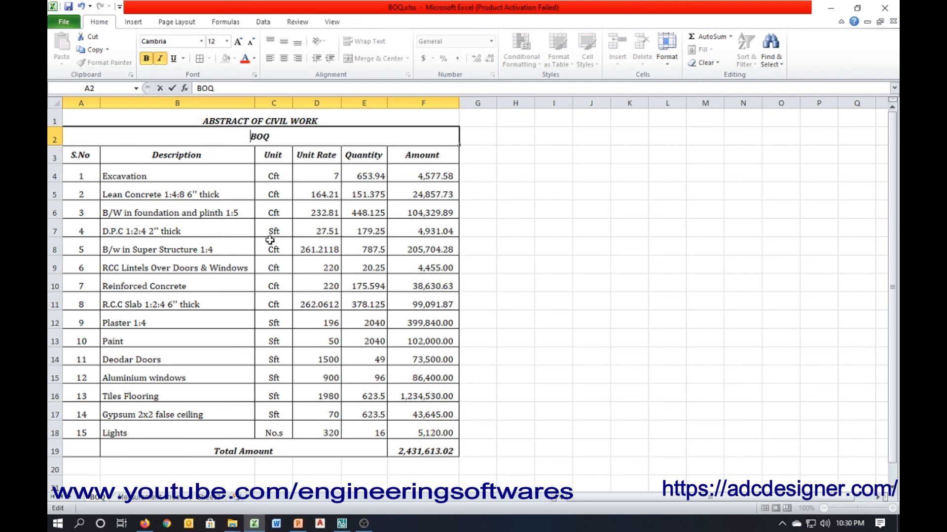
pyautogui.click(272, 243)
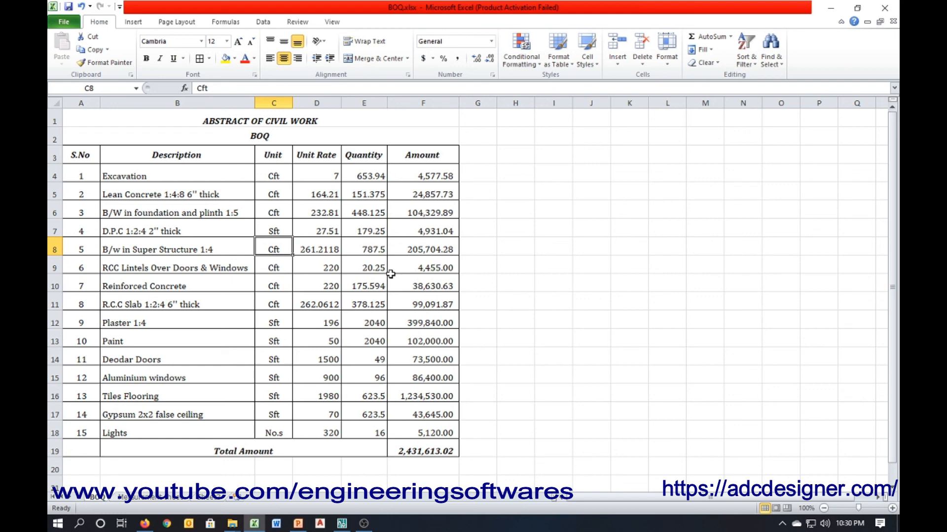
# Step: Reduce the unit rates of R.C.C Slab in D11 and B/w in Super Structure in D8 to two decimal places
pyautogui.click(391, 275)
pyautogui.click(335, 308)
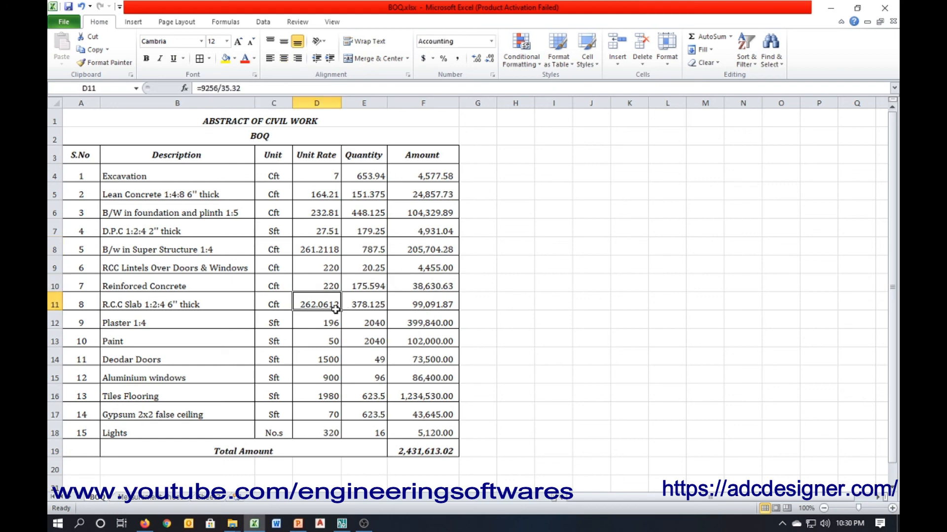
pyautogui.click(490, 60)
pyautogui.click(490, 60)
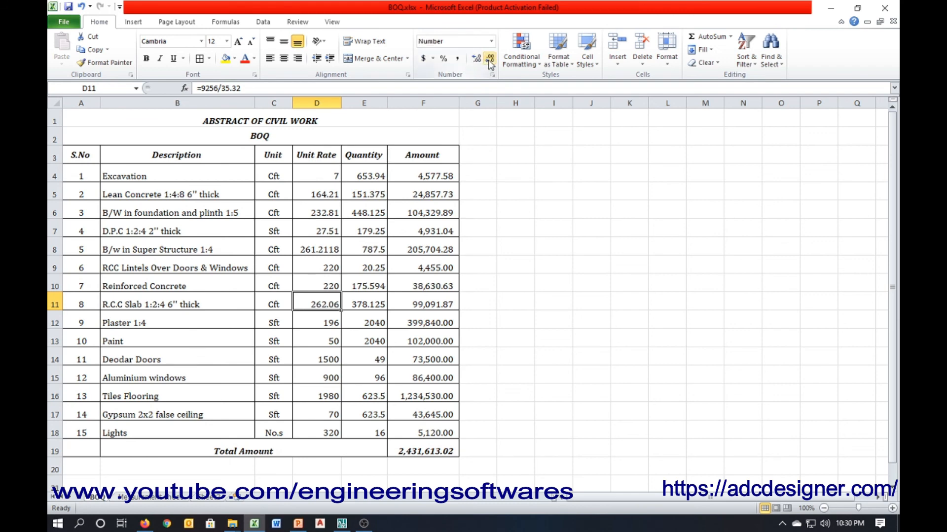
pyautogui.click(335, 253)
pyautogui.click(490, 60)
pyautogui.click(490, 59)
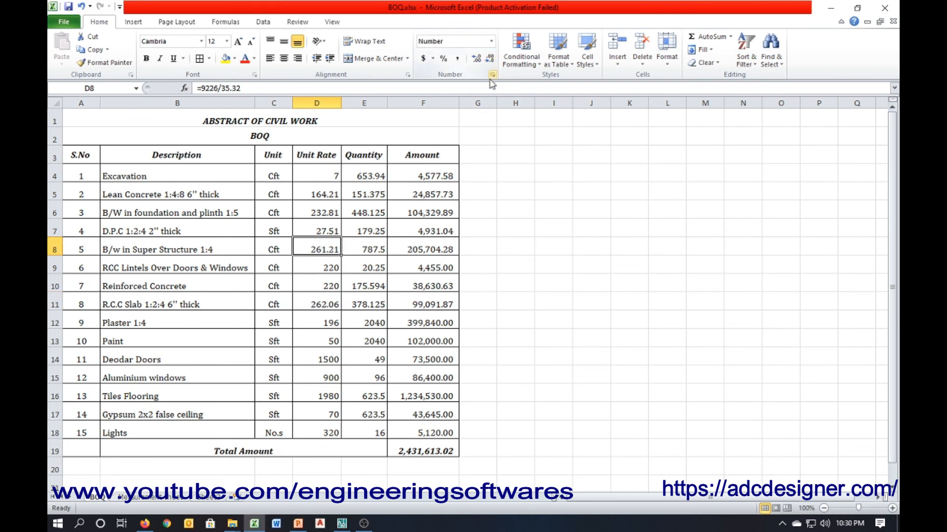
pyautogui.click(325, 386)
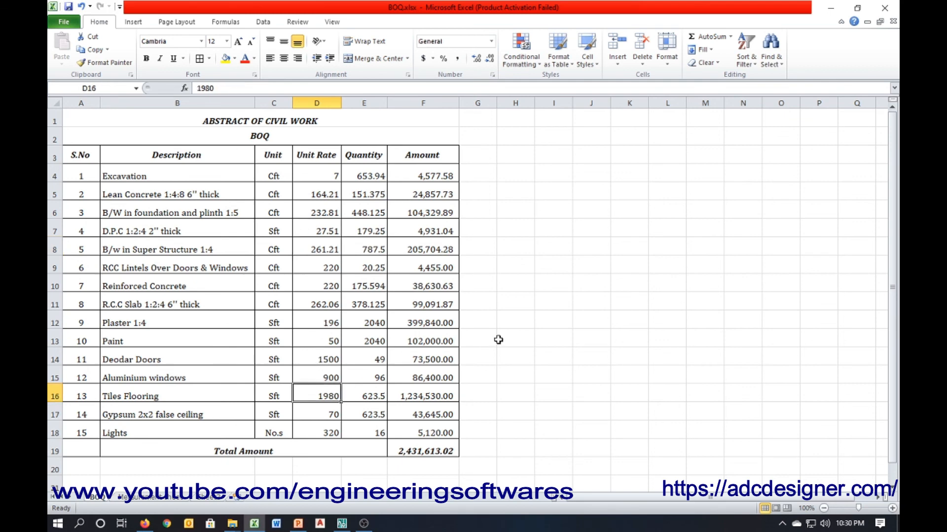
# Step: Display the page breaks and move the vertical break past column F so the whole table fits on one page
pyautogui.click(499, 338)
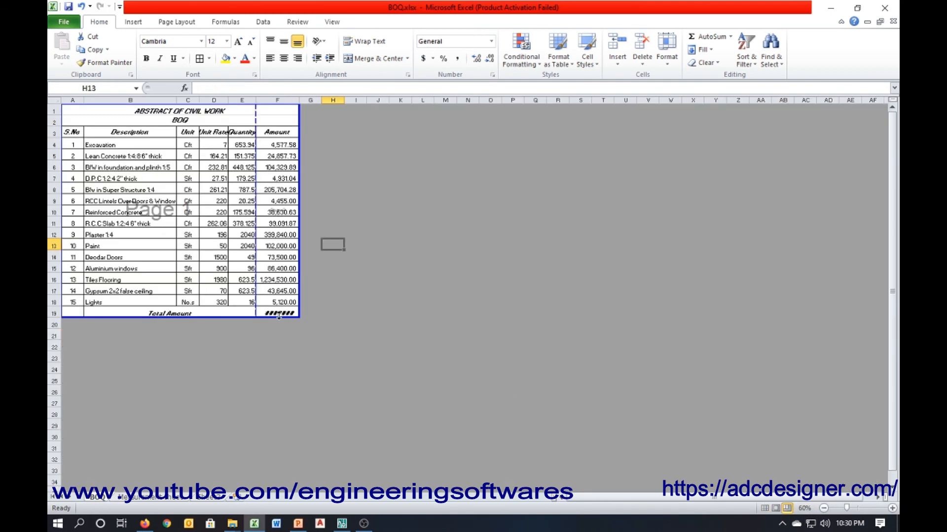
pyautogui.click(252, 268)
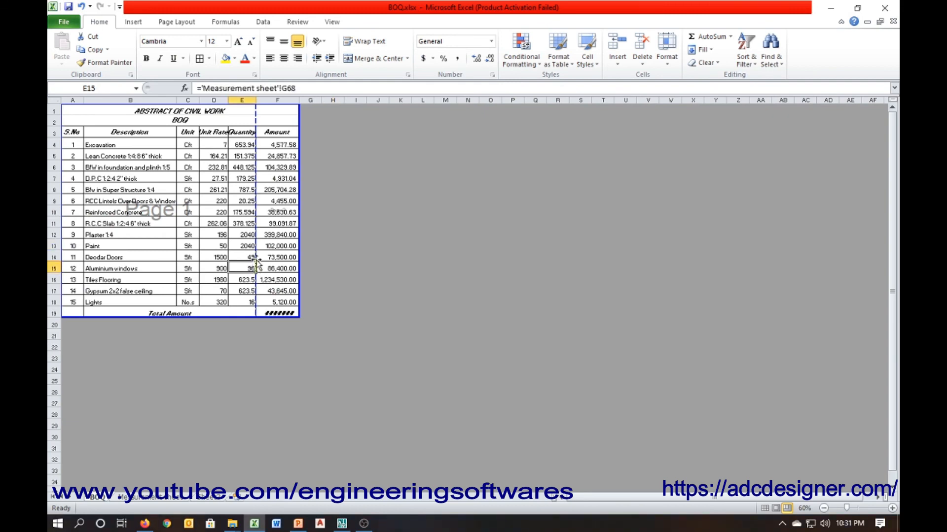
pyautogui.moveTo(256, 266); pyautogui.dragTo(299, 266)
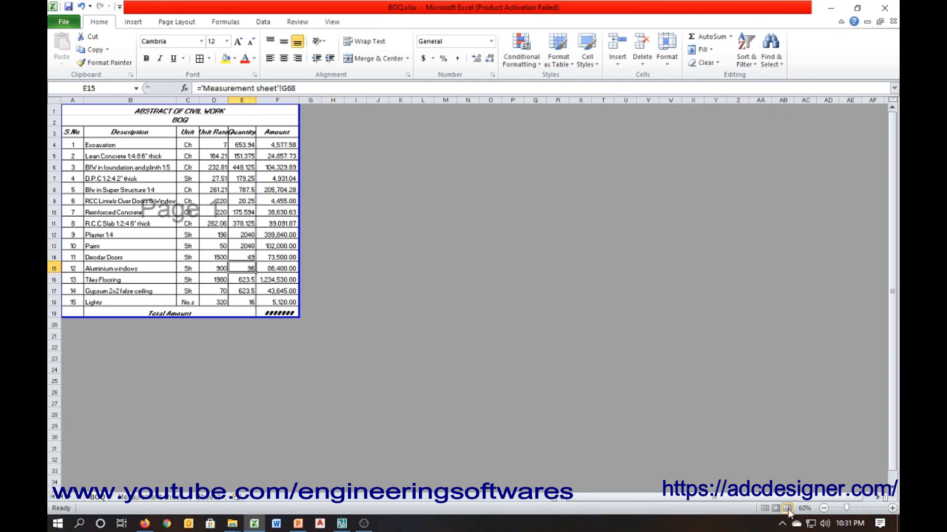
# Step: Increase the height of rows 4 to 19 uniformly, making them slightly taller
pyautogui.scroll(3, 342, 360)
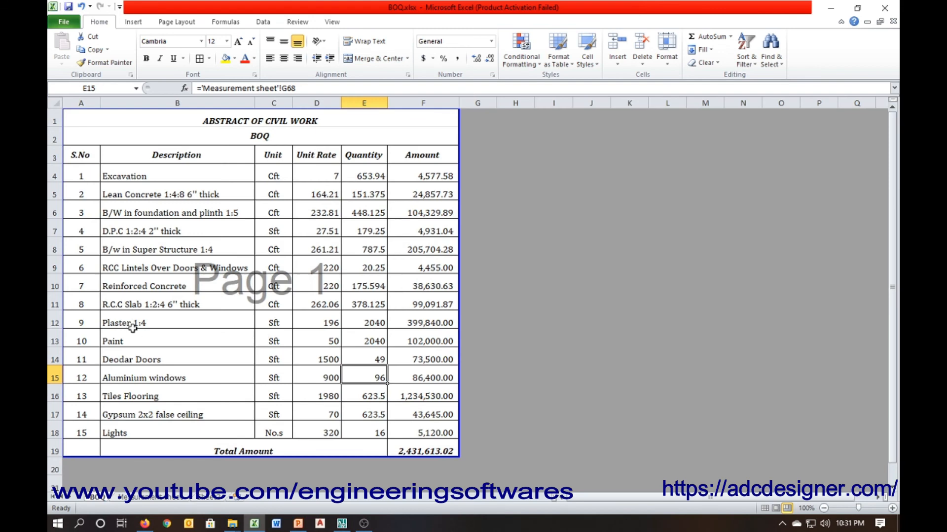
pyautogui.click(56, 176)
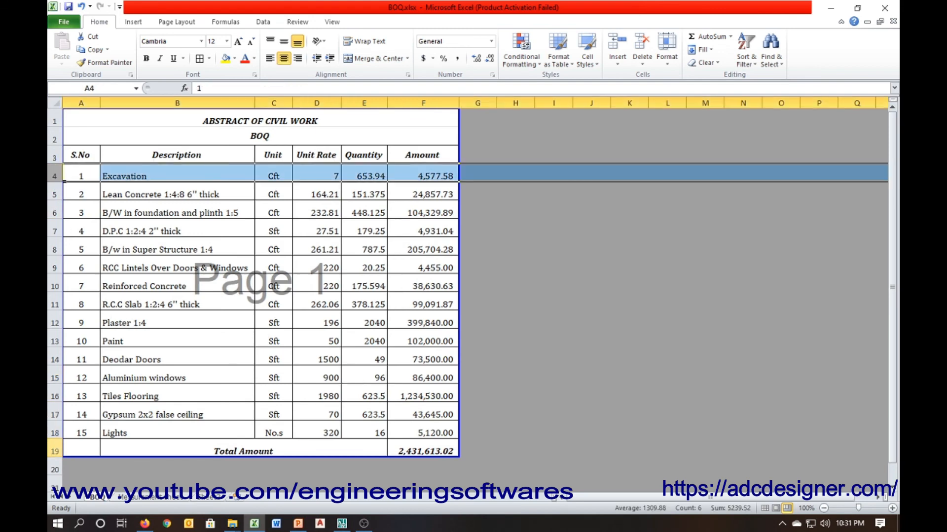
pyautogui.keyDown('shift'); pyautogui.click(55, 451); pyautogui.keyUp('shift')
pyautogui.moveTo(54, 432); pyautogui.dragTo(54, 452)
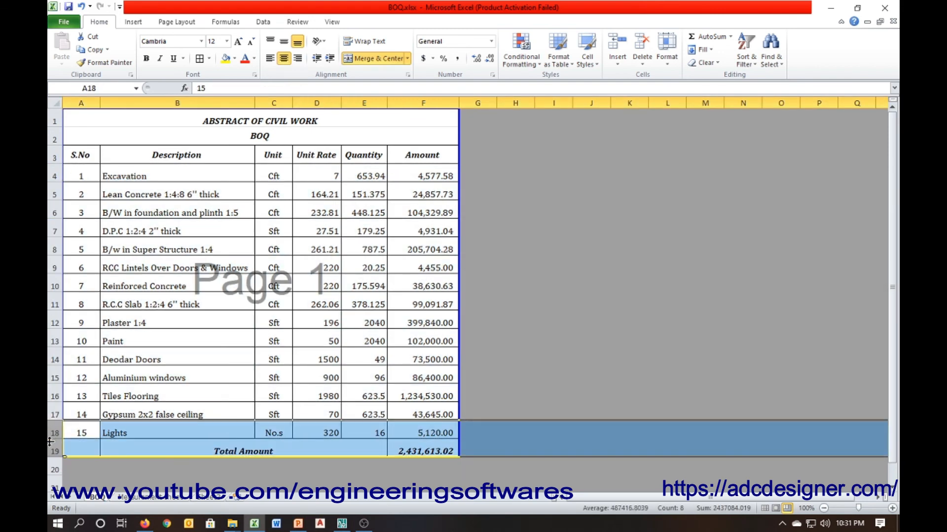
pyautogui.click(56, 450)
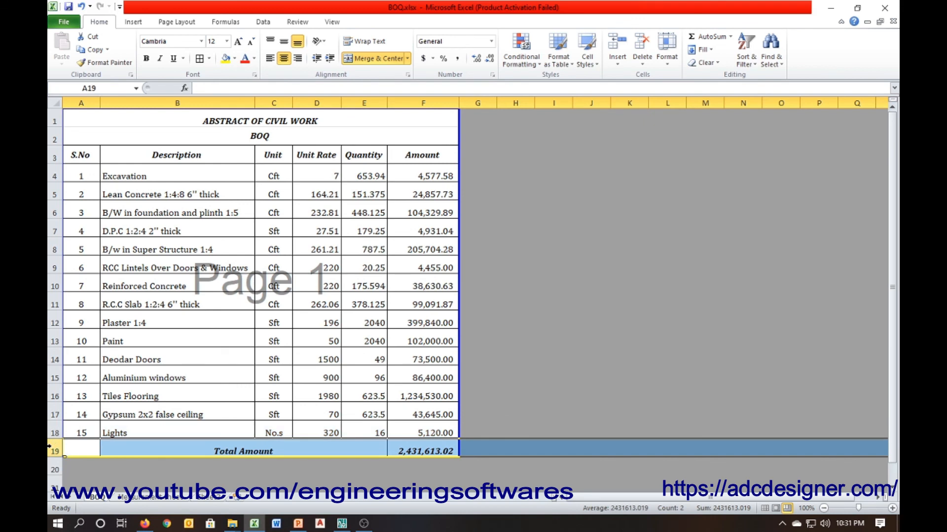
pyautogui.keyDown('shift'); pyautogui.click(53, 178); pyautogui.keyUp('shift')
pyautogui.moveTo(55, 182); pyautogui.dragTo(55, 187)
pyautogui.click(290, 241)
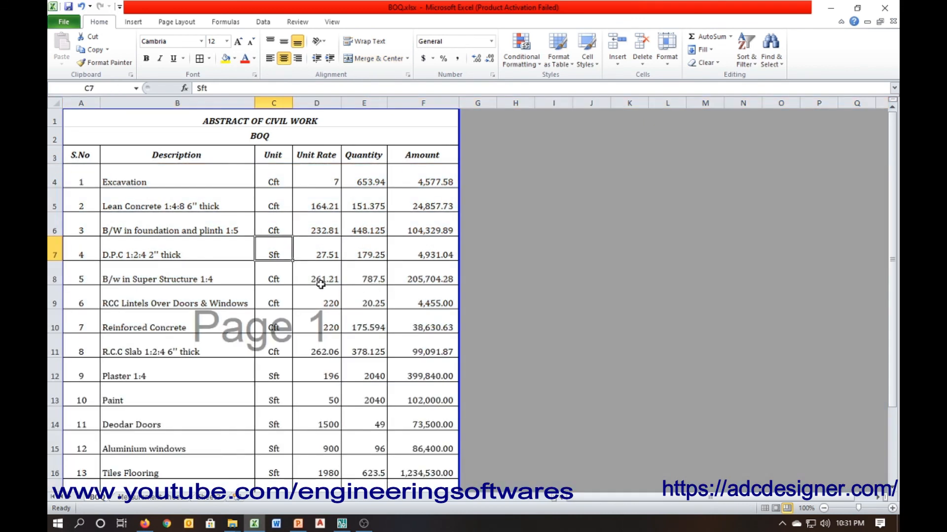
pyautogui.moveTo(135, 114); pyautogui.dragTo(178, 374)
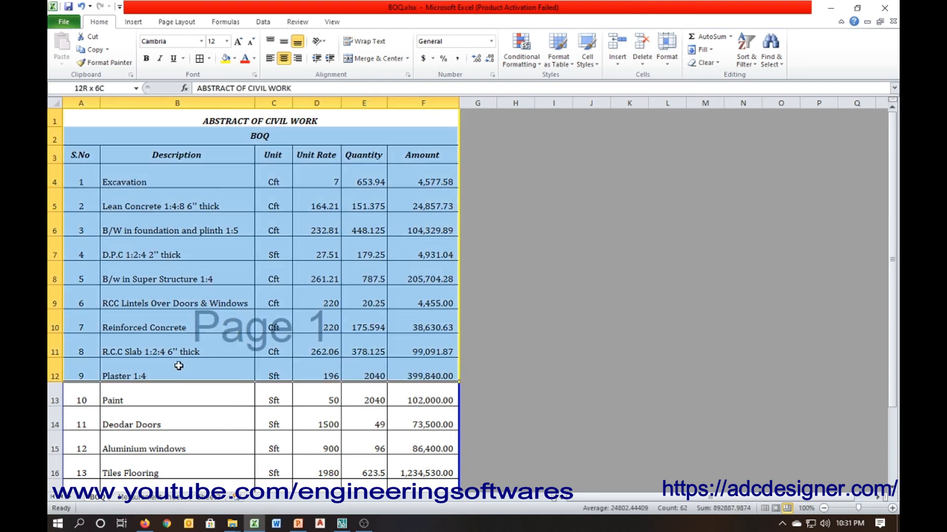
pyautogui.click(194, 266)
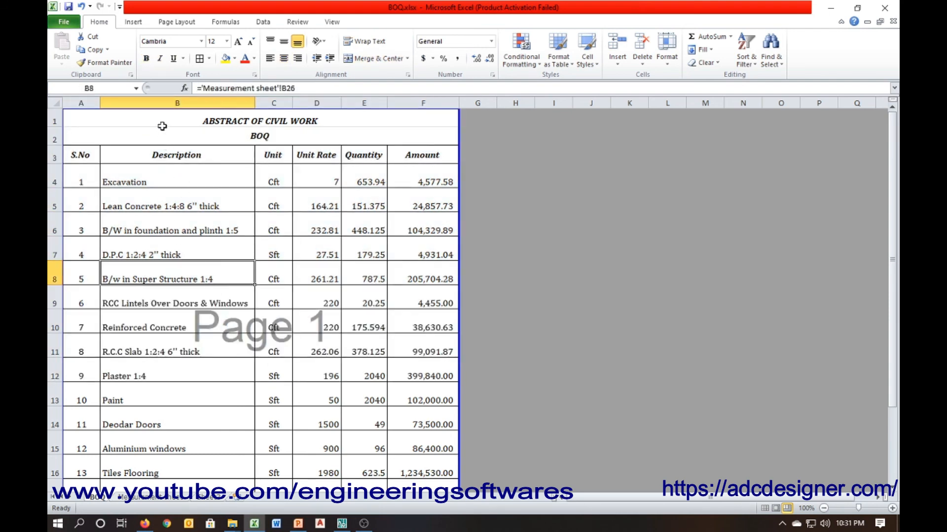
pyautogui.moveTo(162, 126); pyautogui.dragTo(158, 205)
pyautogui.click(135, 173)
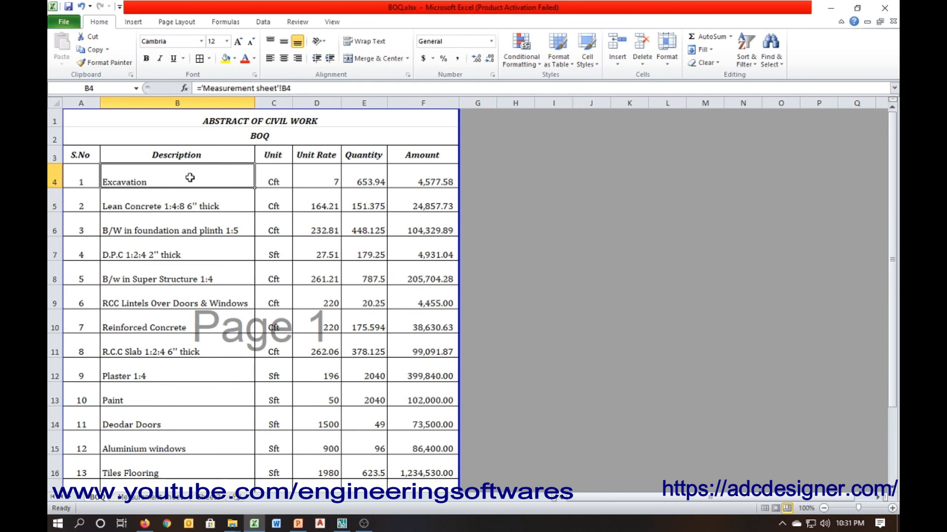